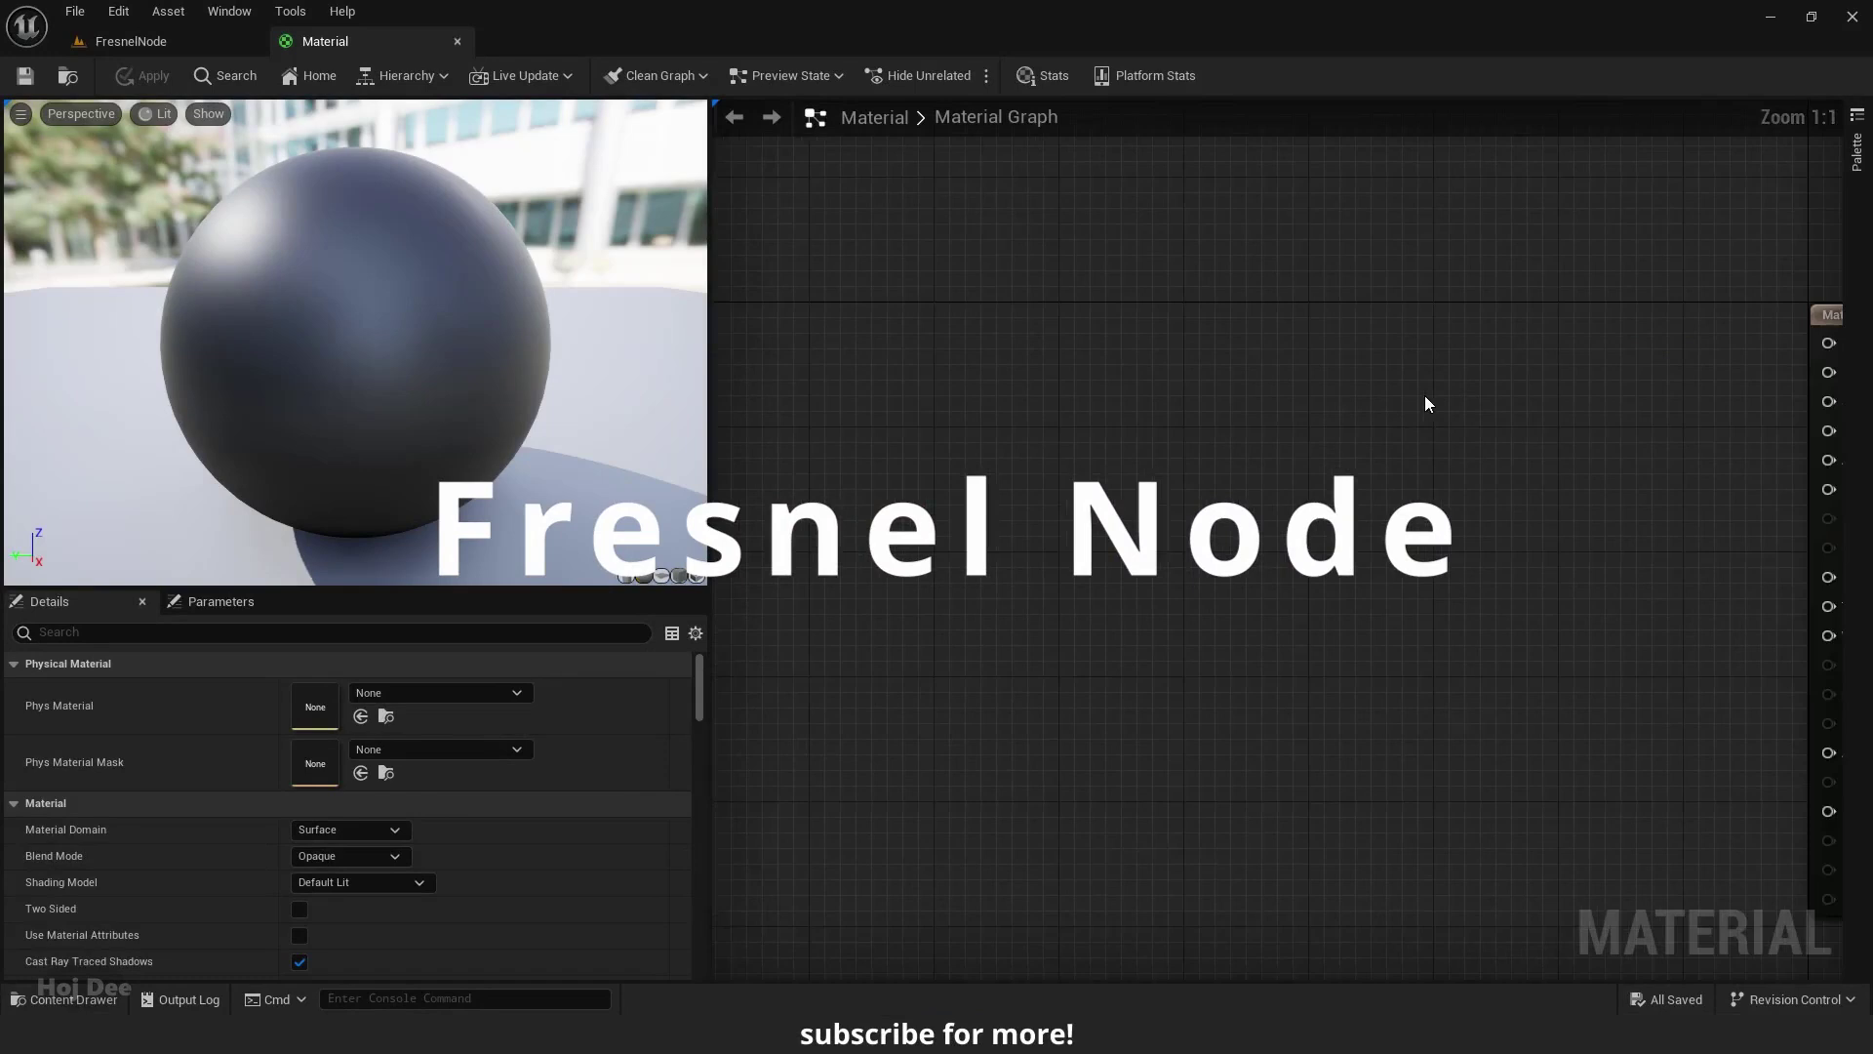
Step: Add a Fresnel node to the empty area of the material graph
{"action": "right_click", "coordinate": [1198, 377]}
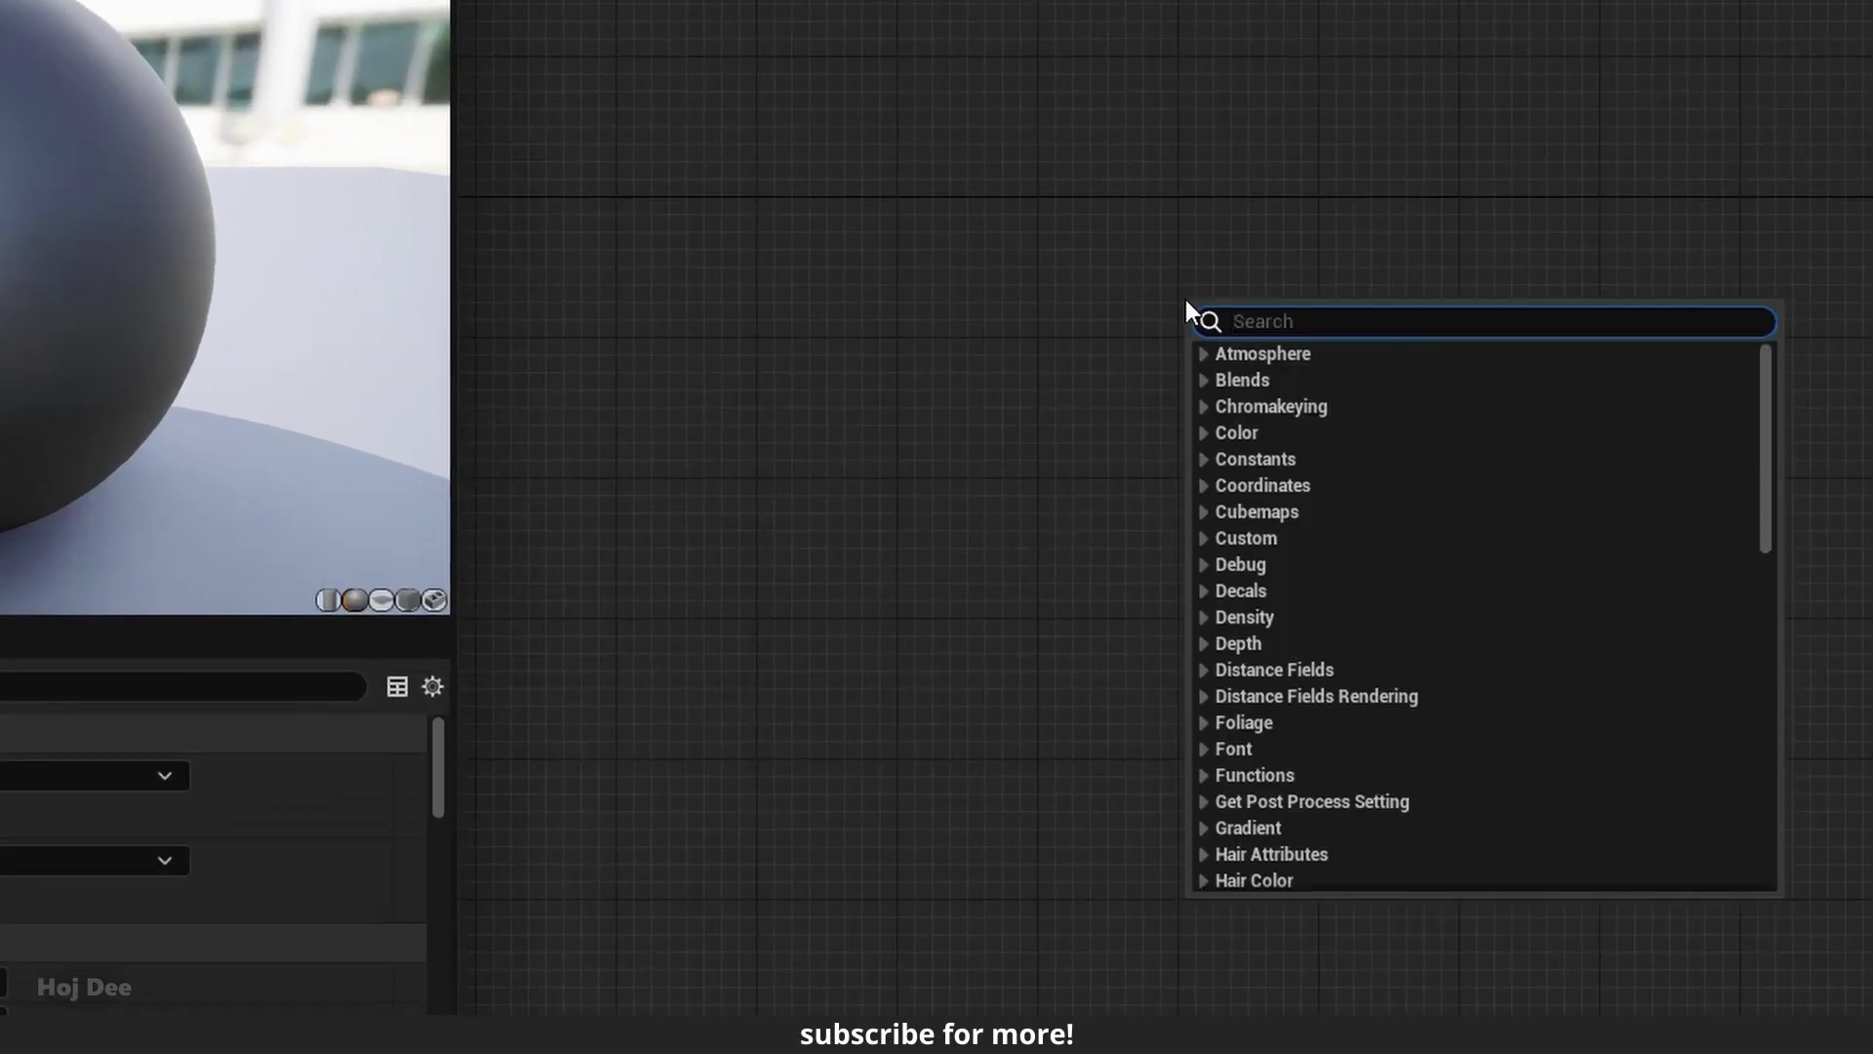
{"action": "type", "text": "fresnel"}
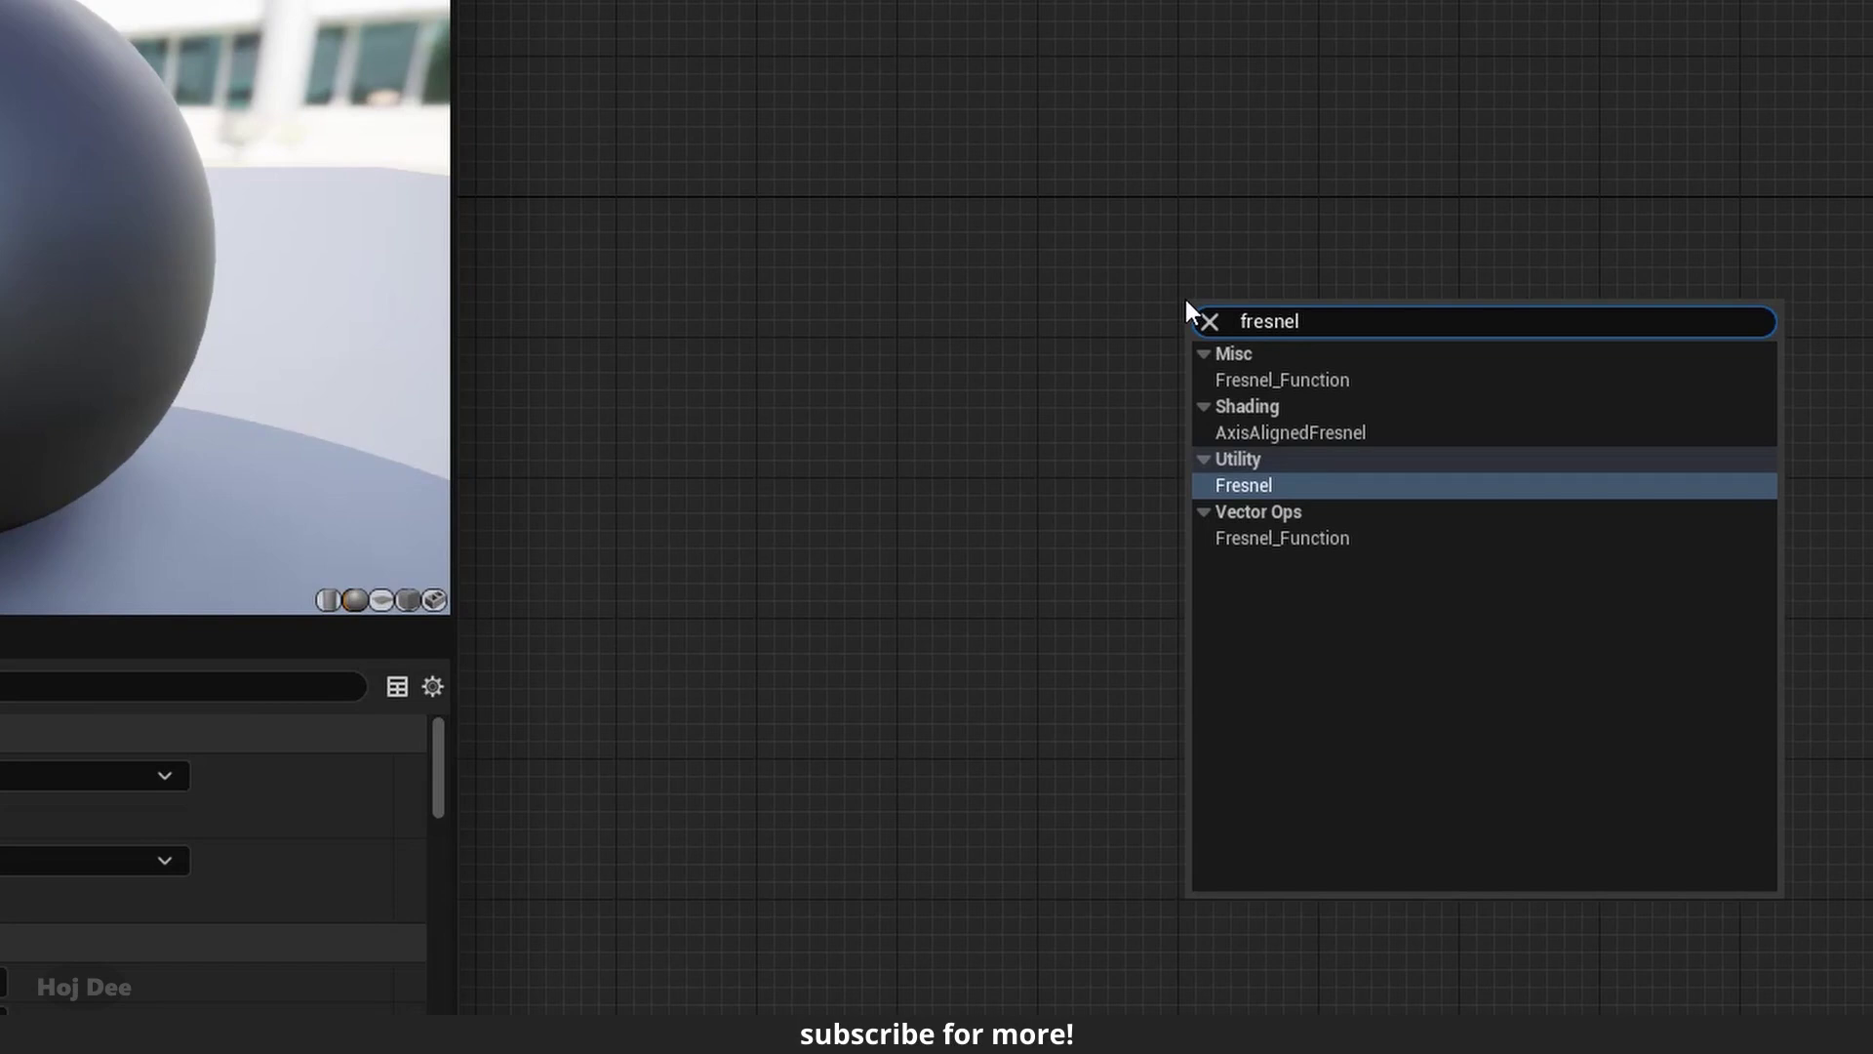
{"action": "left_click", "coordinate": [1294, 490]}
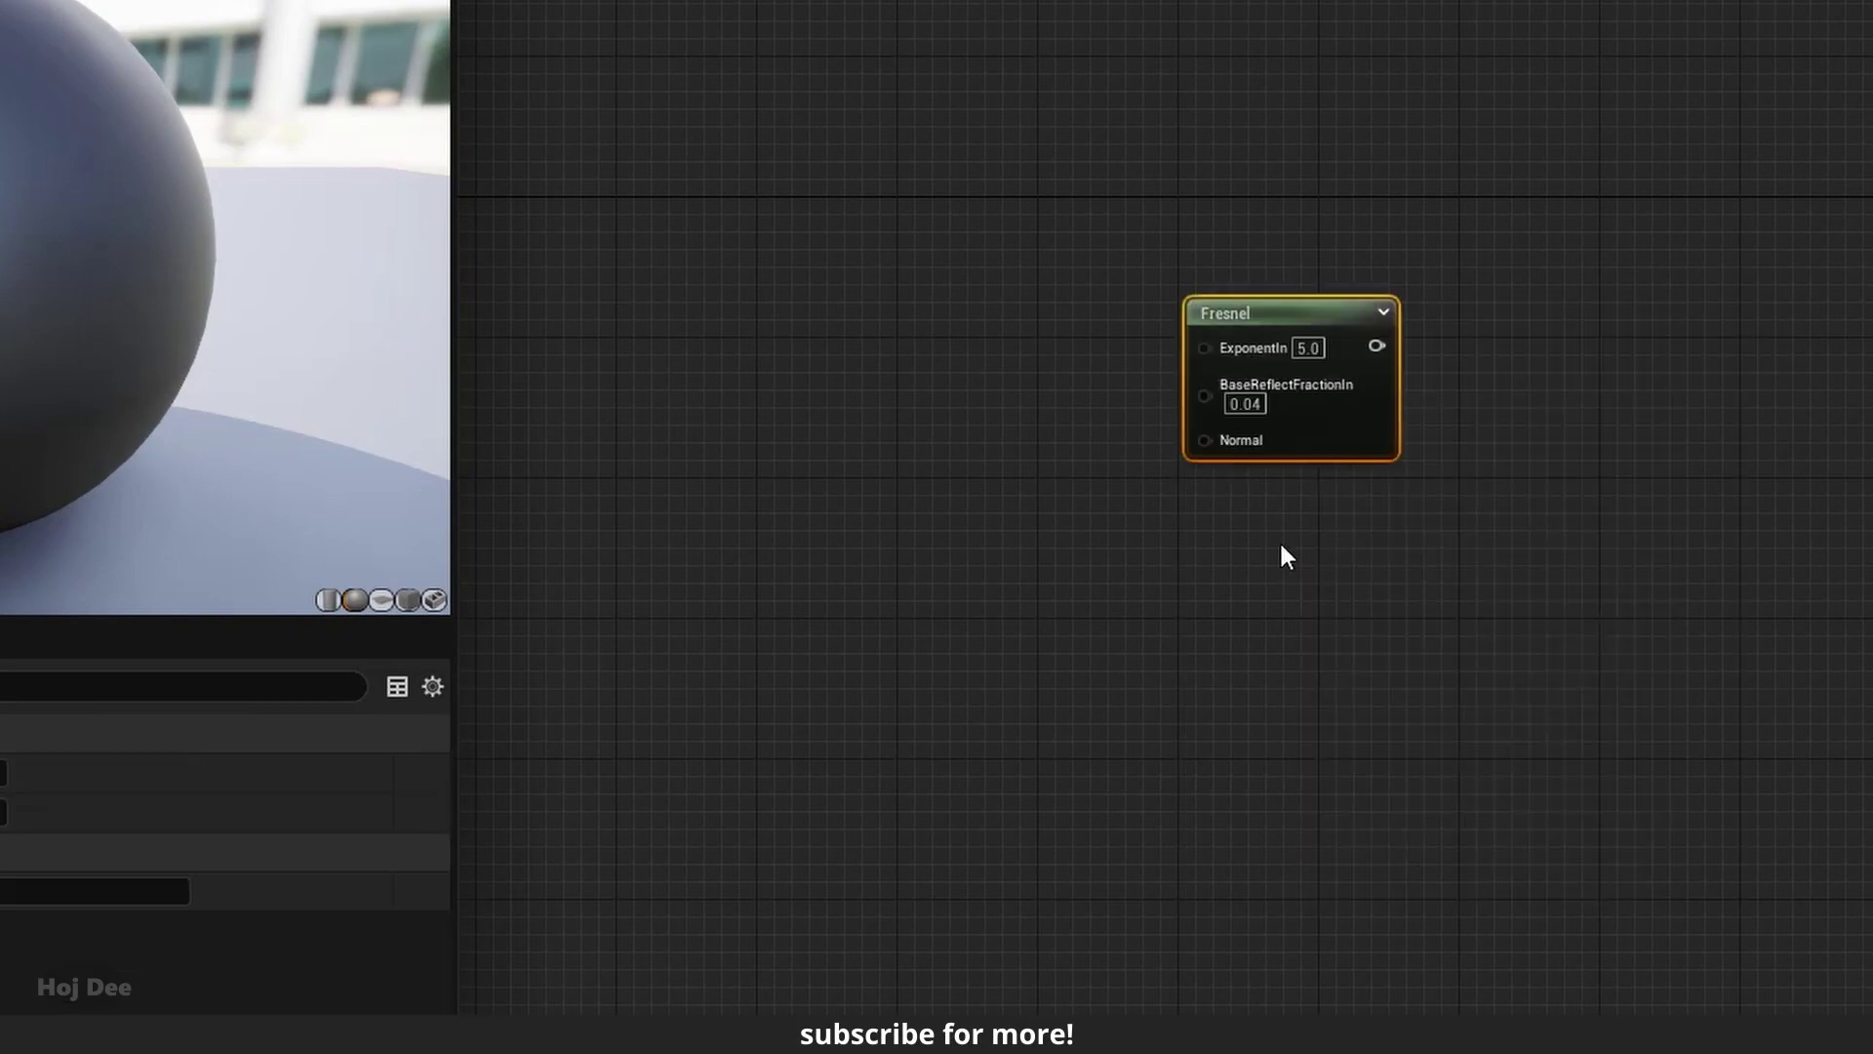
Step: Add a Fresnel_Function node below the Fresnel node and inspect the two nodes' properties for comparison
{"action": "right_click", "coordinate": [1294, 552]}
{"action": "type", "text": "fresnel"}
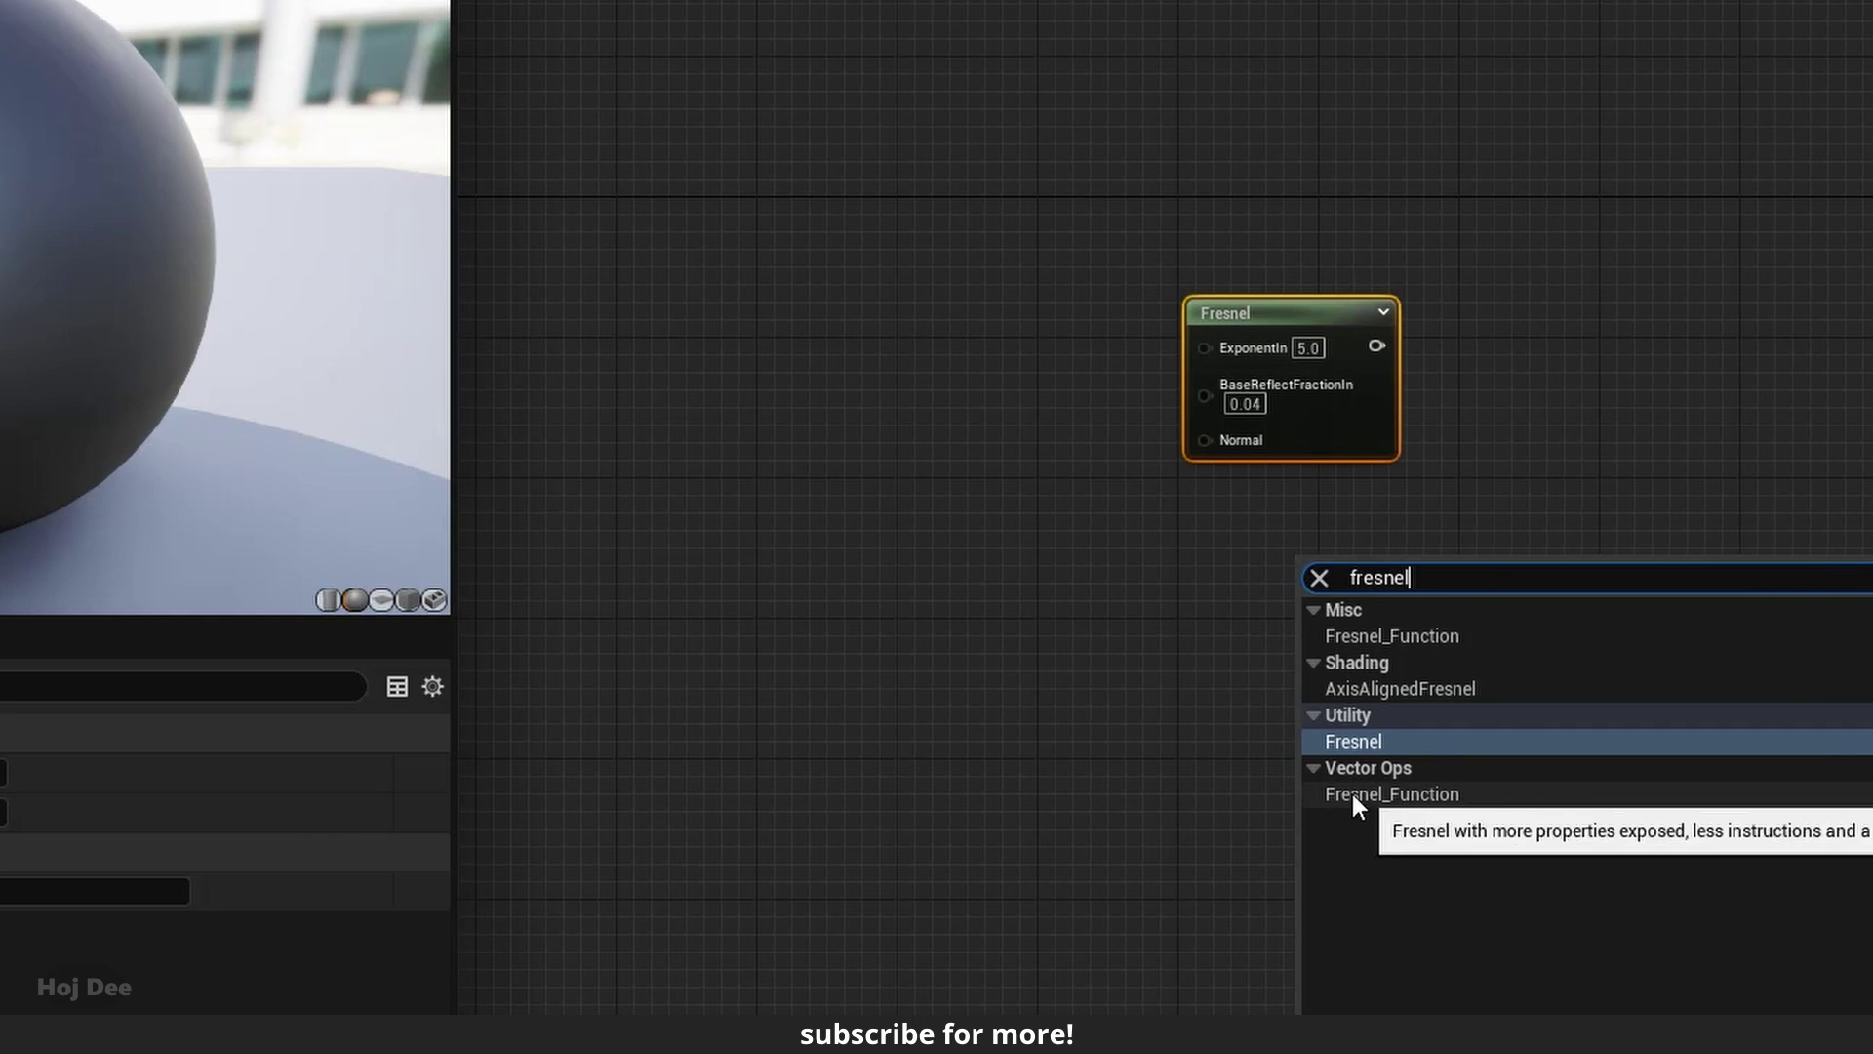
{"action": "left_click", "coordinate": [1424, 800]}
{"action": "left_click", "coordinate": [1424, 800]}
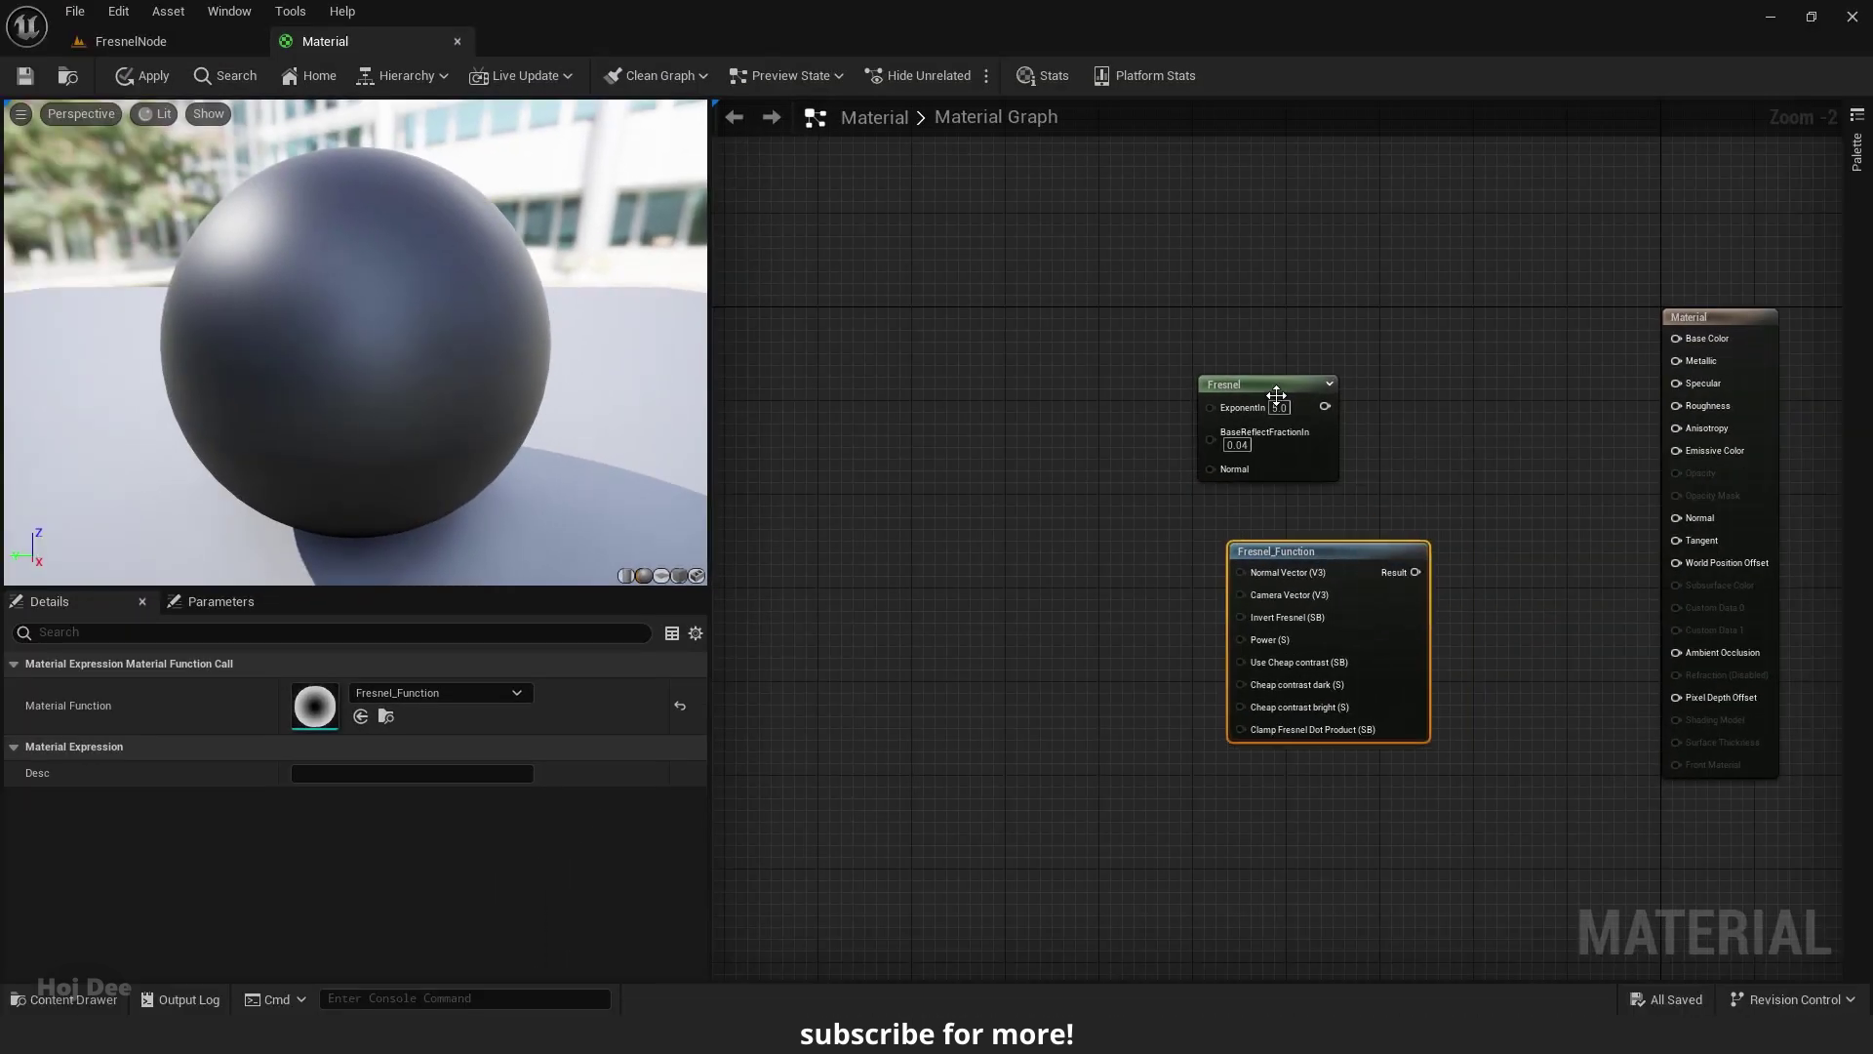
{"action": "left_click", "coordinate": [1276, 394]}
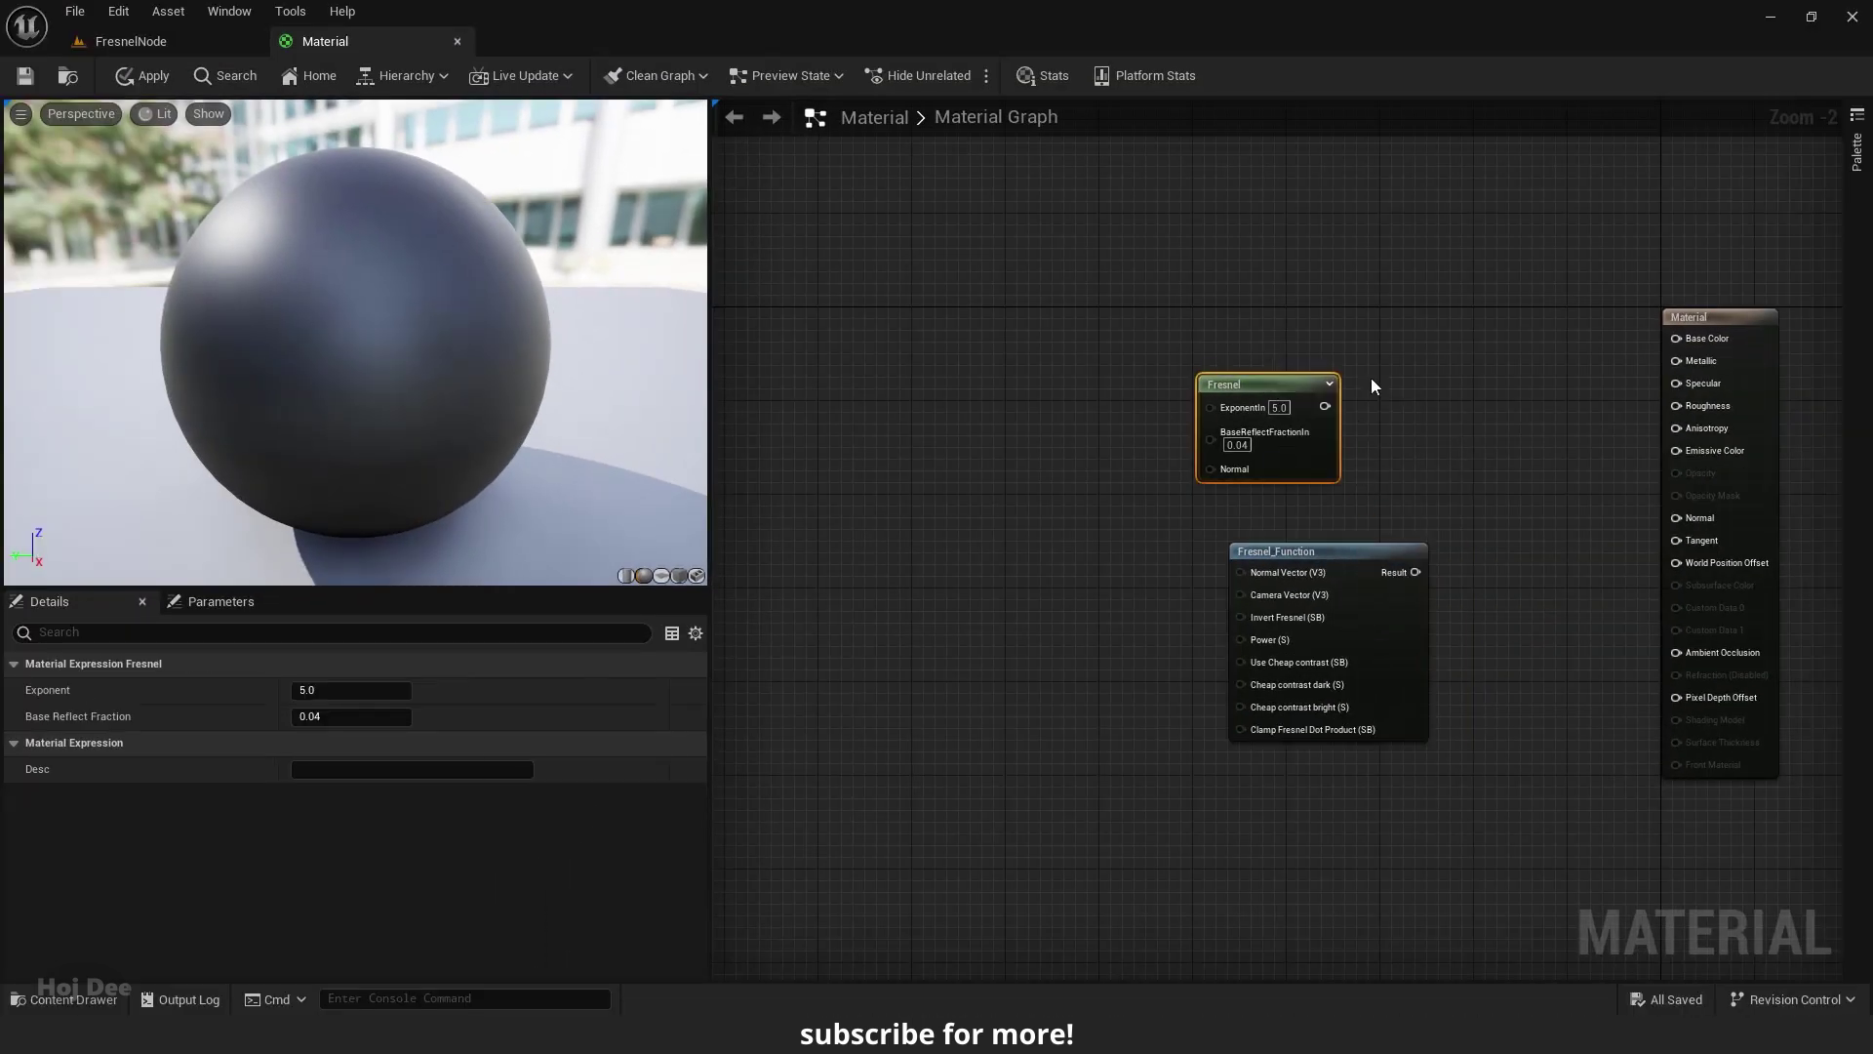
{"action": "left_click", "coordinate": [1344, 556]}
Step: Move the Fresnel node beside the Material node and connect its output to Base Color
{"action": "scroll", "coordinate": [1342, 586], "scroll_direction": "up", "scroll_amount": 2}
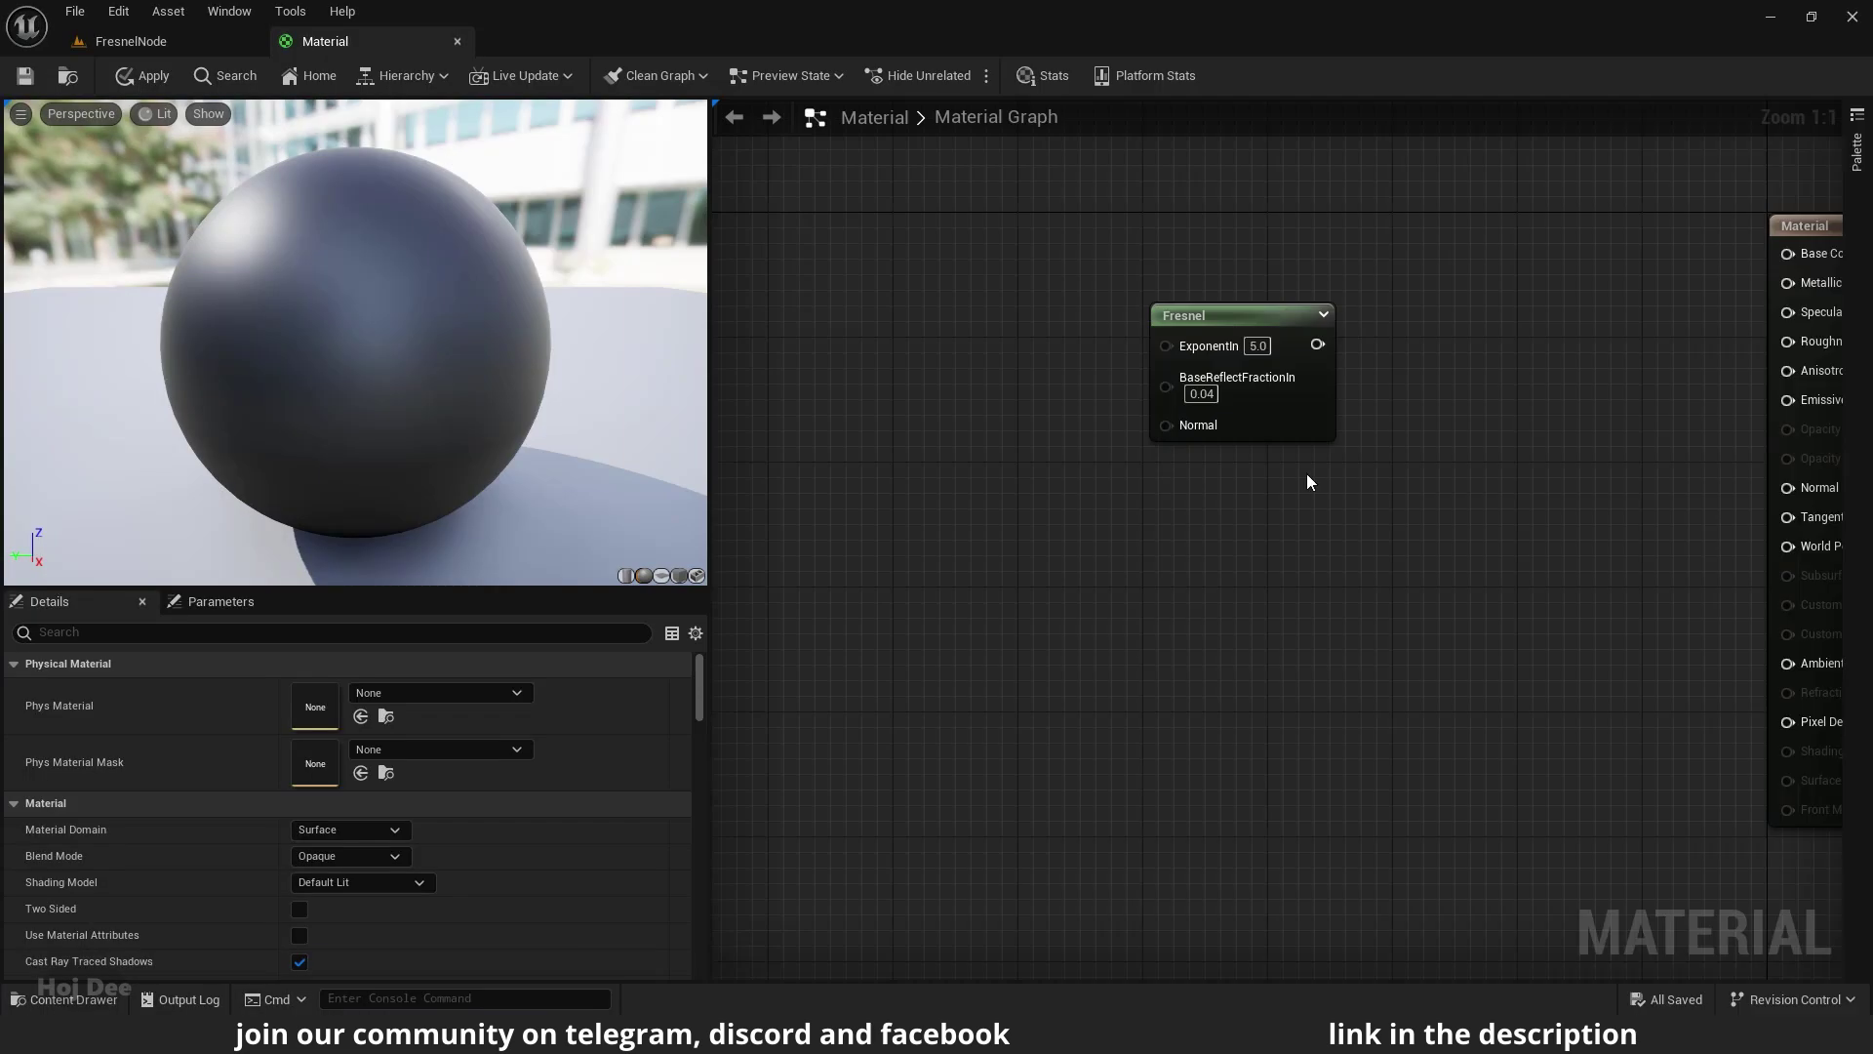
{"action": "scroll", "coordinate": [1449, 336], "scroll_direction": "up", "scroll_amount": 1}
{"action": "right_click_drag", "start_coordinate": [1450, 336], "coordinate": [1286, 432]}
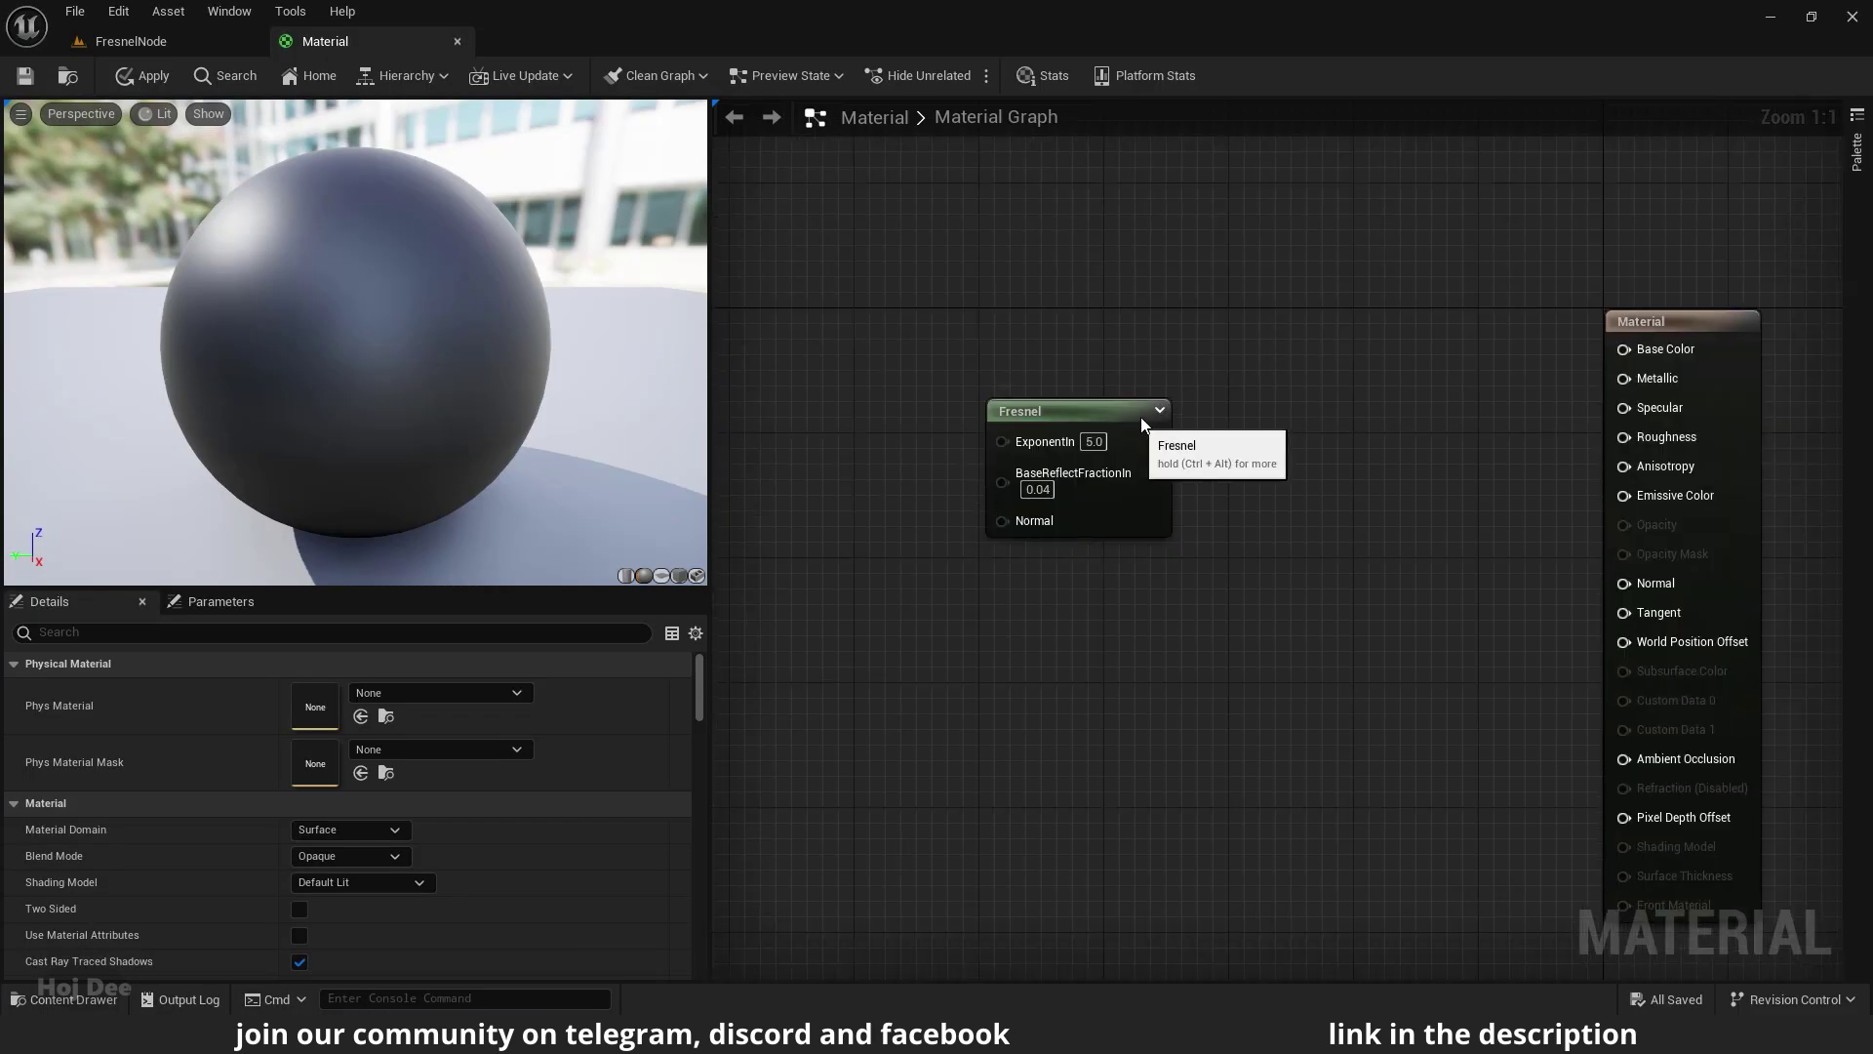
{"action": "left_click_drag", "start_coordinate": [1139, 416], "coordinate": [1623, 349]}
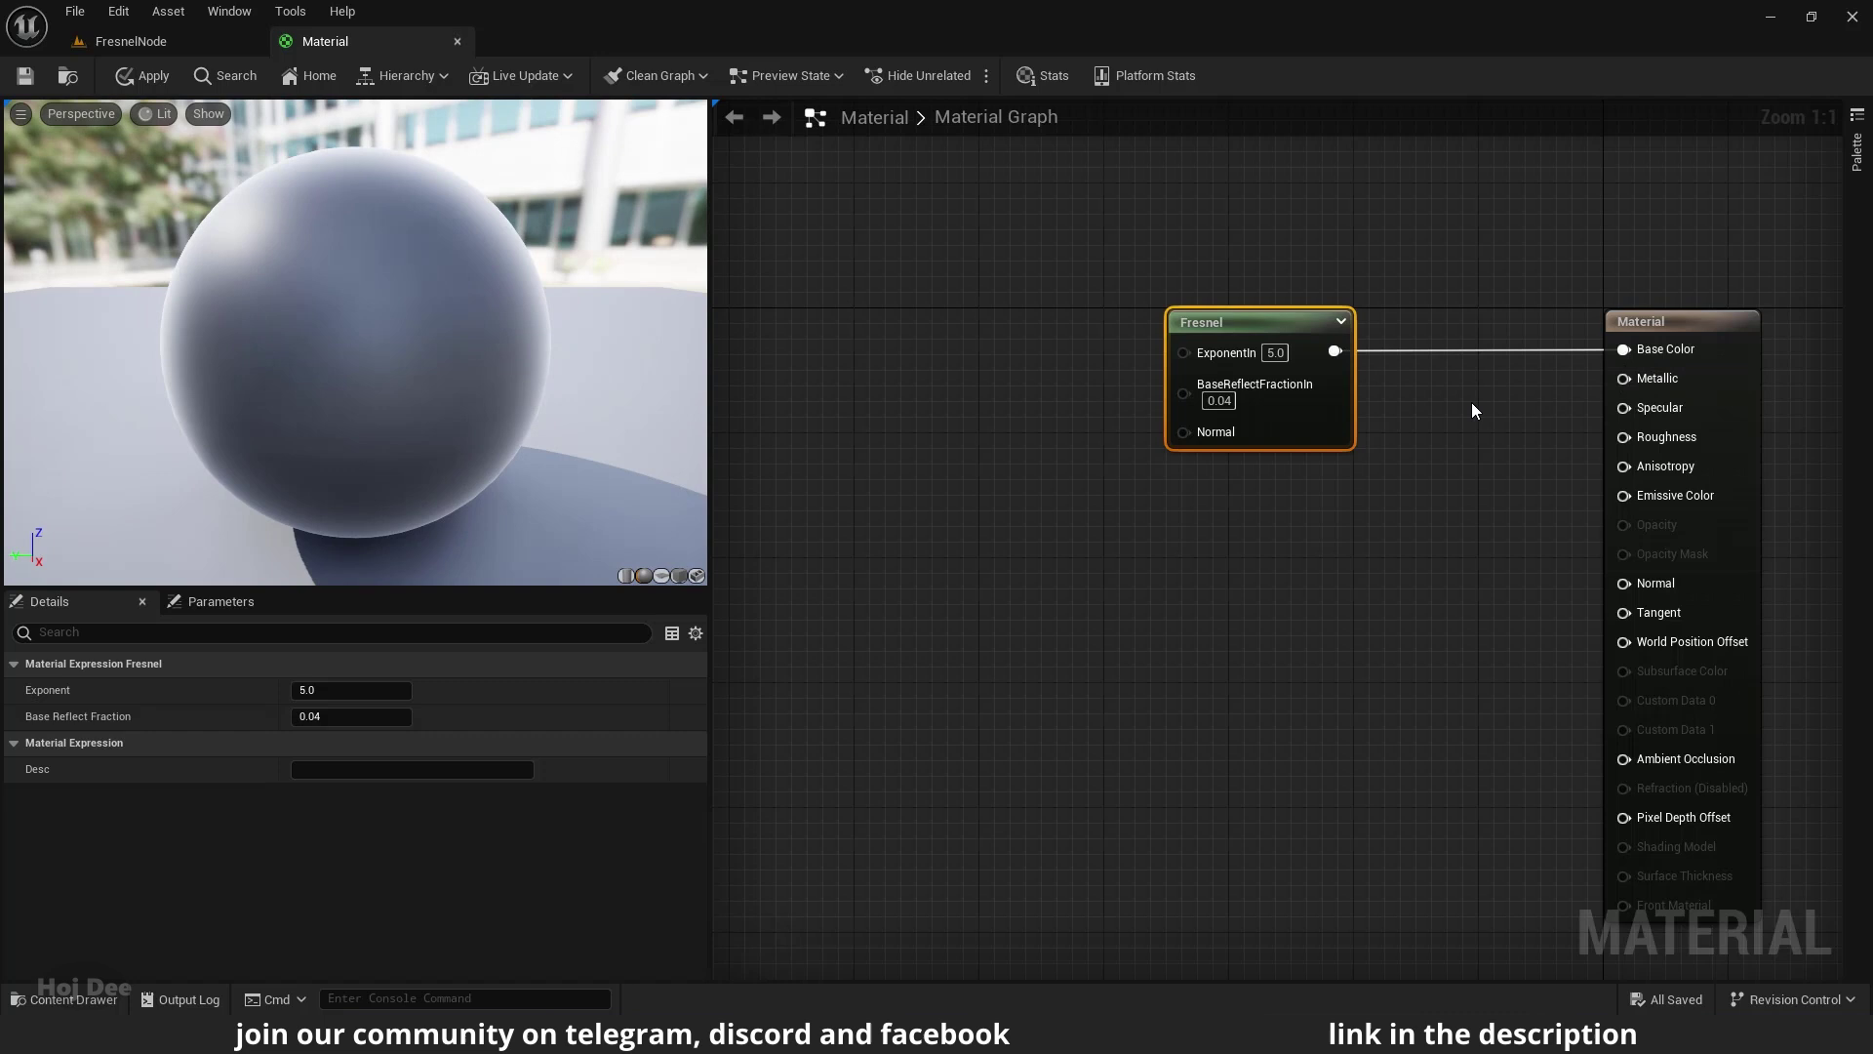
{"action": "mouse_move", "coordinate": [311, 370]}
{"action": "left_mouse_down"}
{"action": "mouse_move", "coordinate": [353, 365]}
{"action": "mouse_move", "coordinate": [327, 363]}
{"action": "left_mouse_up"}
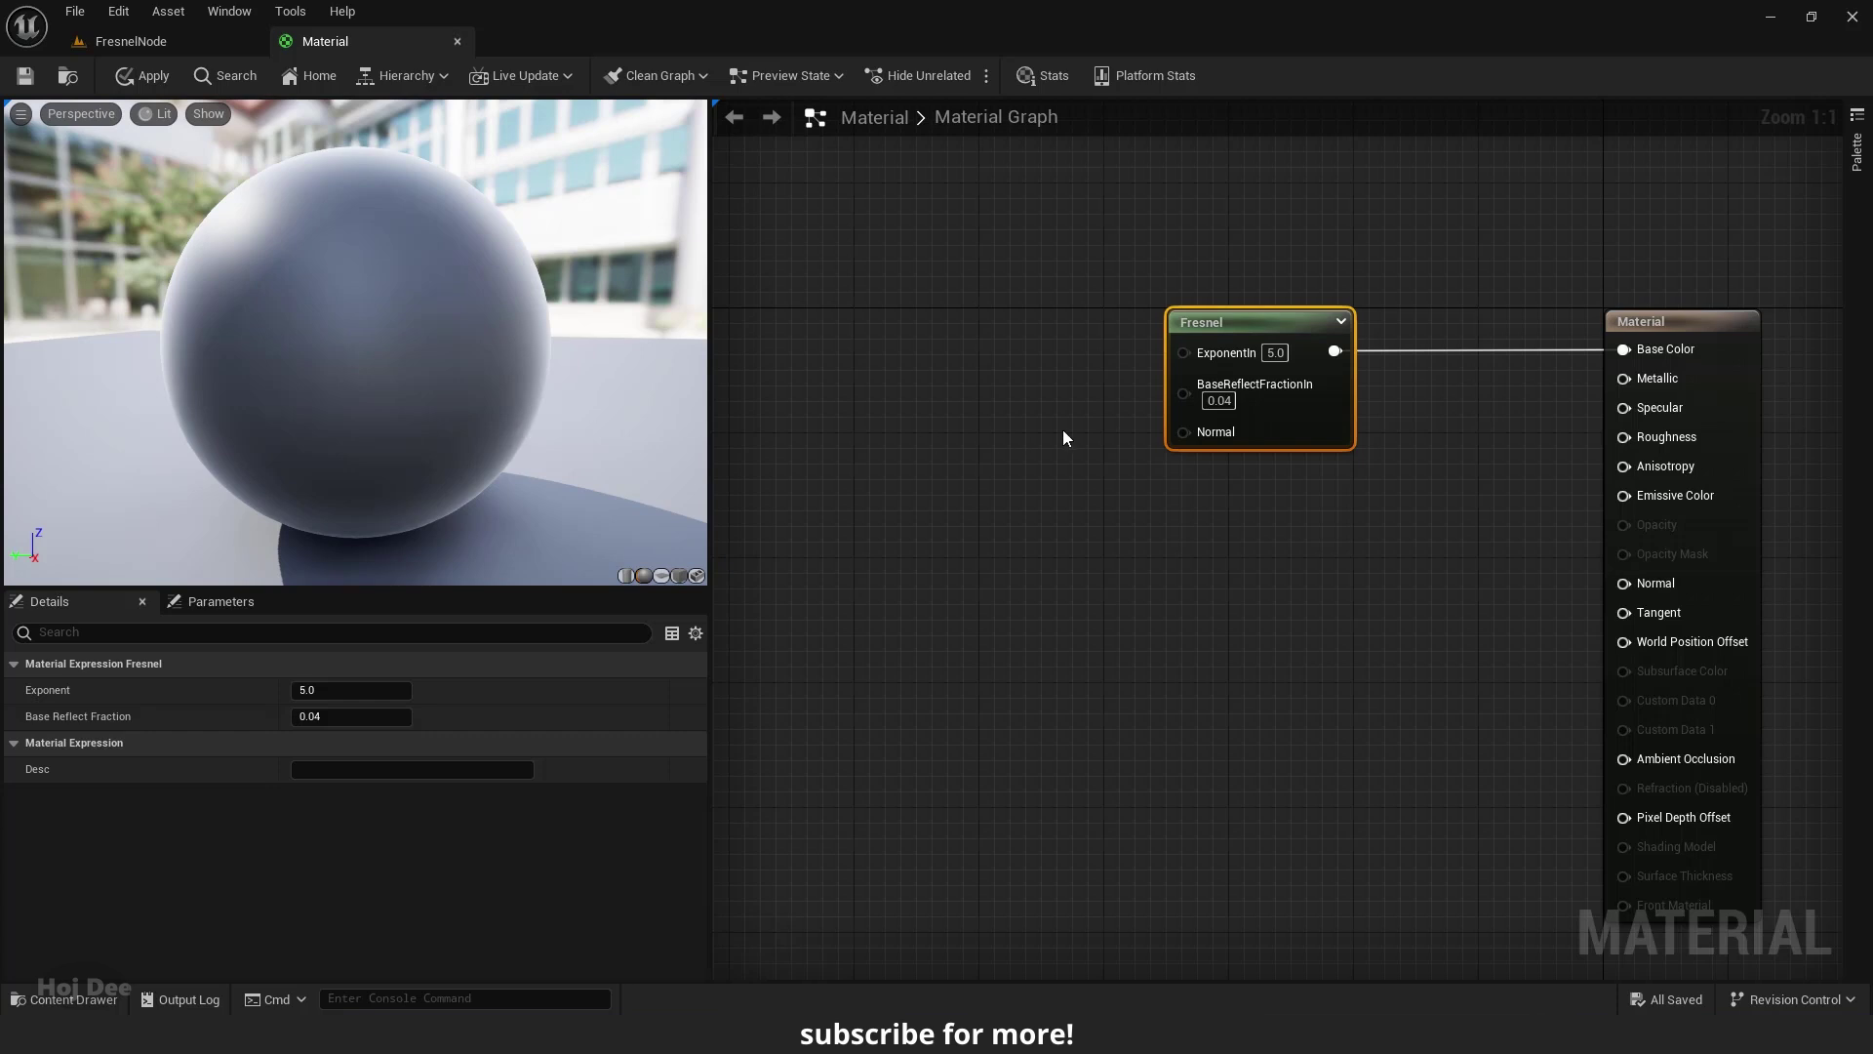
Step: Try increasing values from 1 up to 10 for the Fresnel node's ExponentIn
{"action": "right_click_drag", "start_coordinate": [1063, 430], "coordinate": [1010, 449]}
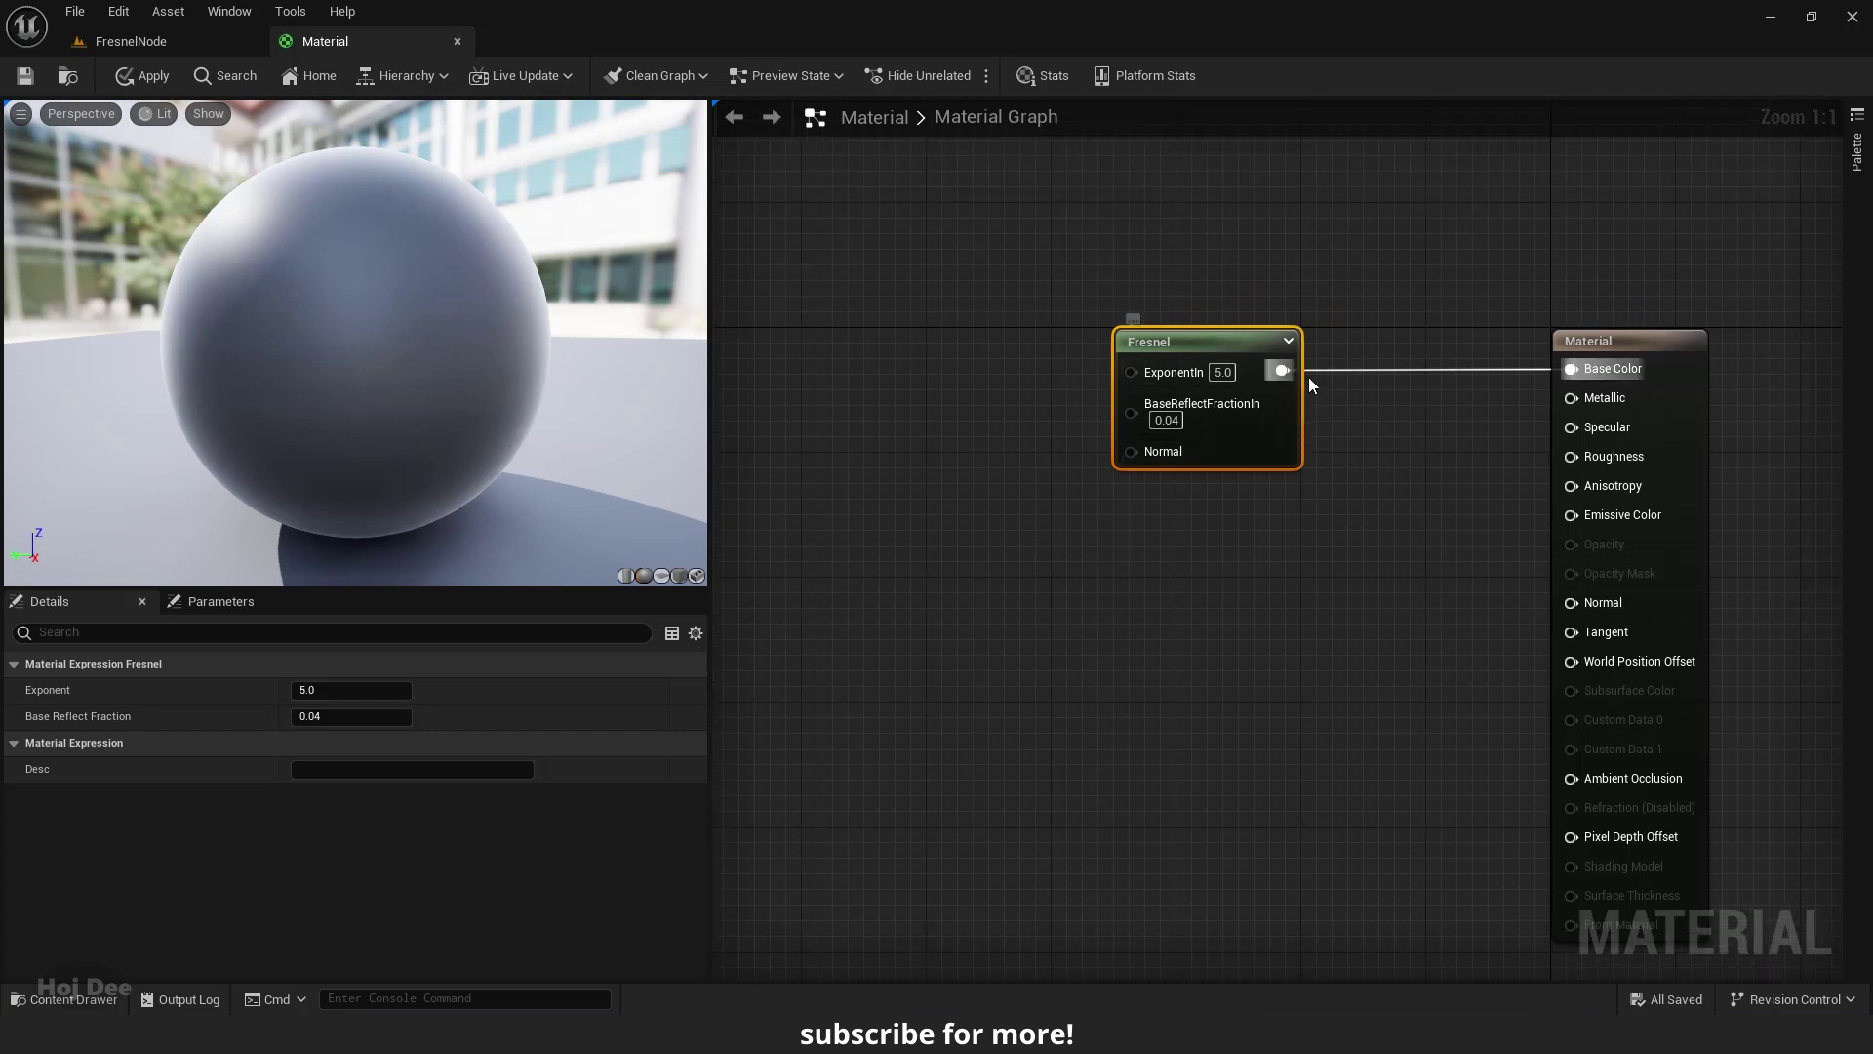
{"action": "mouse_move", "coordinate": [1127, 370]}
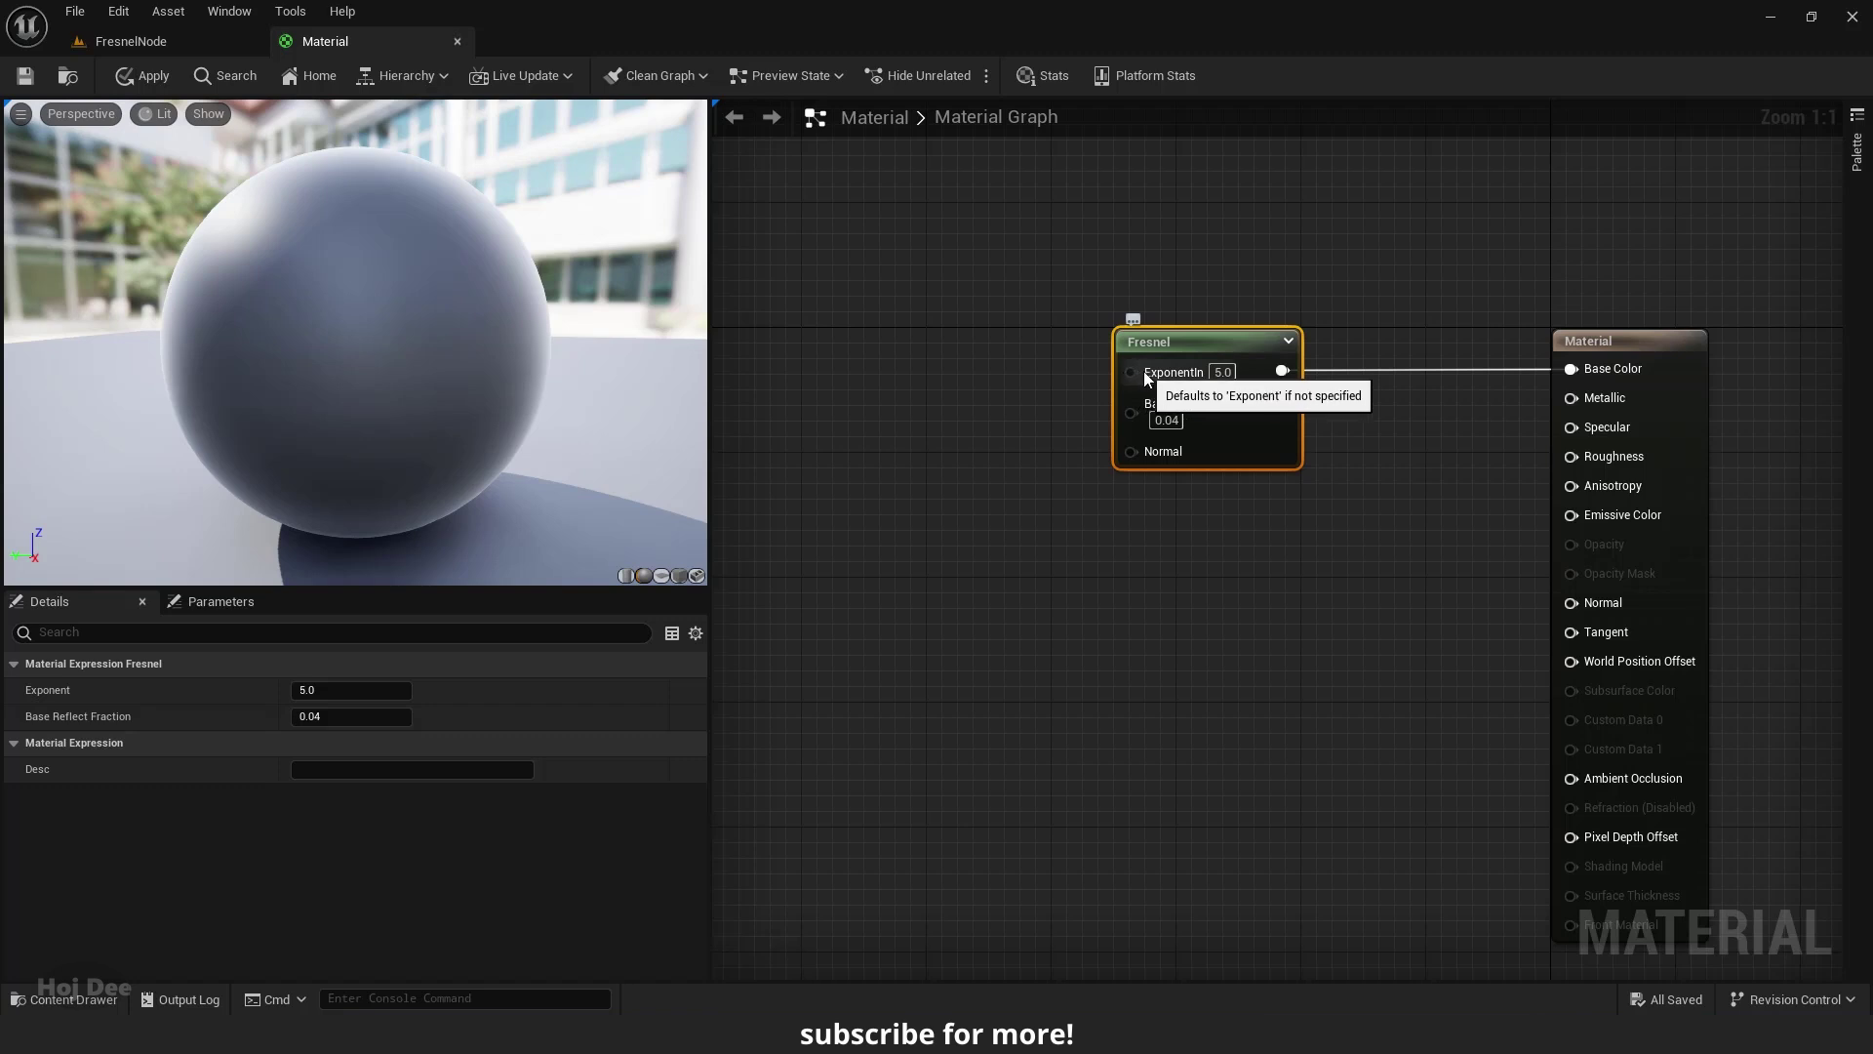
{"action": "left_click", "coordinate": [1230, 383]}
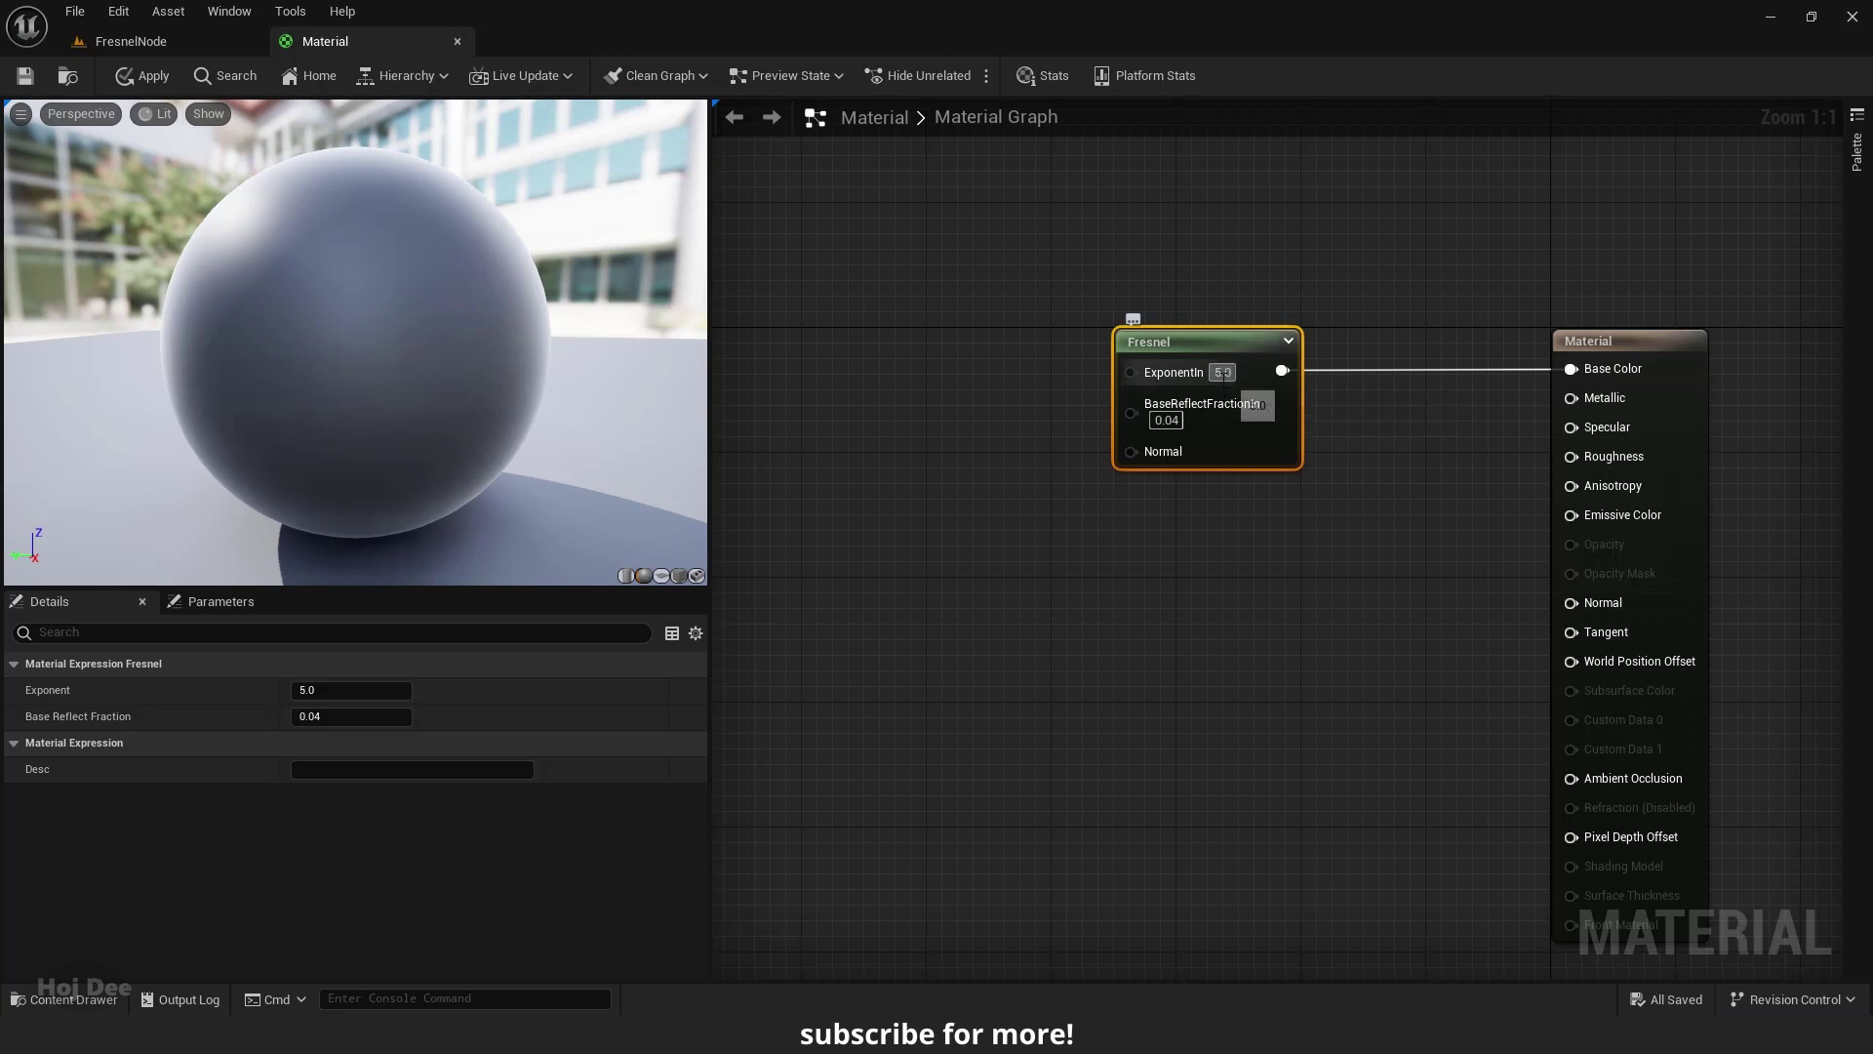
{"action": "type", "text": "2"}
{"action": "key", "text": "Return"}
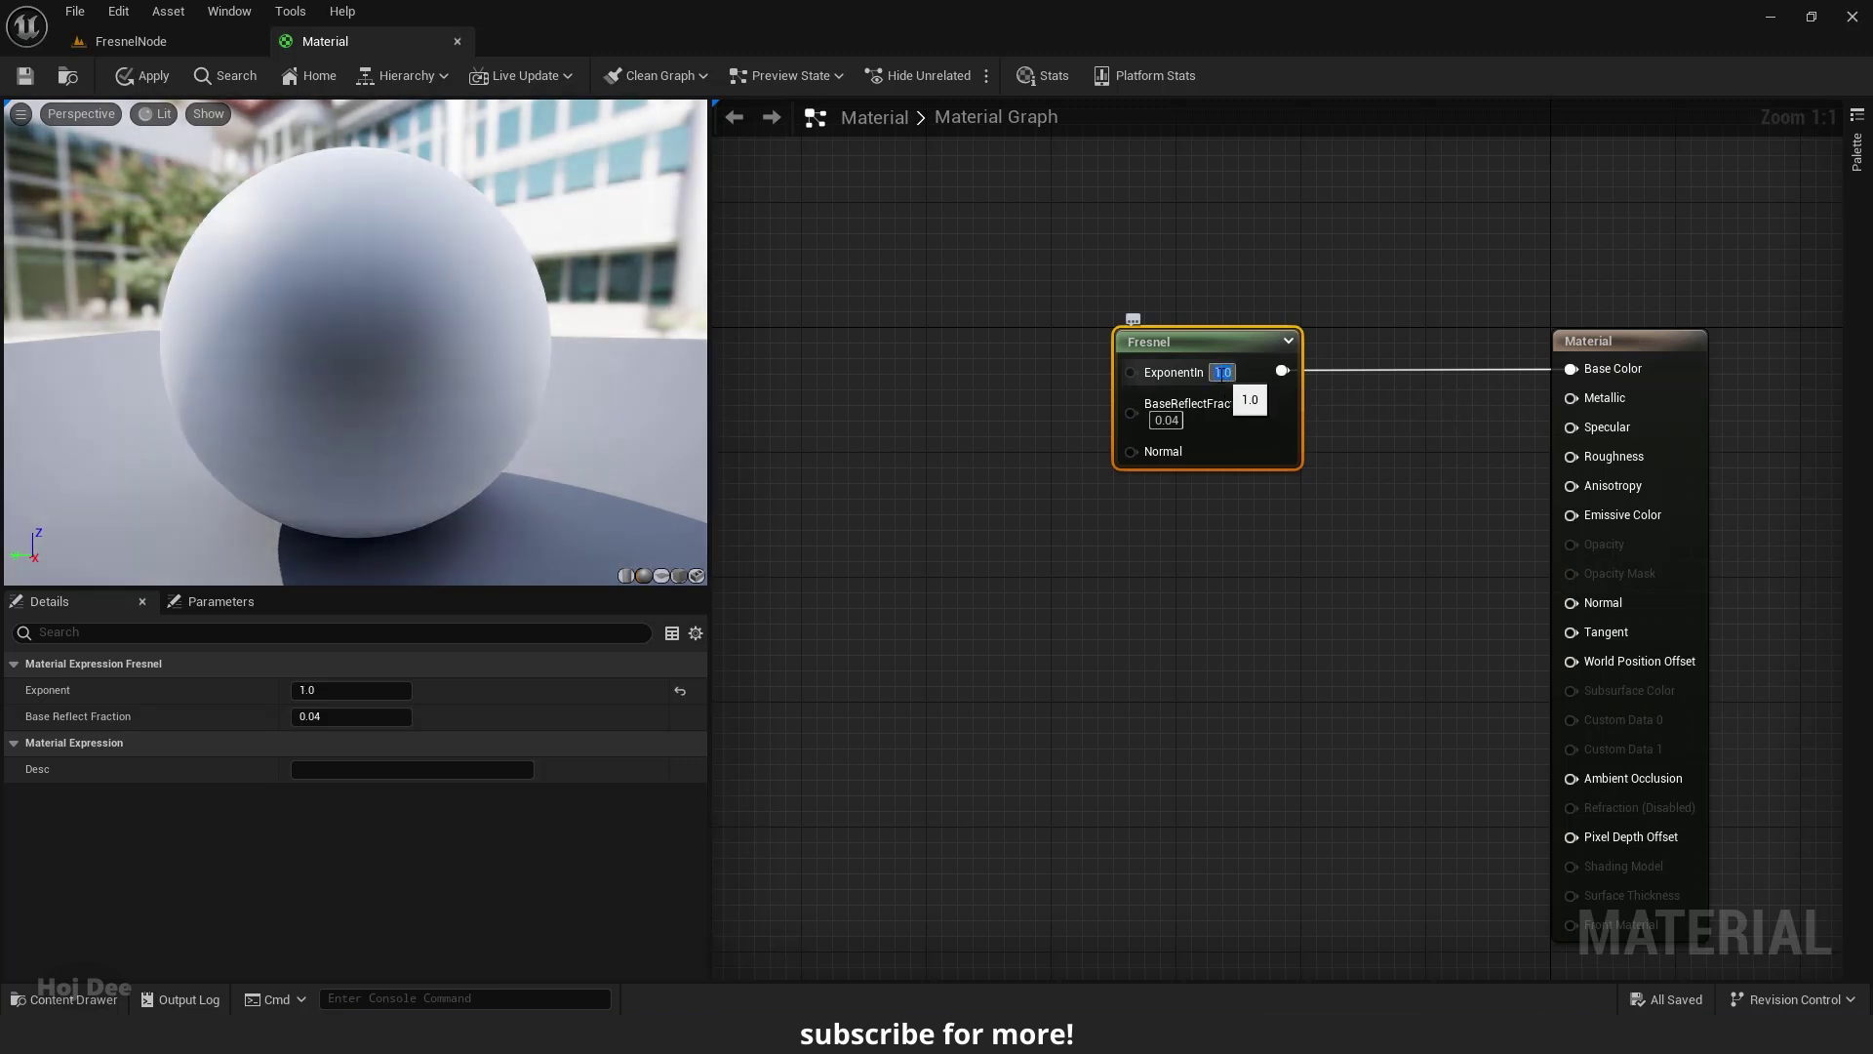
{"action": "type", "text": "4"}
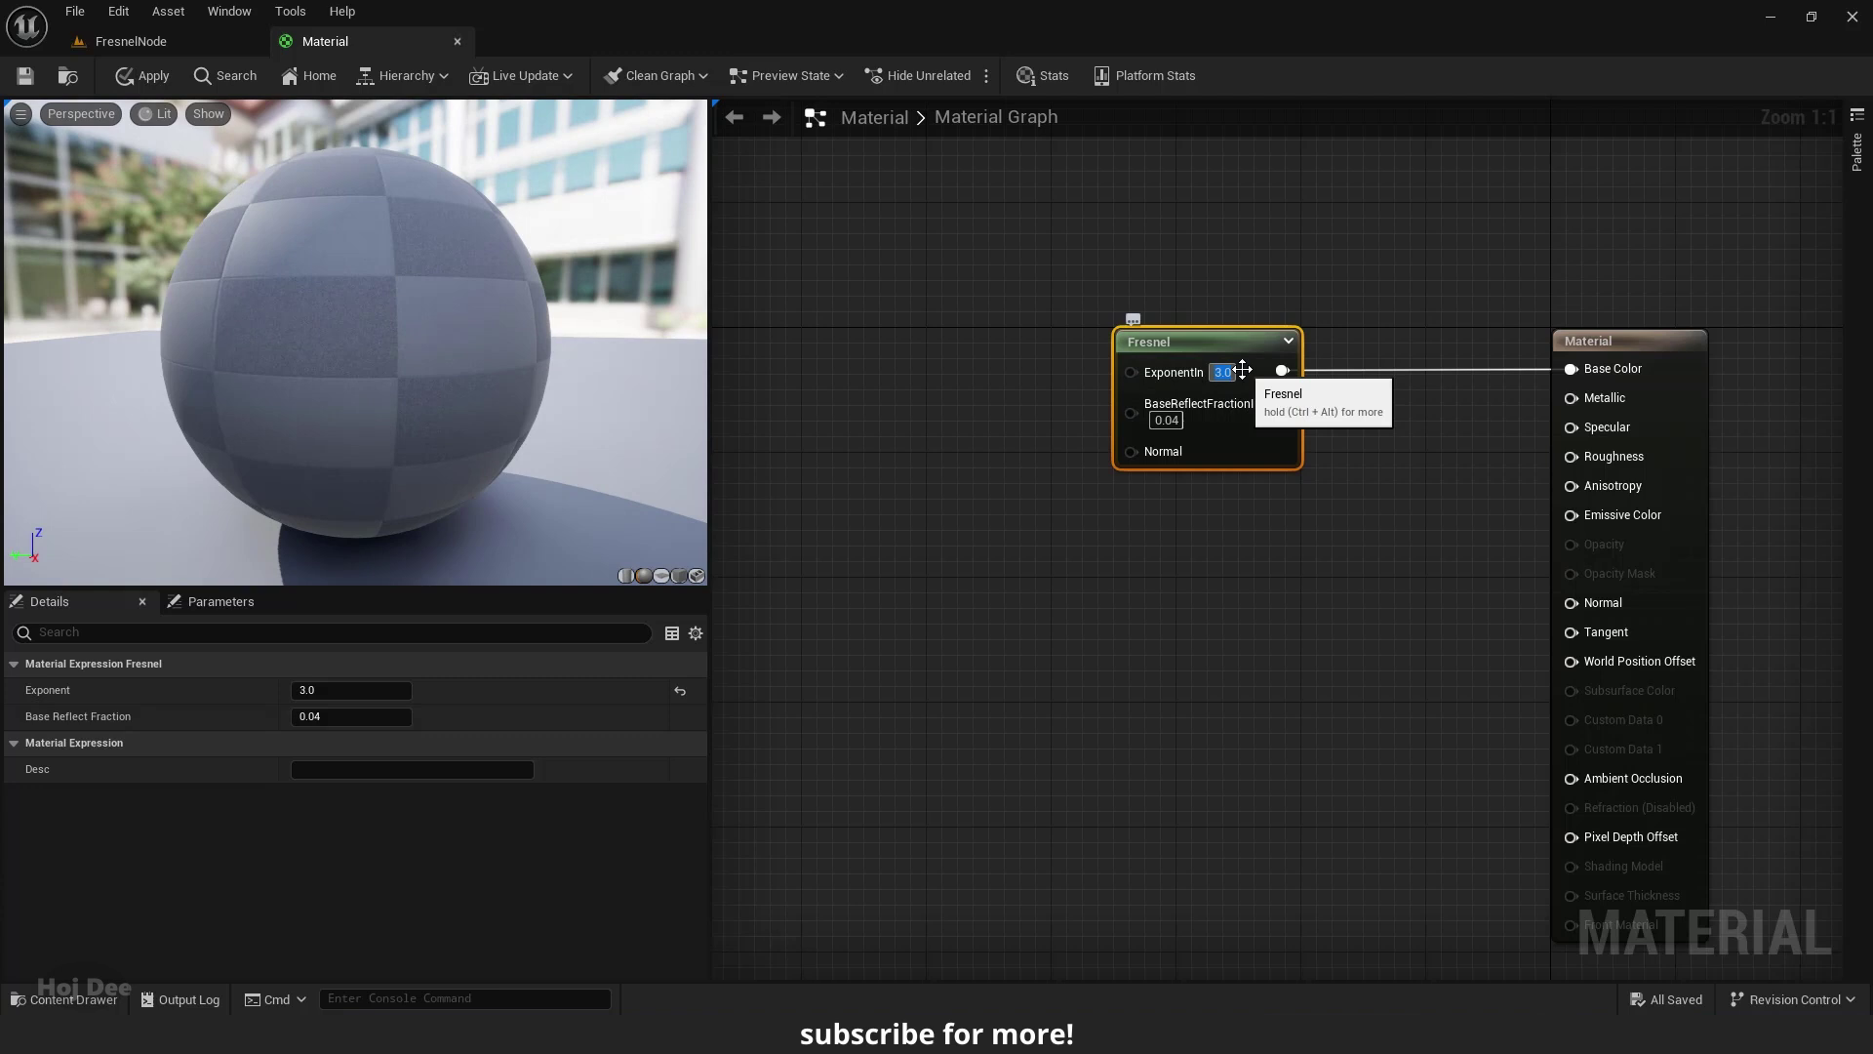
{"action": "key", "text": "Return"}
{"action": "type", "text": "7"}
{"action": "key", "text": "Return"}
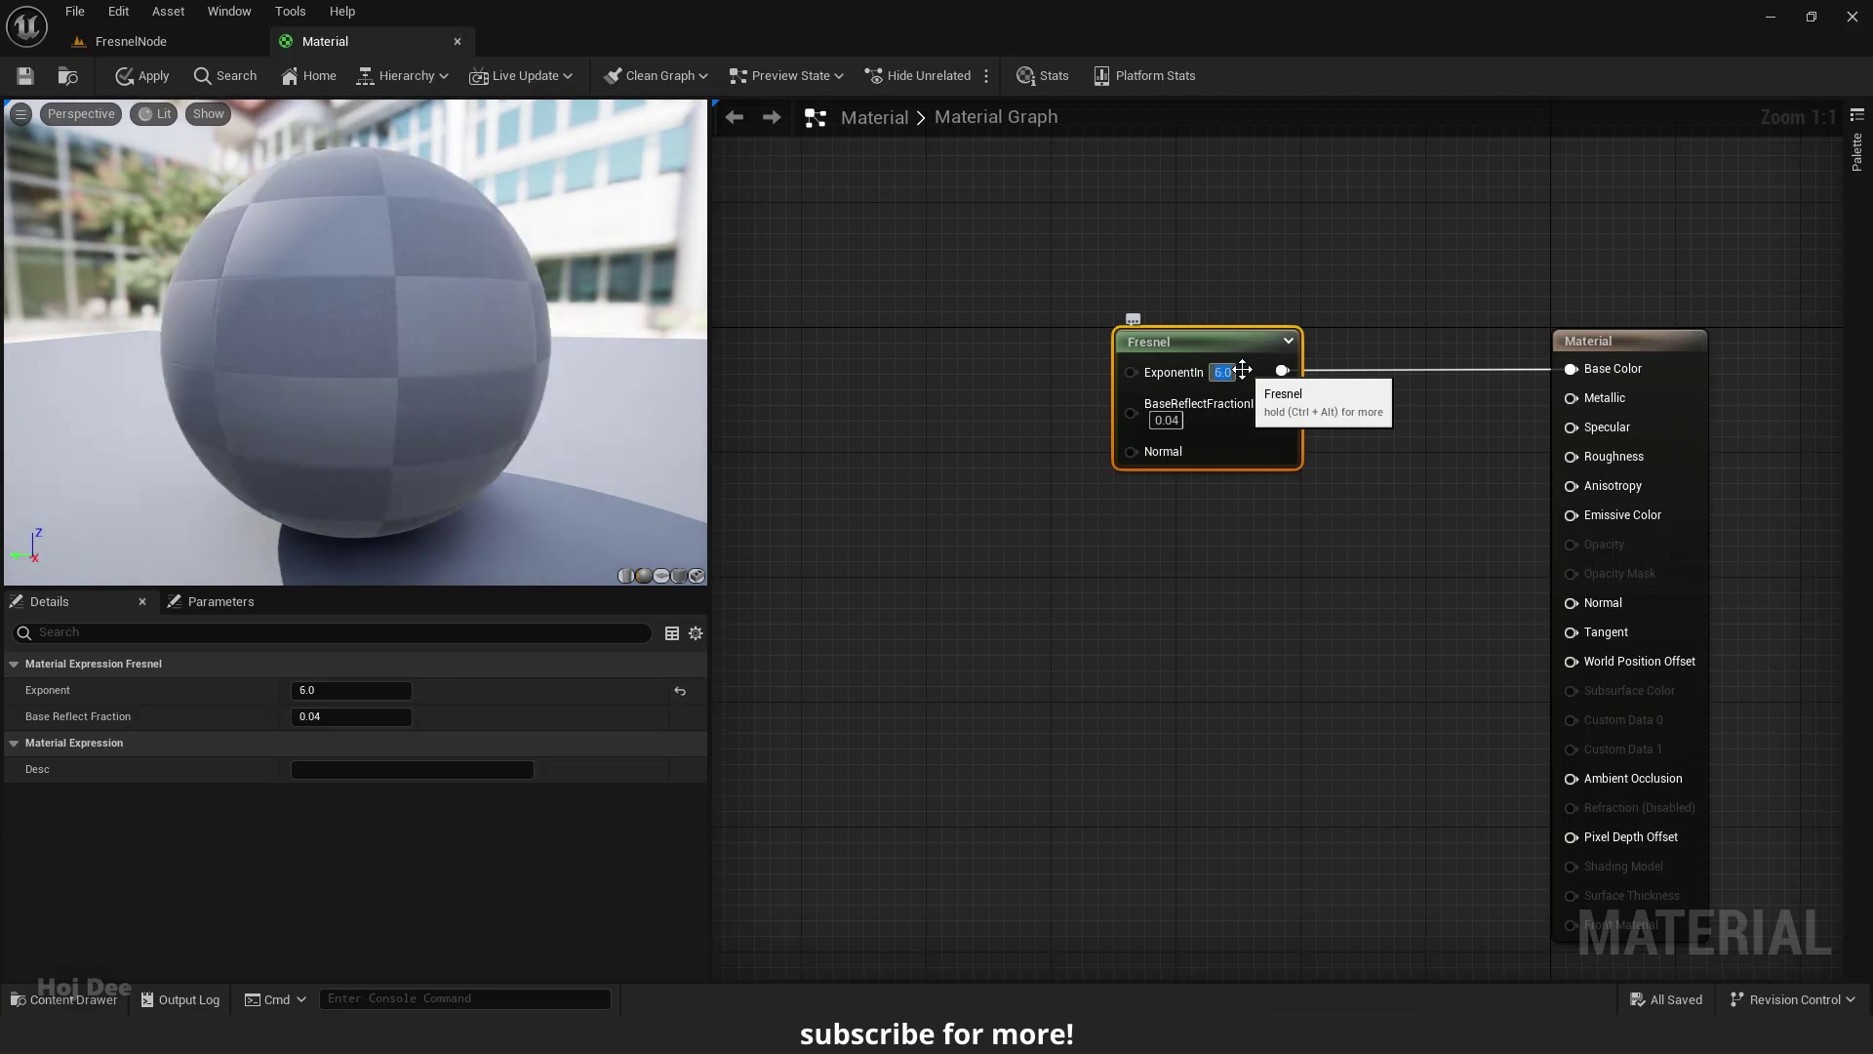
{"action": "type", "text": "8"}
{"action": "key", "text": "Return"}
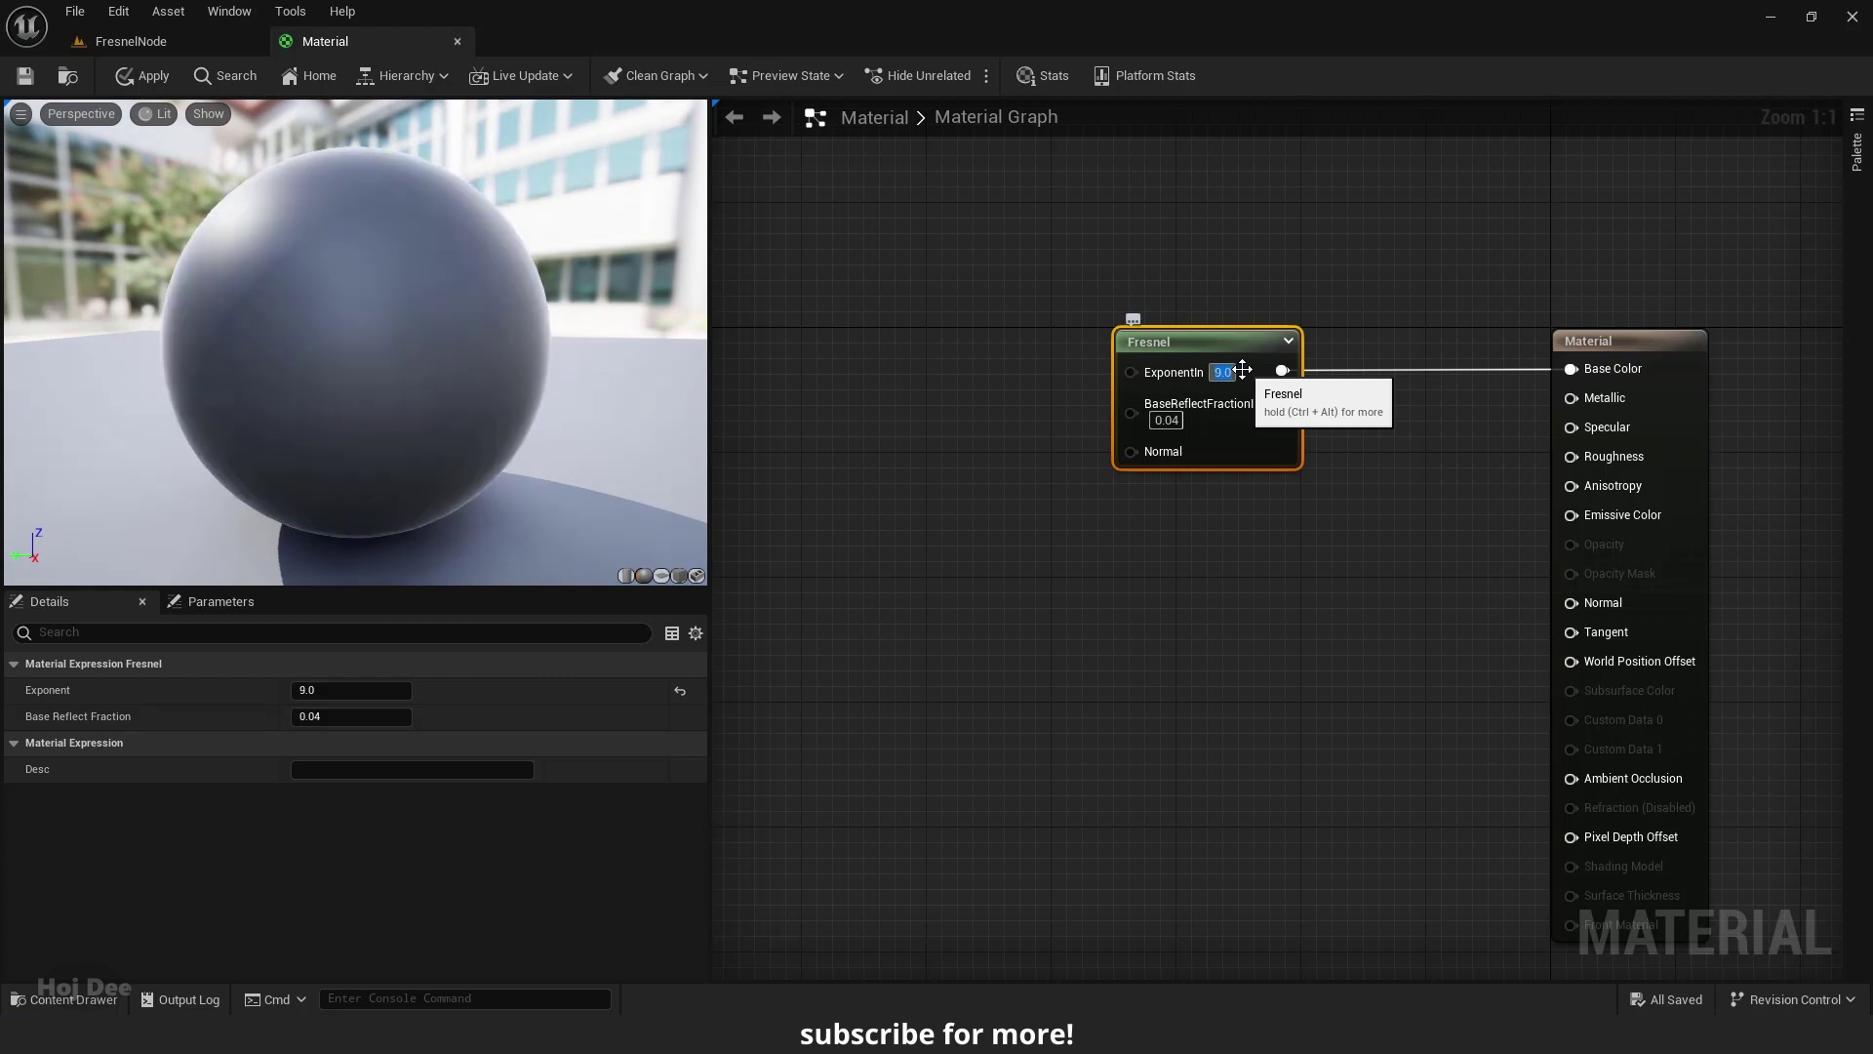
{"action": "type", "text": "10"}
{"action": "key", "text": "Return"}
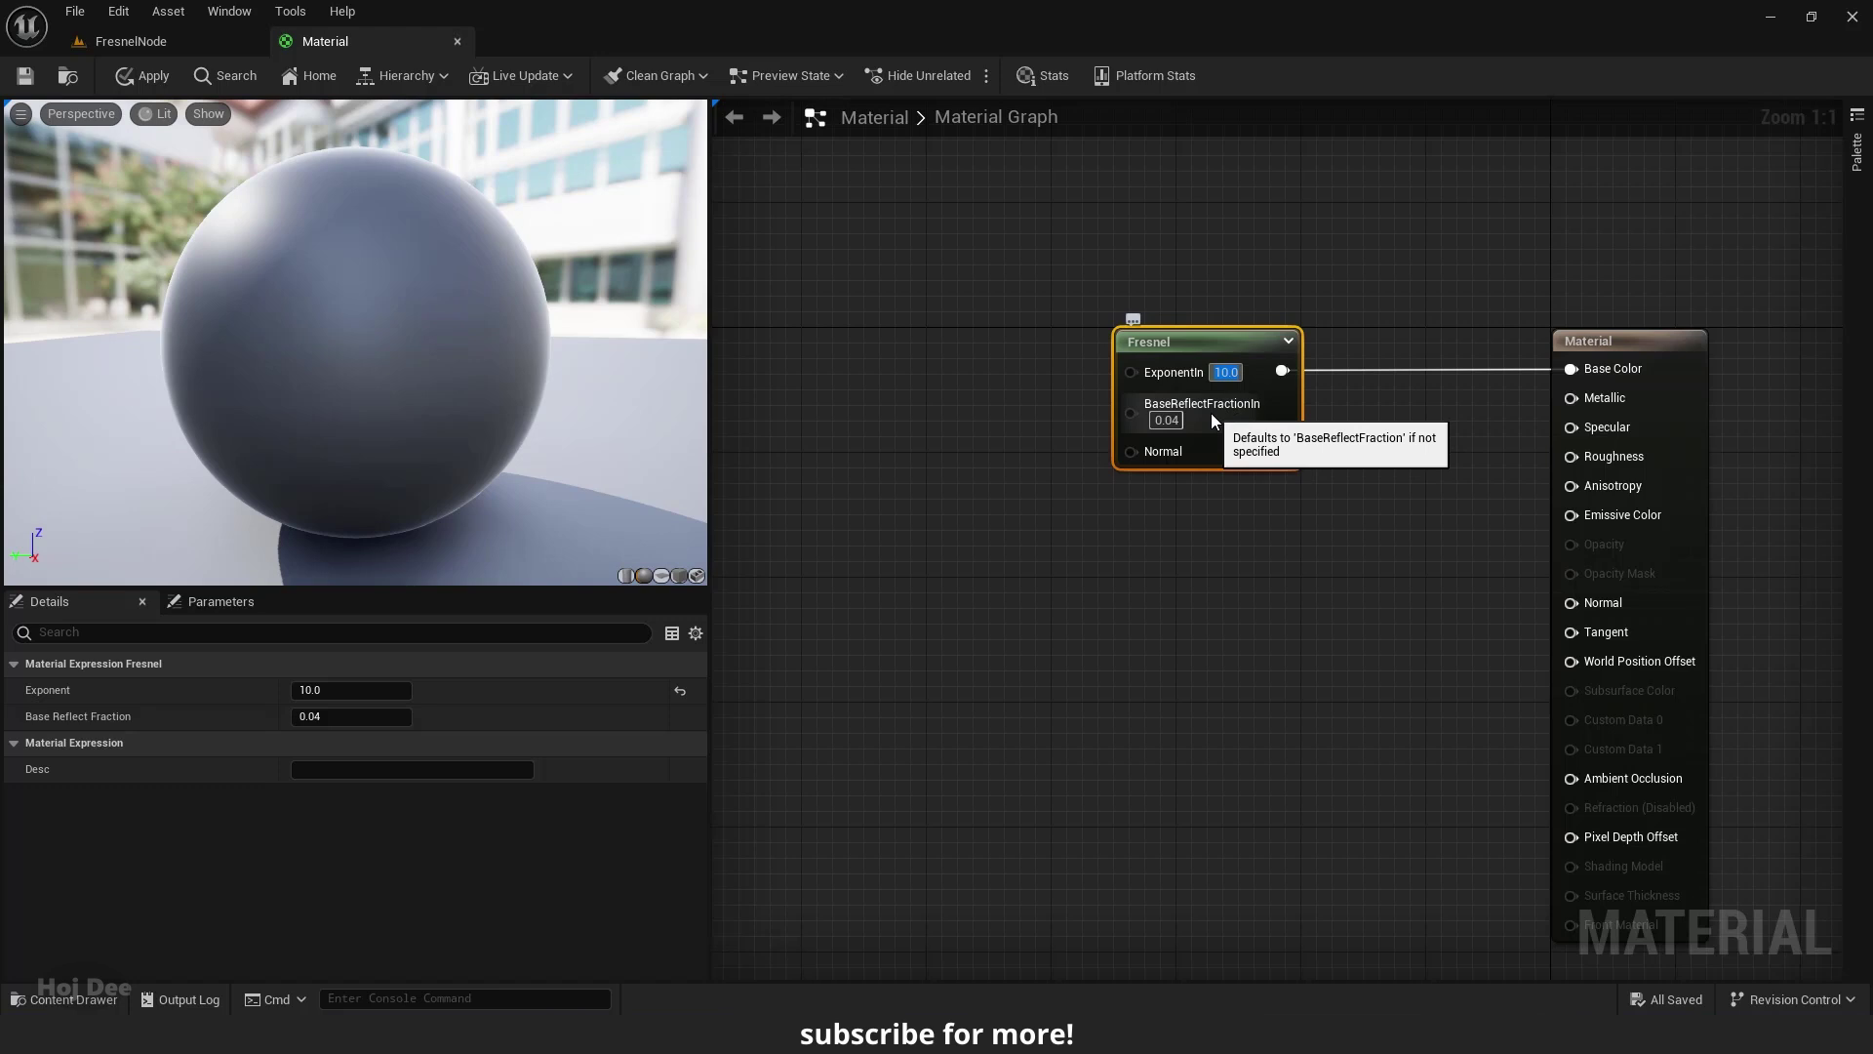
Step: Try decreasing values from 1 down to 0.1 for the Fresnel node's BaseReflectFractionIn
{"action": "key", "text": "Tab"}
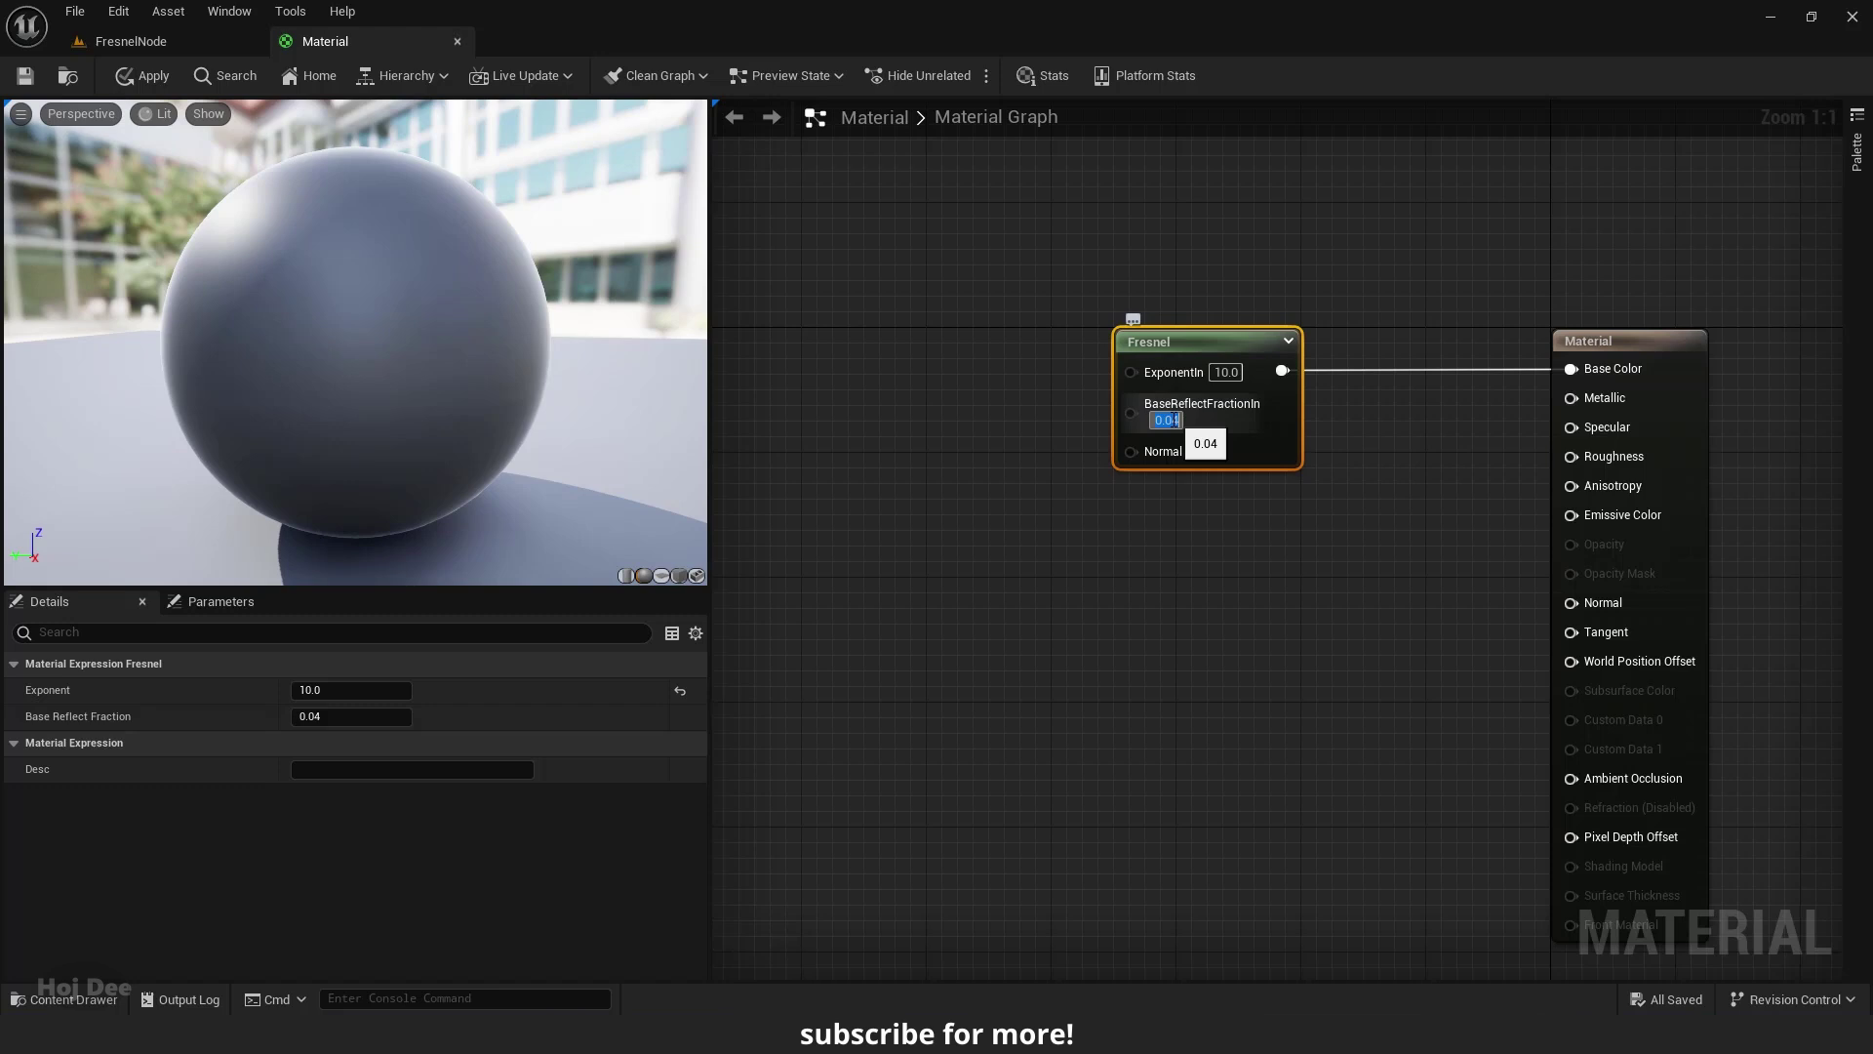
{"action": "type", "text": "1"}
{"action": "key", "text": "Return"}
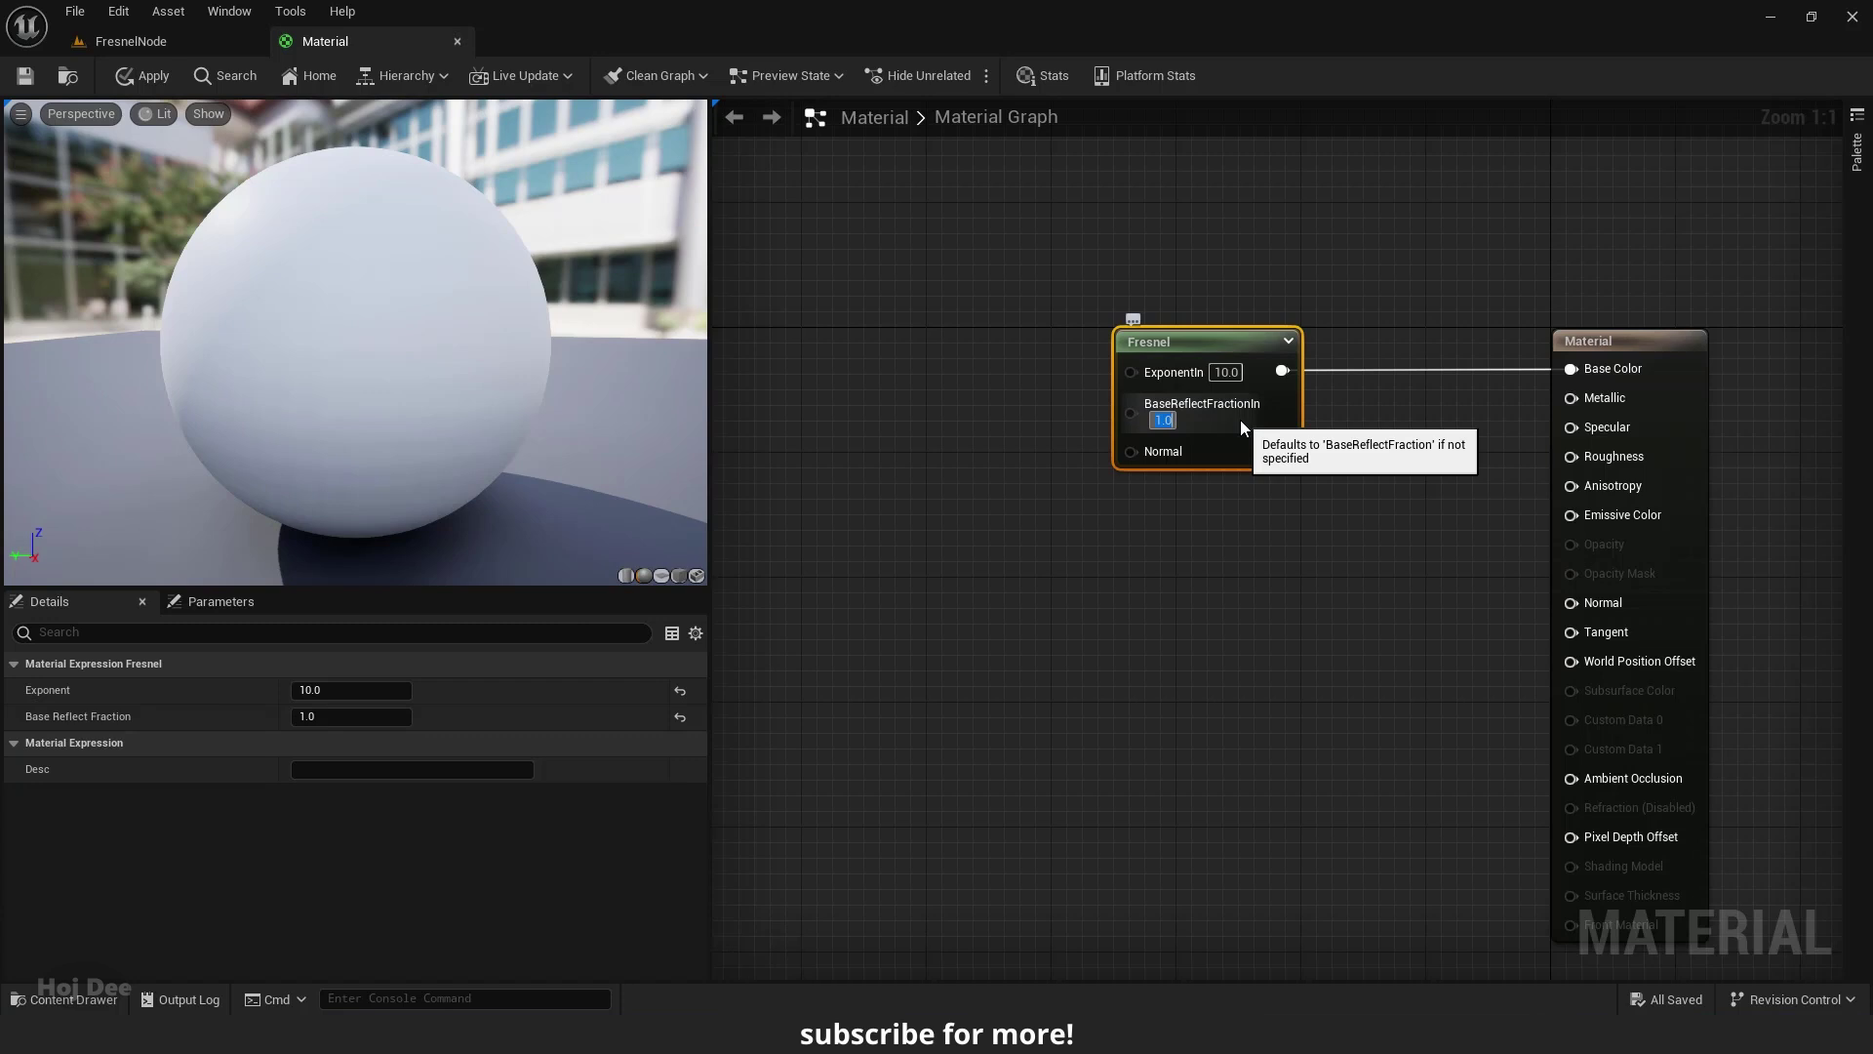
{"action": "type", "text": "0.8"}
{"action": "key", "text": "Return"}
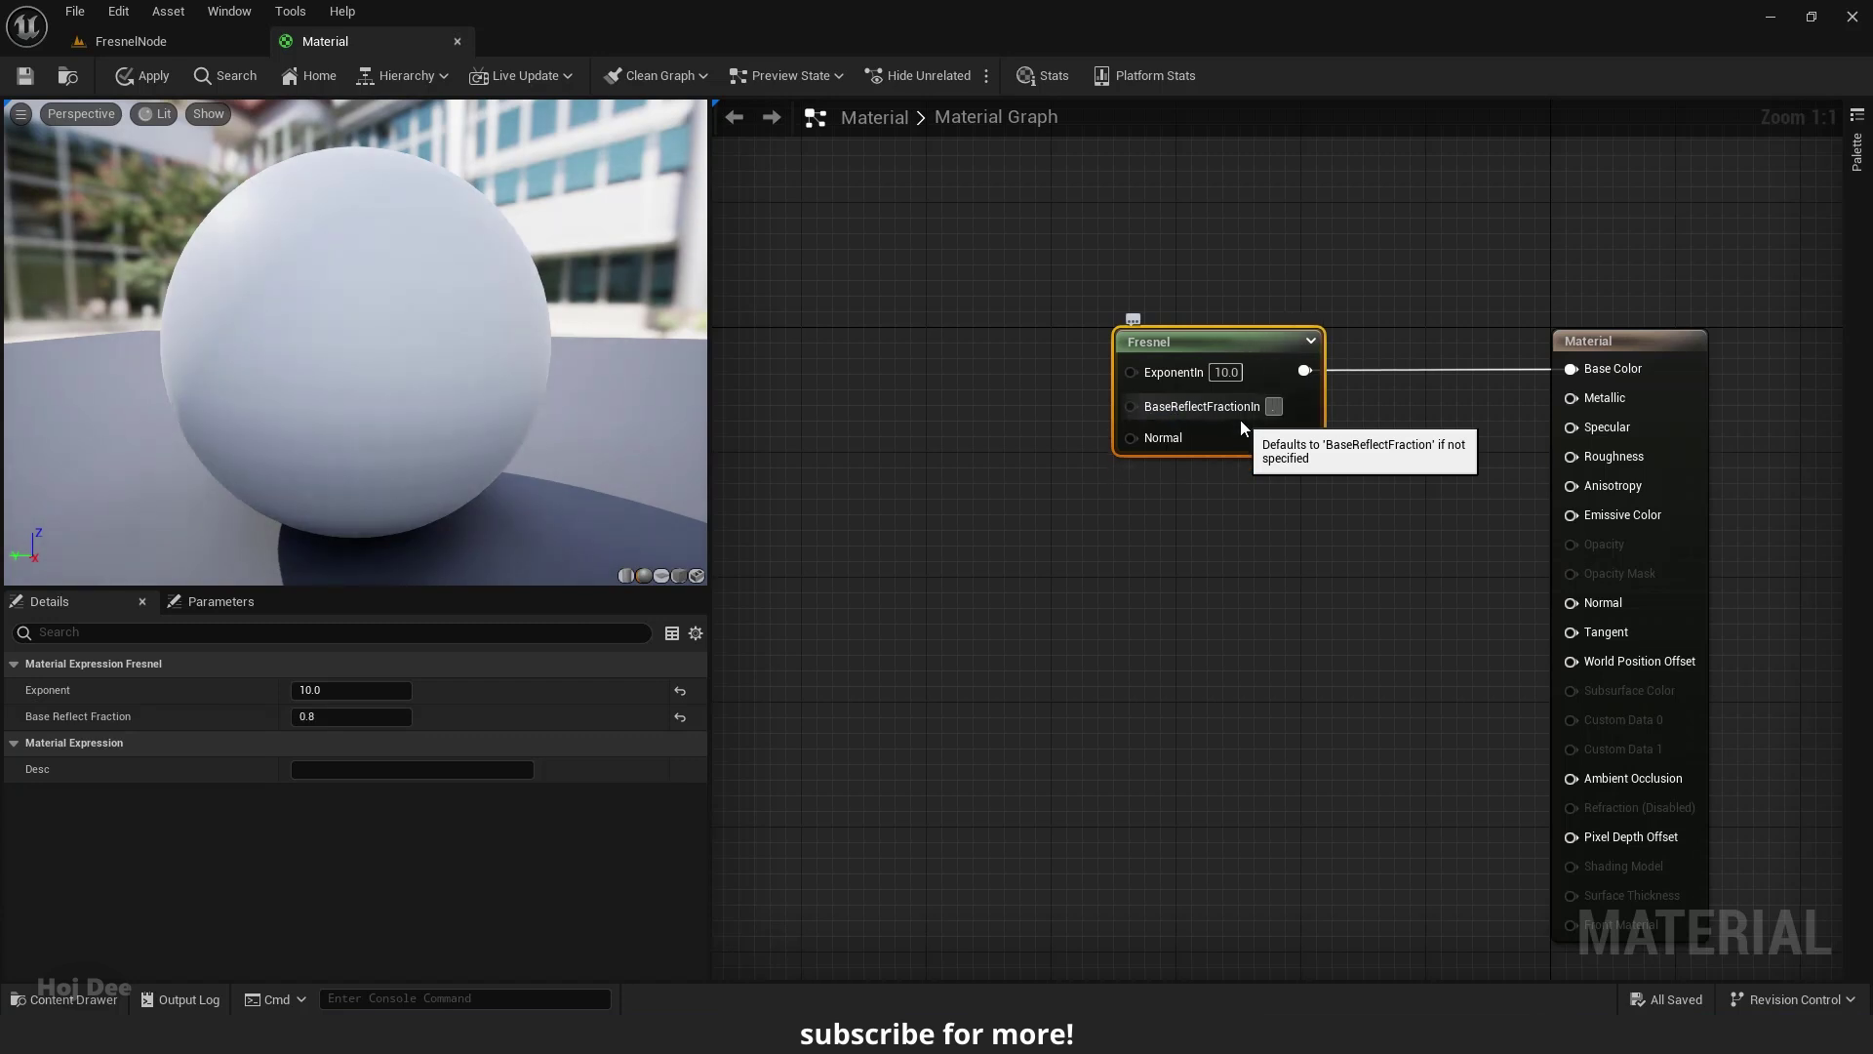
{"action": "type", "text": "0.5"}
{"action": "key", "text": "Return"}
{"action": "type", "text": ".4"}
{"action": "key", "text": "Return"}
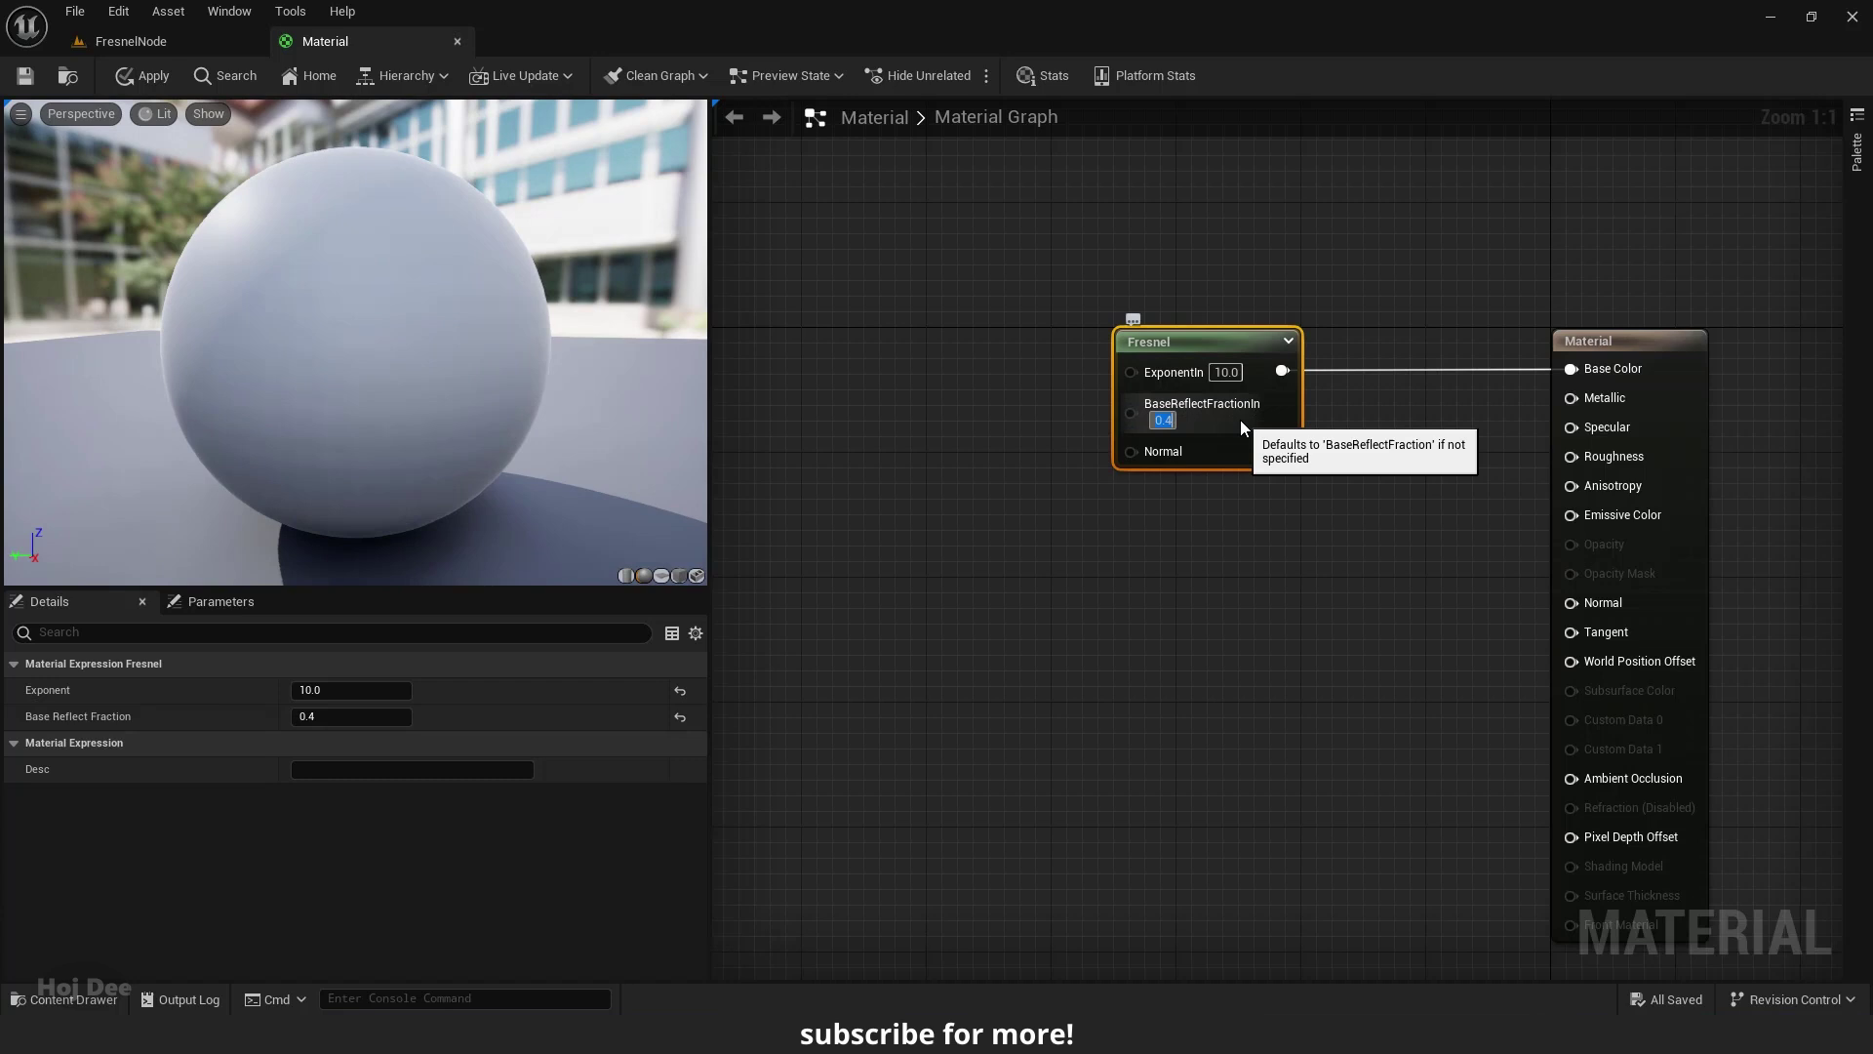
{"action": "type", "text": ".3"}
{"action": "key", "text": "Return"}
{"action": "type", "text": ".0.1"}
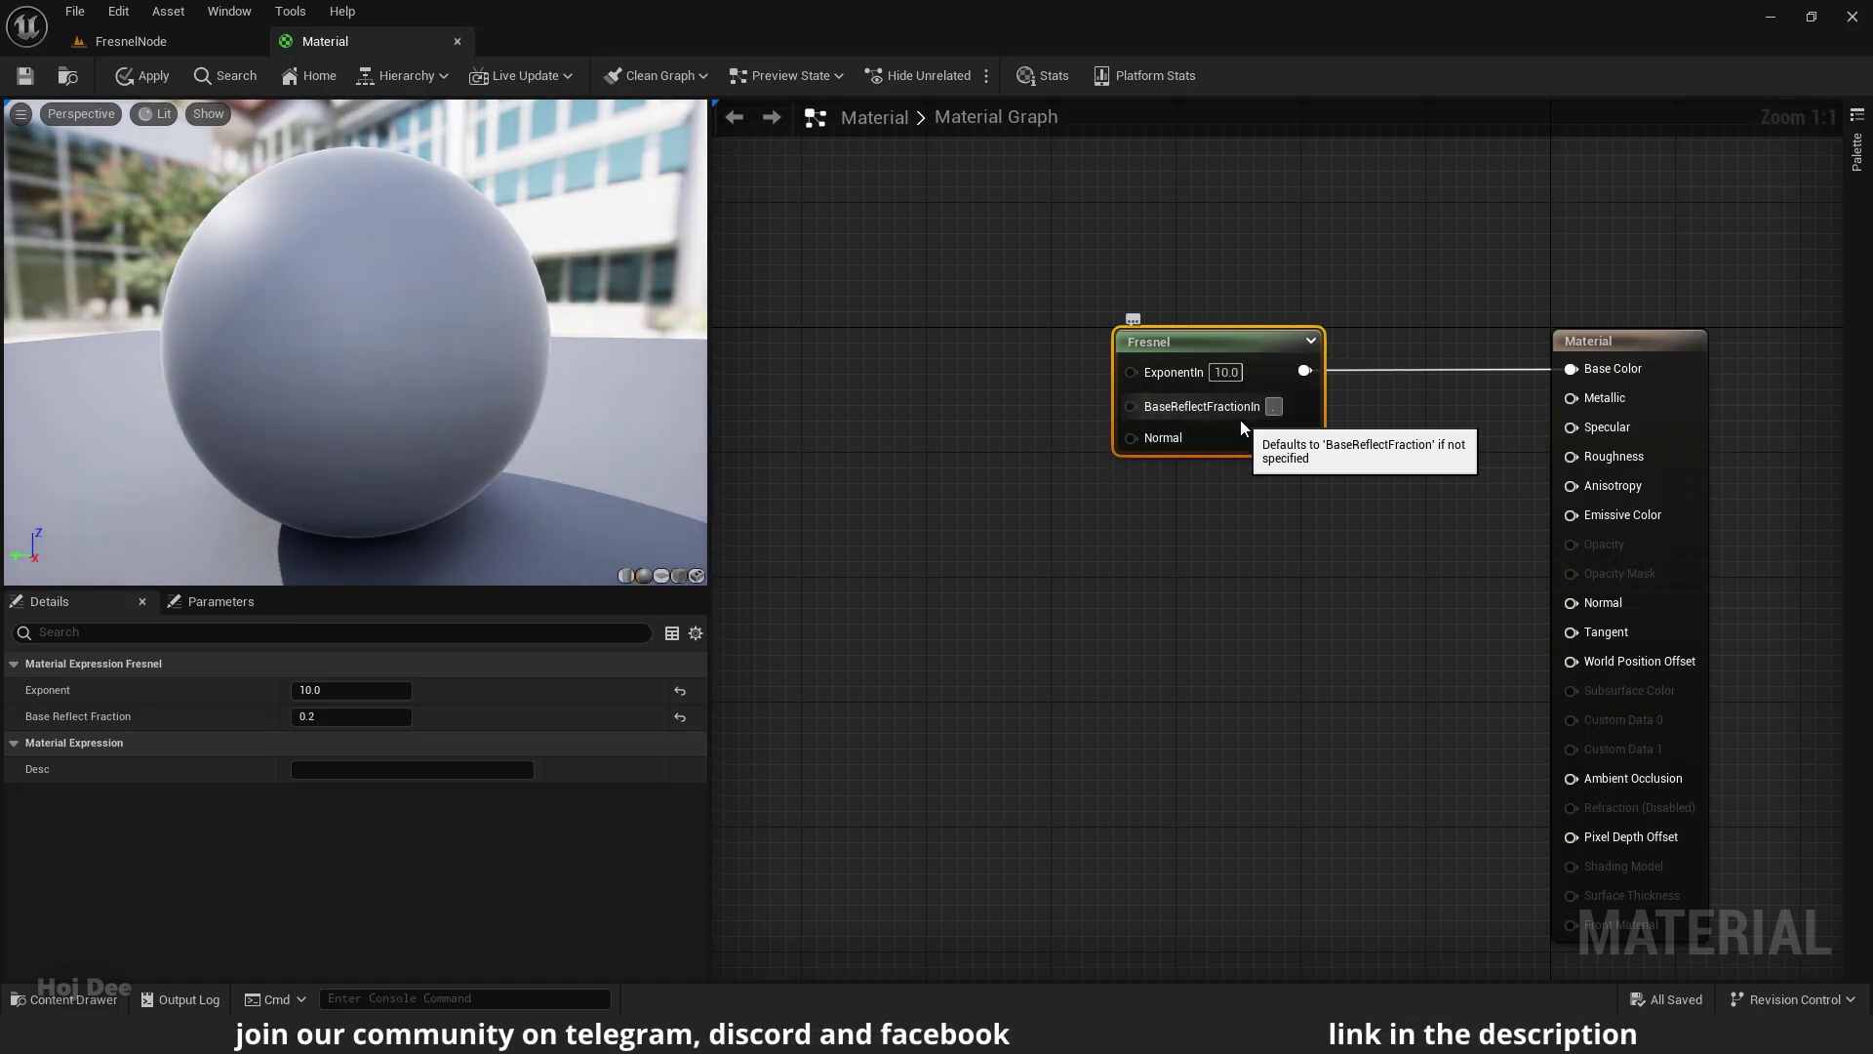
{"action": "key", "text": "Return"}
Step: Try 0.03, 0 and -1 for the Fresnel node's BaseReflectFractionIn
{"action": "type", "text": "0"}
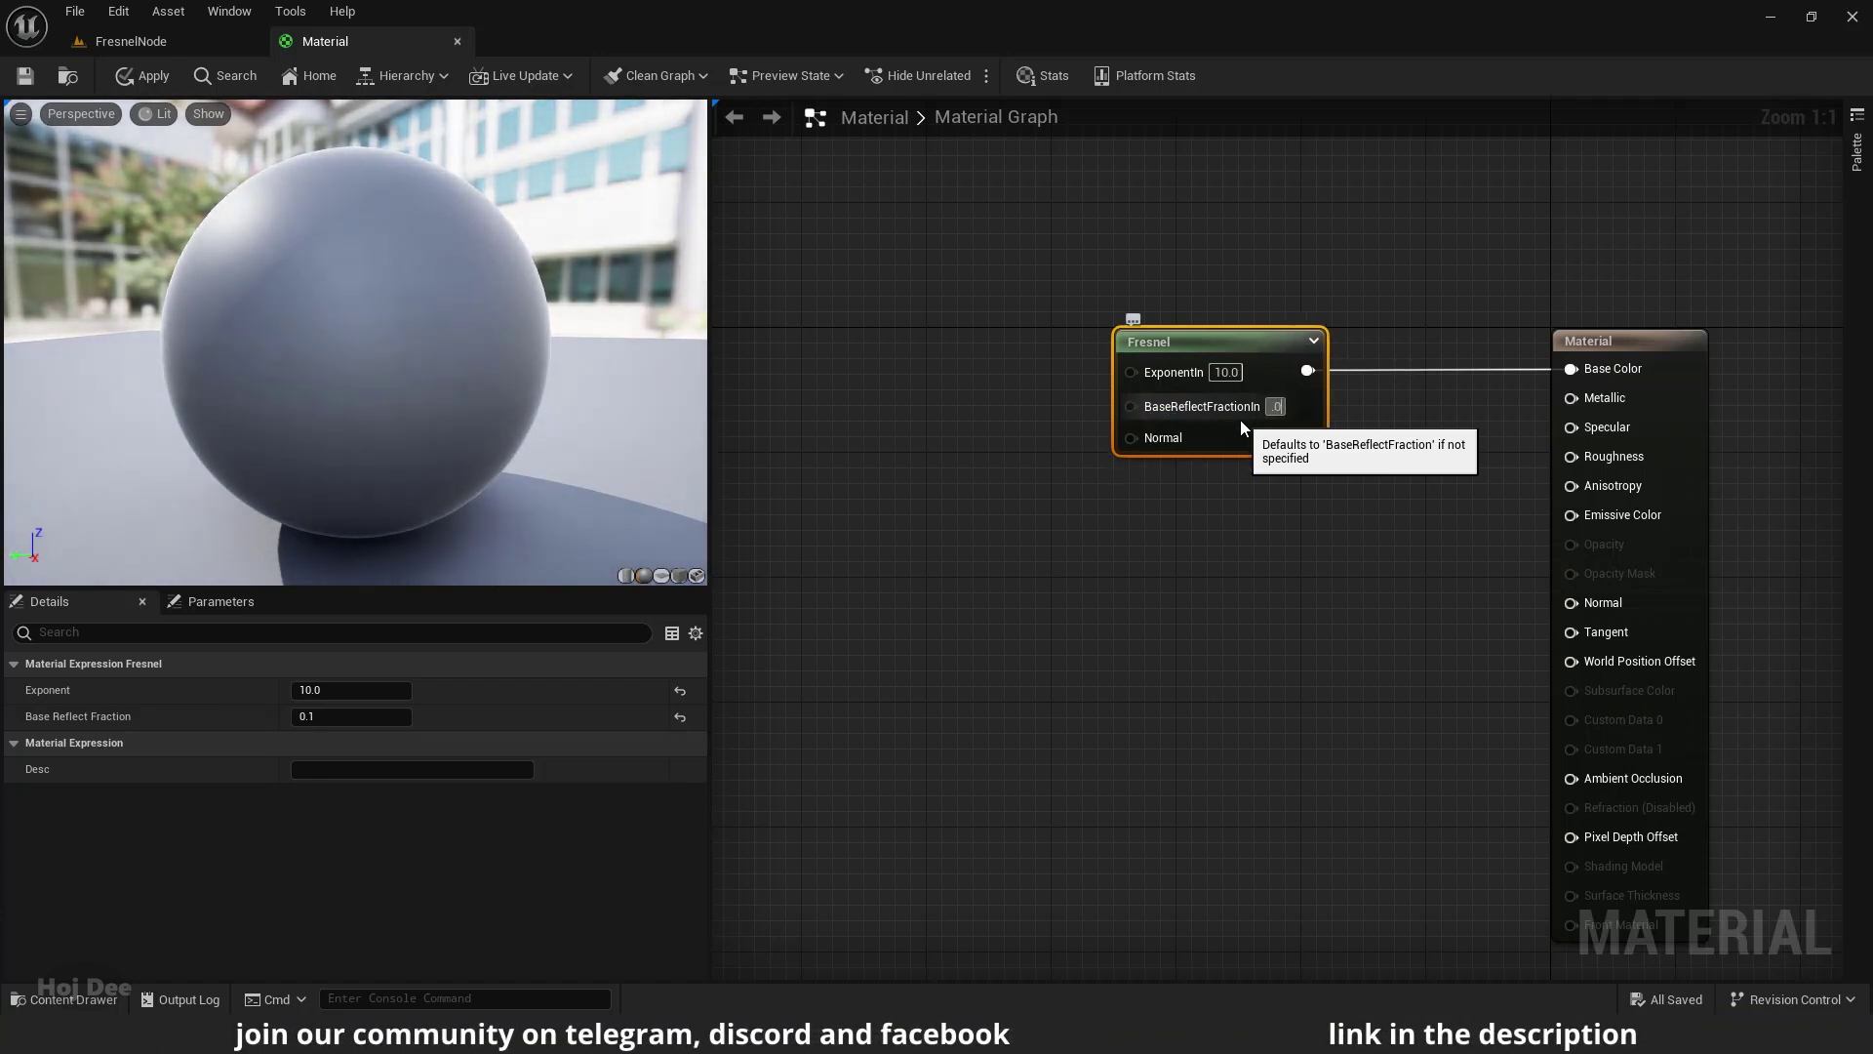
{"action": "type", "text": ".03"}
{"action": "key", "text": "Return"}
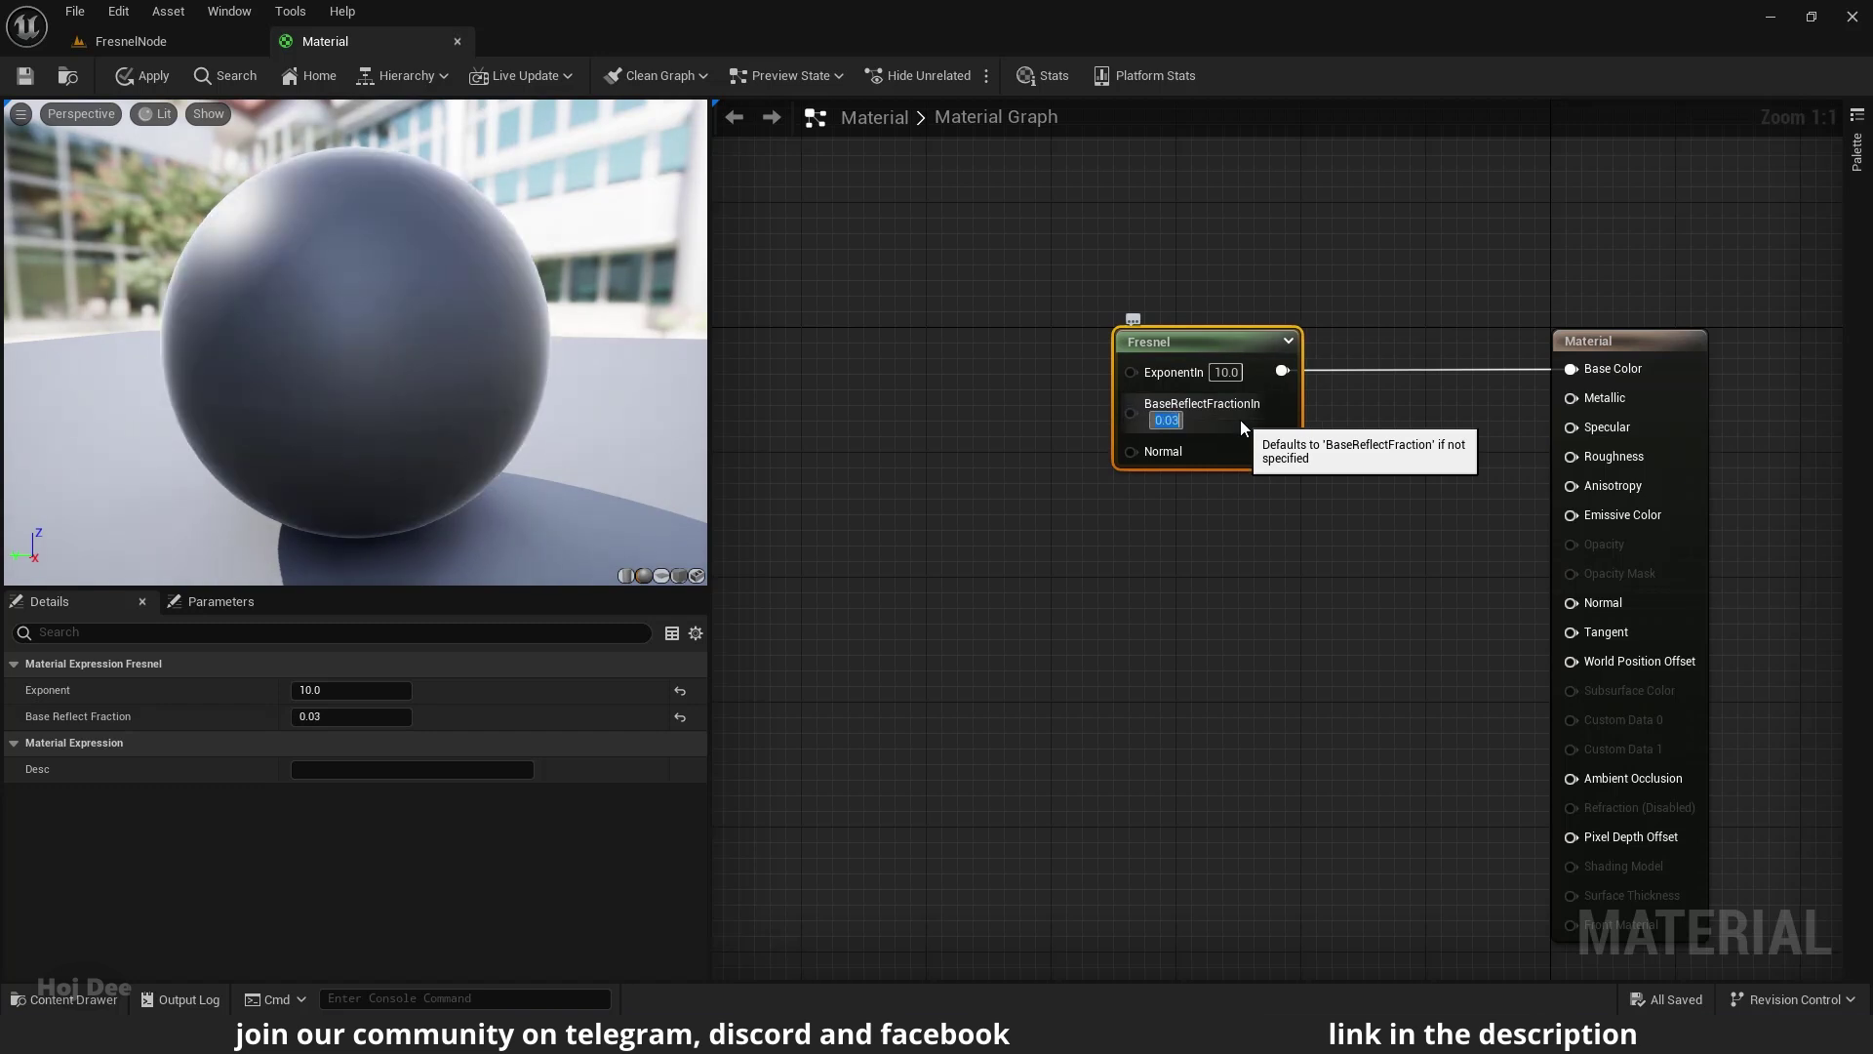
{"action": "type", "text": "0"}
{"action": "key", "text": "Return"}
{"action": "type", "text": "-"}
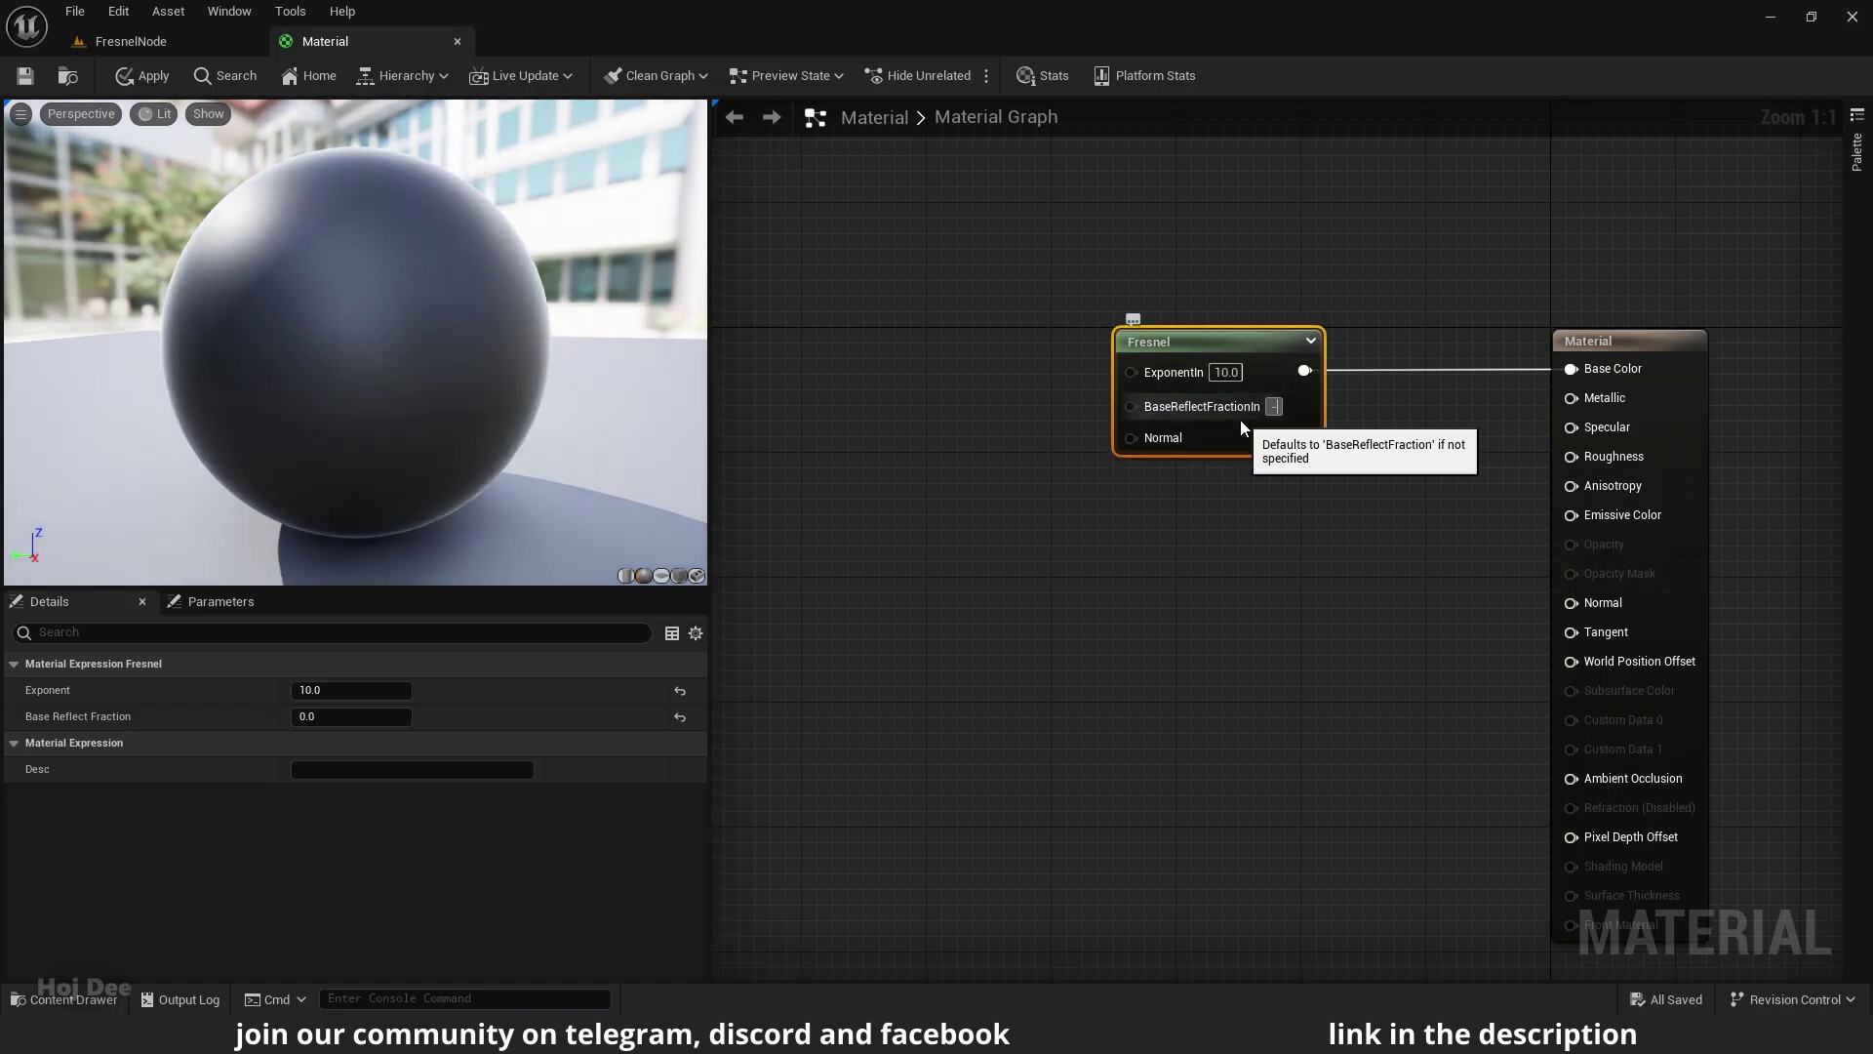
{"action": "type", "text": "1"}
{"action": "key", "text": "Return"}
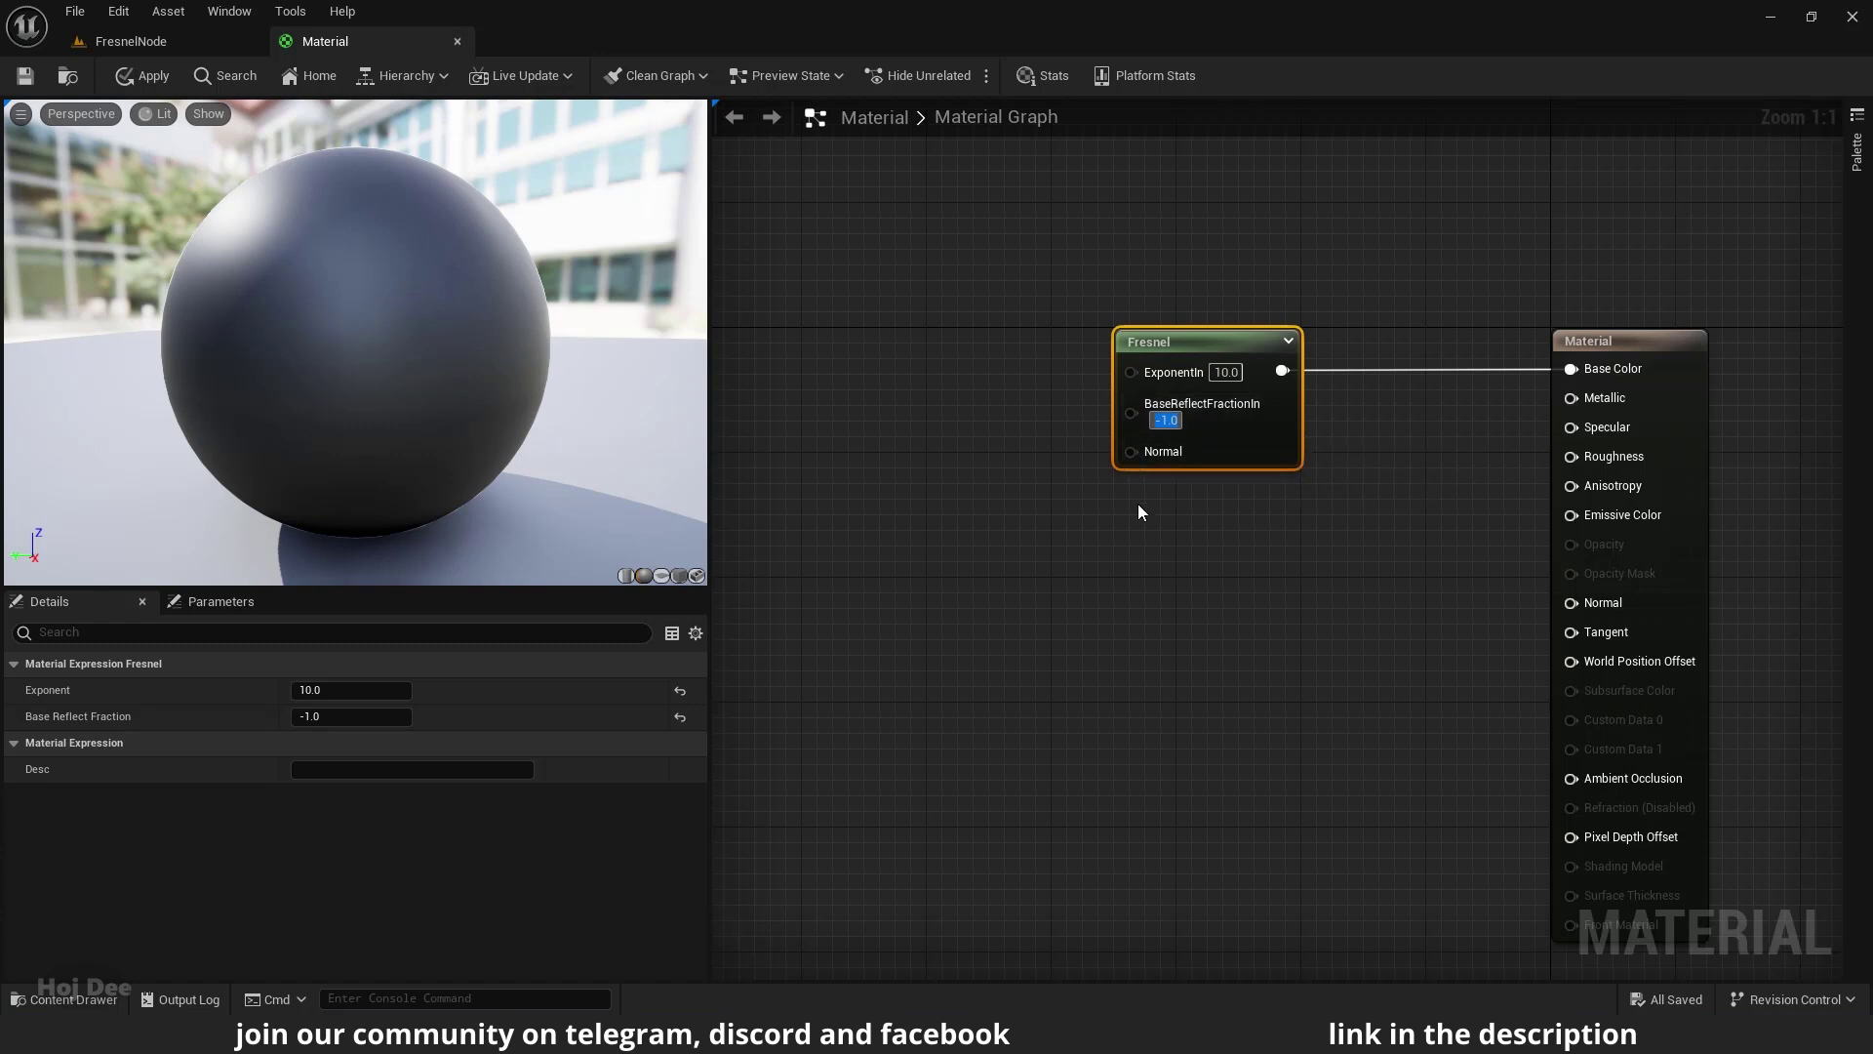
Step: Promote the Fresnel node's ExponentIn input to a parameter named "Fresnel Fall Off" and place it before the node
{"action": "right_click", "coordinate": [1144, 373]}
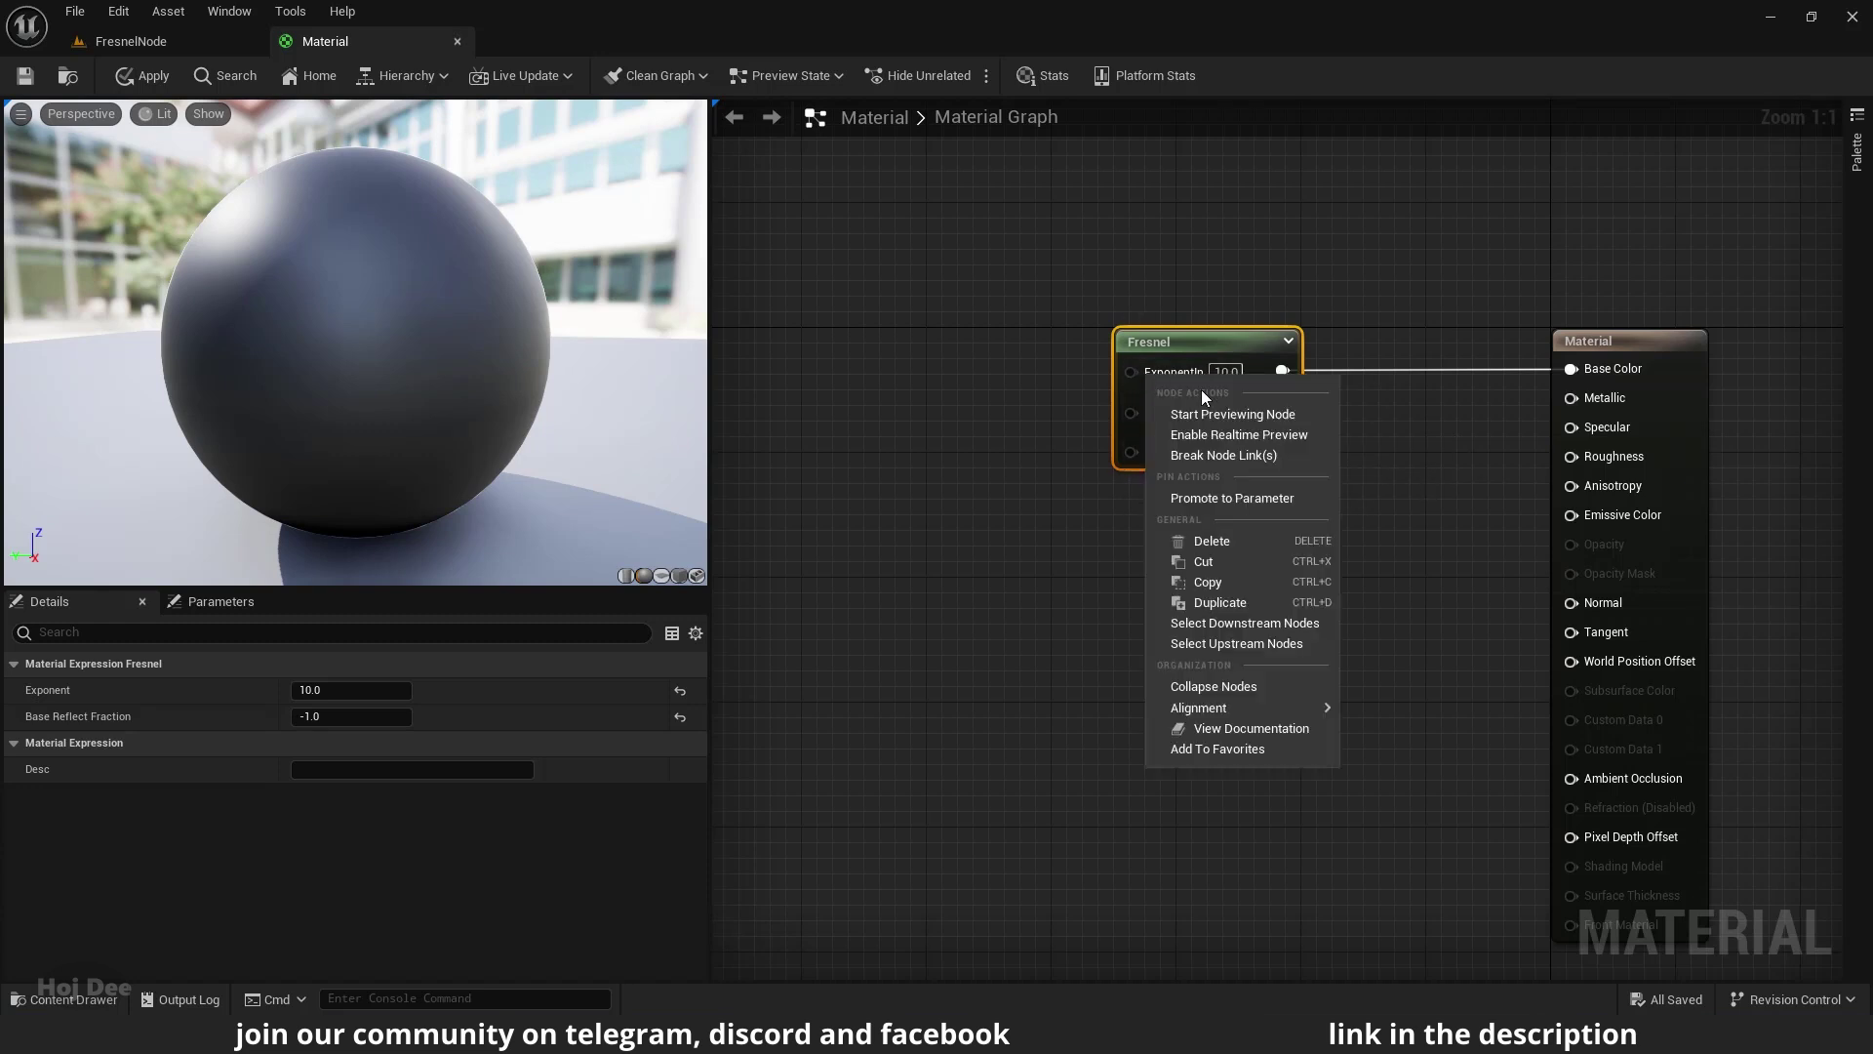
{"action": "left_click", "coordinate": [1224, 498]}
{"action": "left_click_drag", "start_coordinate": [1054, 364], "coordinate": [916, 332]}
{"action": "double_click", "coordinate": [953, 317]}
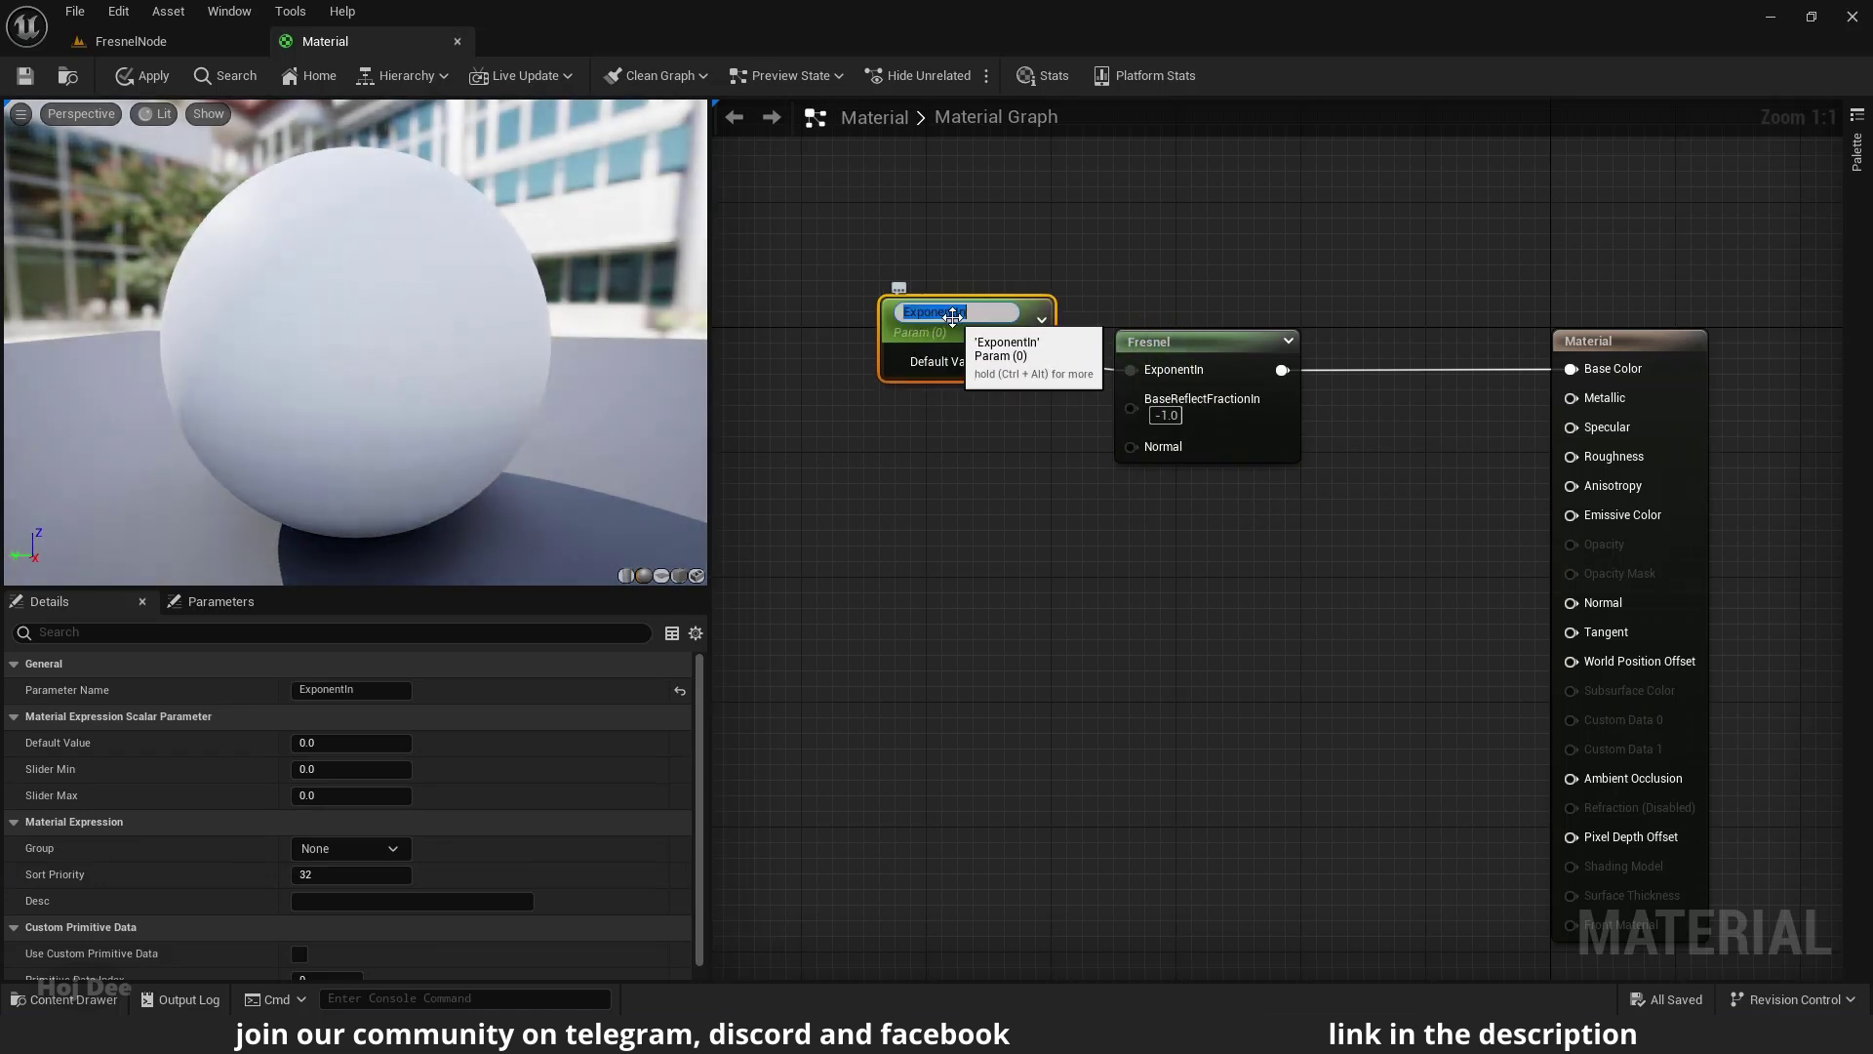
{"action": "type", "text": "Fresnel Fall Off"}
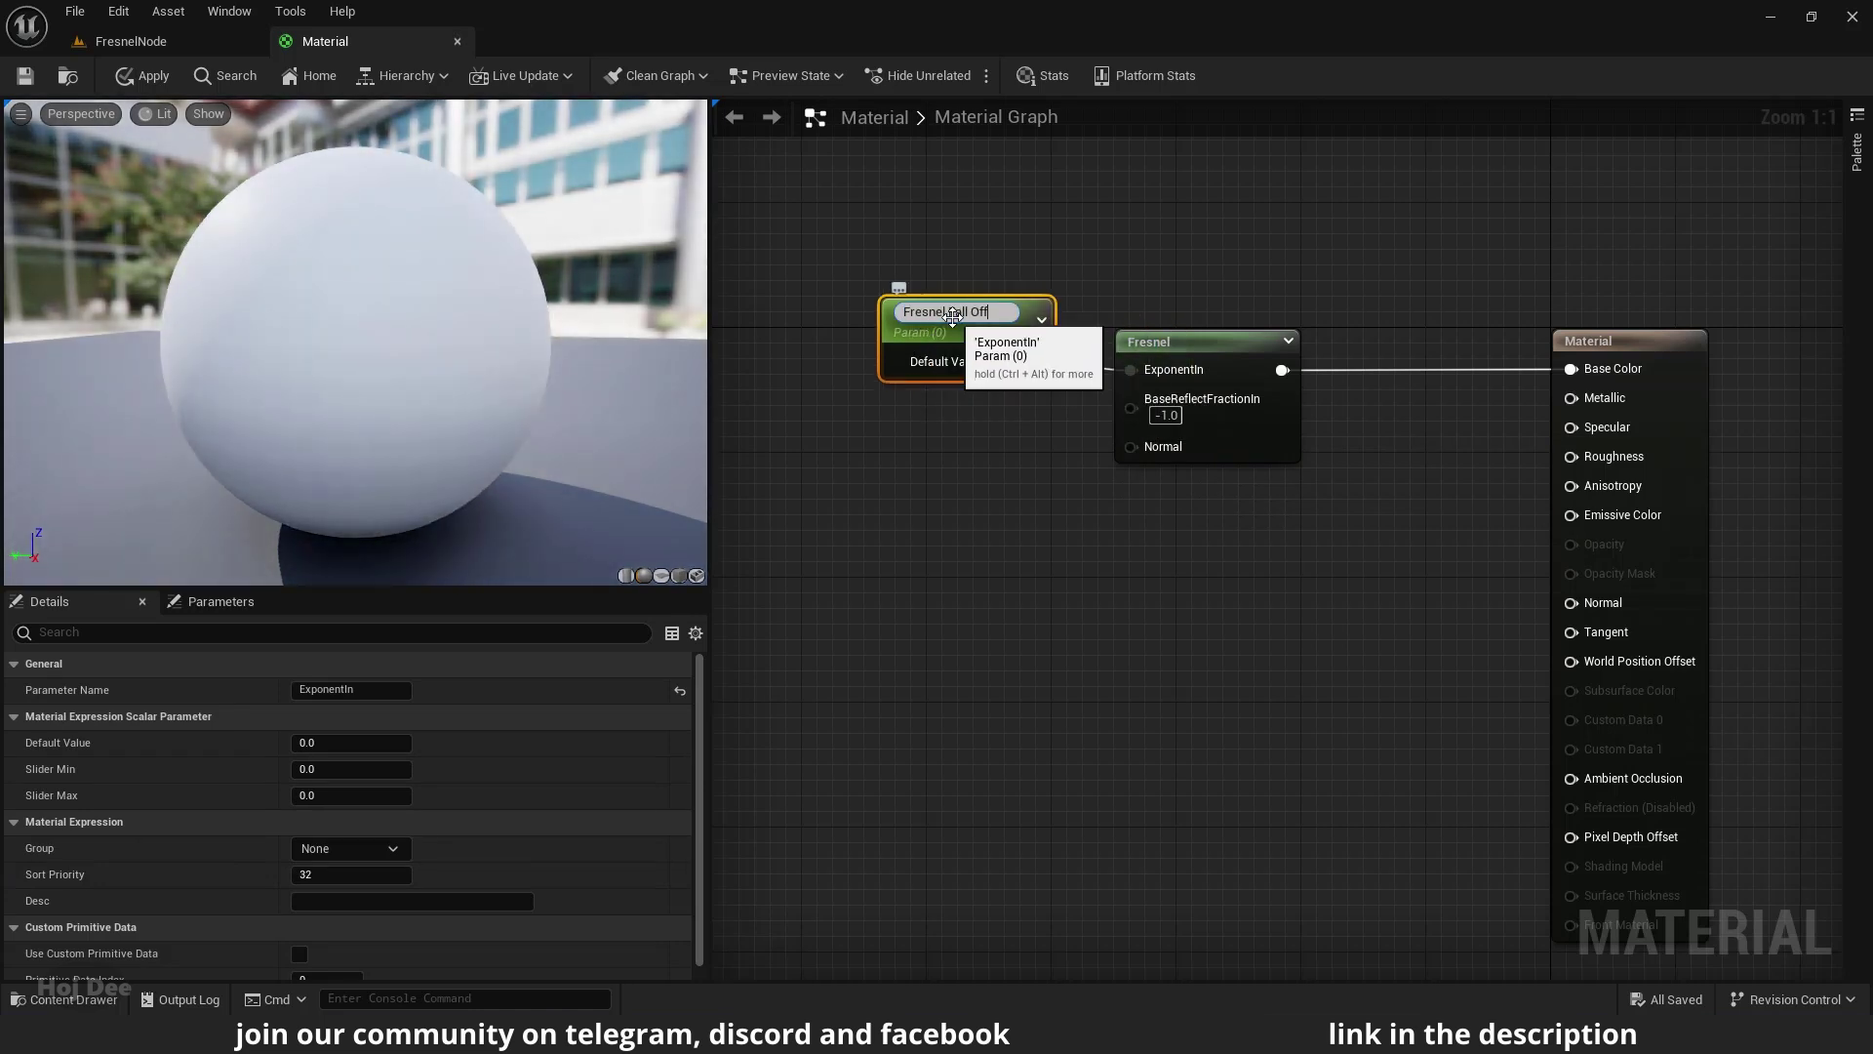
{"action": "key", "text": "Return"}
Step: Promote the BaseReflectFractionIn input to a parameter and place it below the Fresnel Fall Off parameter
{"action": "right_click", "coordinate": [1186, 402]}
{"action": "left_click", "coordinate": [1214, 494]}
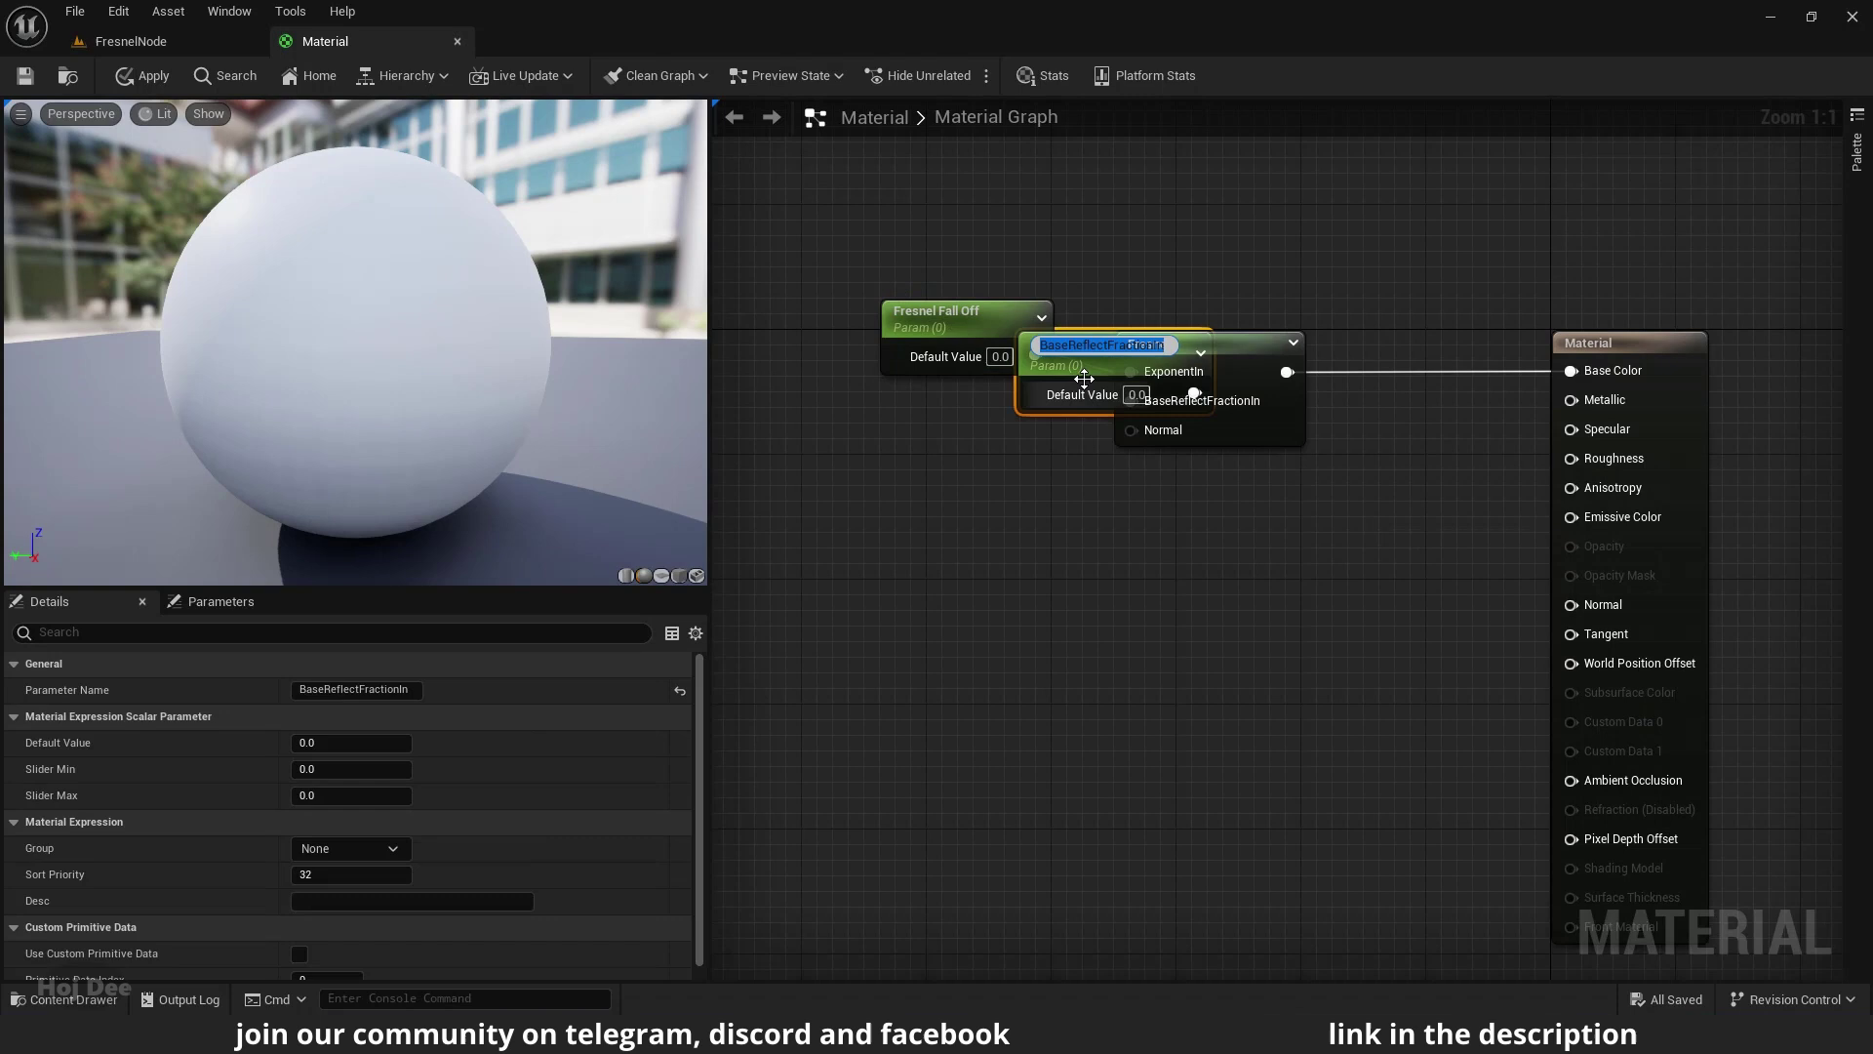
{"action": "left_click_drag", "start_coordinate": [1081, 372], "coordinate": [957, 440]}
Step: Set the default values of Fresnel Fall Off to 5 and BaseReflectFractionIn to 0.04, and apply the material changes
{"action": "left_click", "coordinate": [1000, 356]}
{"action": "type", "text": "5"}
{"action": "key", "text": "Return"}
{"action": "left_click", "coordinate": [1015, 450]}
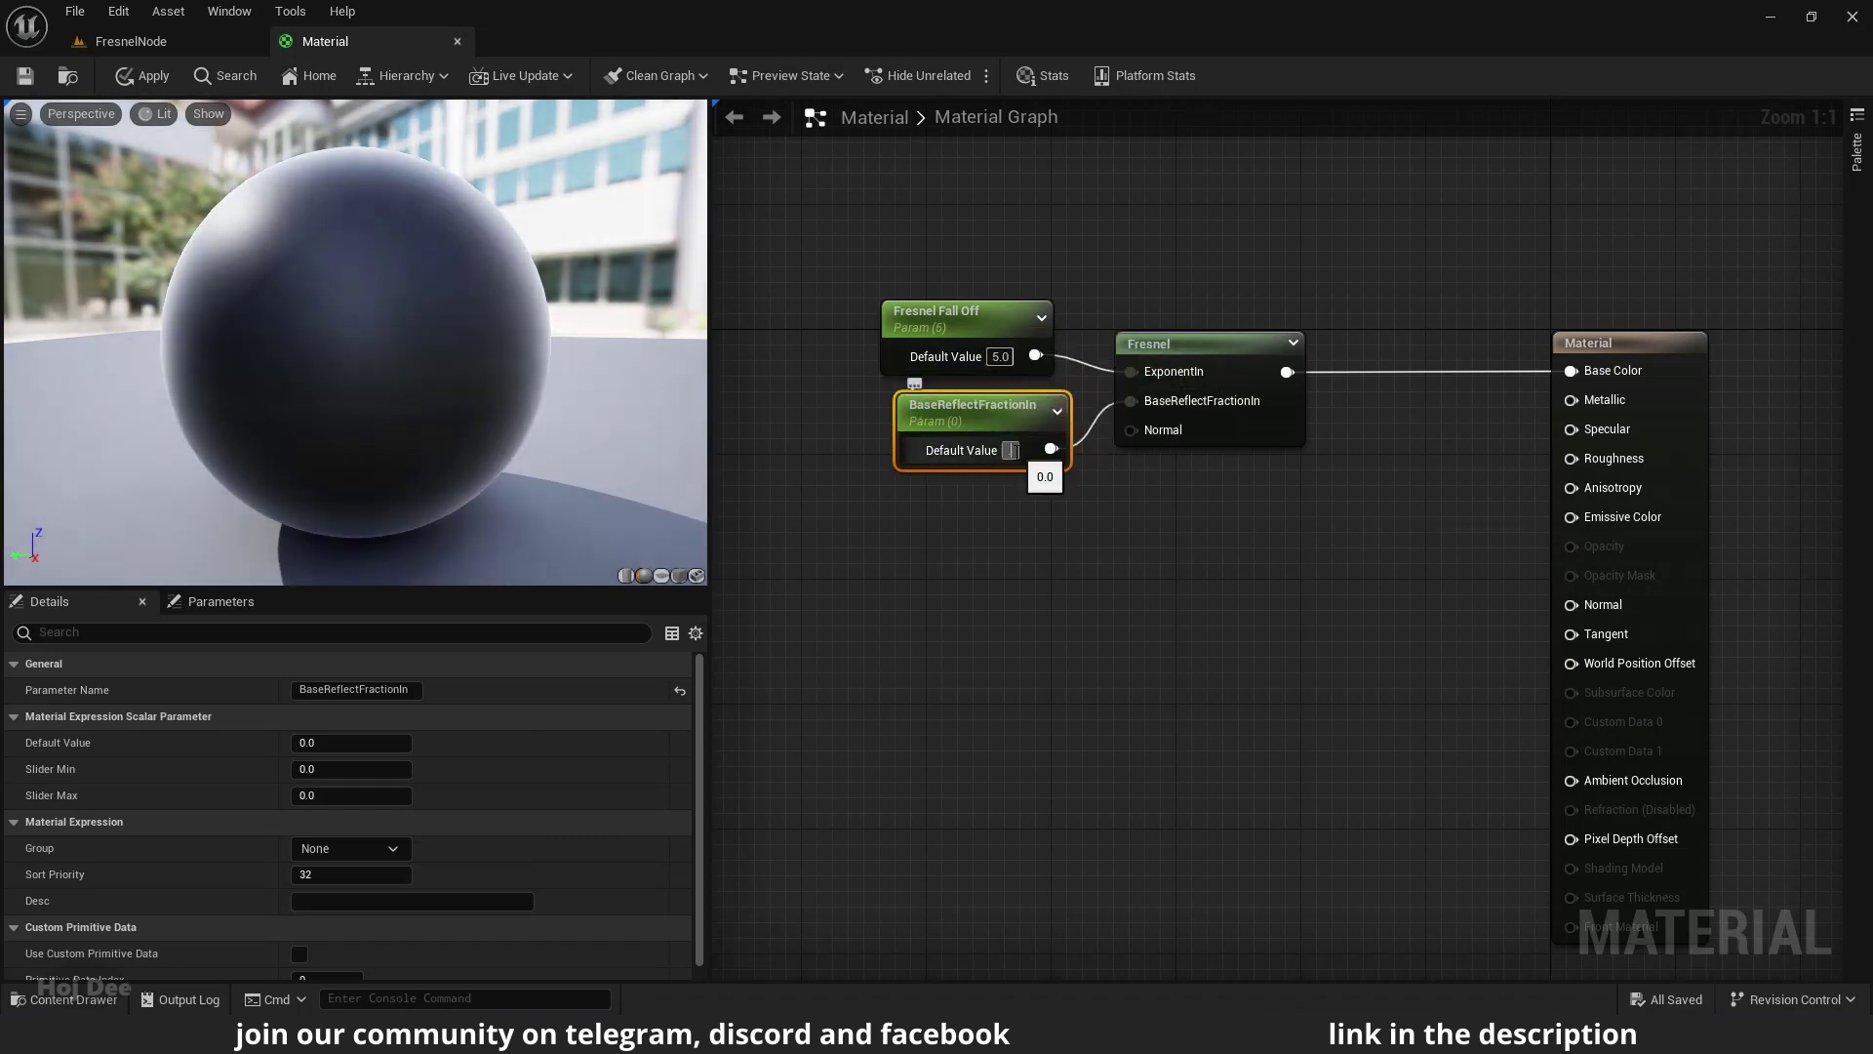
{"action": "type", "text": ".04"}
{"action": "key", "text": "Return"}
{"action": "left_click", "coordinate": [142, 75]}
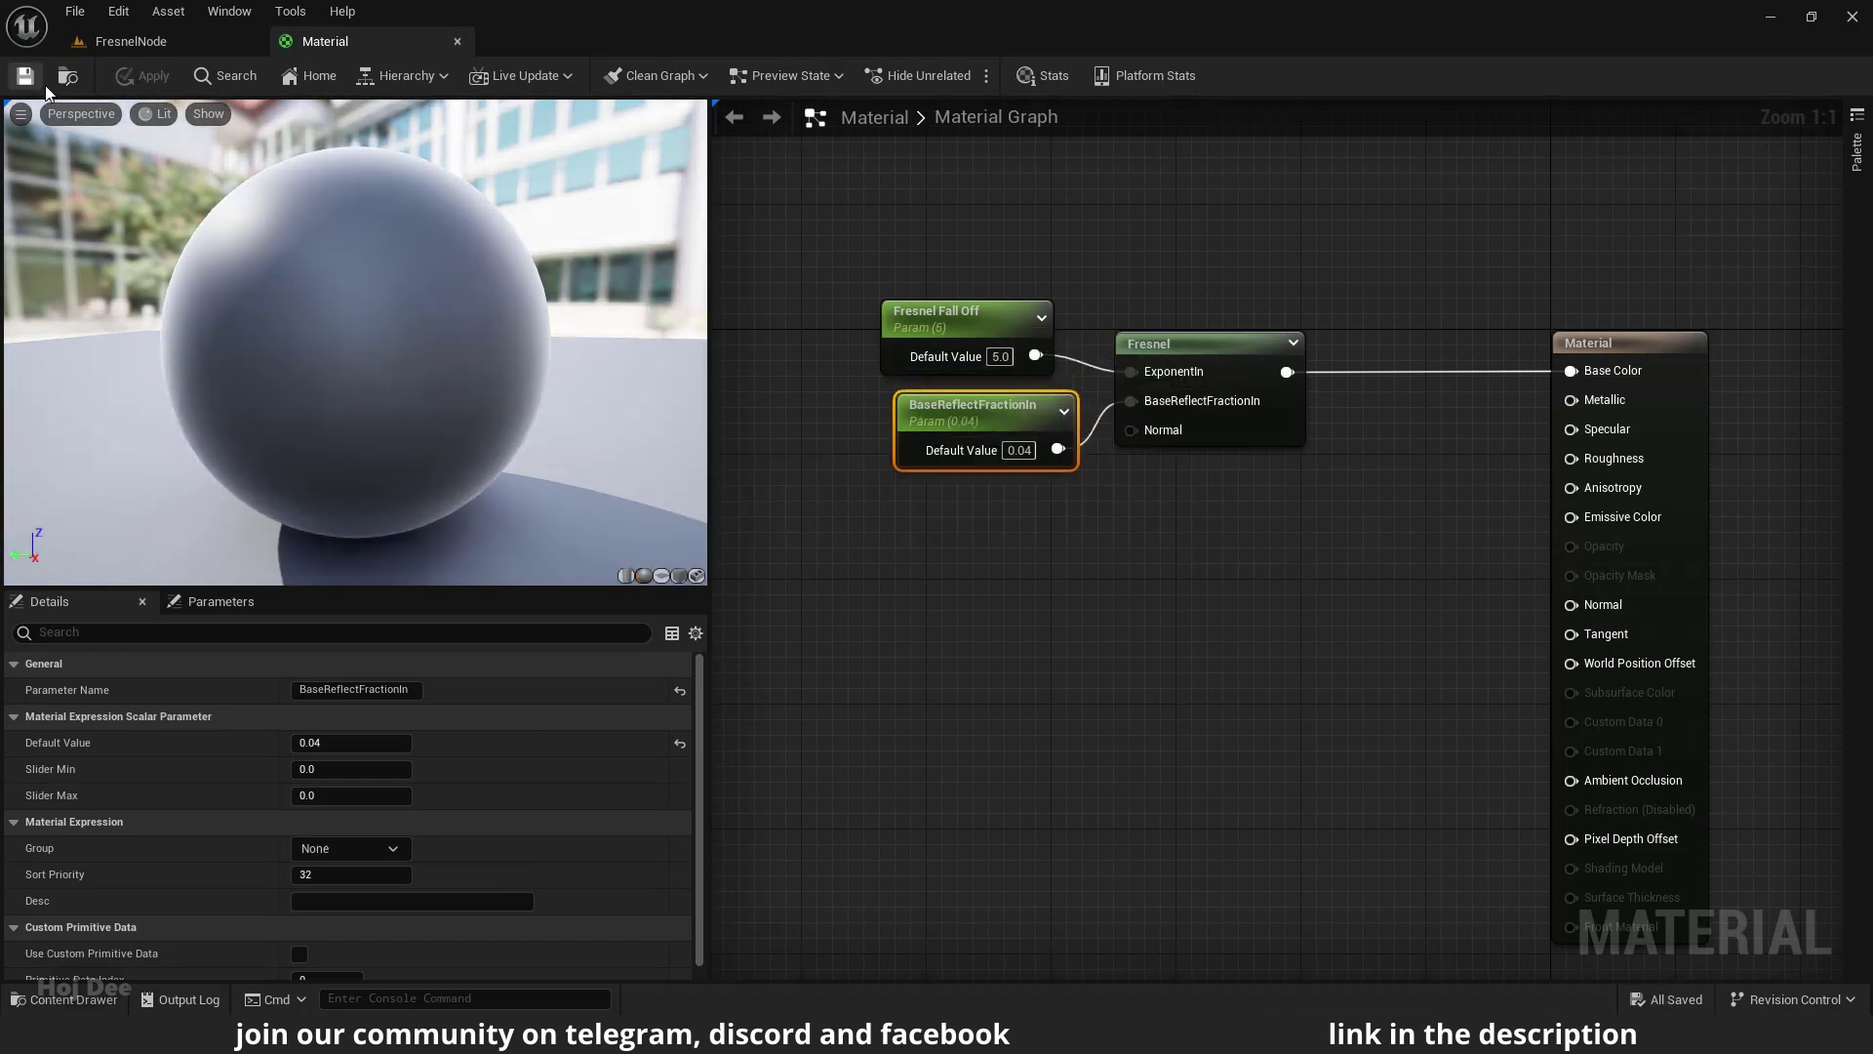
Step: Switch to the FresnelNode level and place a cube and a sphere side by side on the floor
{"action": "left_click", "coordinate": [130, 41]}
{"action": "left_click", "coordinate": [293, 76]}
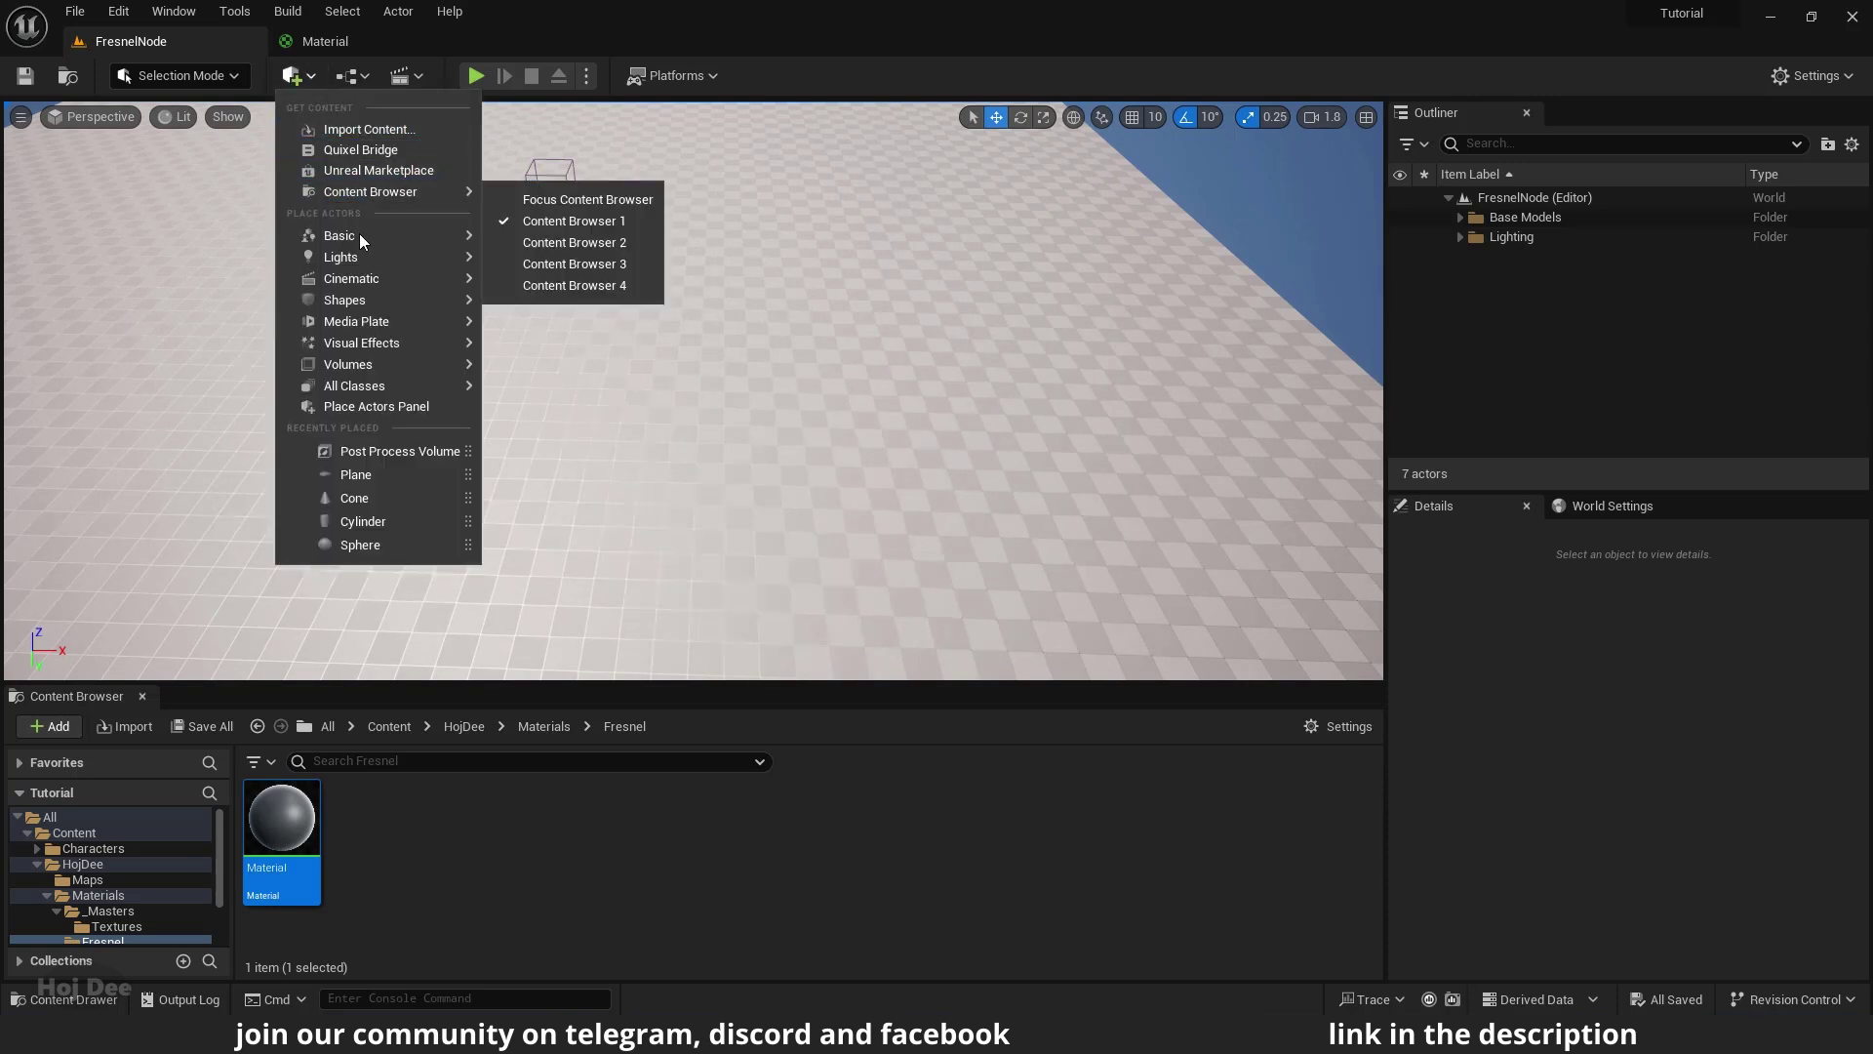
{"action": "mouse_move", "coordinate": [449, 300]}
{"action": "left_click_drag", "start_coordinate": [510, 303], "coordinate": [1131, 587]}
{"action": "right_click_drag", "start_coordinate": [1130, 587], "coordinate": [1198, 620]}
{"action": "key", "text": "w"}
{"action": "left_click", "coordinate": [299, 77]}
{"action": "left_click_drag", "start_coordinate": [509, 324], "coordinate": [660, 483]}
Step: Add a cylinder to the level and place it on the floor in line with the sphere
{"action": "left_click", "coordinate": [311, 82]}
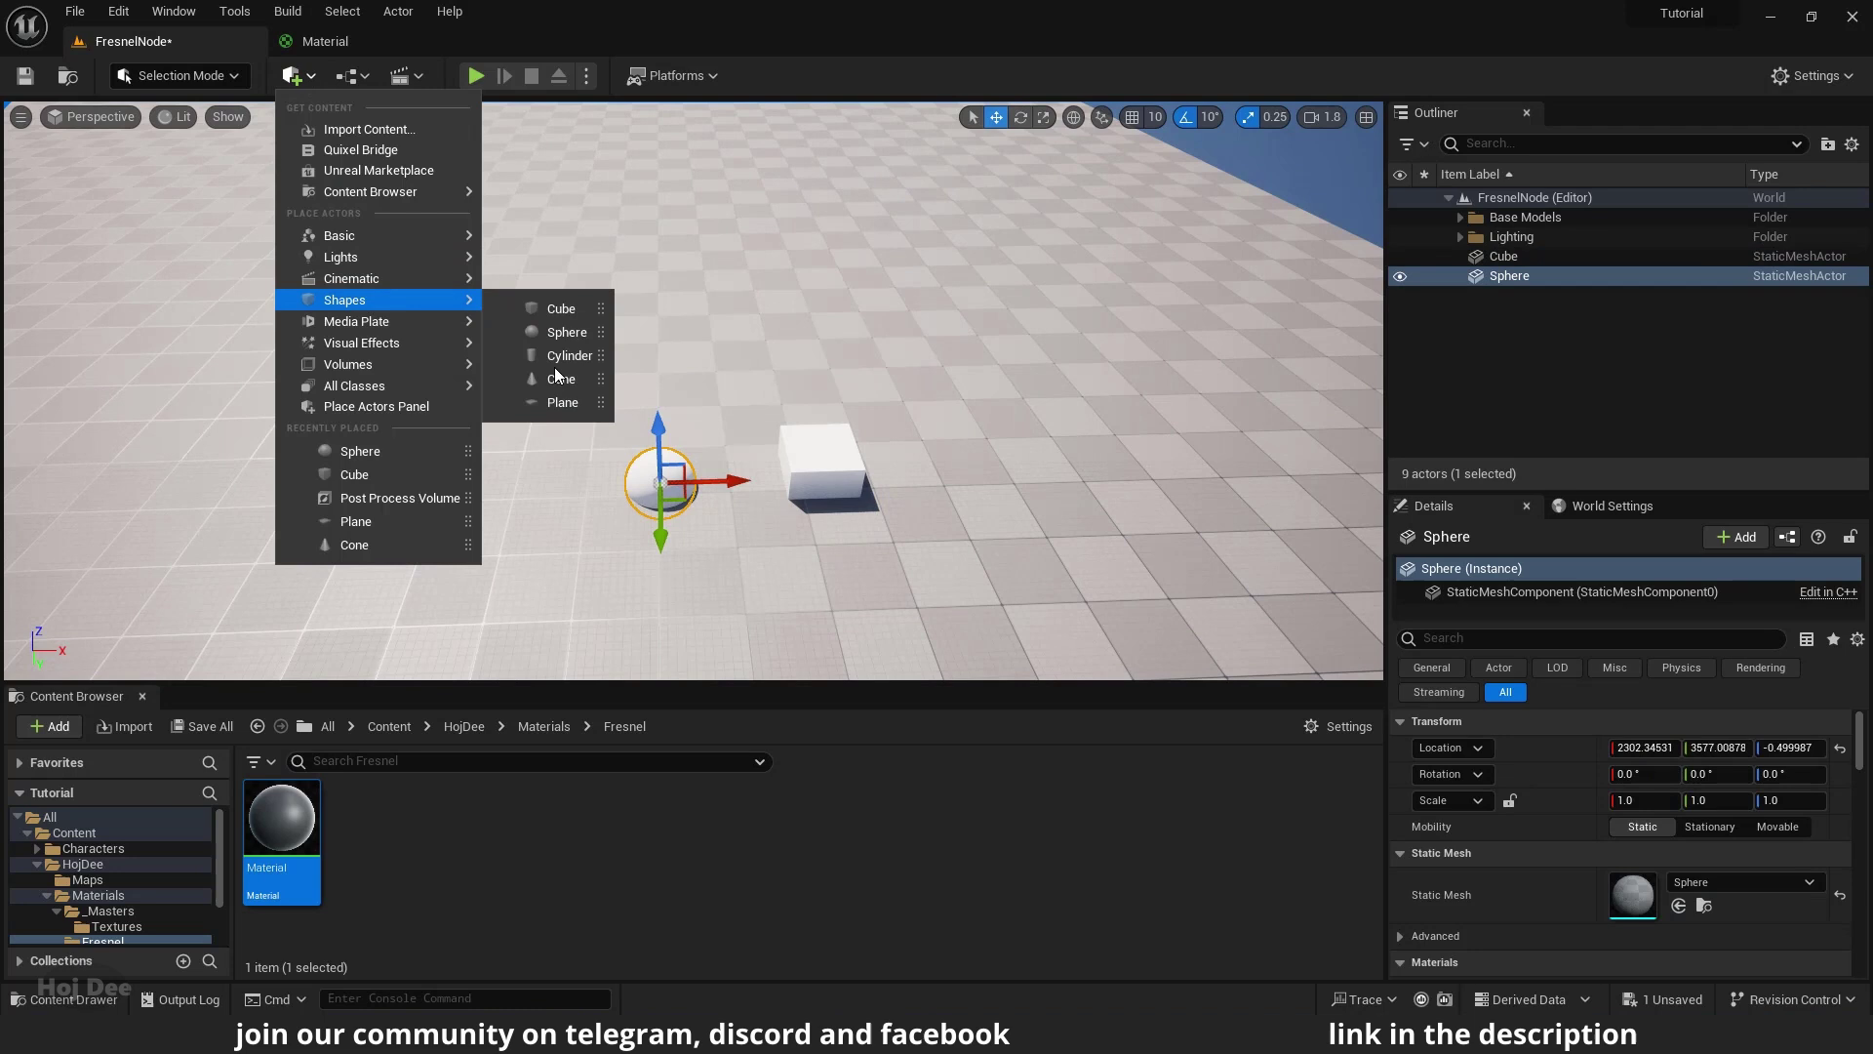
{"action": "left_click", "coordinate": [563, 358]}
{"action": "left_click_drag", "start_coordinate": [694, 336], "coordinate": [693, 454]}
{"action": "left_click_drag", "start_coordinate": [712, 520], "coordinate": [556, 490]}
Step: Add a cone and a plane to the level, extending the row of shapes beyond the cylinder
{"action": "left_click", "coordinate": [297, 76]}
{"action": "mouse_move", "coordinate": [384, 301]}
{"action": "left_click_drag", "start_coordinate": [561, 379], "coordinate": [435, 481]}
{"action": "right_click_drag", "start_coordinate": [435, 481], "coordinate": [336, 497]}
{"action": "left_click", "coordinate": [297, 77]}
{"action": "left_click_drag", "start_coordinate": [563, 401], "coordinate": [668, 320]}
Step: Rotate the plane so it stands upright
{"action": "key", "text": "e"}
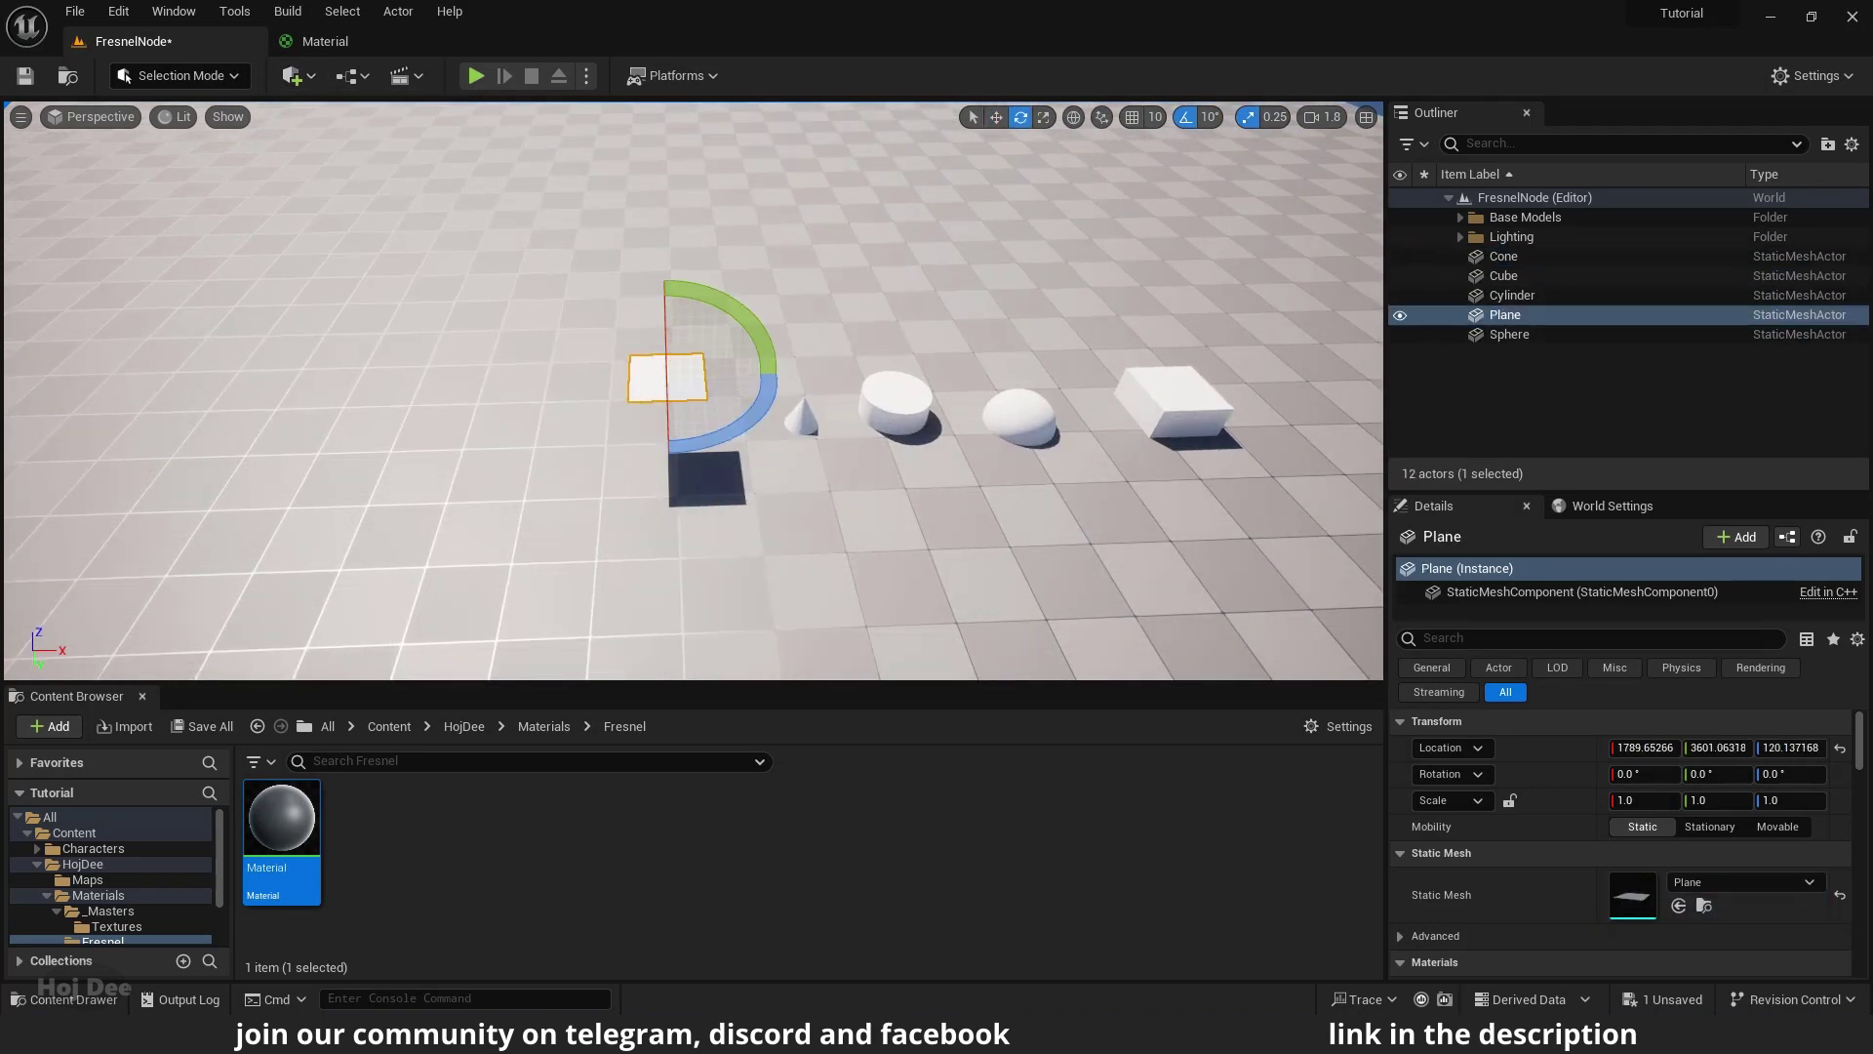
{"action": "right_click_drag", "start_coordinate": [668, 324], "coordinate": [605, 293]}
{"action": "left_click_drag", "start_coordinate": [593, 311], "coordinate": [727, 391]}
{"action": "right_click_drag", "start_coordinate": [727, 391], "coordinate": [688, 366]}
Step: Raise the cone and the cylinder above the floor to roughly the height of the upright plane
{"action": "left_click", "coordinate": [691, 362]}
{"action": "key", "text": "w"}
{"action": "left_click_drag", "start_coordinate": [694, 322], "coordinate": [695, 127]}
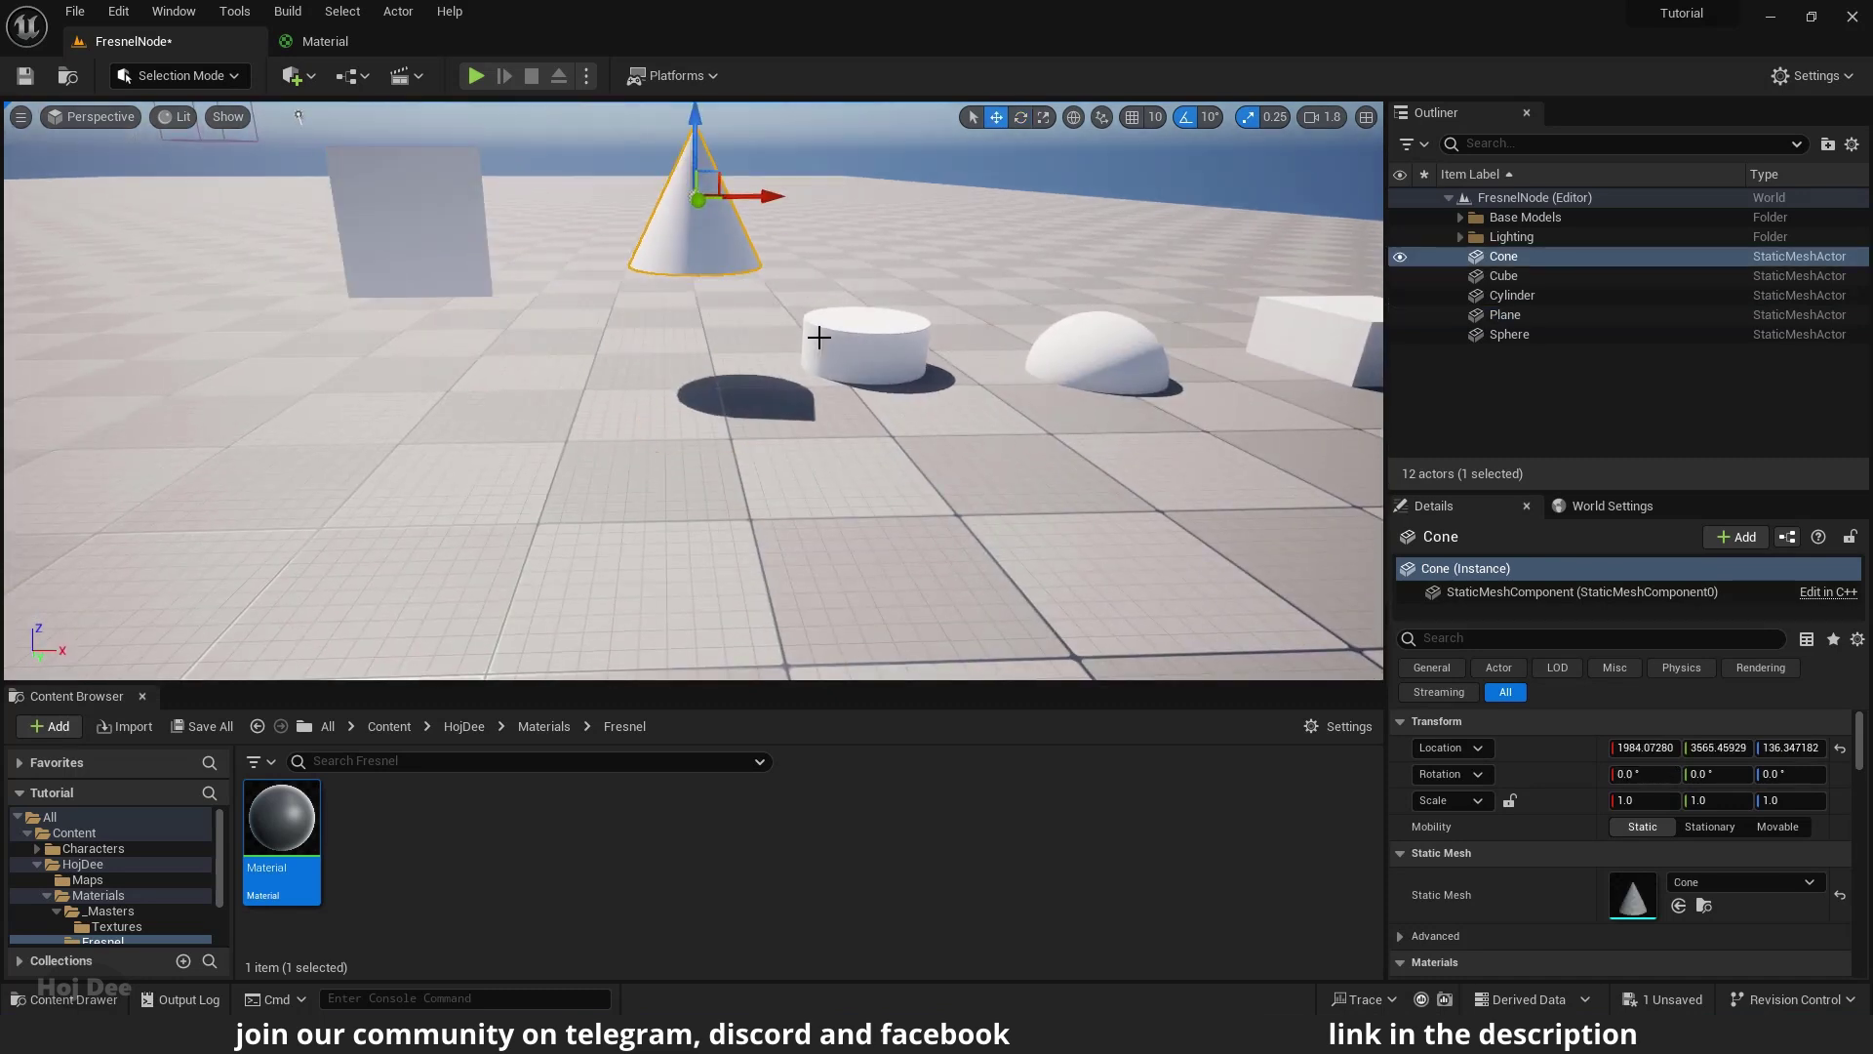
{"action": "left_click", "coordinate": [820, 337]}
{"action": "left_click_drag", "start_coordinate": [863, 295], "coordinate": [863, 127]}
{"action": "right_click_drag", "start_coordinate": [863, 127], "coordinate": [961, 136]}
Step: Raise the sphere and the cube to match the other shapes, and move the cube closer to the sphere
{"action": "left_click", "coordinate": [738, 387]}
{"action": "left_click_drag", "start_coordinate": [738, 322], "coordinate": [741, 263]}
{"action": "left_click", "coordinate": [927, 392]}
{"action": "left_click_drag", "start_coordinate": [931, 320], "coordinate": [932, 256]}
{"action": "left_click_drag", "start_coordinate": [1007, 326], "coordinate": [942, 326]}
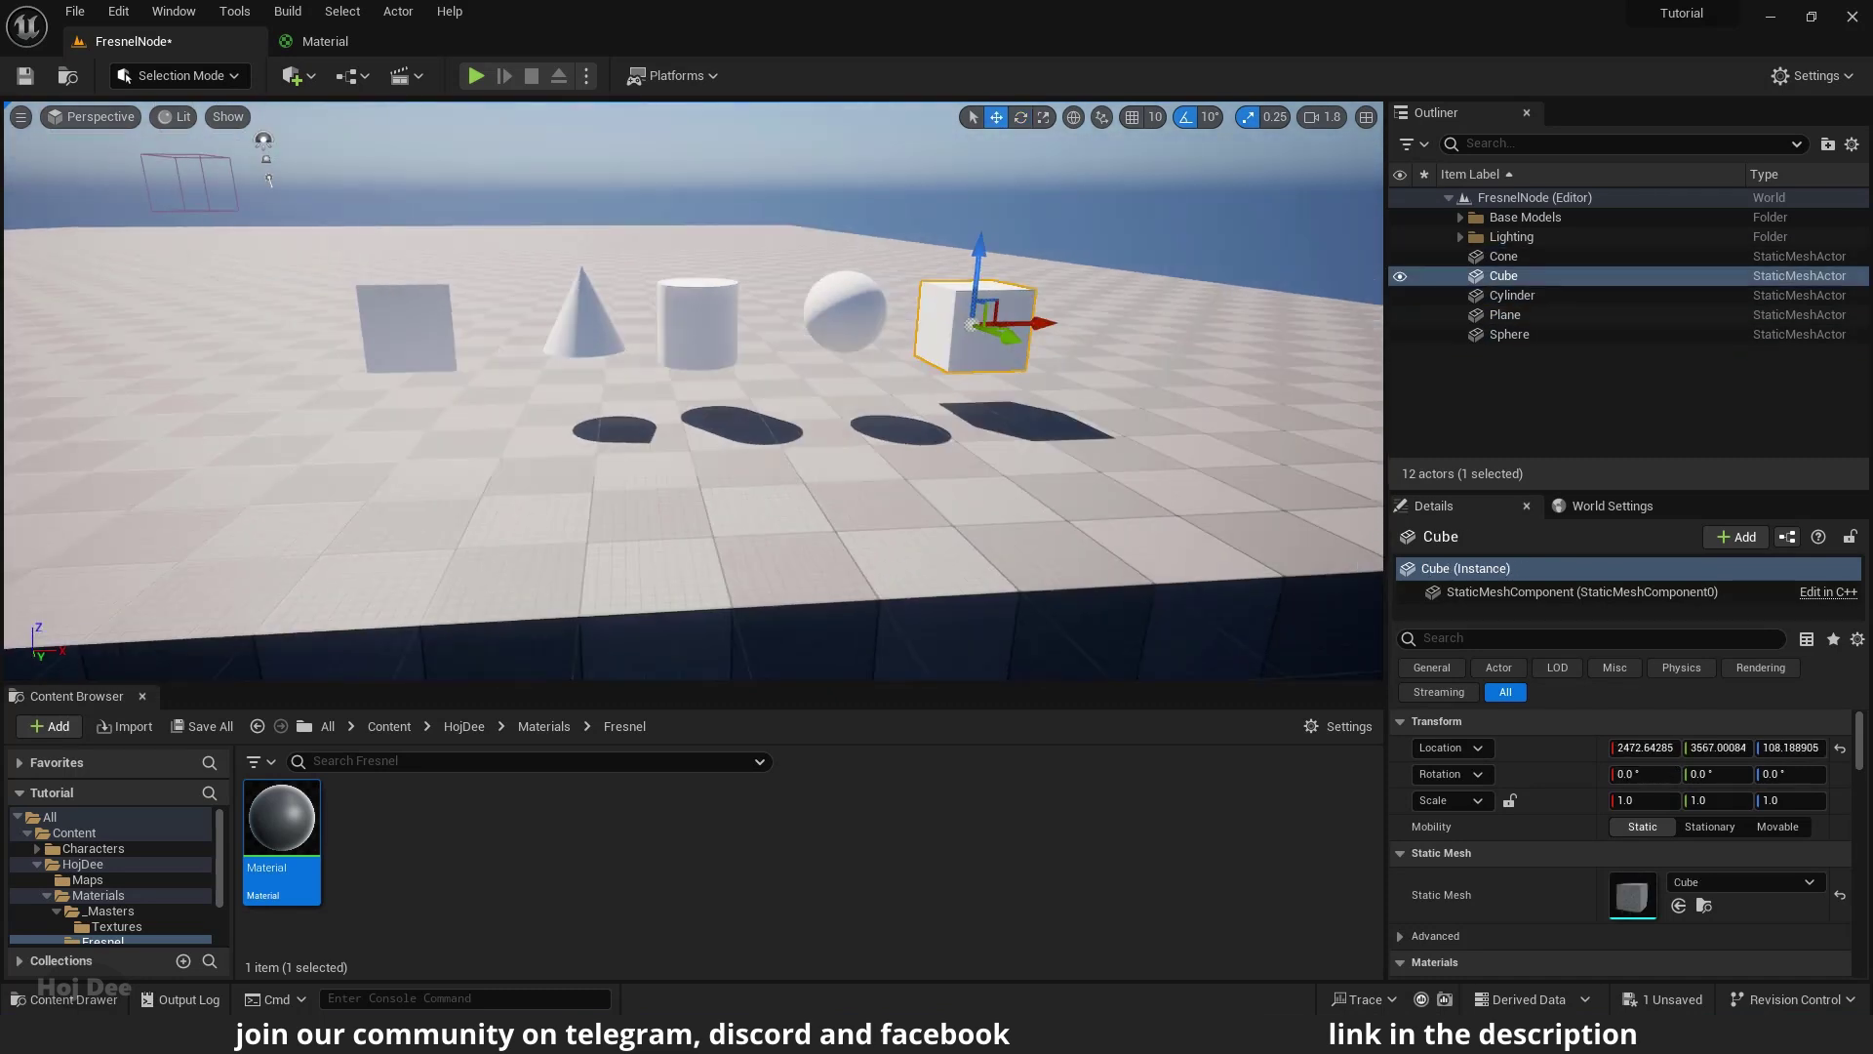
{"action": "key", "text": "Escape"}
{"action": "scroll", "coordinate": [971, 325], "scroll_direction": "down", "scroll_amount": 3}
Step: Place the SK_Mannequin mesh from the Mannequin_UE4 Meshes folder on the floor beside the cube
{"action": "right_click_drag", "start_coordinate": [971, 324], "coordinate": [413, 589]}
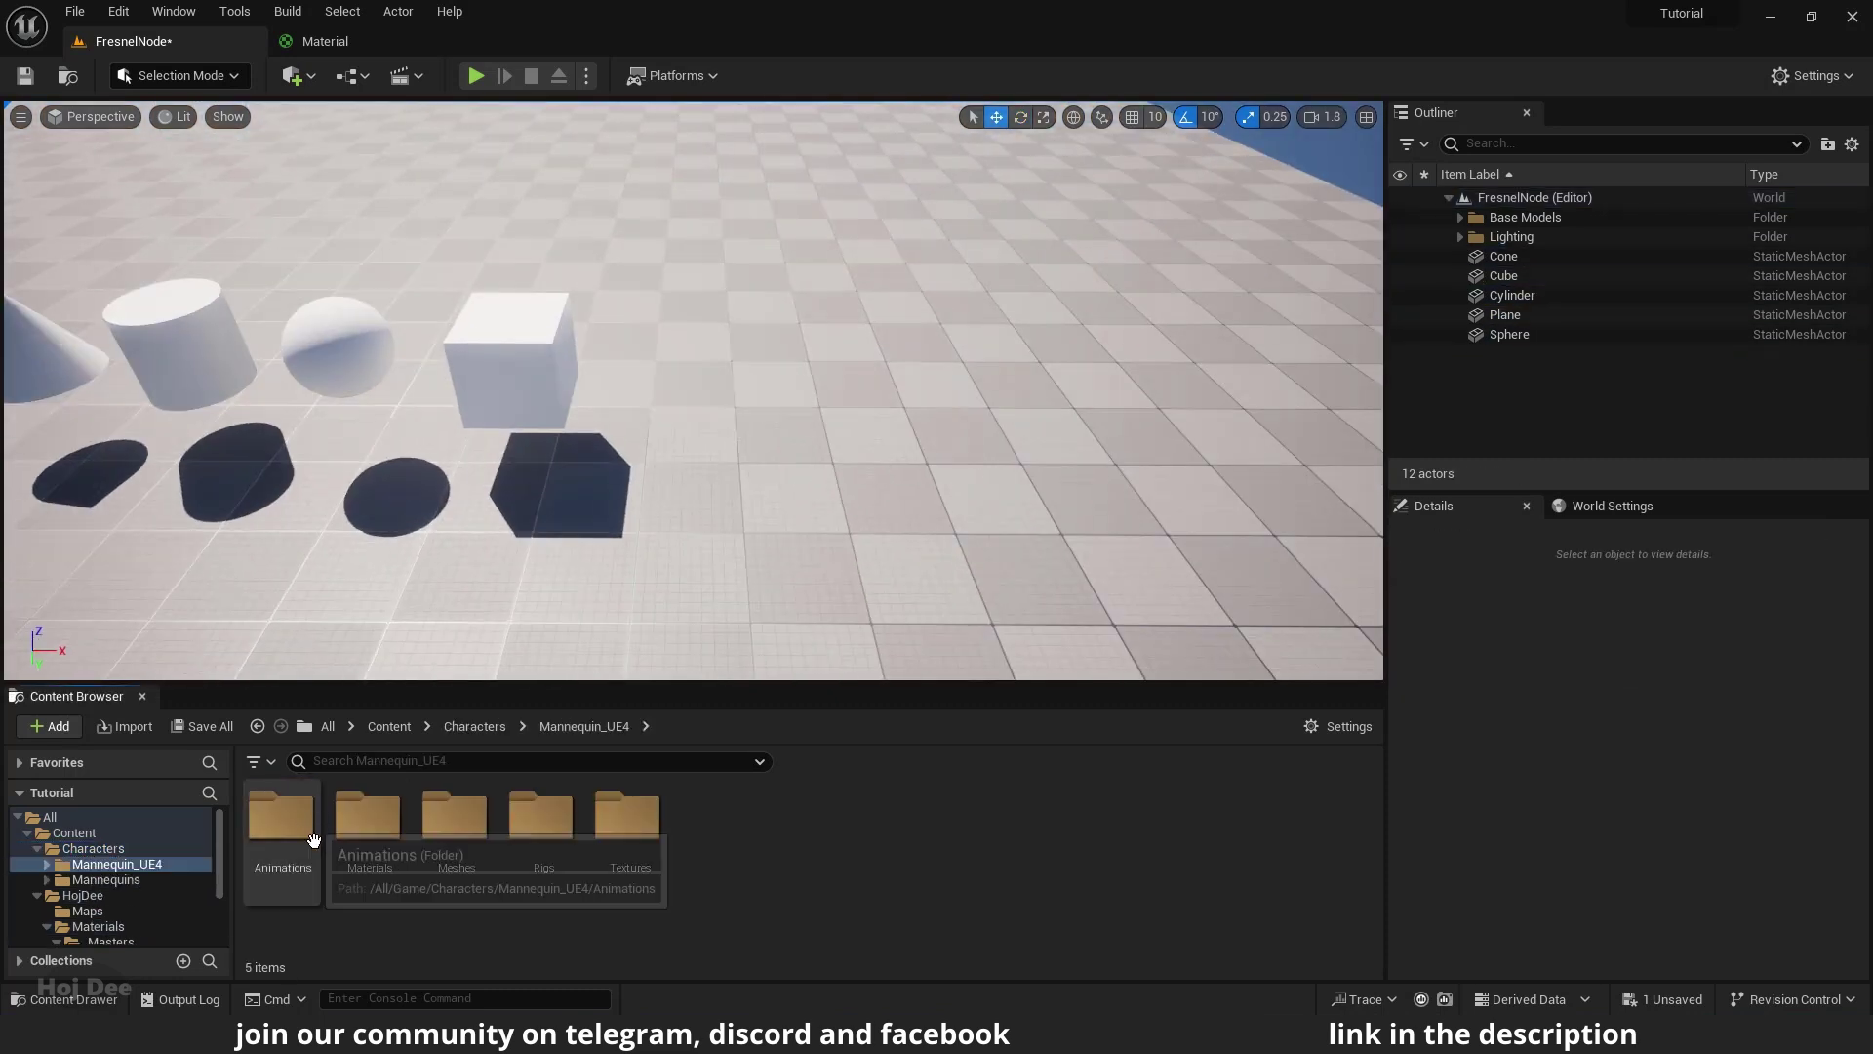
{"action": "left_click", "coordinate": [387, 847]}
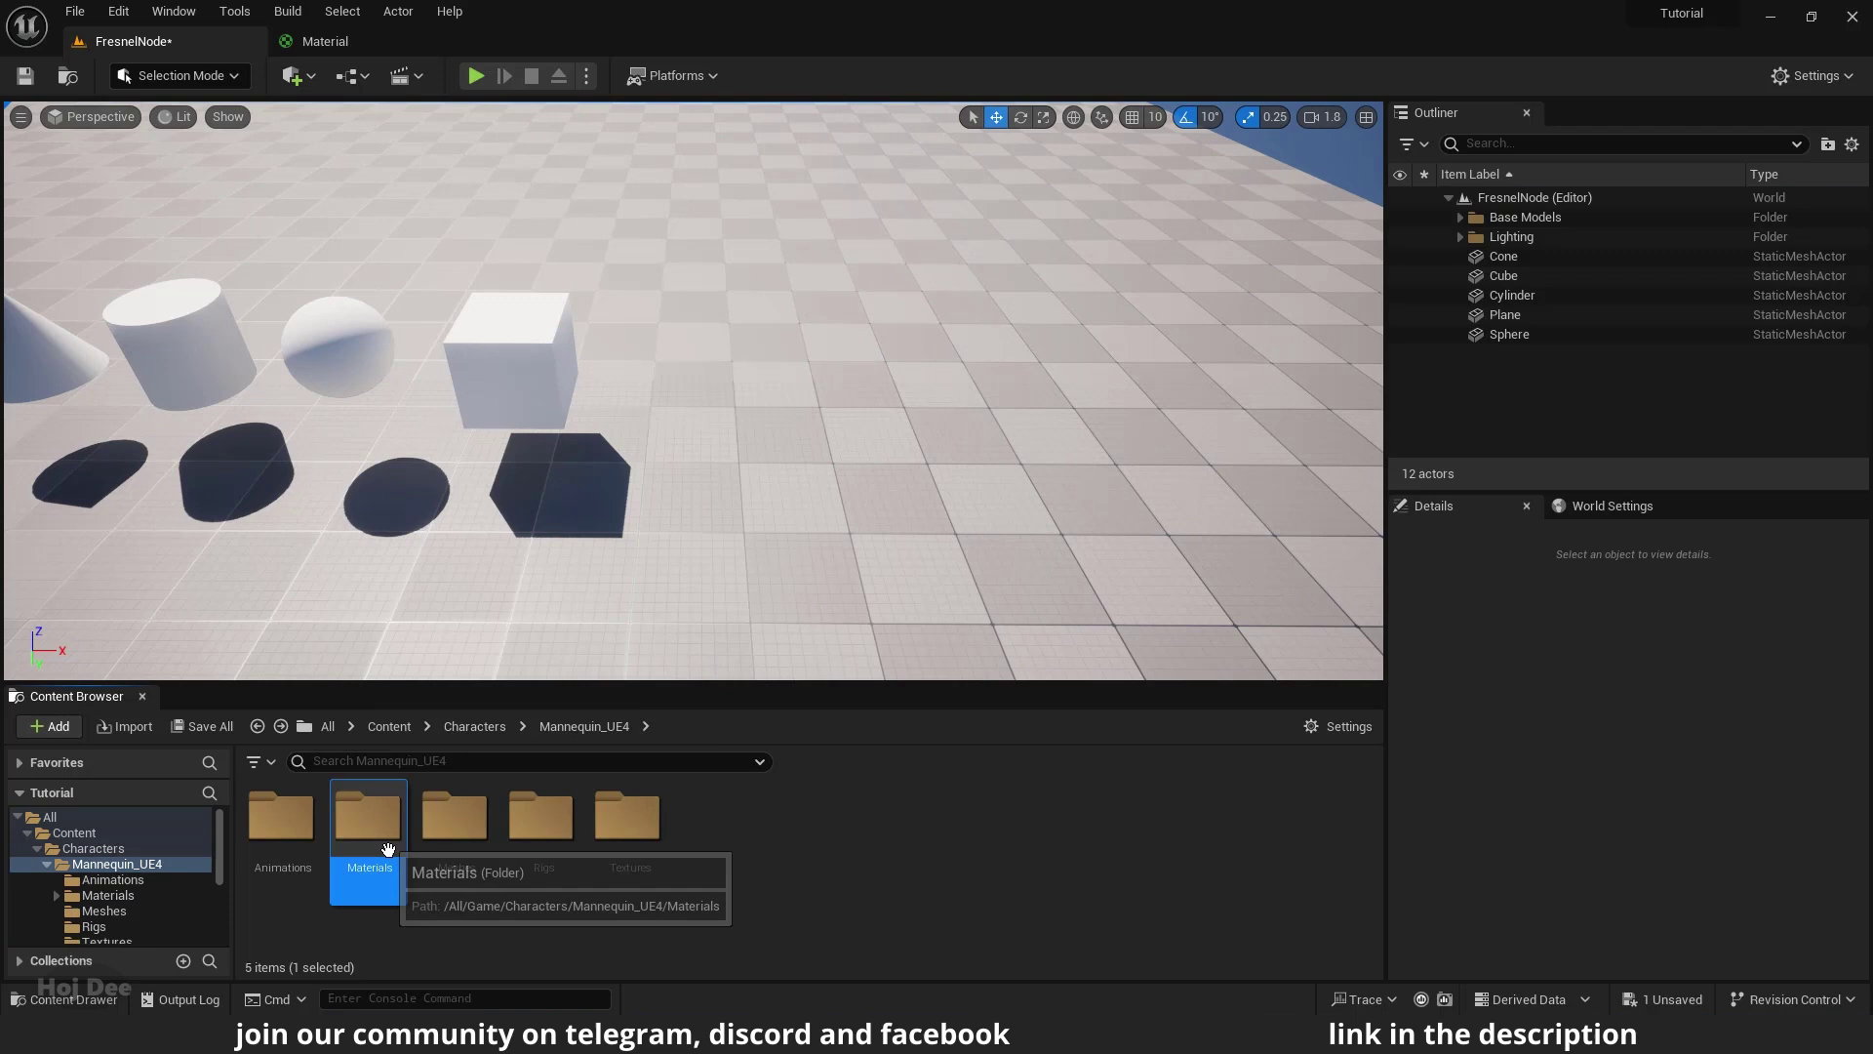
{"action": "double_click", "coordinate": [453, 827]}
{"action": "left_click_drag", "start_coordinate": [280, 841], "coordinate": [807, 486]}
Step: Place a second mannequin from the Mannequins folder's Meshes beside the first one
{"action": "left_click", "coordinate": [122, 849]}
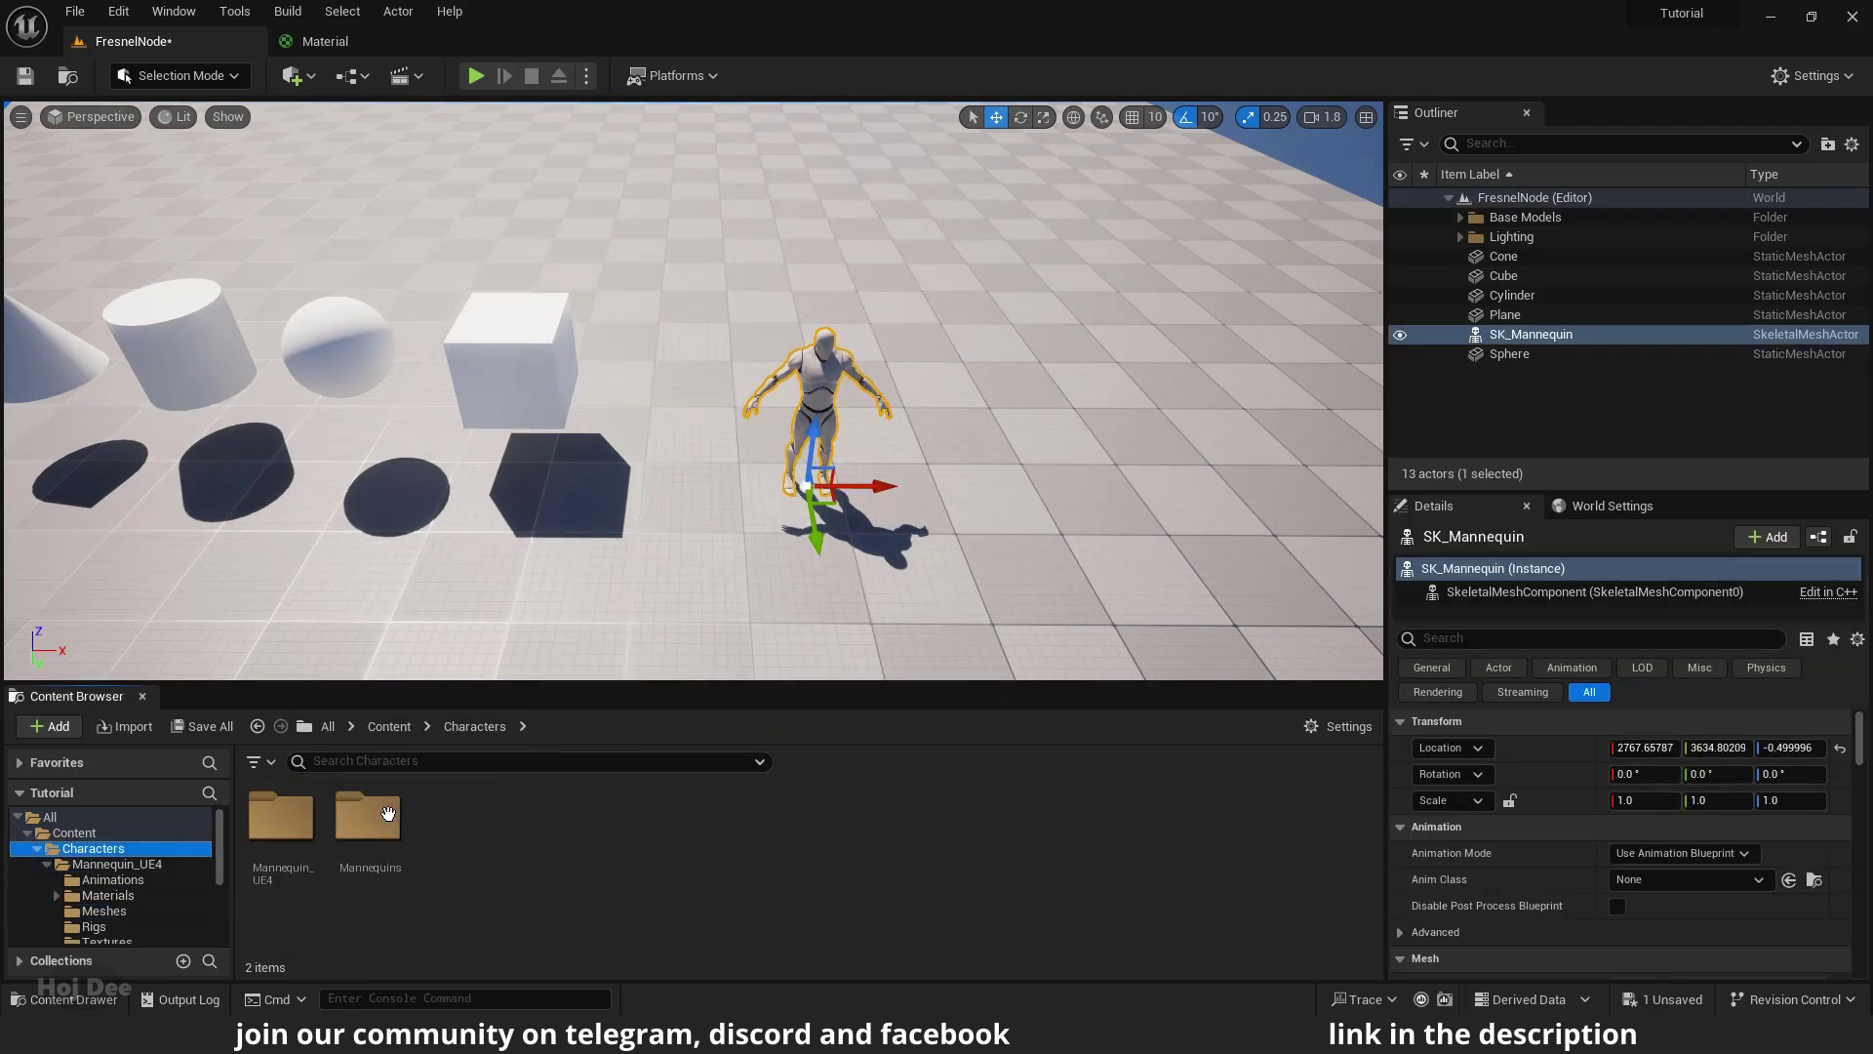
{"action": "double_click", "coordinate": [388, 813]}
{"action": "double_click", "coordinate": [464, 847]}
{"action": "left_click_drag", "start_coordinate": [369, 837], "coordinate": [1046, 512]}
{"action": "right_click_drag", "start_coordinate": [1046, 512], "coordinate": [827, 639]}
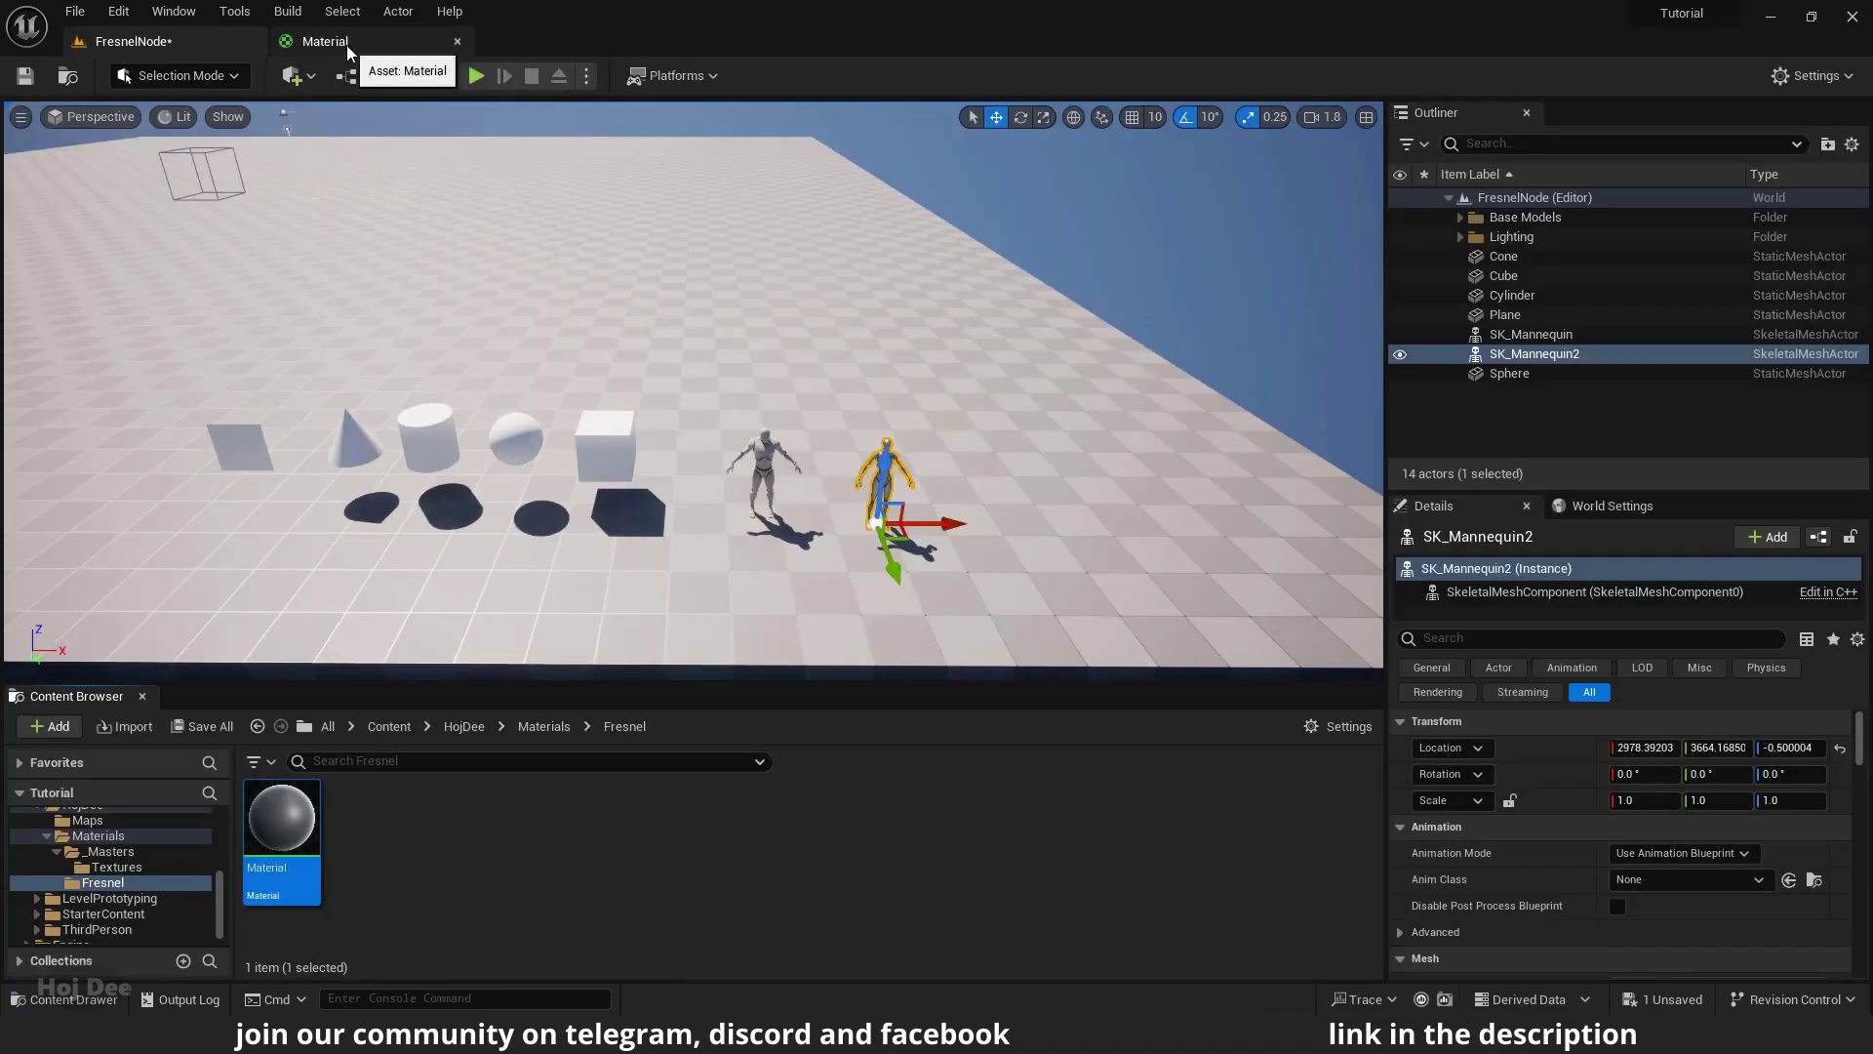
Step: Undock the Material editor into a floating window clear of the level's details, and select both mannequins
{"action": "left_click_drag", "start_coordinate": [317, 41], "coordinate": [1101, 195]}
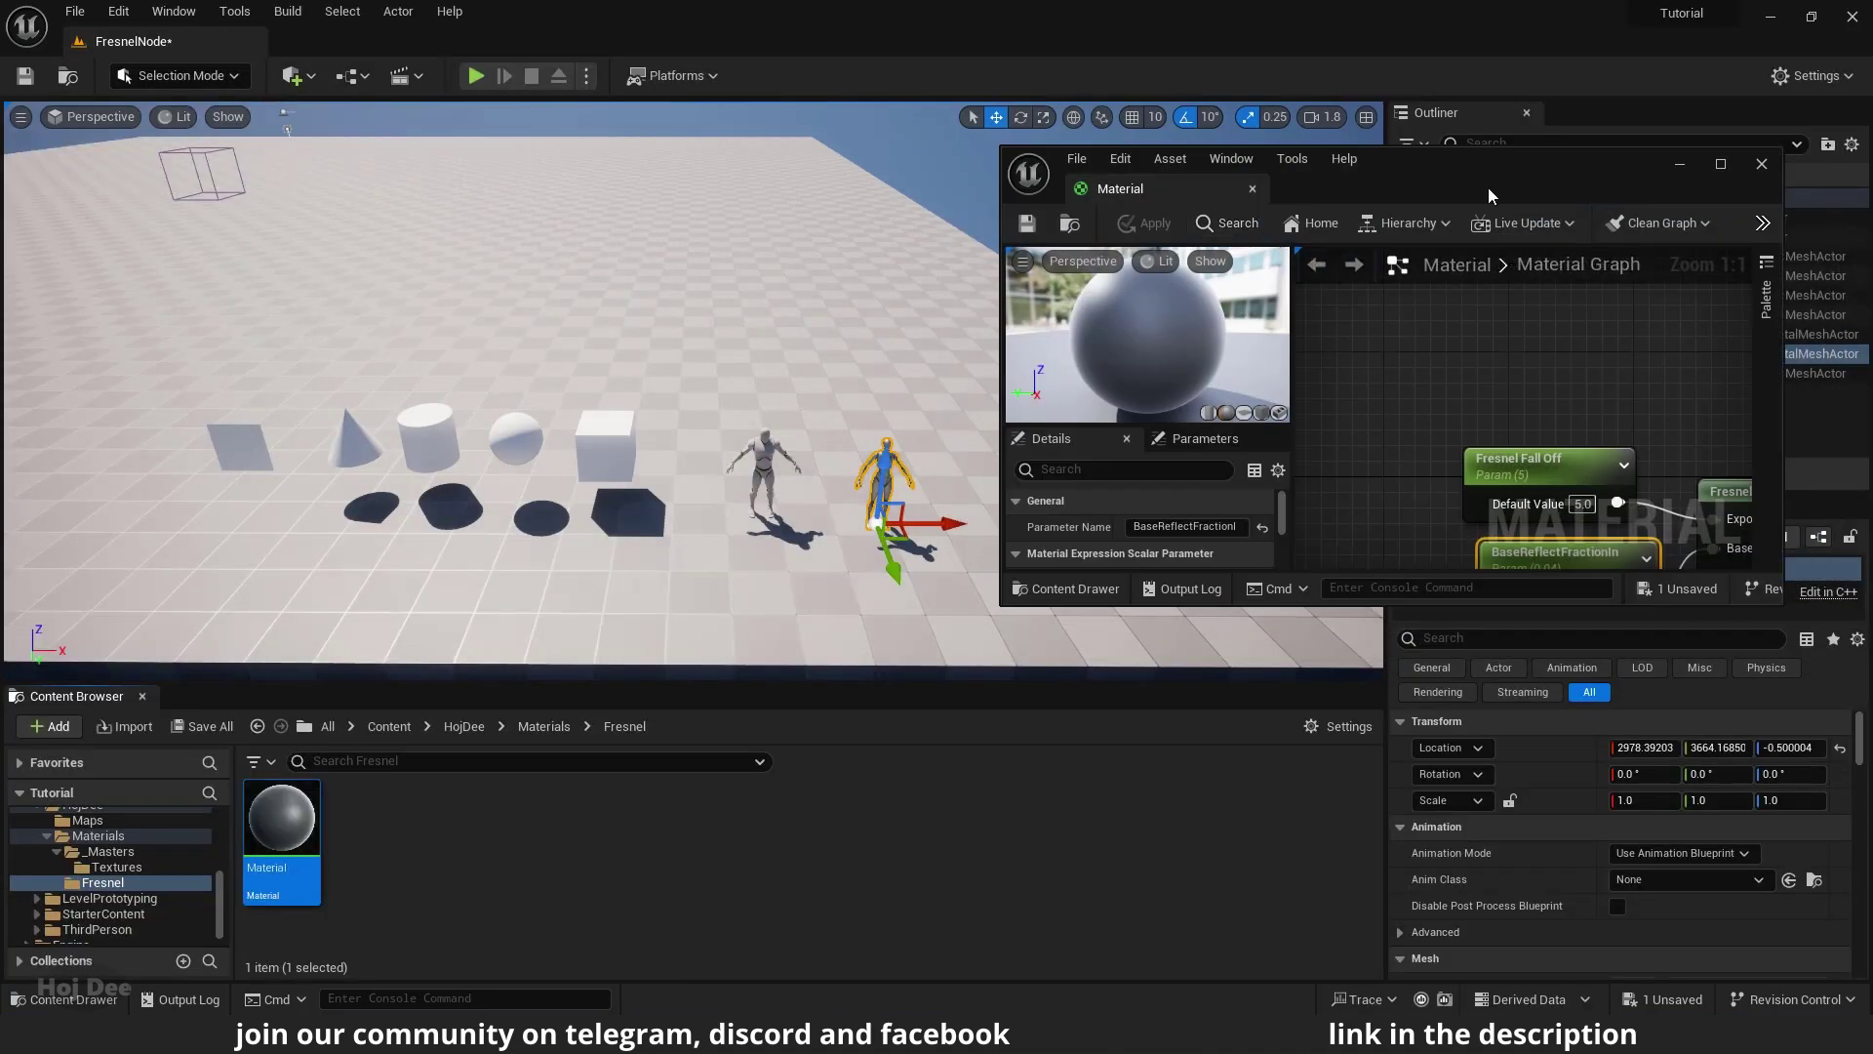
{"action": "left_click", "coordinate": [764, 478], "text": "ctrl"}
{"action": "left_click_drag", "start_coordinate": [1542, 176], "coordinate": [1530, 73]}
Step: Assign the Fresnel material to the Element 0 and Element 1 slots of both mannequins
{"action": "scroll", "coordinate": [1653, 747], "scroll_direction": "down", "scroll_amount": 4}
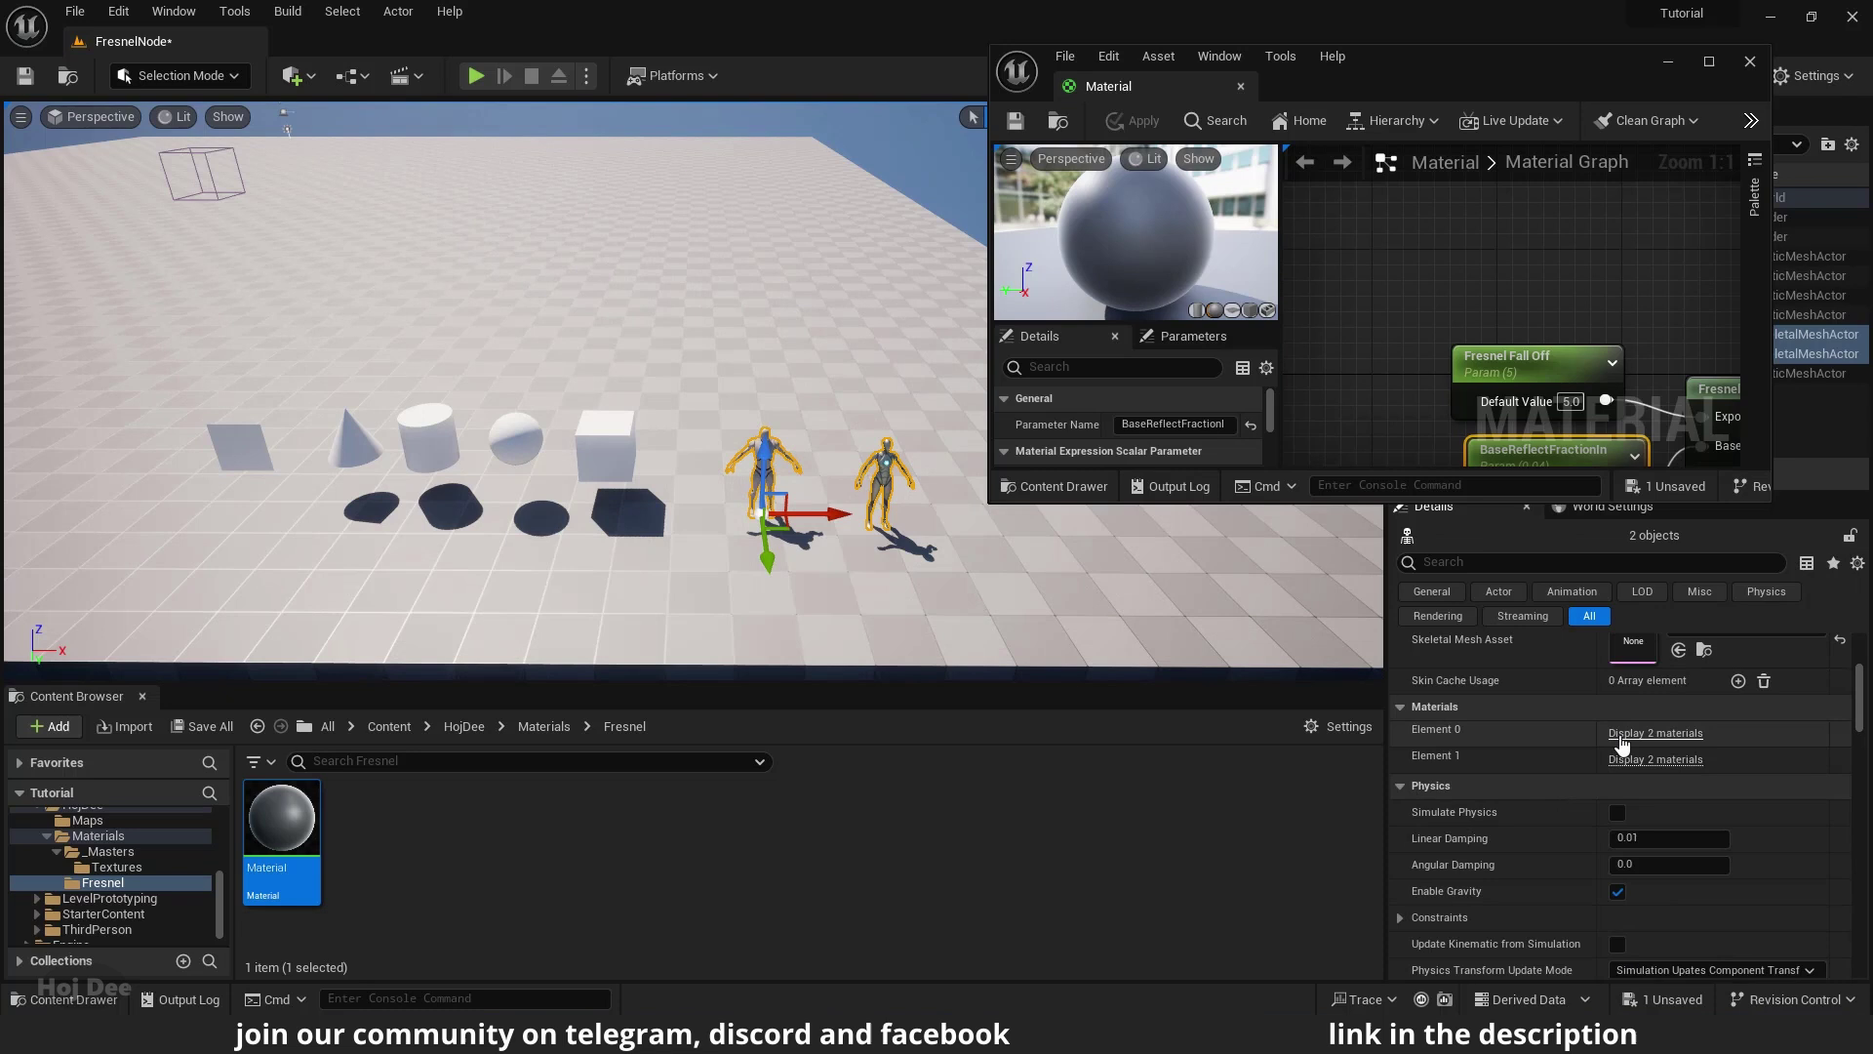
{"action": "left_click", "coordinate": [1628, 792]}
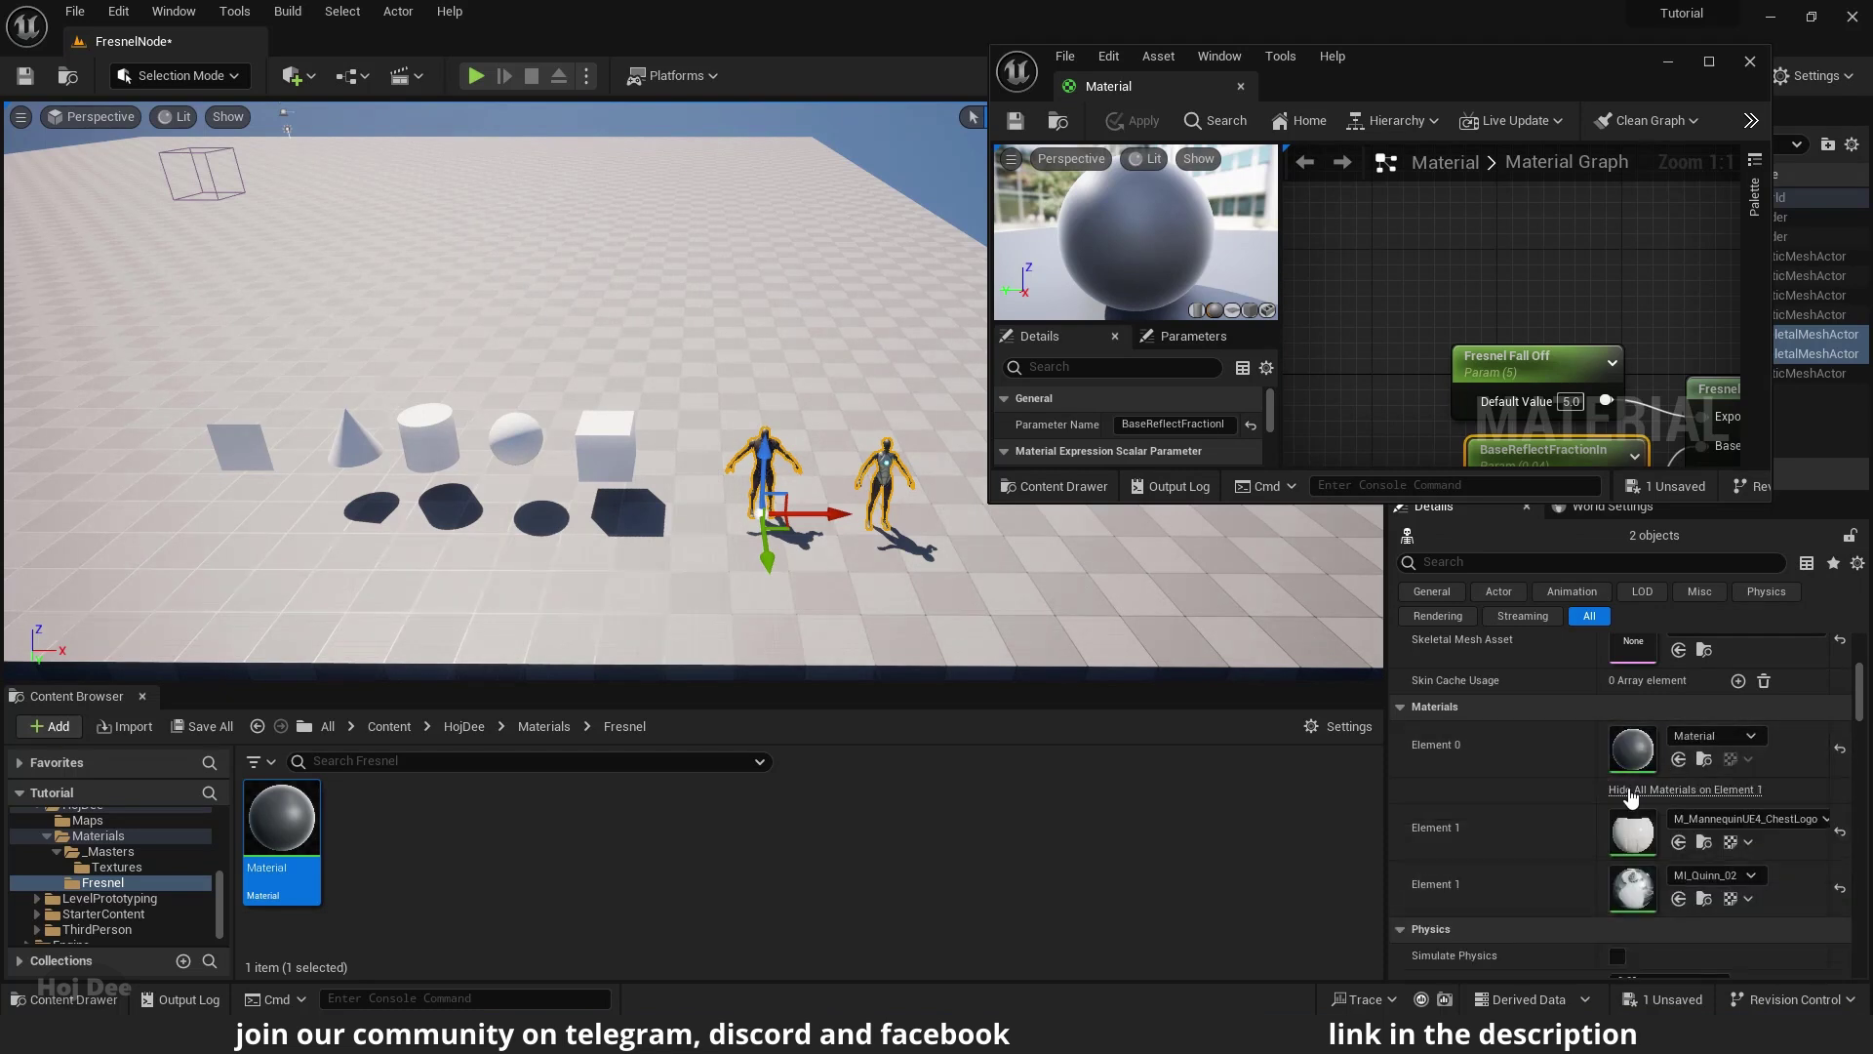
{"action": "left_click", "coordinate": [1679, 841]}
{"action": "left_click", "coordinate": [1679, 896]}
Step: Select the cube, sphere, cylinder, cone and plane together and assign the Fresnel material to them
{"action": "left_click", "coordinate": [606, 447]}
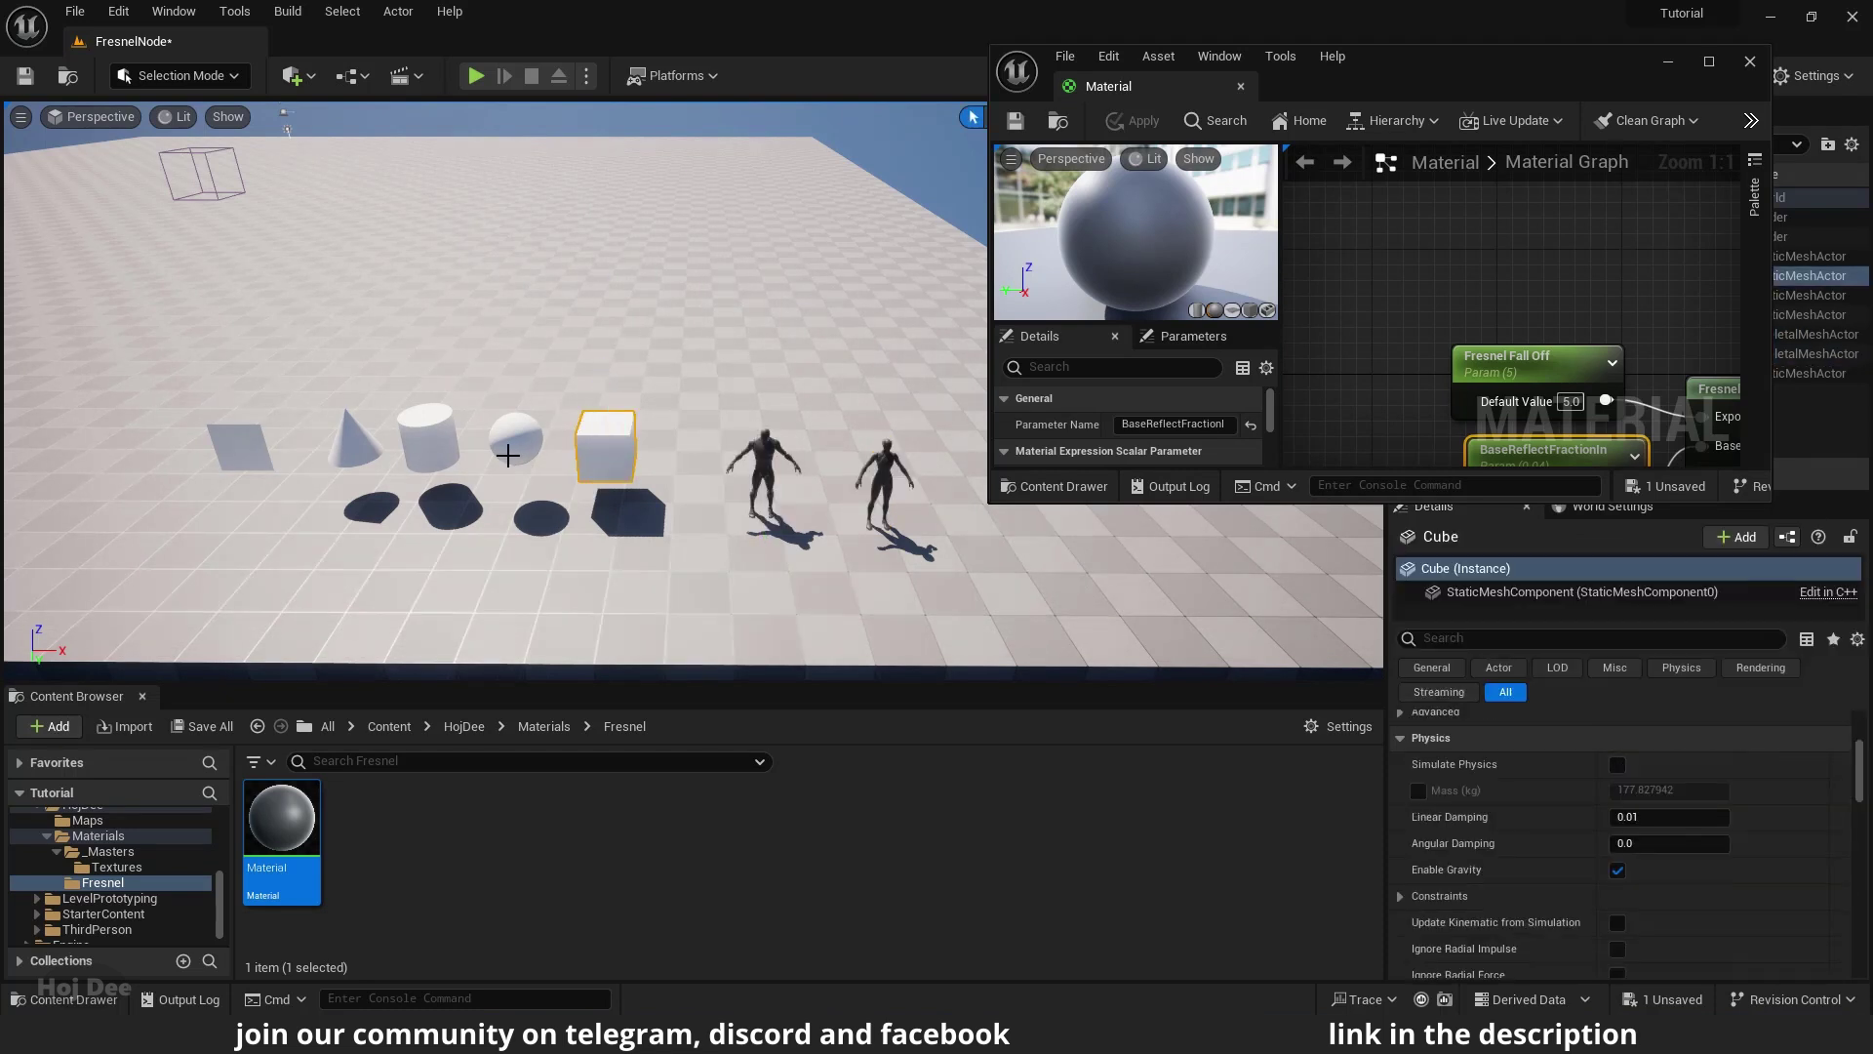
{"action": "left_click", "coordinate": [516, 441], "text": "ctrl"}
{"action": "left_click", "coordinate": [429, 444], "text": "ctrl"}
{"action": "left_click", "coordinate": [353, 447], "text": "ctrl"}
{"action": "left_click", "coordinate": [247, 451], "text": "ctrl"}
{"action": "scroll", "coordinate": [1677, 733], "scroll_direction": "up", "scroll_amount": 3}
{"action": "left_click", "coordinate": [1678, 734]}
{"action": "key", "text": "Escape"}
Step: Resize the floating Material editor to a narrow window beside the viewport, with the parameter nodes in its graph
{"action": "right_click_drag", "start_coordinate": [746, 532], "coordinate": [744, 508]}
{"action": "key", "text": "w"}
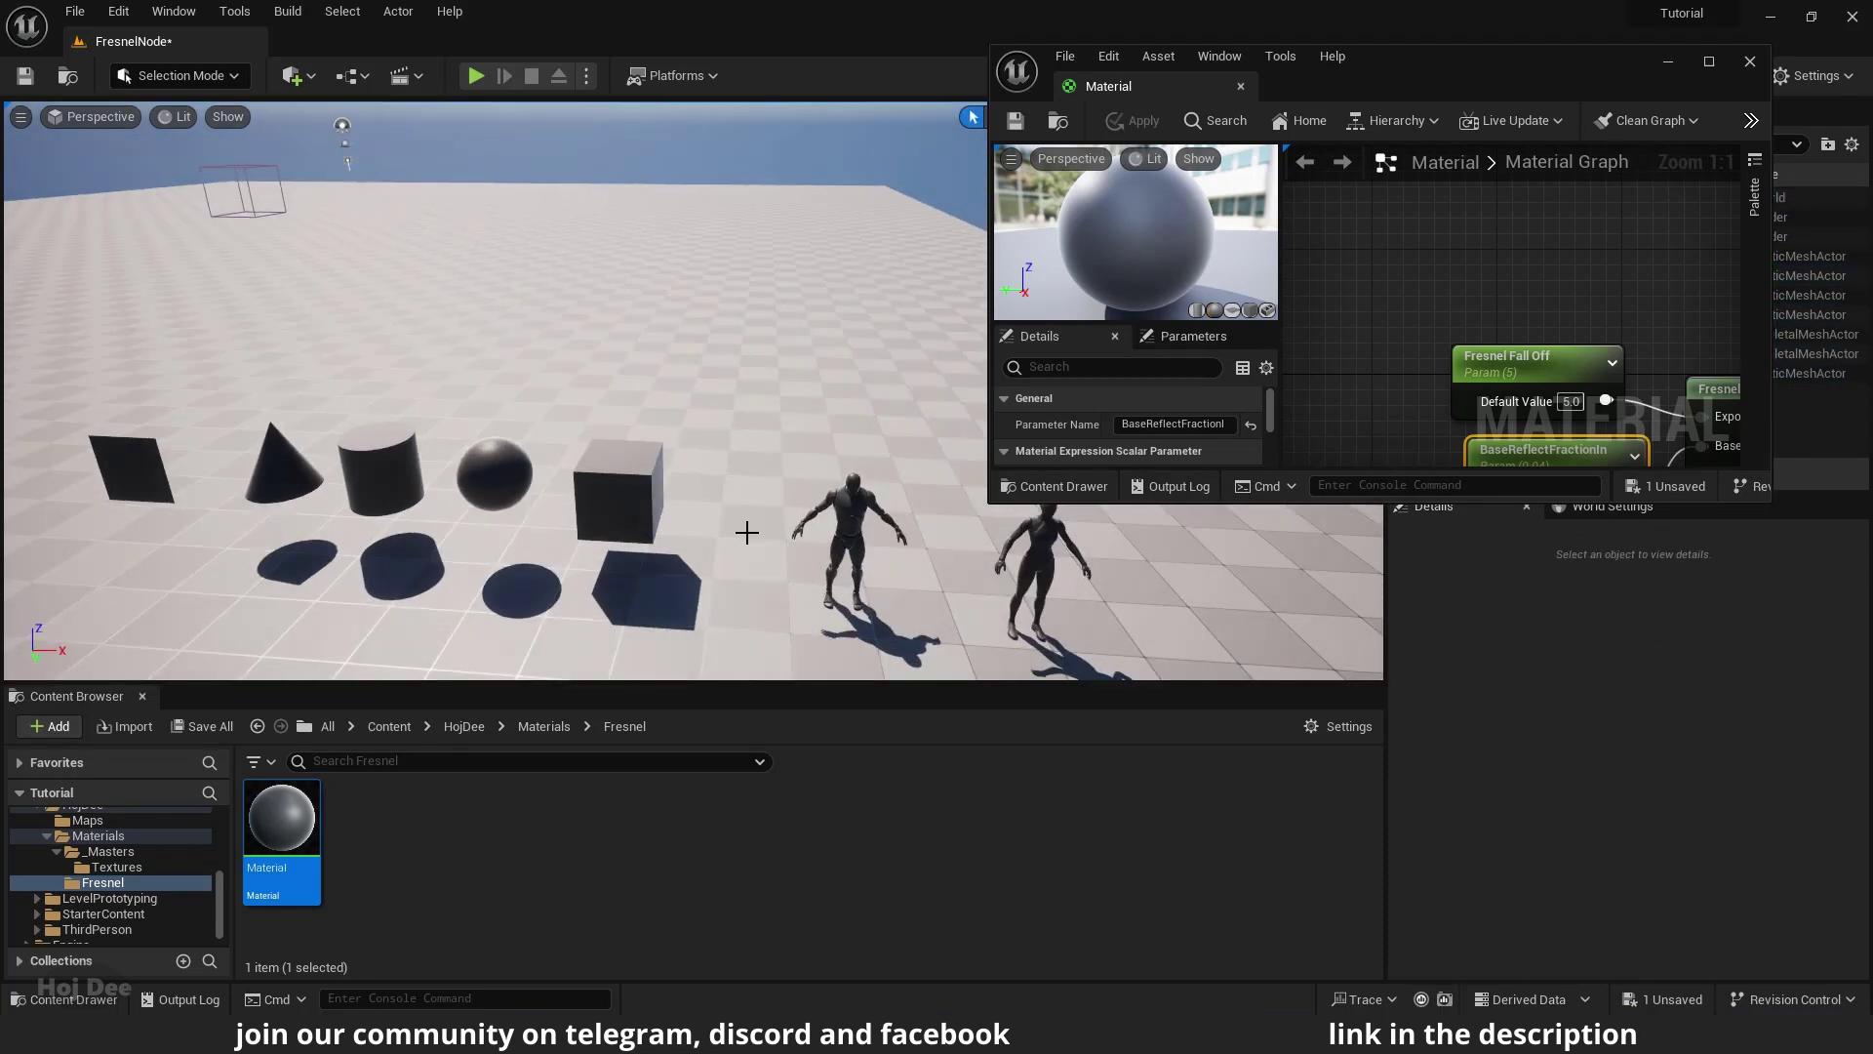
{"action": "left_click_drag", "start_coordinate": [992, 503], "coordinate": [1389, 794]}
{"action": "left_click_drag", "start_coordinate": [1526, 441], "coordinate": [1392, 444]}
{"action": "right_click_drag", "start_coordinate": [1609, 547], "coordinate": [1521, 543]}
Step: Rotate the level's directional light so the camera-facing sides of the shapes and mannequins are lit
{"action": "mouse_move", "coordinate": [976, 439]}
{"action": "right_mouse_down"}
{"action": "mouse_move", "coordinate": [1000, 493]}
{"action": "mouse_move", "coordinate": [1034, 500]}
{"action": "mouse_move", "coordinate": [1052, 447]}
{"action": "mouse_move", "coordinate": [1108, 455]}
{"action": "mouse_move", "coordinate": [1093, 507]}
{"action": "mouse_move", "coordinate": [1010, 517]}
{"action": "mouse_move", "coordinate": [1083, 502]}
{"action": "mouse_move", "coordinate": [898, 447]}
{"action": "mouse_move", "coordinate": [956, 451]}
{"action": "right_mouse_up"}
{"action": "key", "text": "w"}
{"action": "key", "text": "a"}
{"action": "key", "text": "w"}
{"action": "right_click_drag", "start_coordinate": [1317, 489], "coordinate": [1033, 360]}
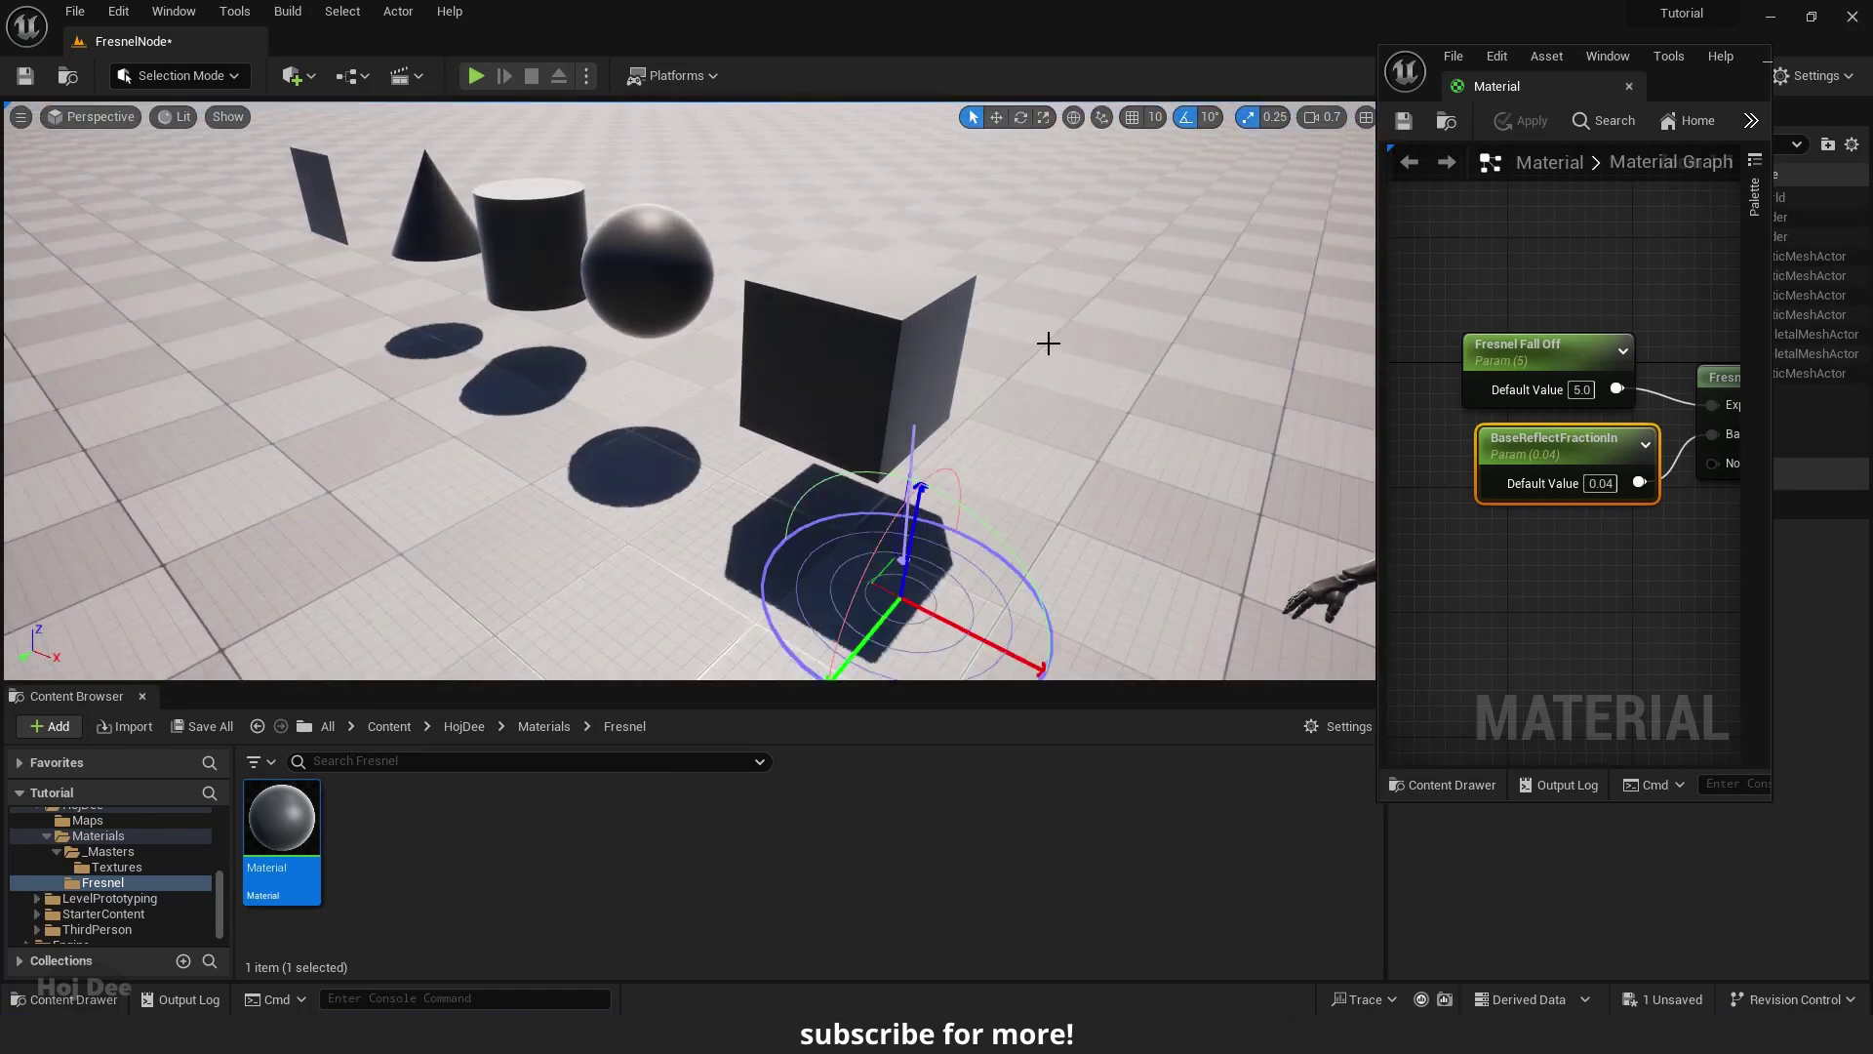
{"action": "key", "text": "ctrl+l"}
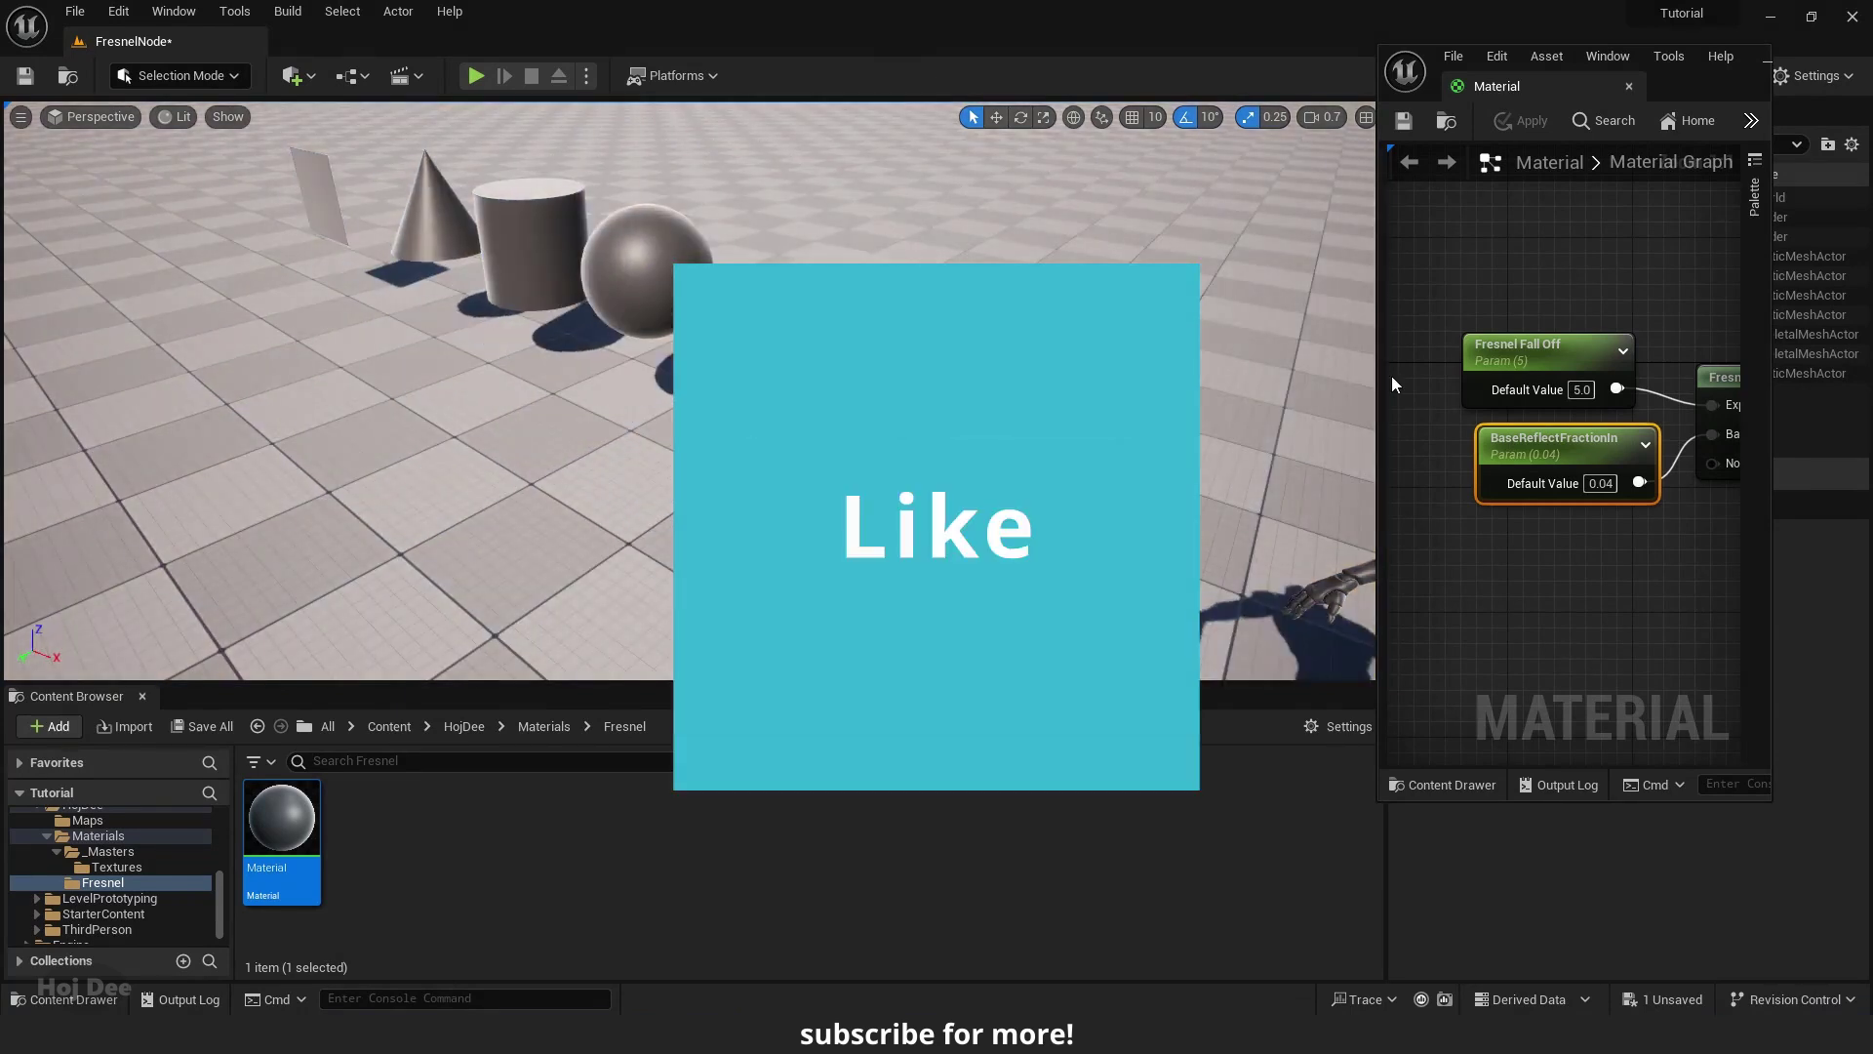
{"action": "right_click_drag", "start_coordinate": [1112, 419], "coordinate": [1186, 363]}
{"action": "key", "text": "w"}
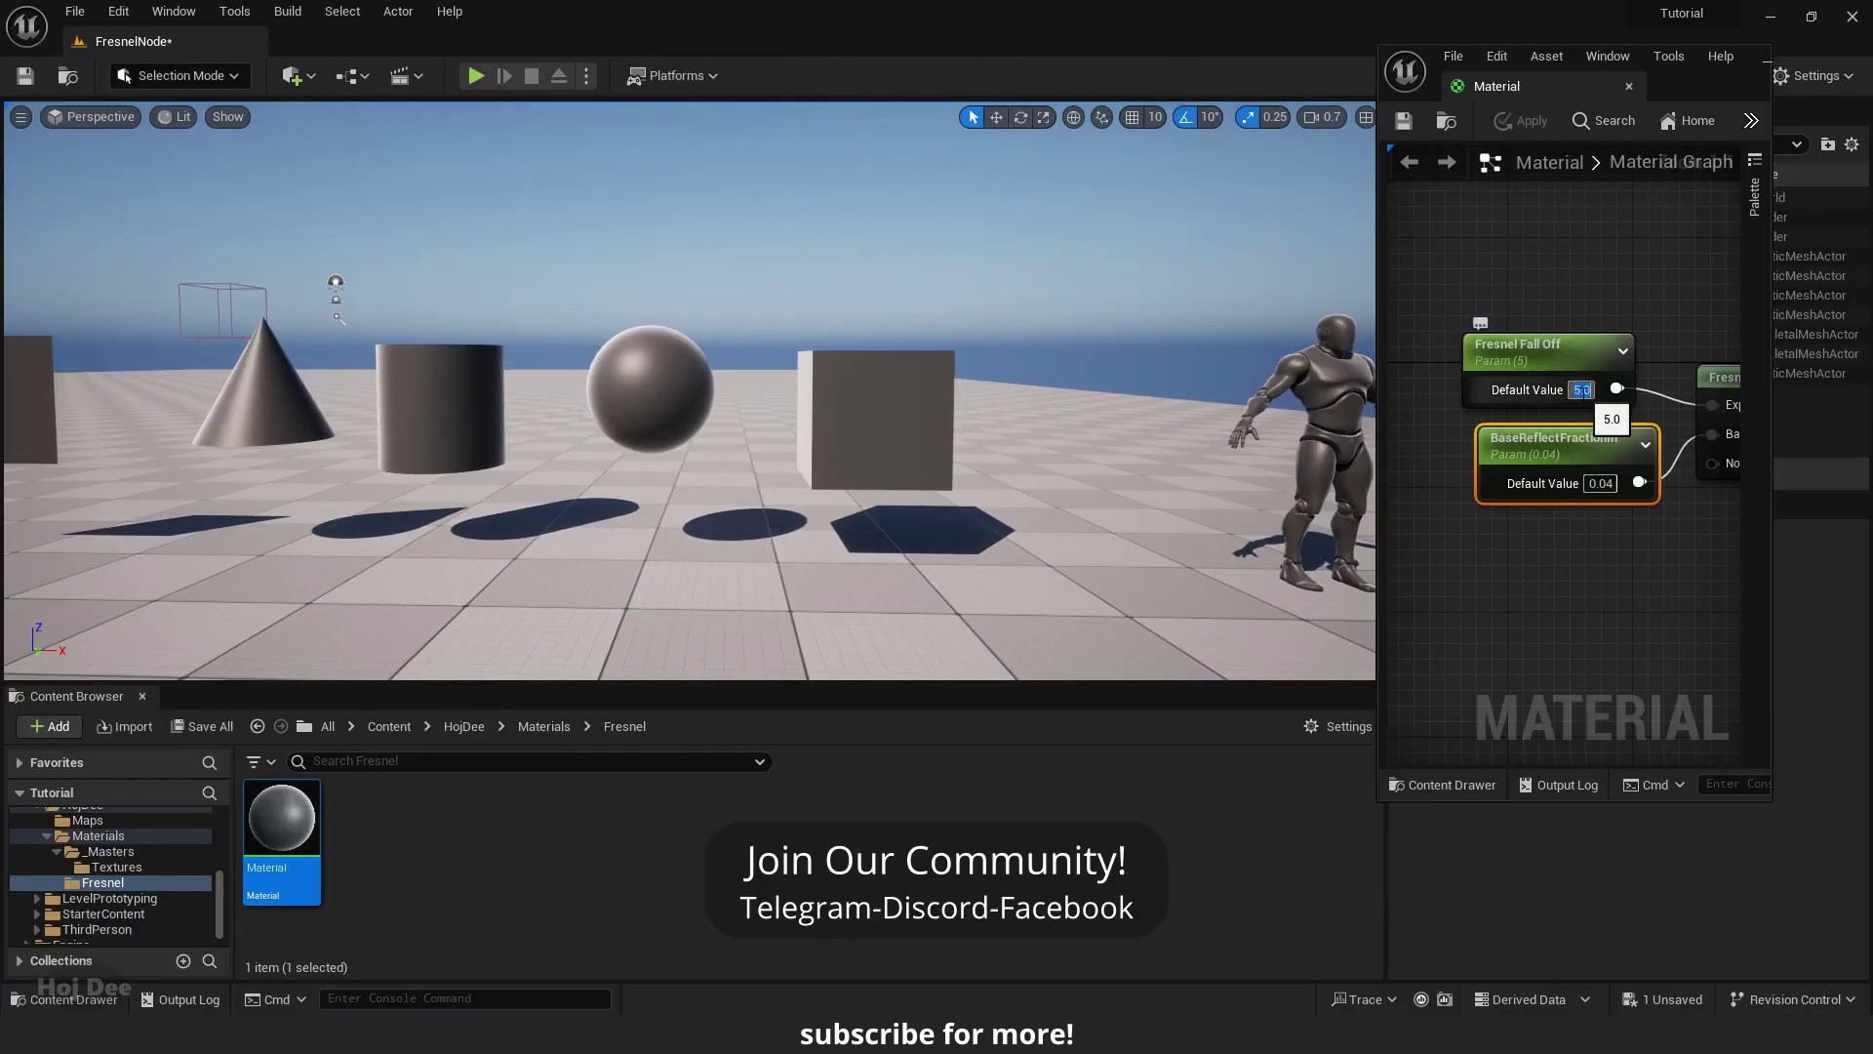
Step: Set the Fresnel Fall Off default to 1 and the BaseReflectFractionIn default to 0
{"action": "key", "text": "Return"}
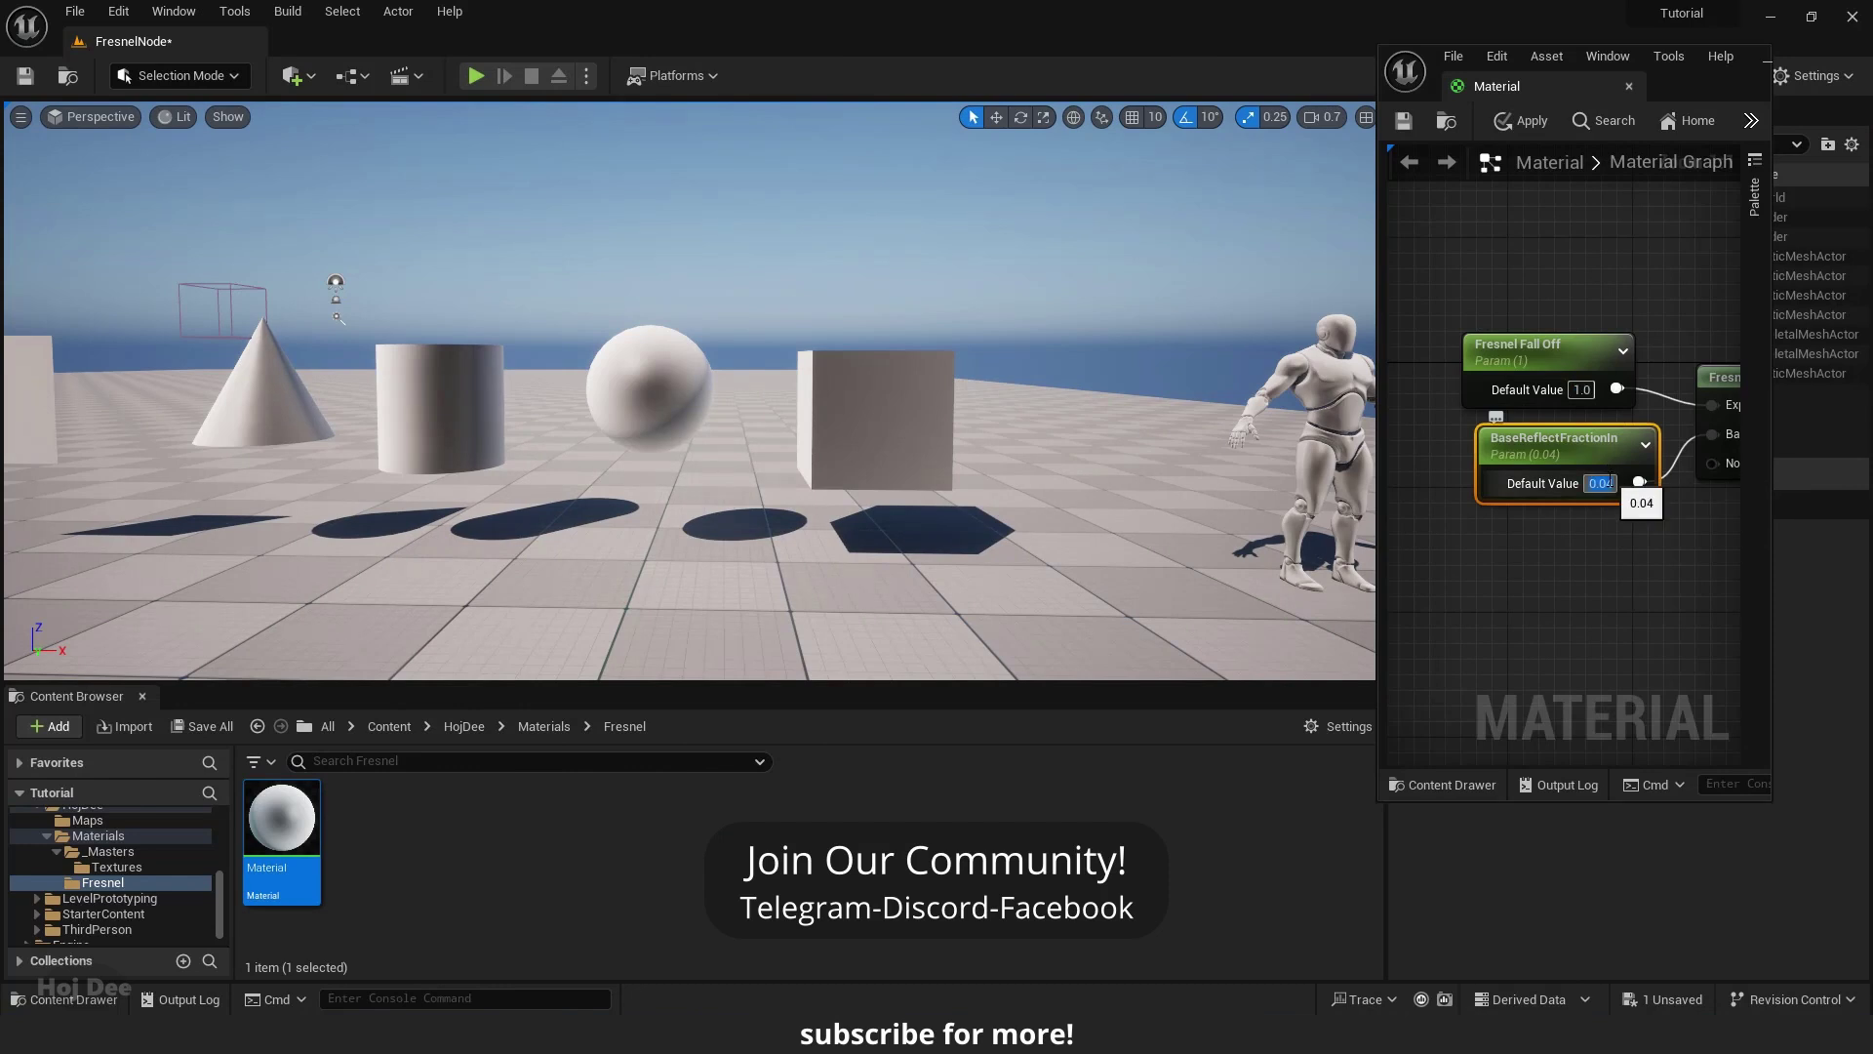
{"action": "type", "text": "0"}
{"action": "key", "text": "Return"}
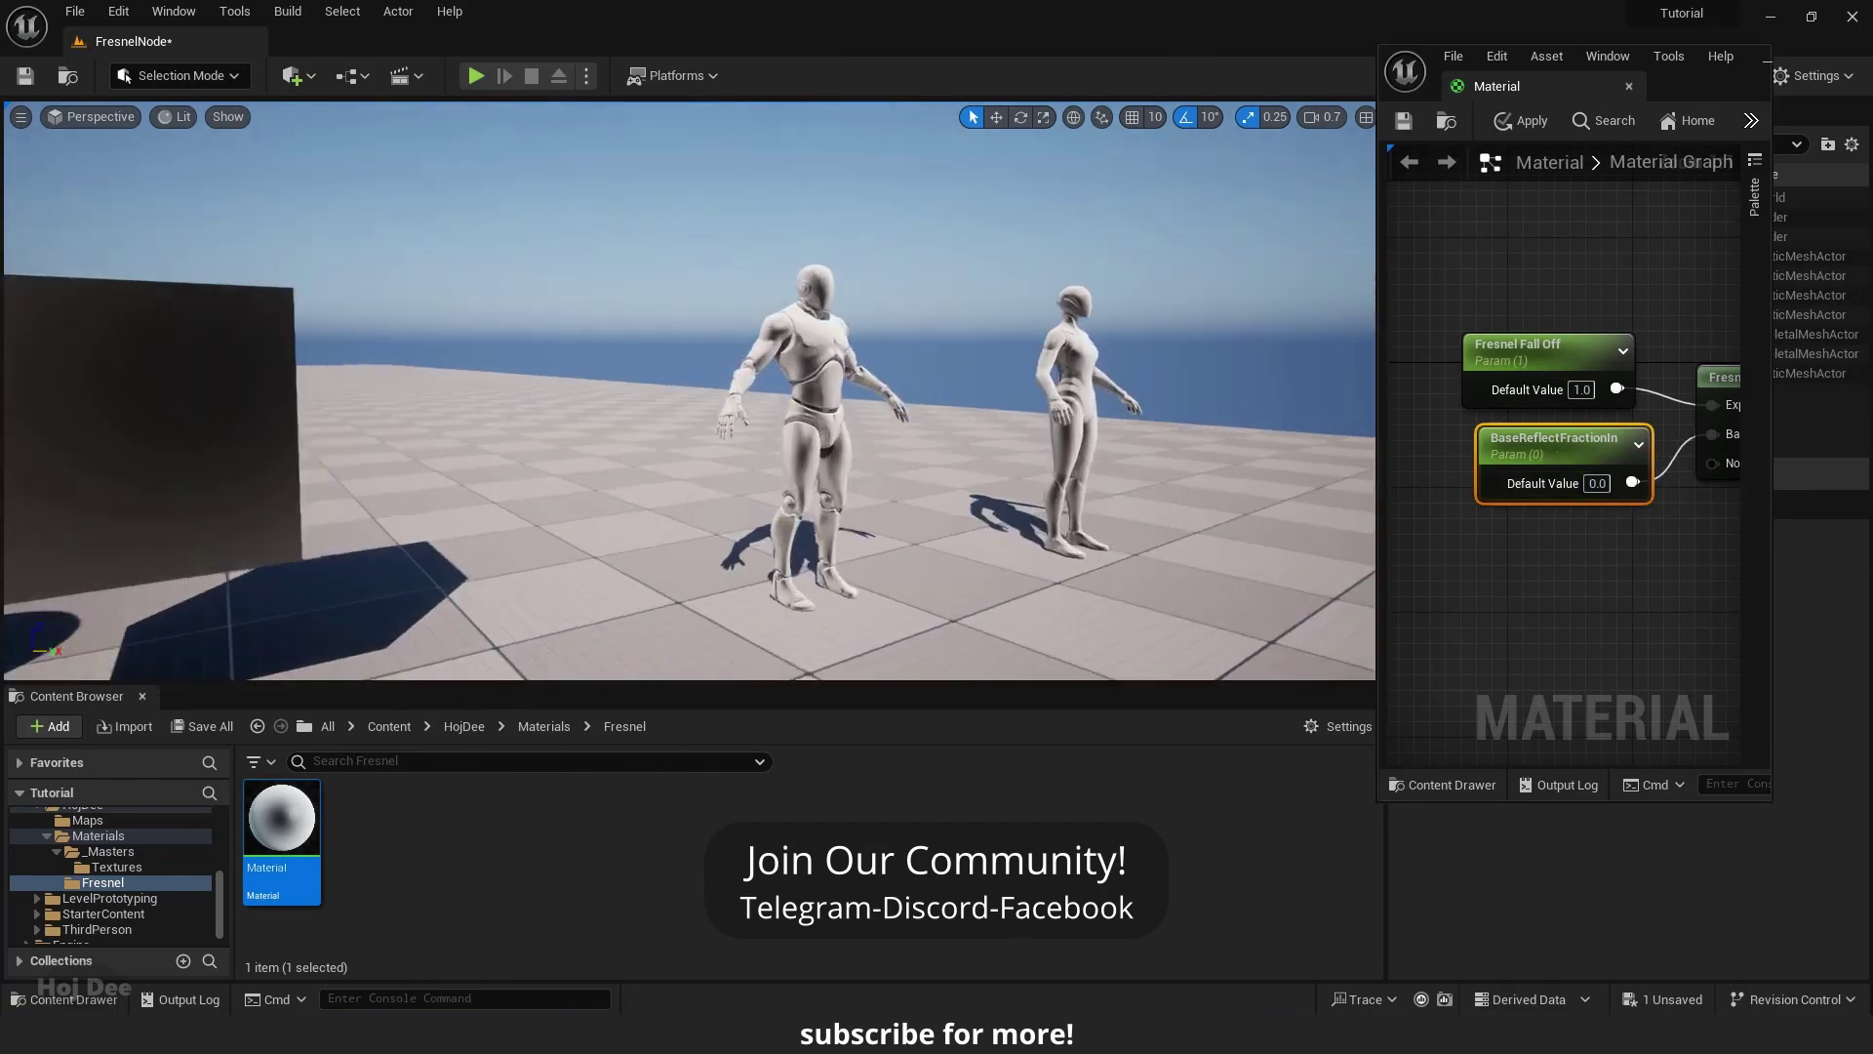
{"action": "right_click_drag", "start_coordinate": [688, 390], "coordinate": [349, 313]}
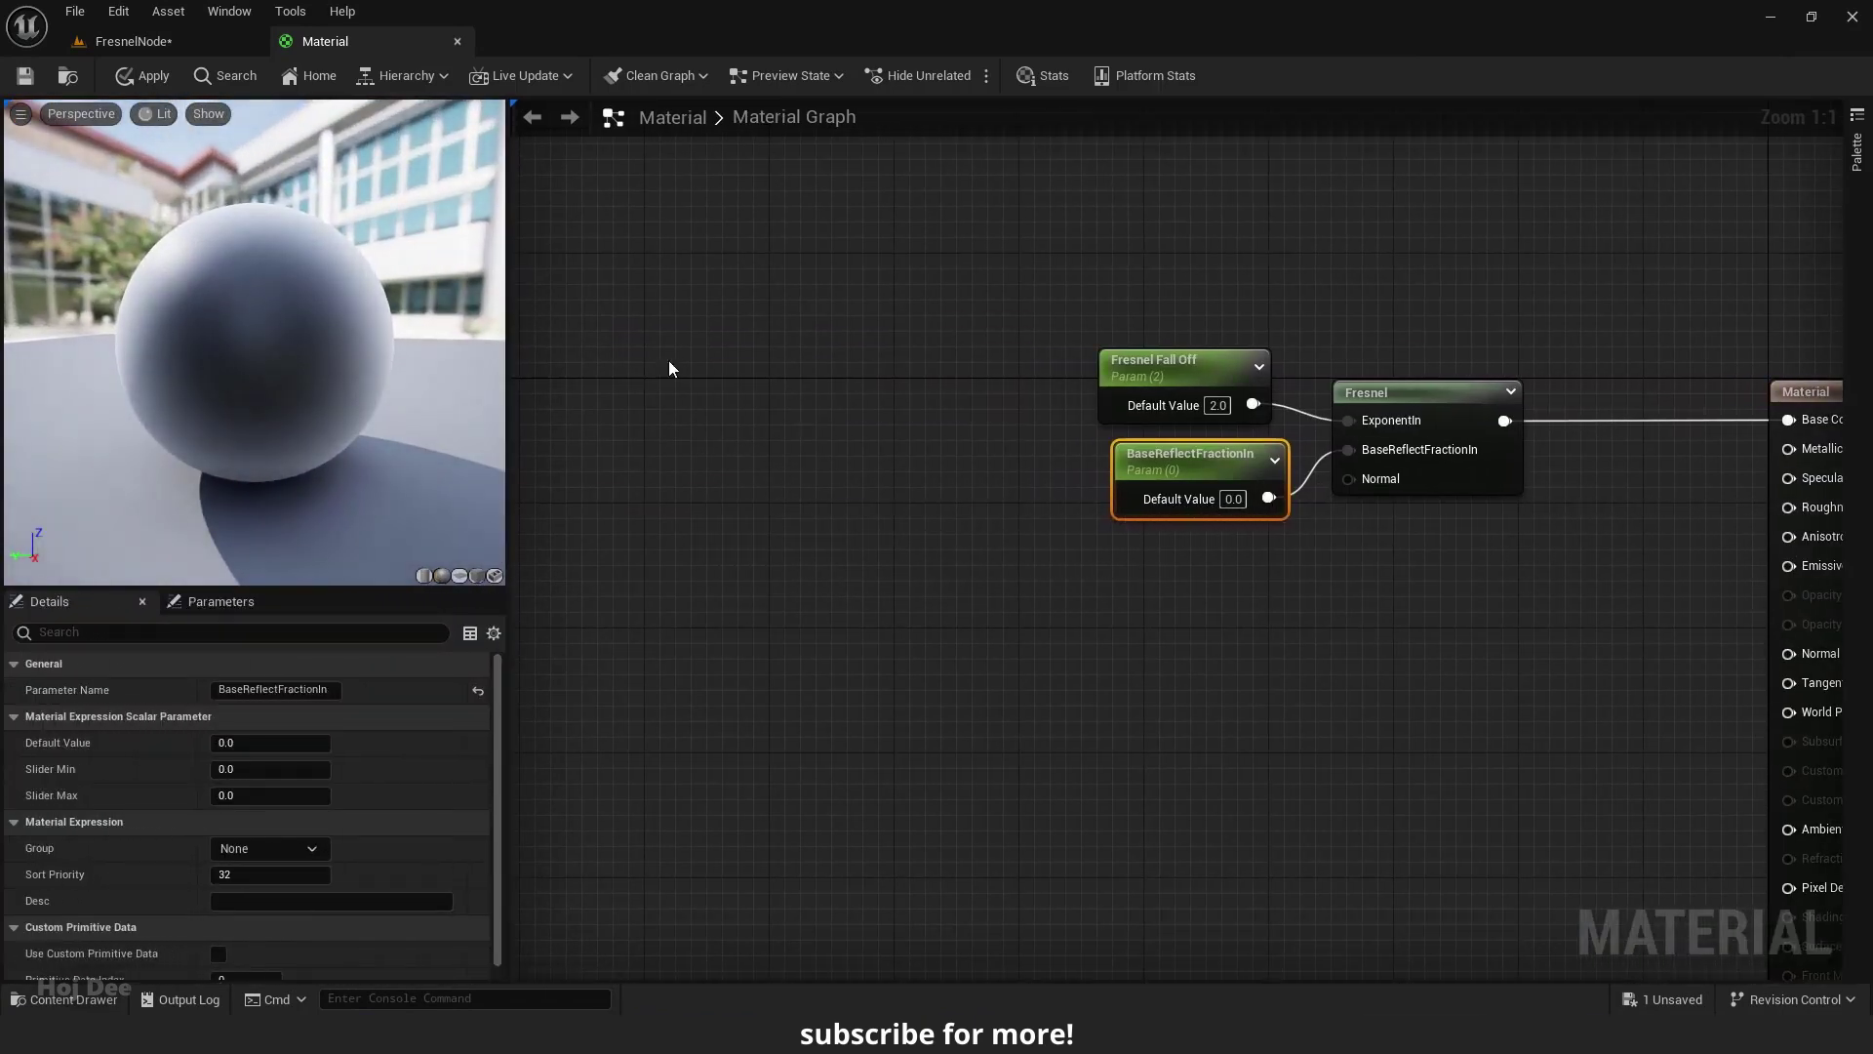
Step: Enlarge the material preview area and deselect the BaseReflectFractionIn node
{"action": "left_click_drag", "start_coordinate": [509, 435], "coordinate": [723, 406]}
{"action": "right_click_drag", "start_coordinate": [1202, 596], "coordinate": [1067, 544]}
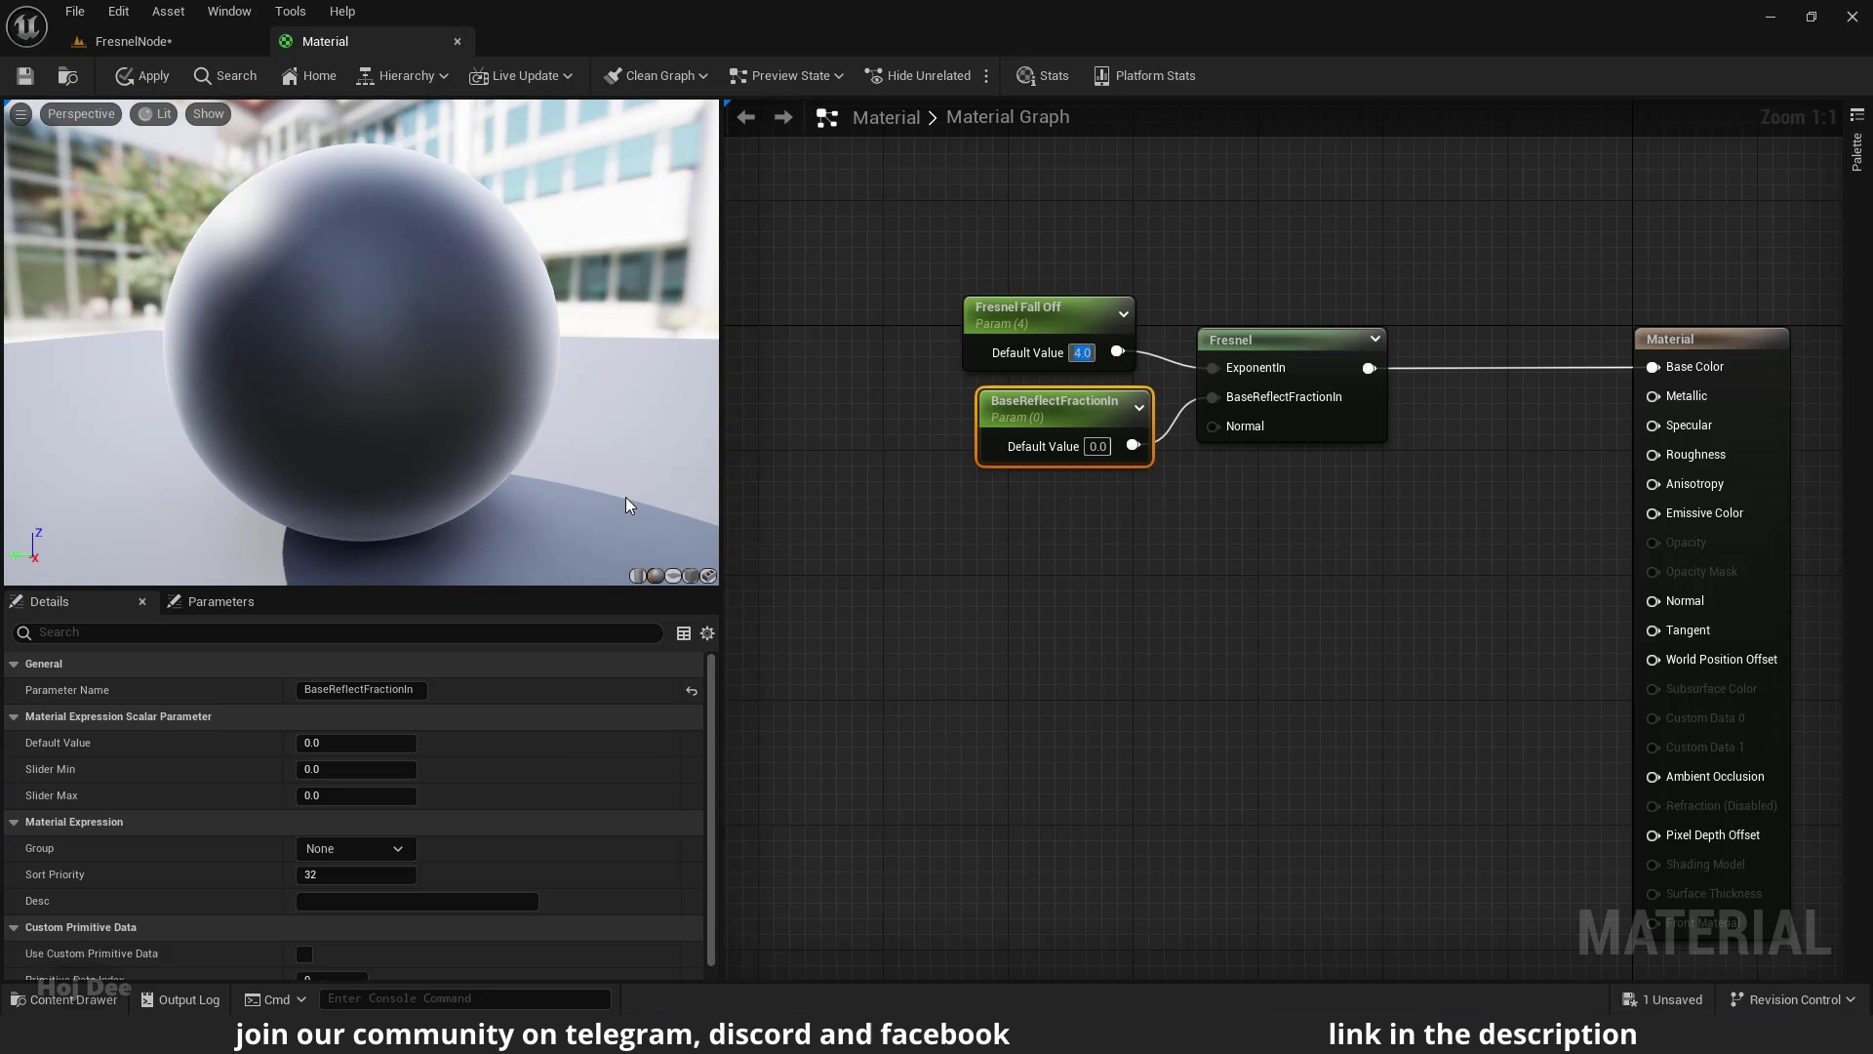
{"action": "right_click_drag", "start_coordinate": [1099, 630], "coordinate": [1288, 412]}
{"action": "scroll", "coordinate": [1227, 460], "scroll_direction": "down", "scroll_amount": 2}
{"action": "left_click", "coordinate": [1227, 461]}
Step: Add T_Brick_Cut_Stone_N, T_CobbleStone_Pebble_N, T_CobbleStone_Rough_N and T_CobbleStone_Smooth_N from the StarterContent textures to the graph as texture samples
{"action": "key", "text": "ctrl+space"}
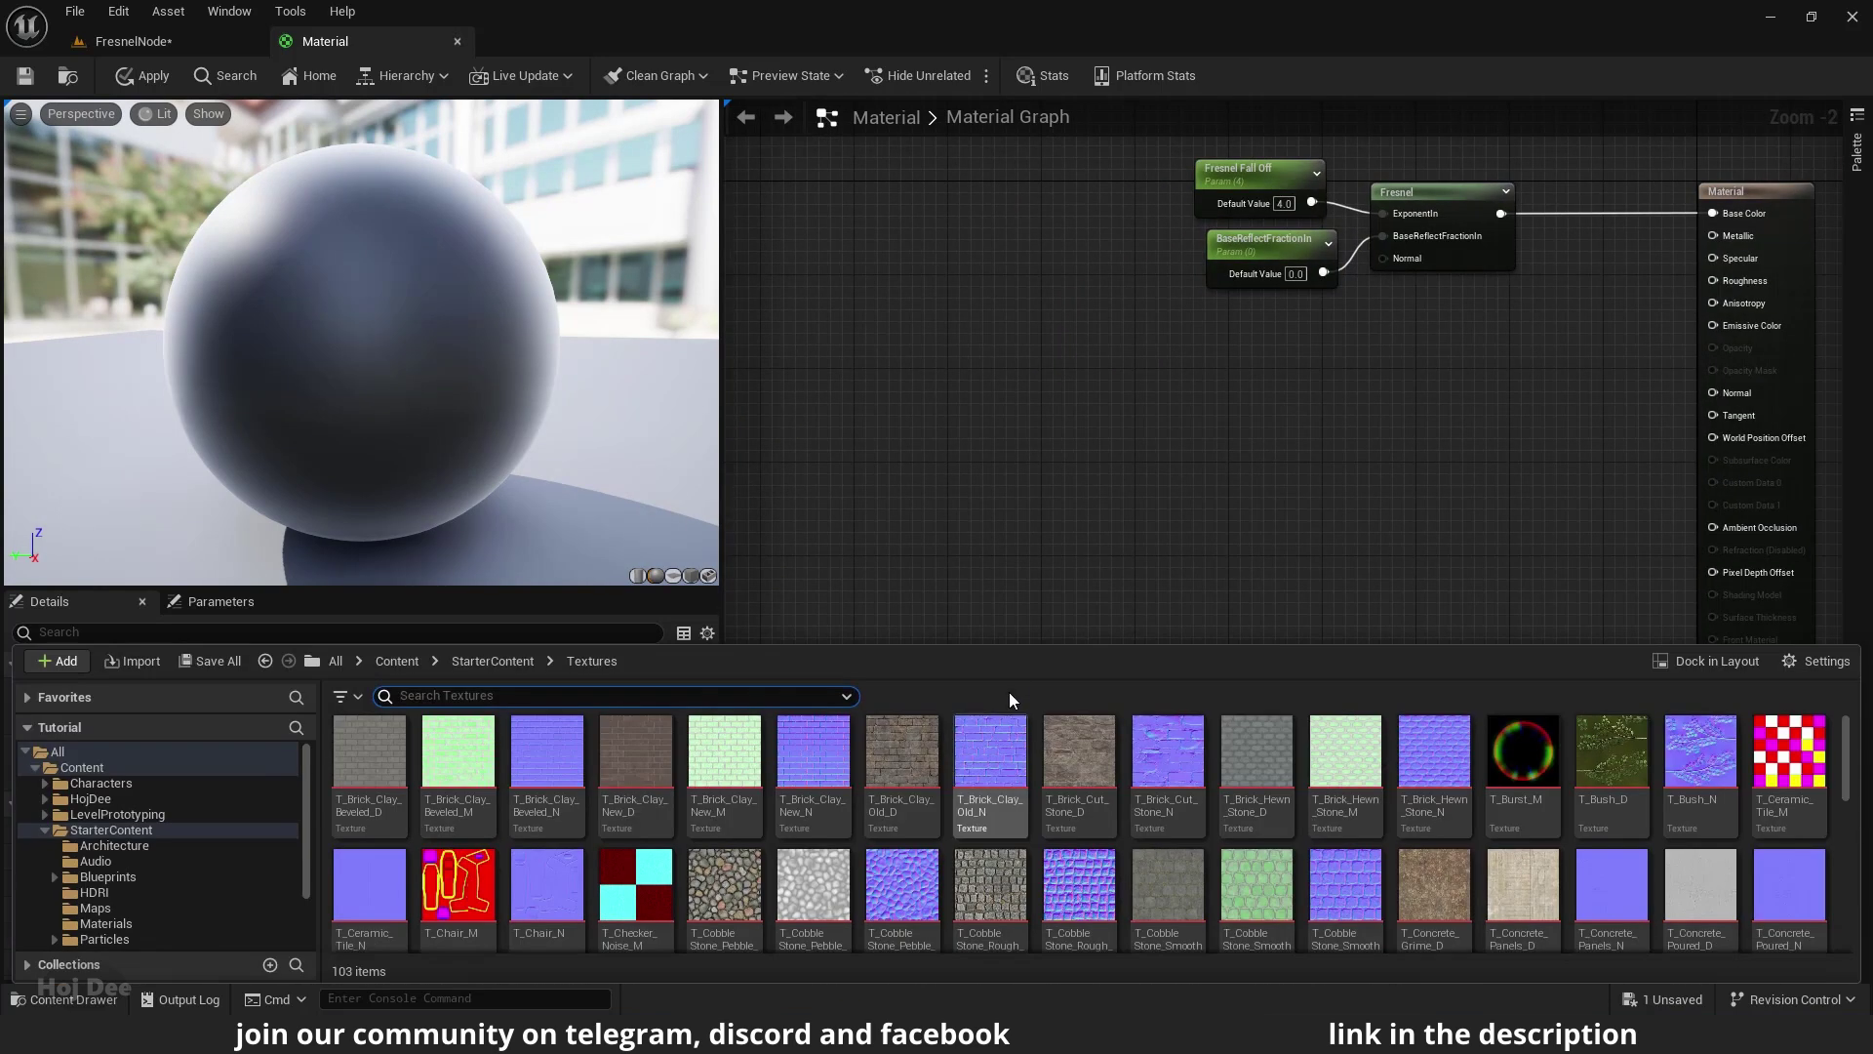
{"action": "scroll", "coordinate": [923, 778], "scroll_direction": "down", "scroll_amount": 1}
{"action": "scroll", "coordinate": [922, 777], "scroll_direction": "up", "scroll_amount": 1}
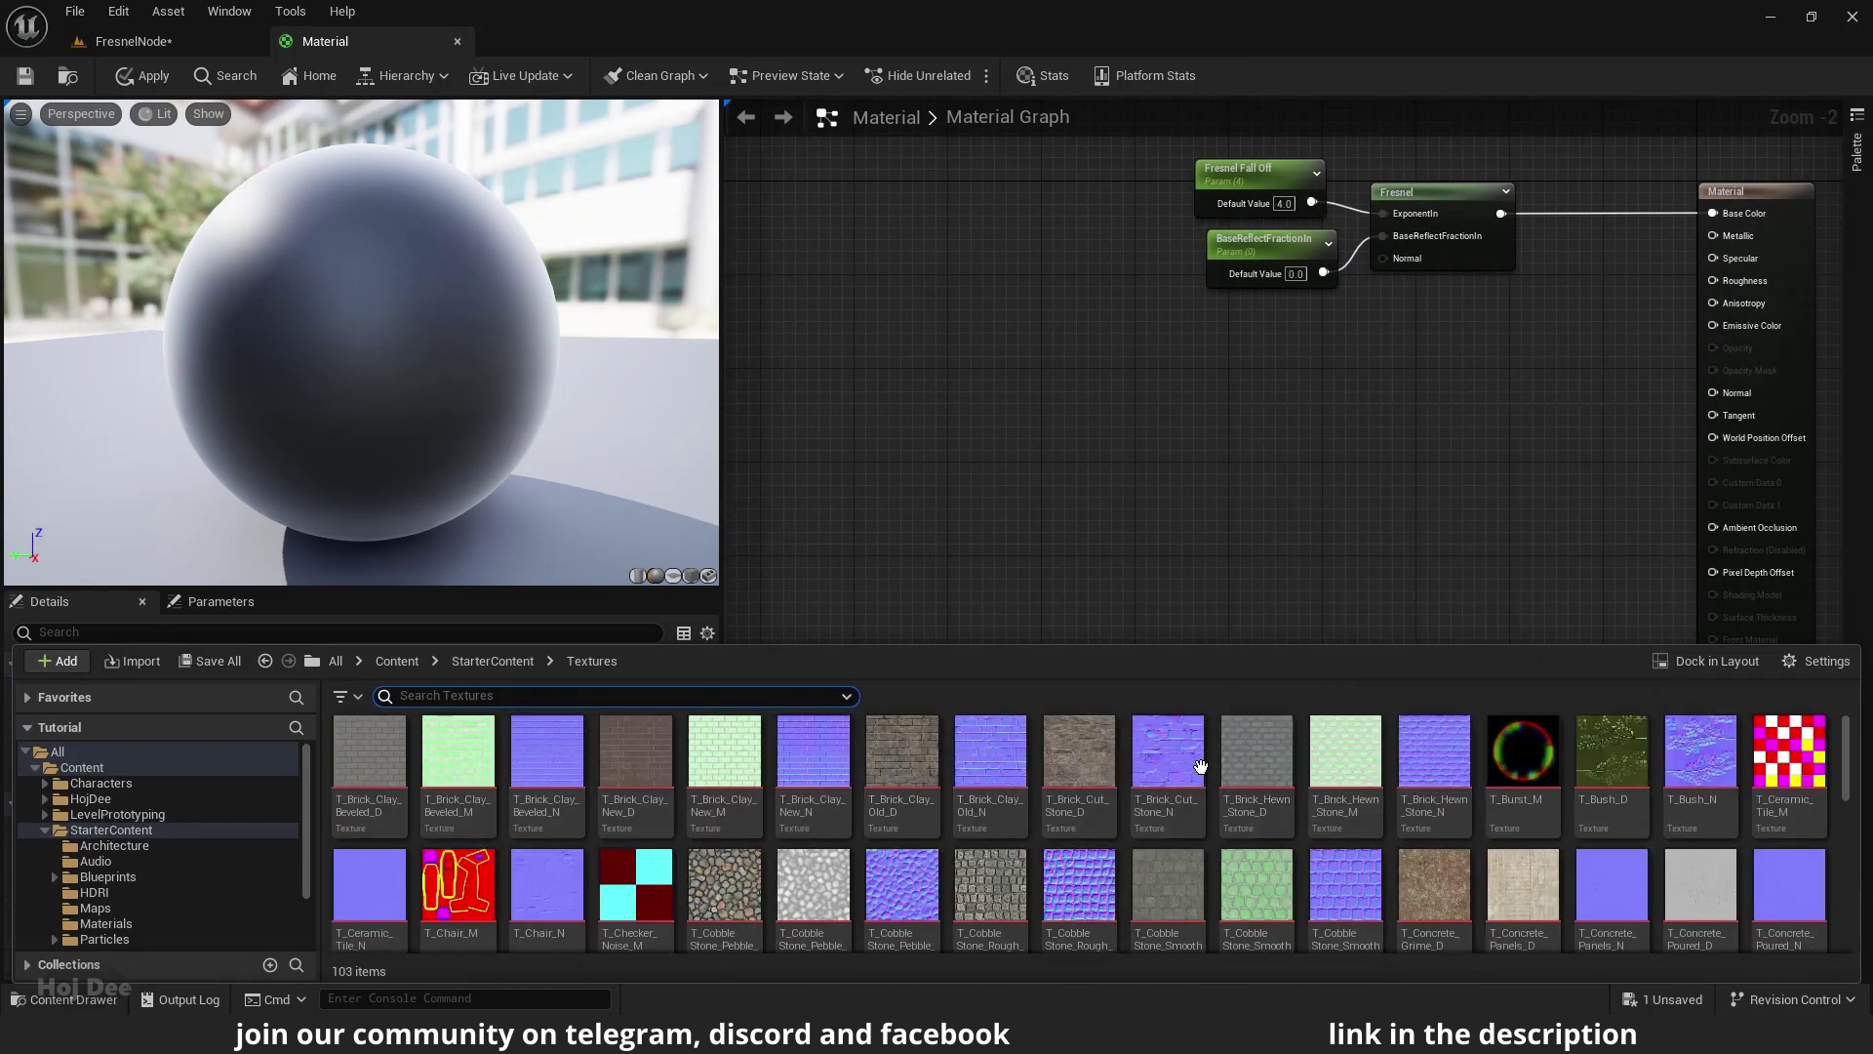
{"action": "left_click", "coordinate": [1182, 755]}
{"action": "left_click", "coordinate": [1079, 895], "text": "ctrl"}
{"action": "left_click", "coordinate": [916, 884], "text": "ctrl"}
{"action": "scroll", "coordinate": [1019, 835], "scroll_direction": "down", "scroll_amount": 2}
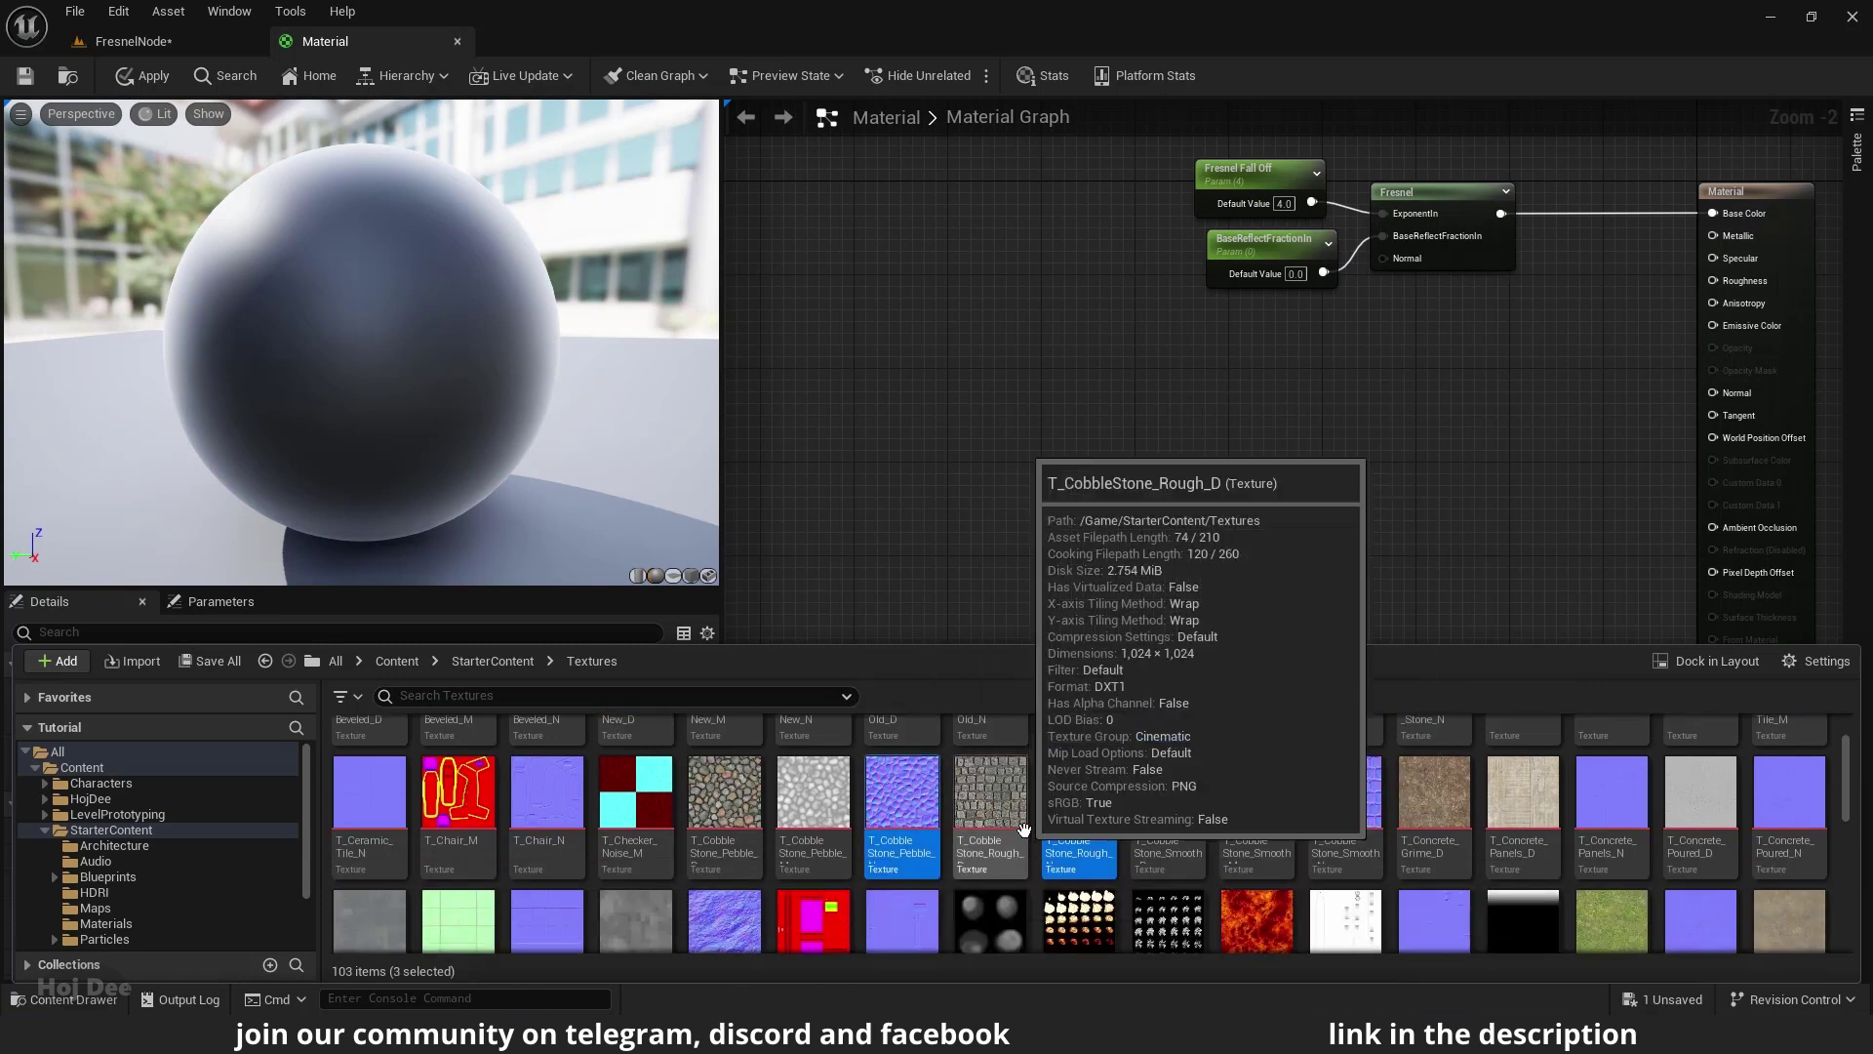
{"action": "scroll", "coordinate": [1168, 818], "scroll_direction": "up", "scroll_amount": 1}
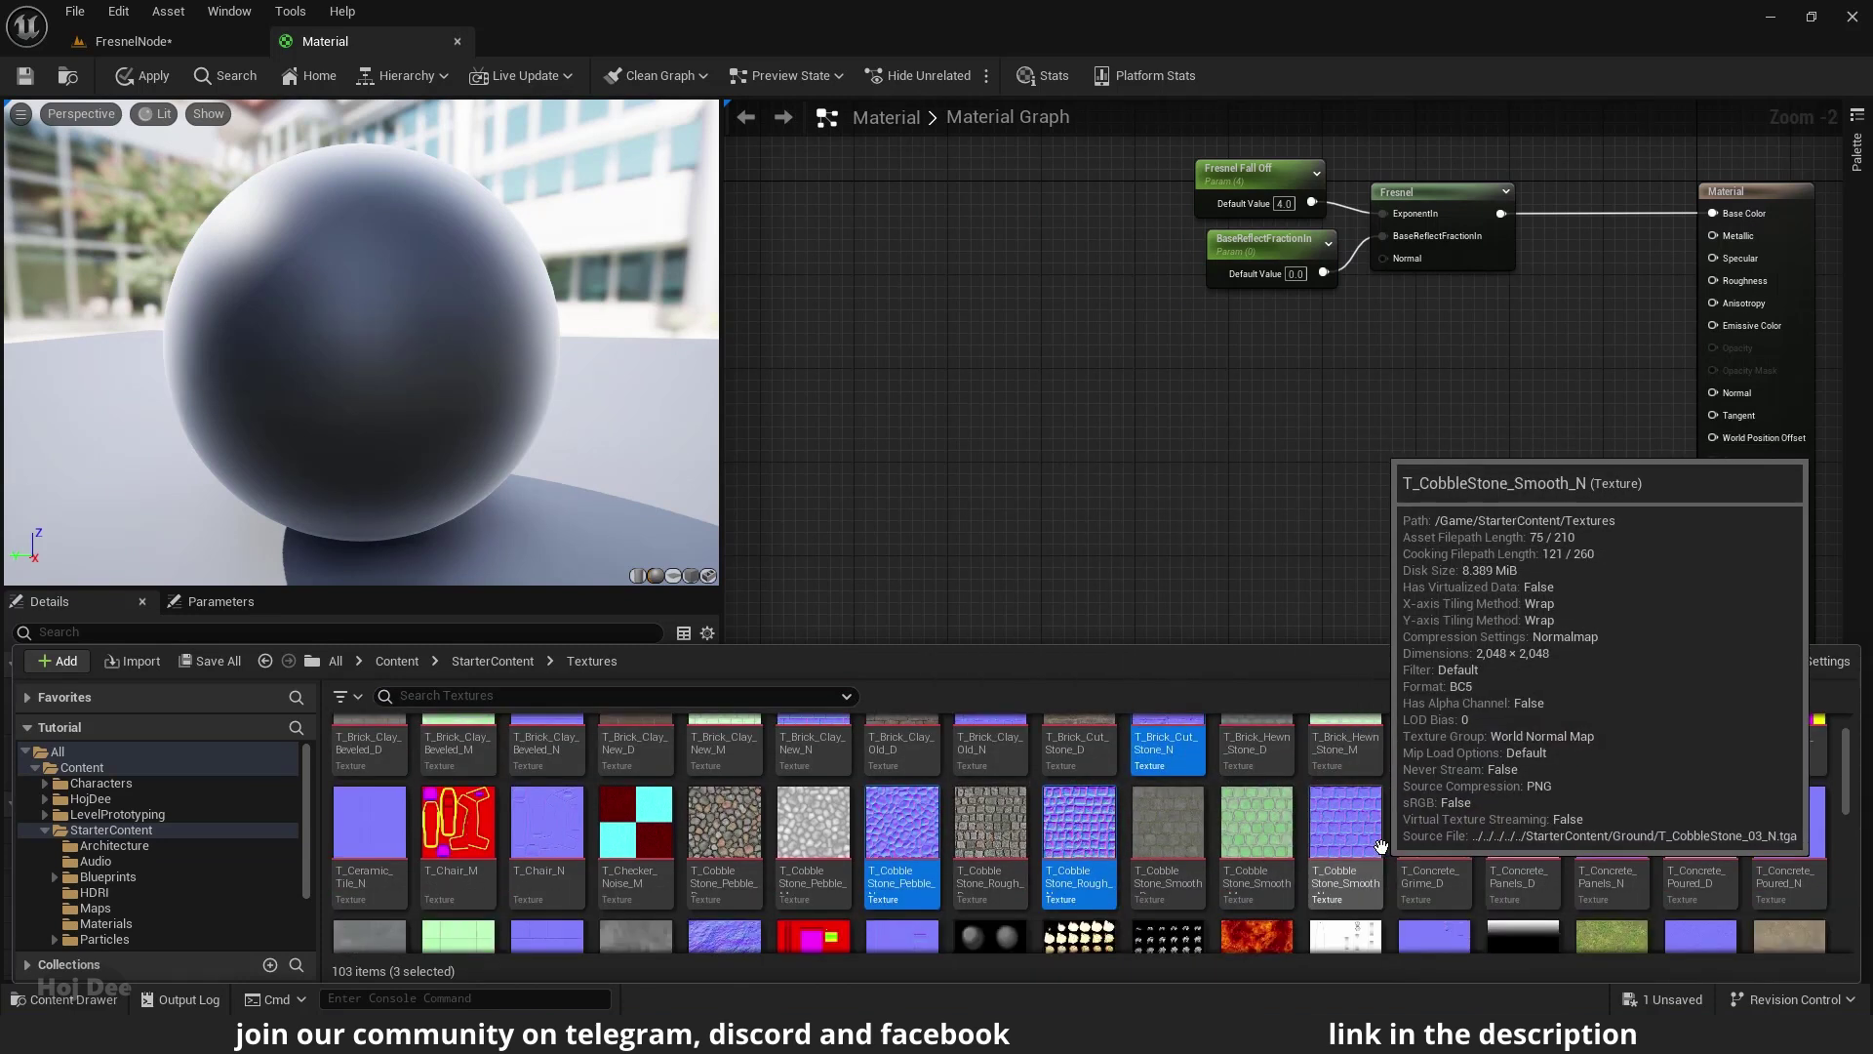
{"action": "left_click_drag", "start_coordinate": [1079, 824], "coordinate": [1093, 391]}
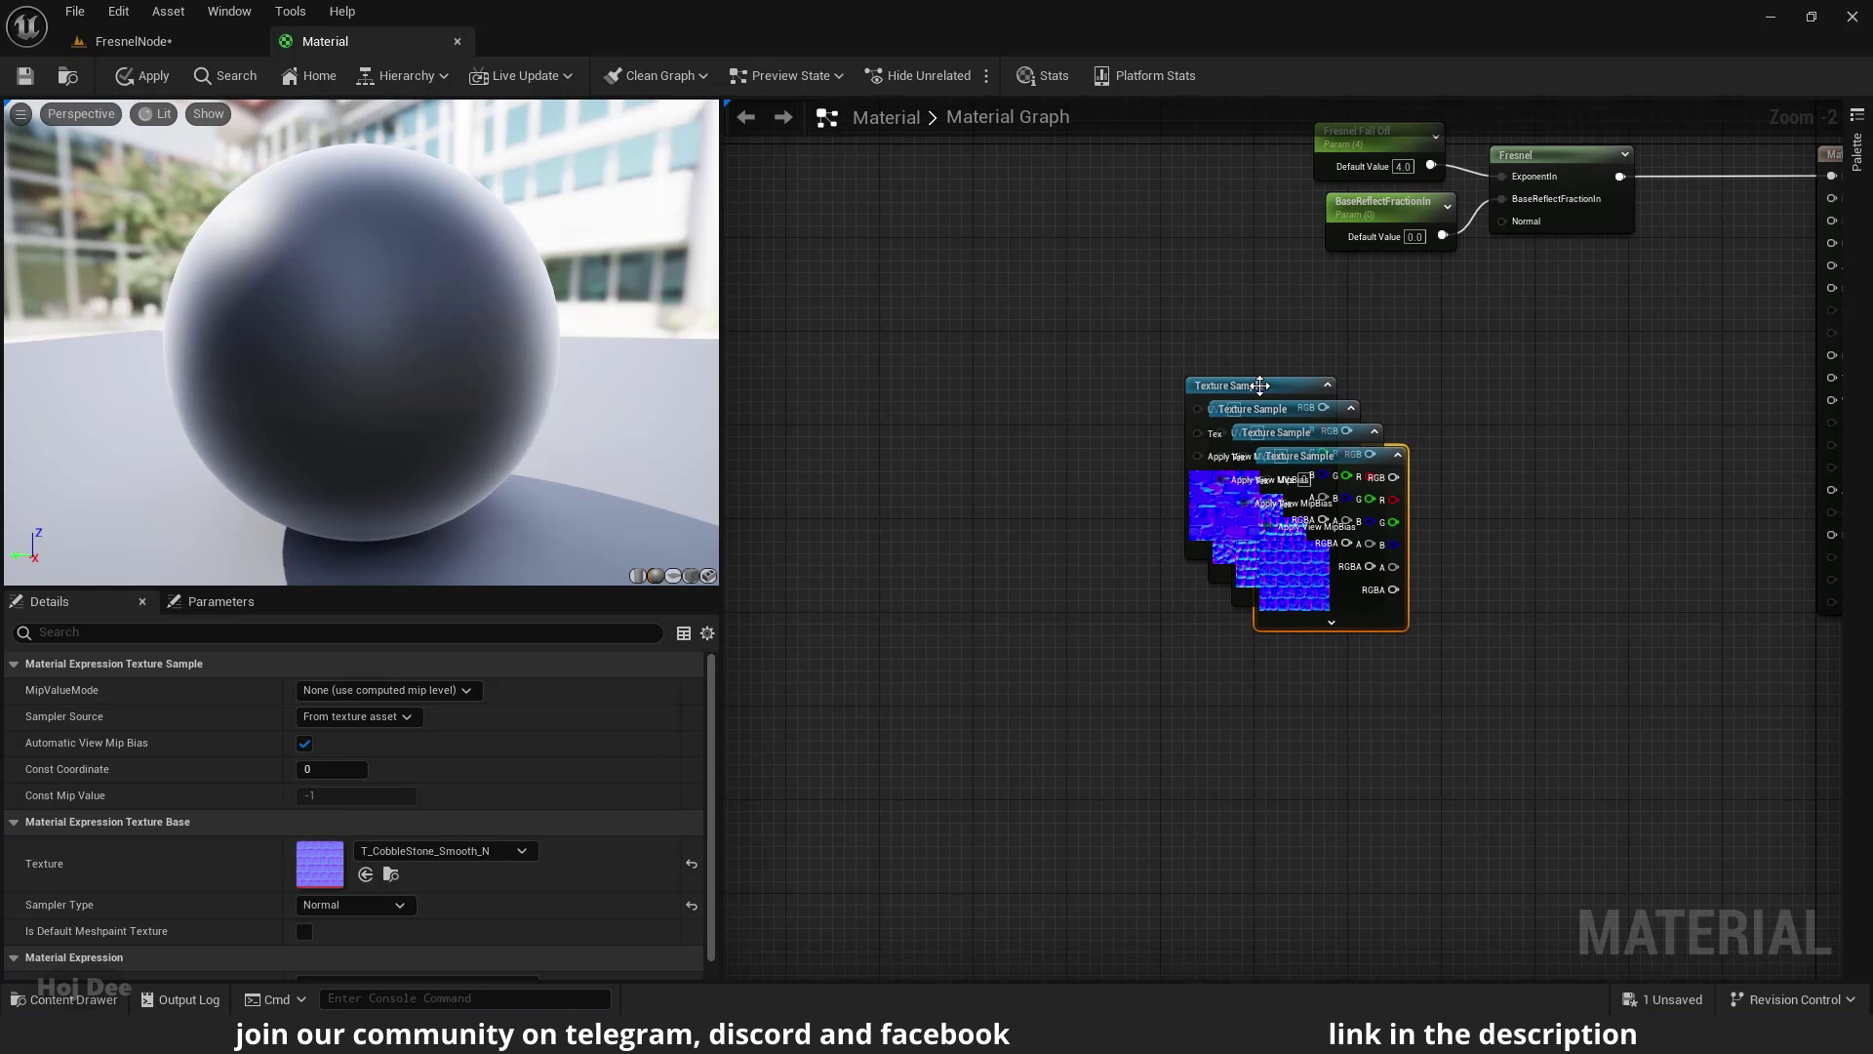
Step: Arrange the four texture samples in a vertical column: brick, pebble, rough and smooth cobblestone
{"action": "left_click_drag", "start_coordinate": [1263, 408], "coordinate": [1140, 425]}
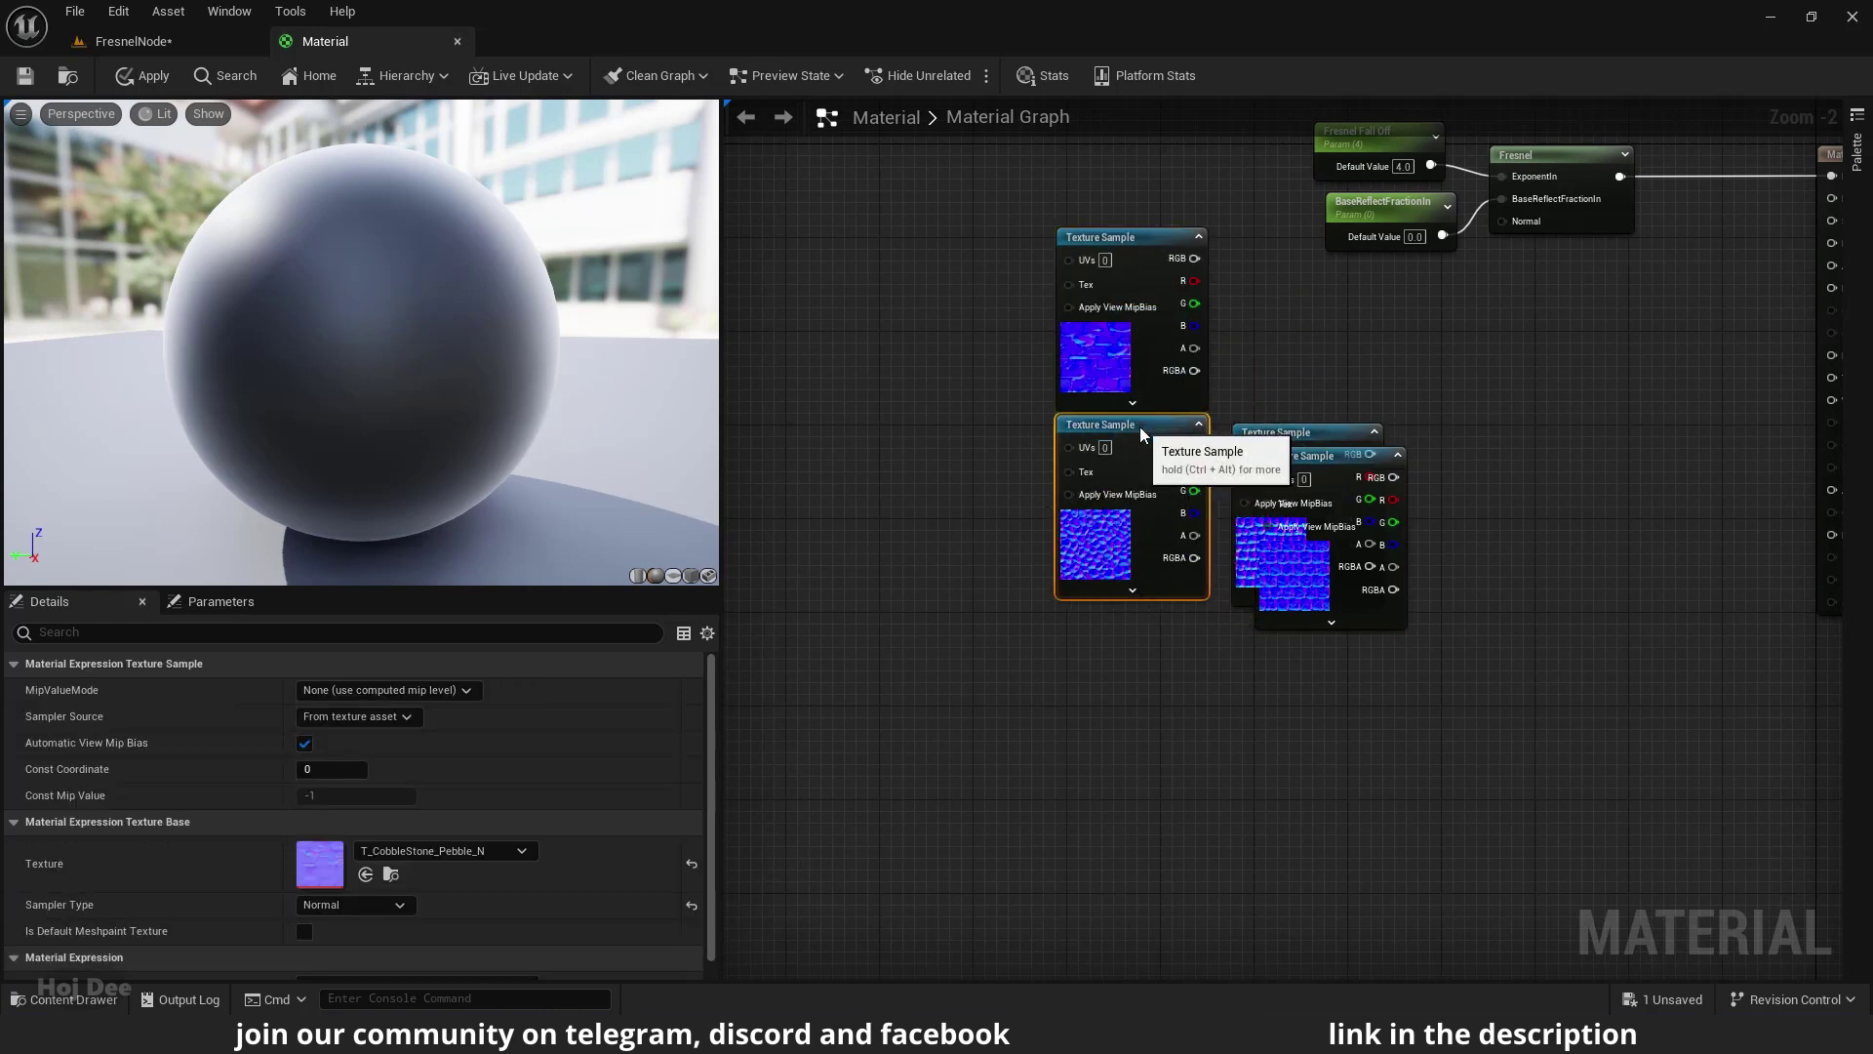
{"action": "left_click", "coordinate": [1222, 428]}
{"action": "left_click_drag", "start_coordinate": [1322, 436], "coordinate": [1145, 615]}
{"action": "left_click_drag", "start_coordinate": [1326, 459], "coordinate": [1124, 802]}
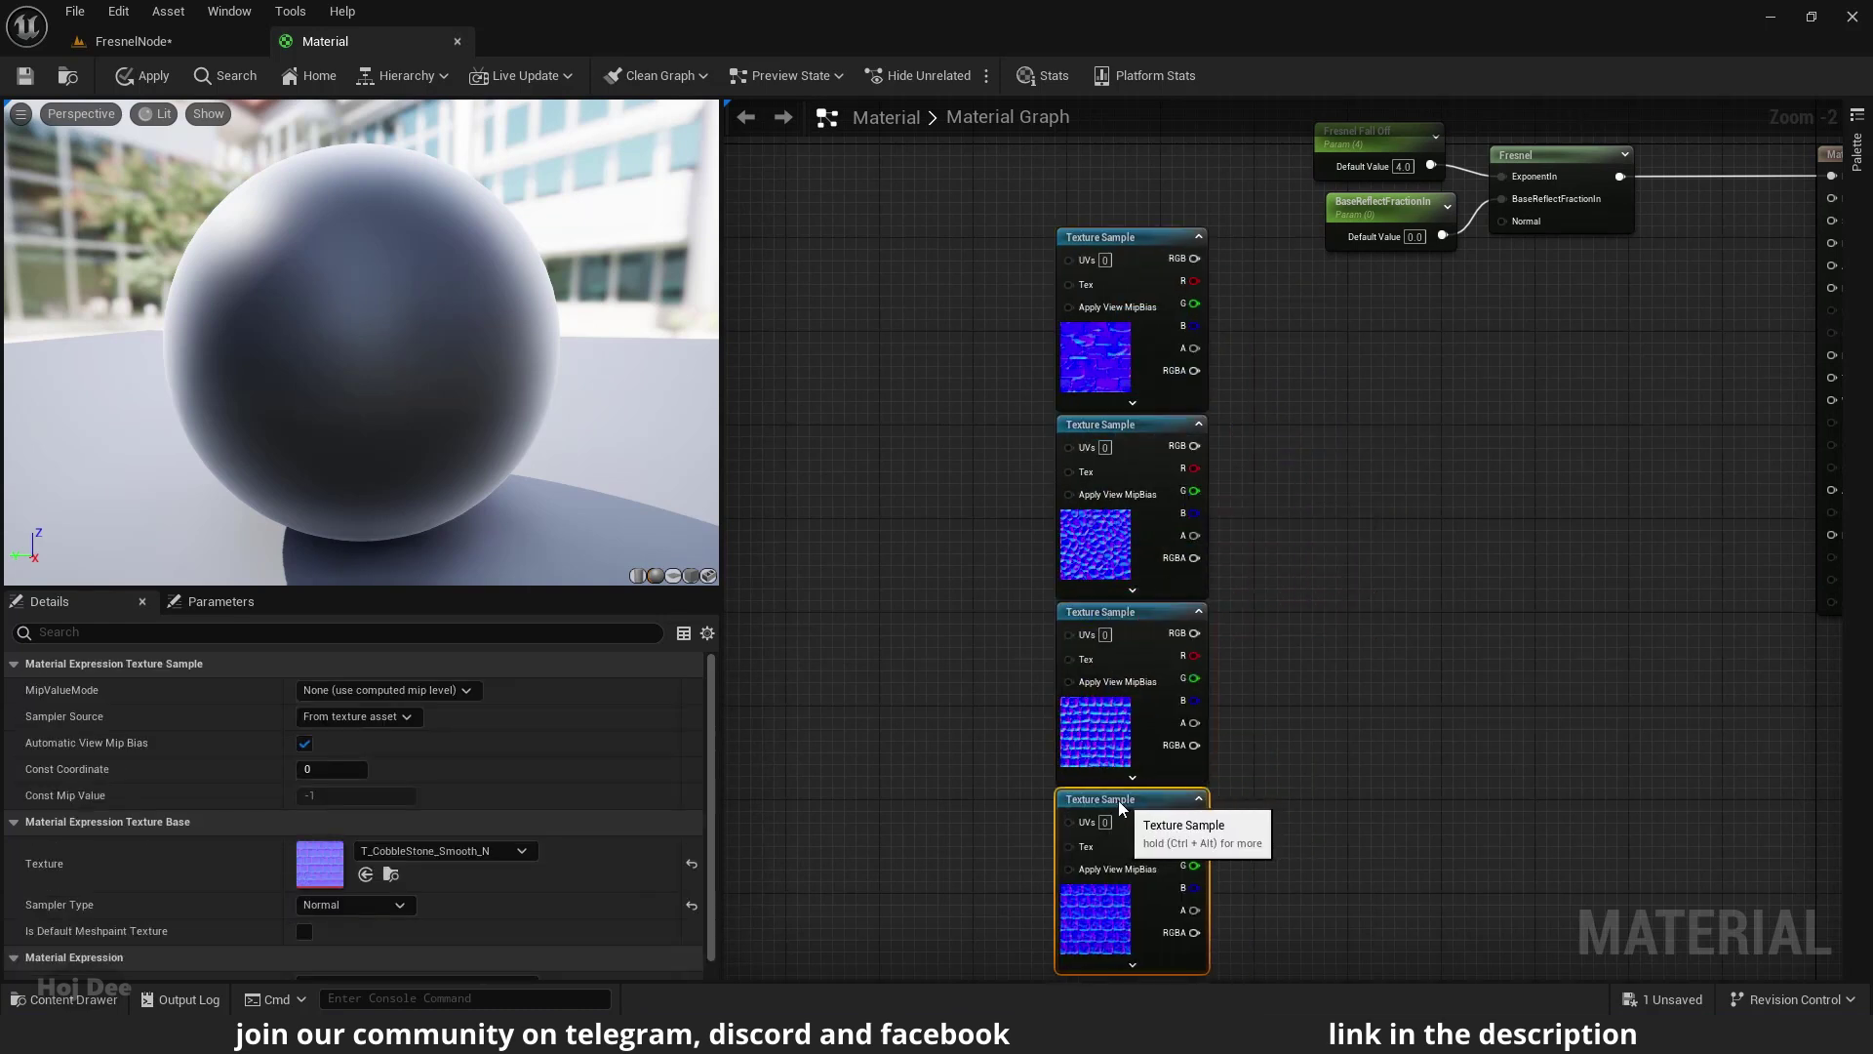
{"action": "left_click", "coordinate": [1415, 446]}
{"action": "right_click_drag", "start_coordinate": [1414, 445], "coordinate": [1332, 503]}
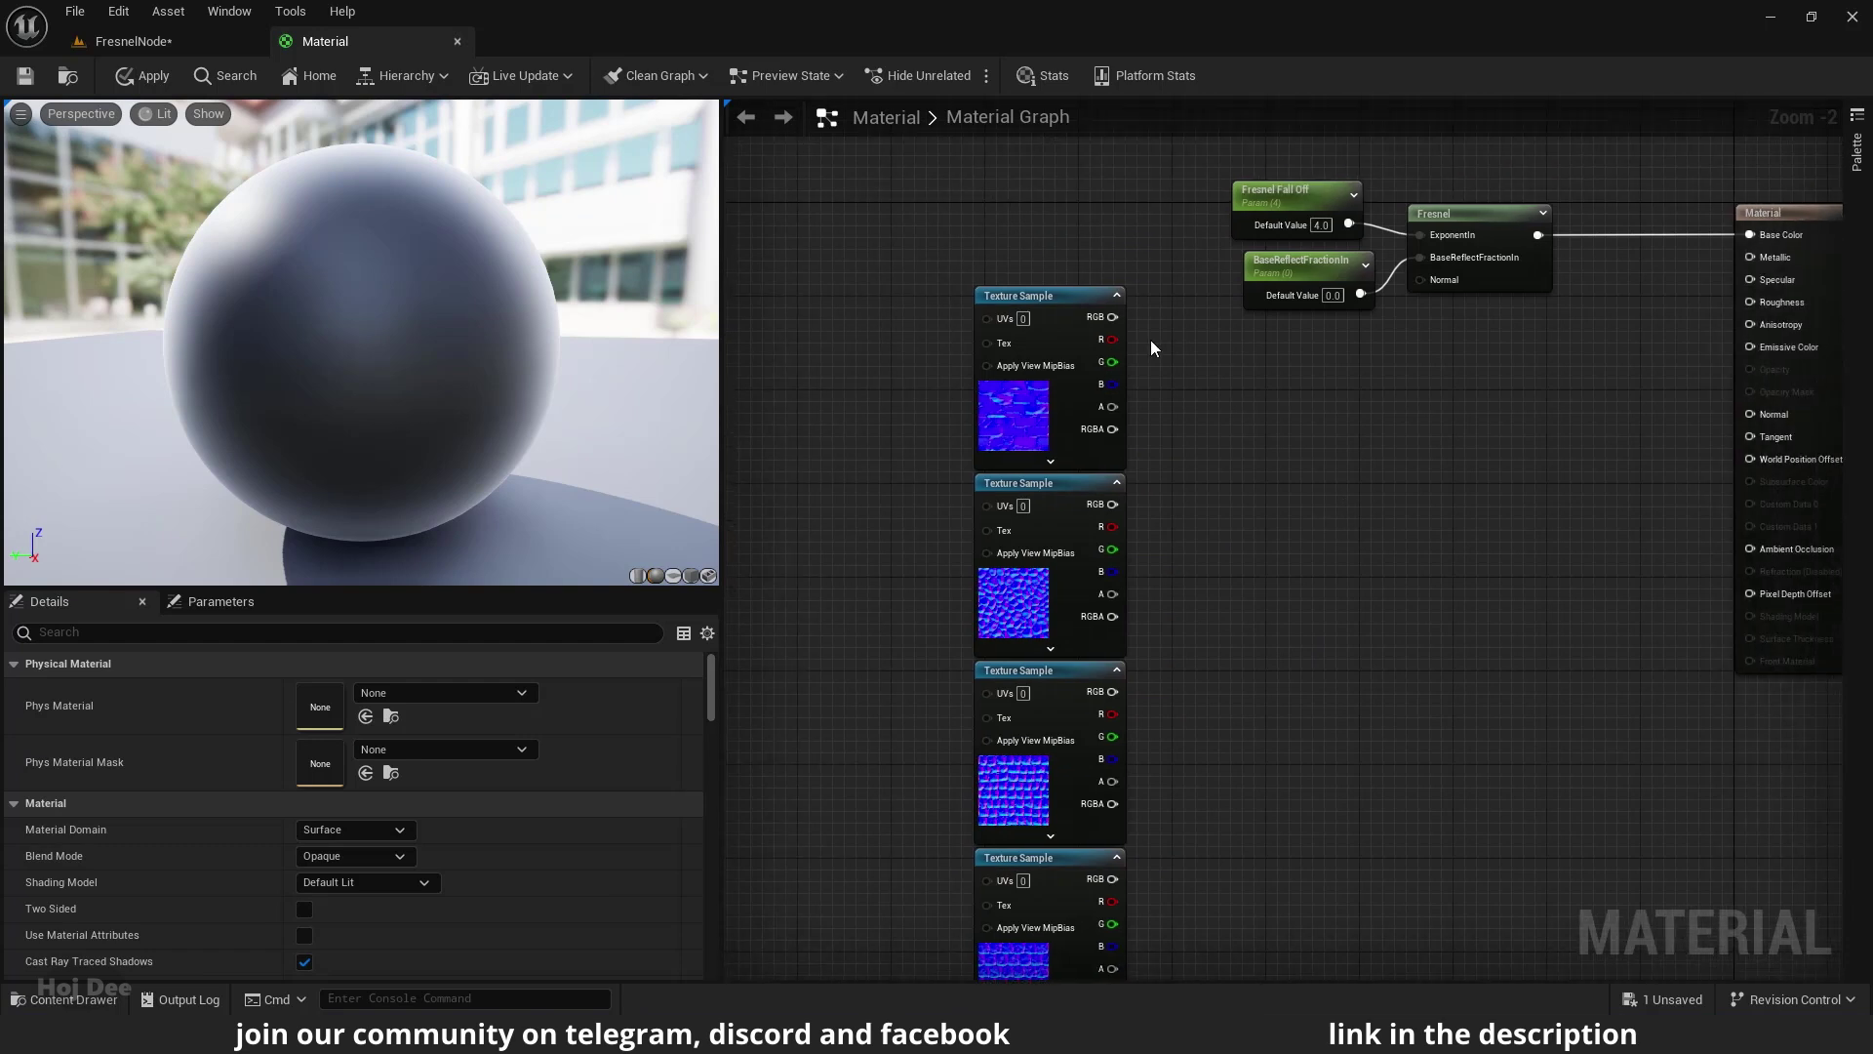
Step: Connect the brick normal texture's RGB output to the material's Normal input and inspect the preview sphere
{"action": "left_click_drag", "start_coordinate": [1113, 316], "coordinate": [1749, 414]}
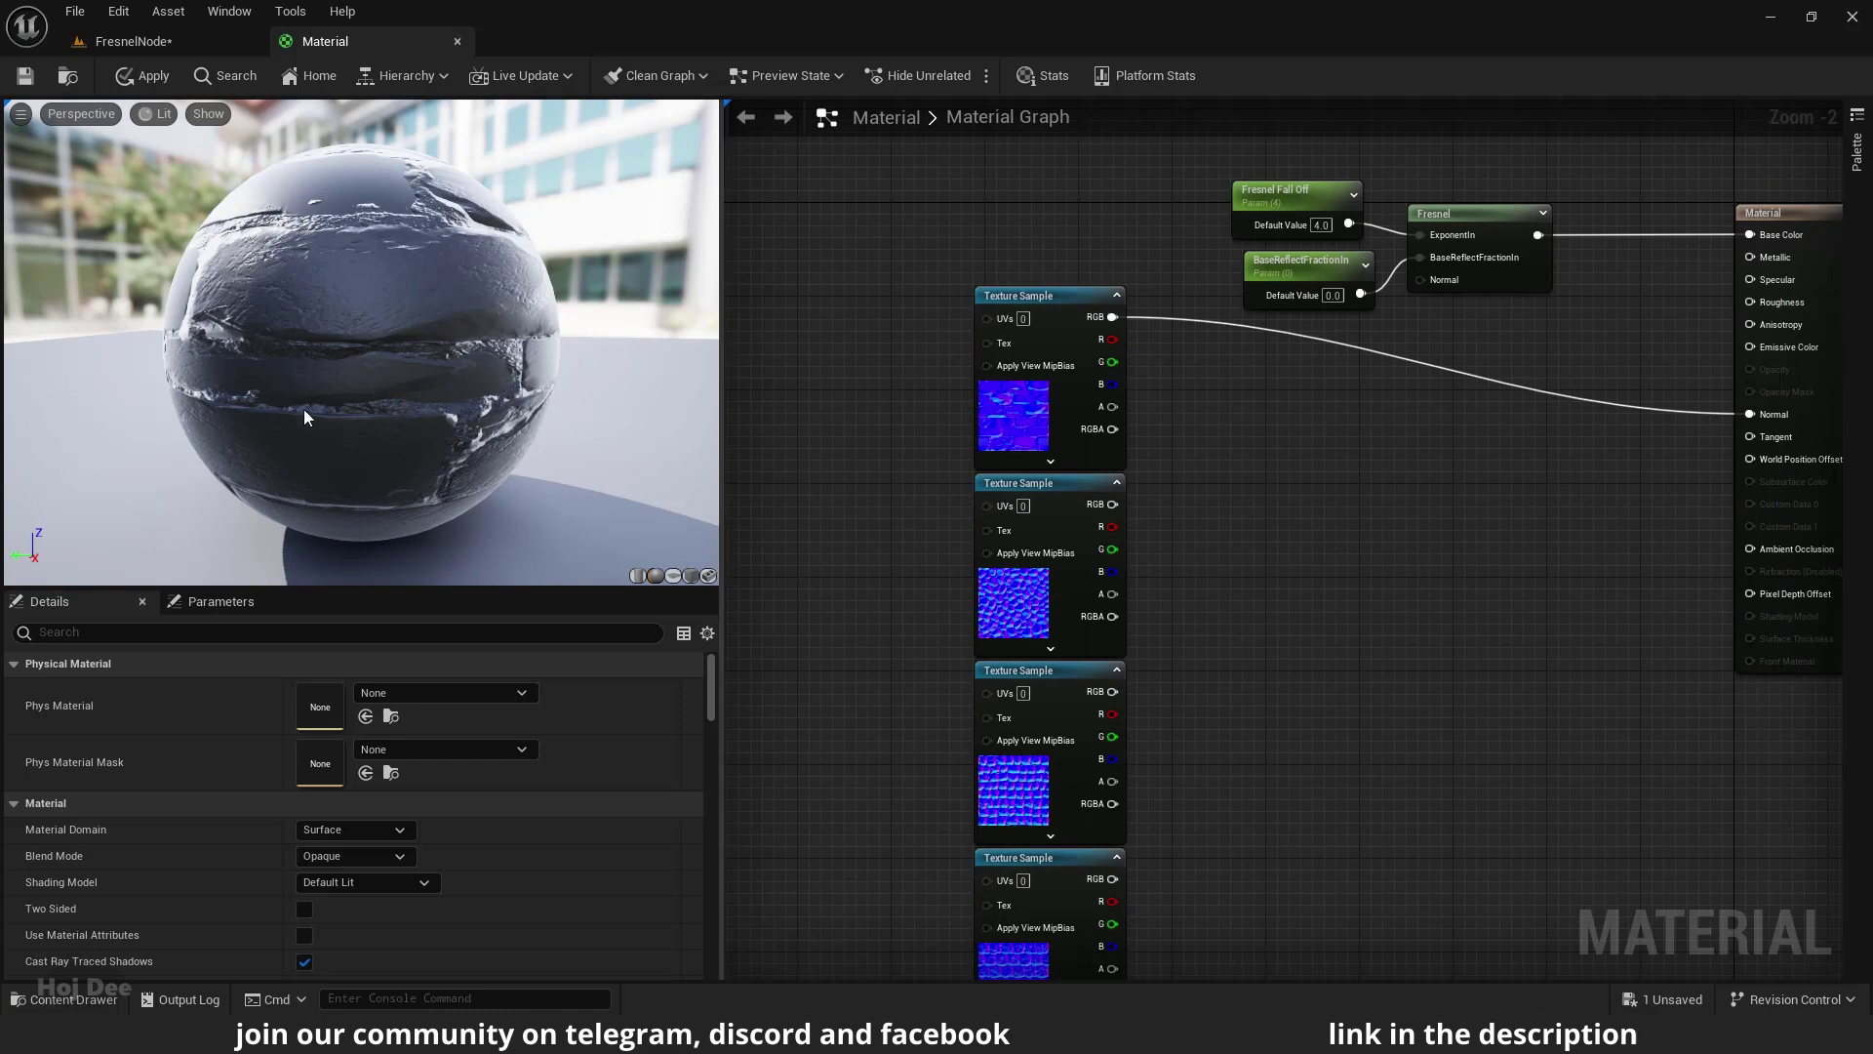
{"action": "scroll", "coordinate": [394, 250], "scroll_direction": "down", "scroll_amount": 5}
{"action": "scroll", "coordinate": [394, 250], "scroll_direction": "up", "scroll_amount": 10}
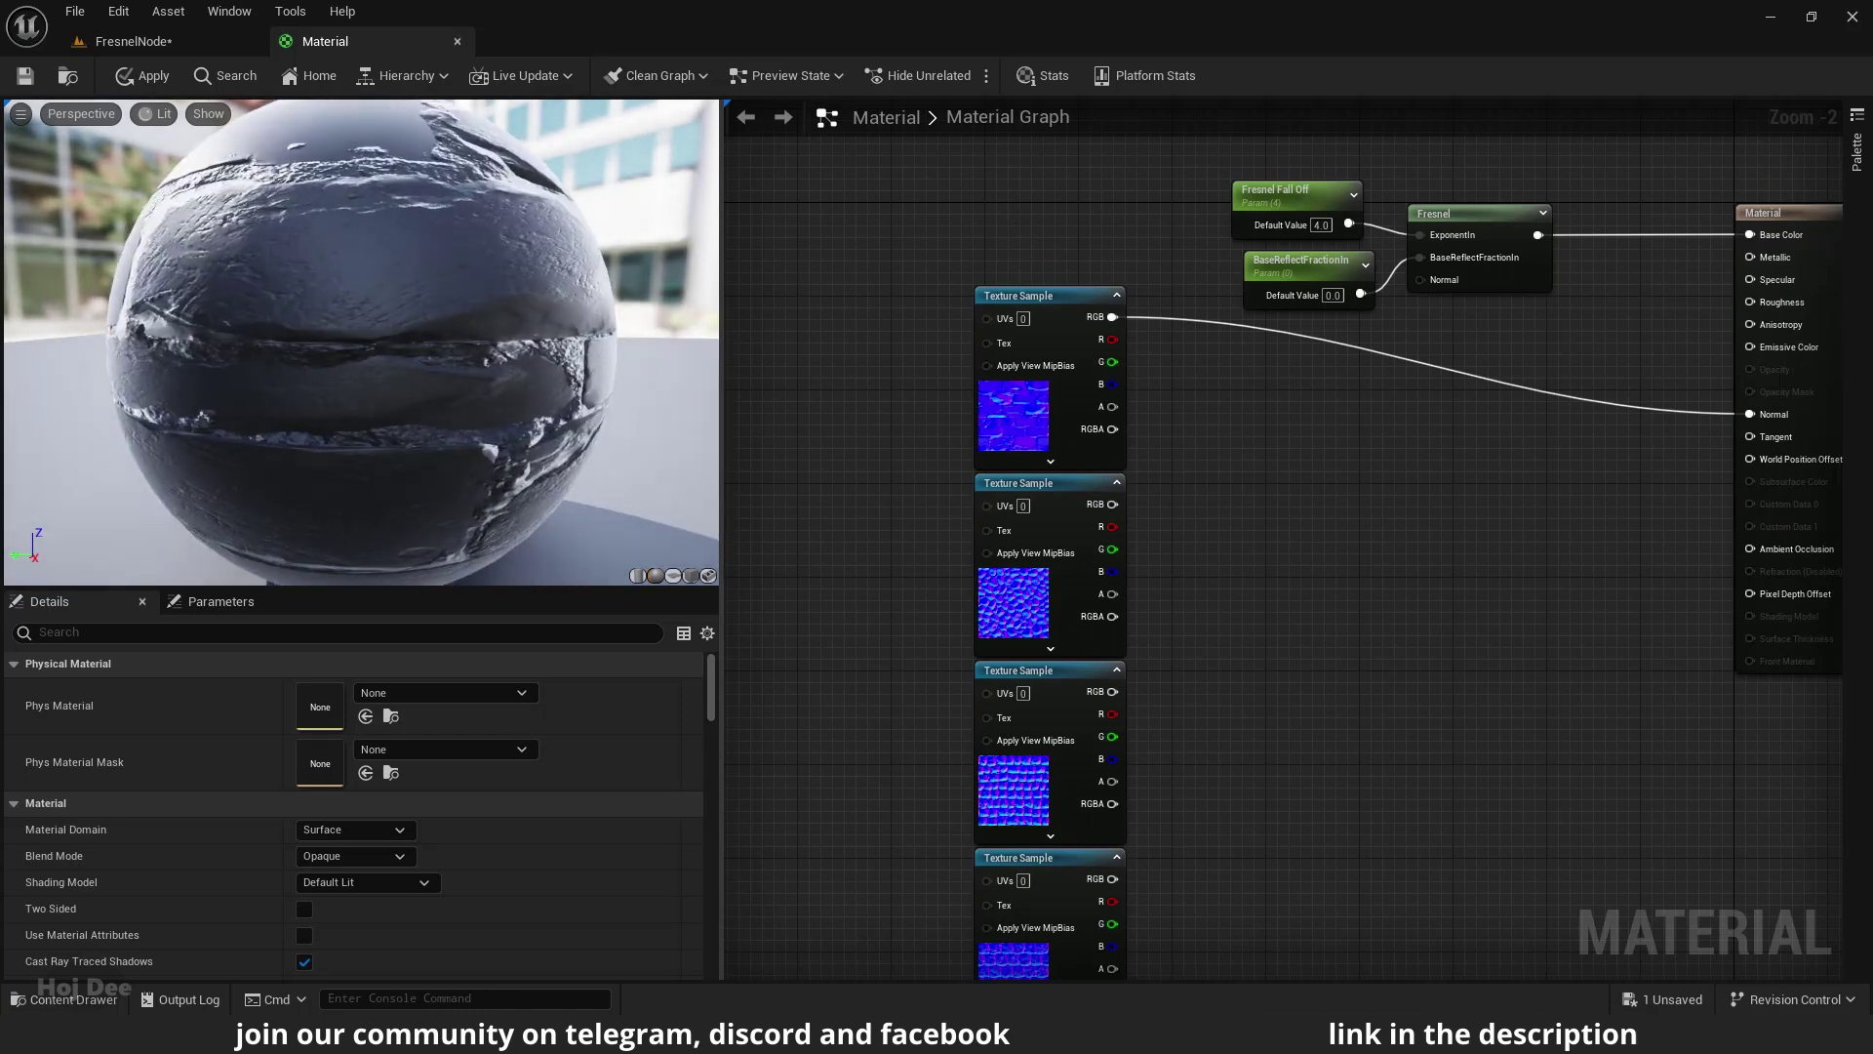
{"action": "left_click_drag", "start_coordinate": [394, 249], "coordinate": [302, 274]}
{"action": "scroll", "coordinate": [396, 248], "scroll_direction": "down", "scroll_amount": 8}
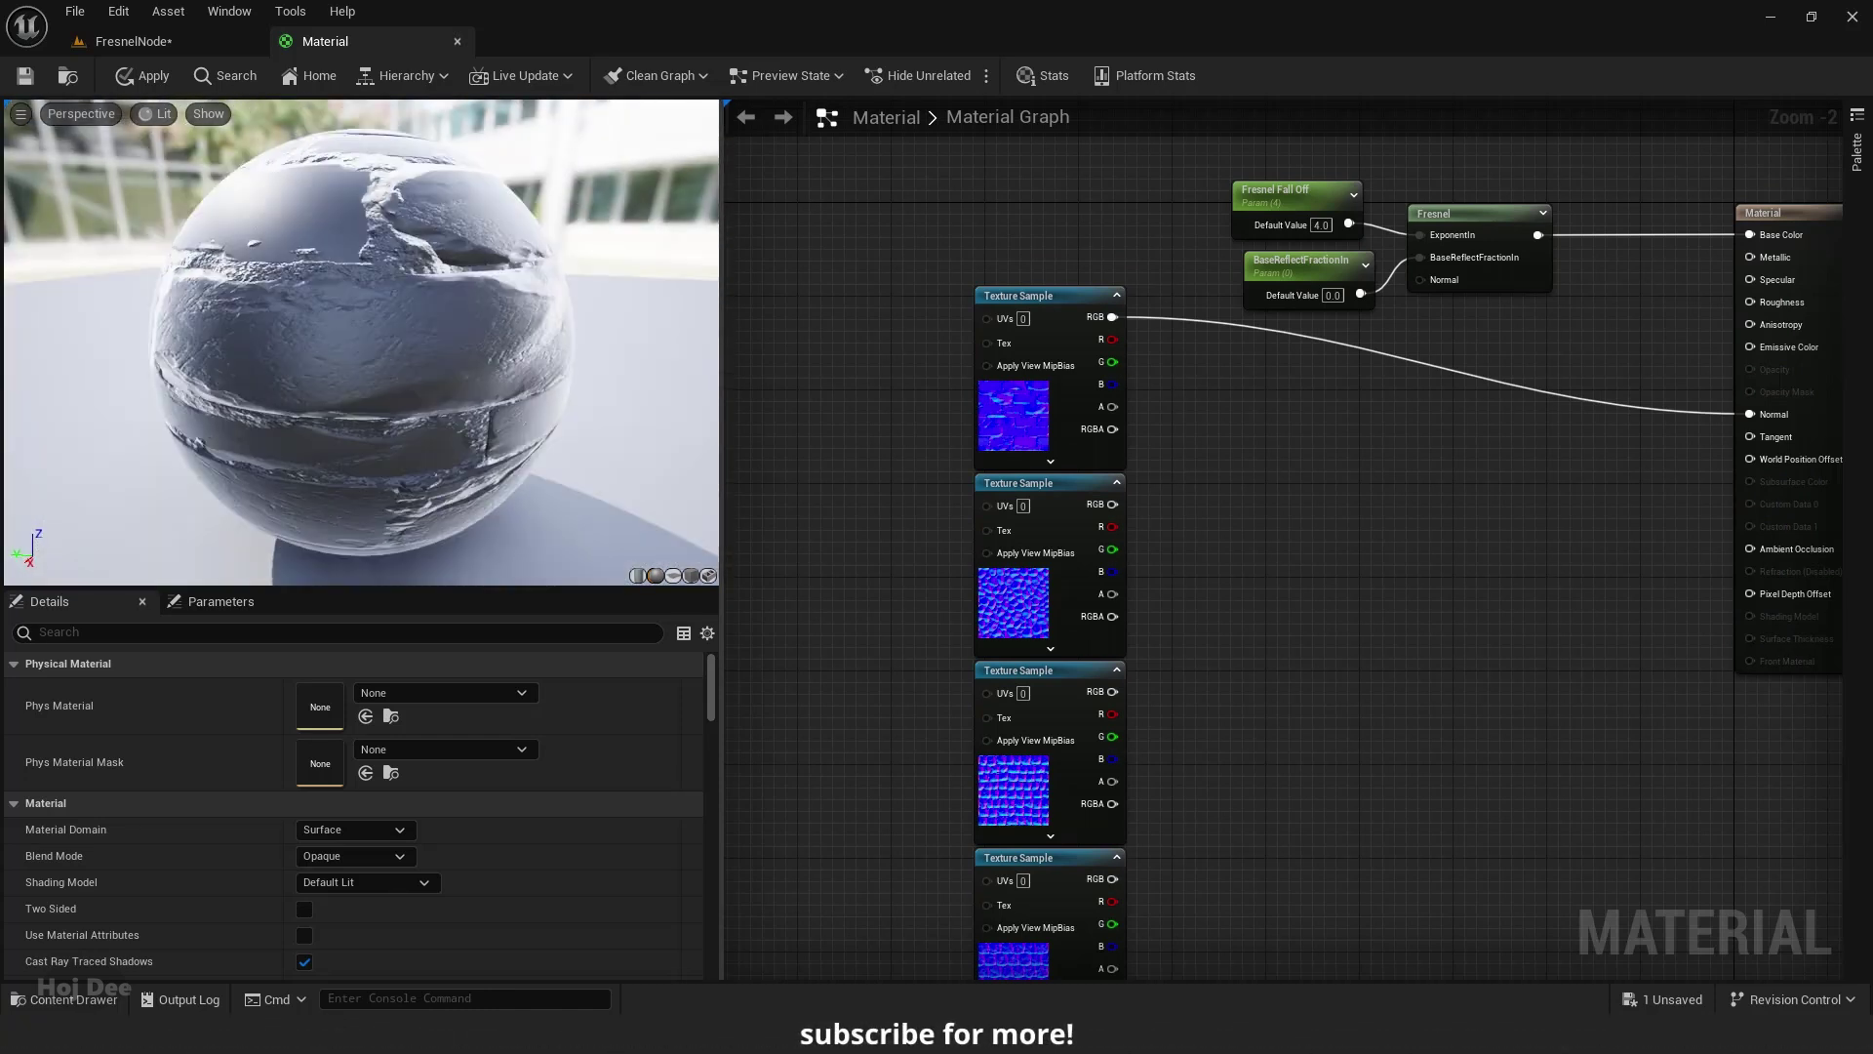
{"action": "right_click_drag", "start_coordinate": [1171, 474], "coordinate": [1079, 400]}
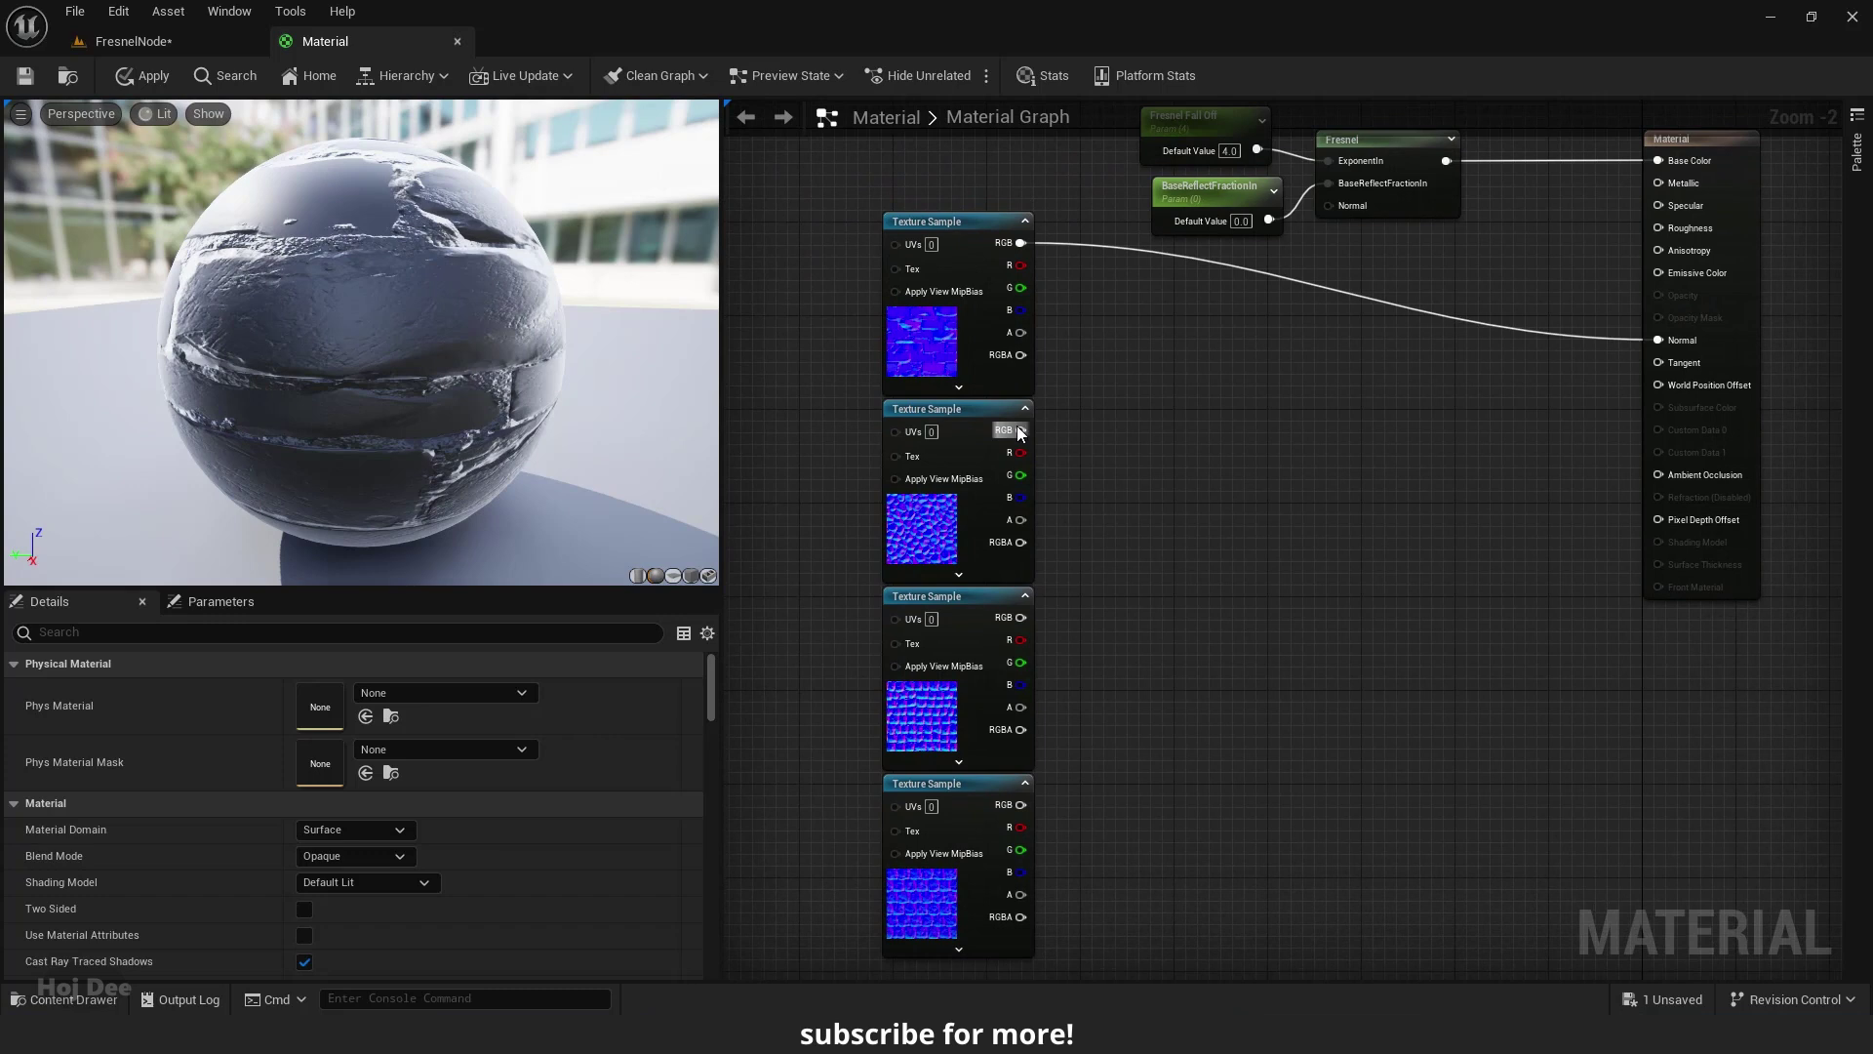
Step: Connect the pebble, rough and smooth cobblestone samples' RGB outputs to the material's Normal input one after another
{"action": "left_click_drag", "start_coordinate": [1021, 430], "coordinate": [1659, 340]}
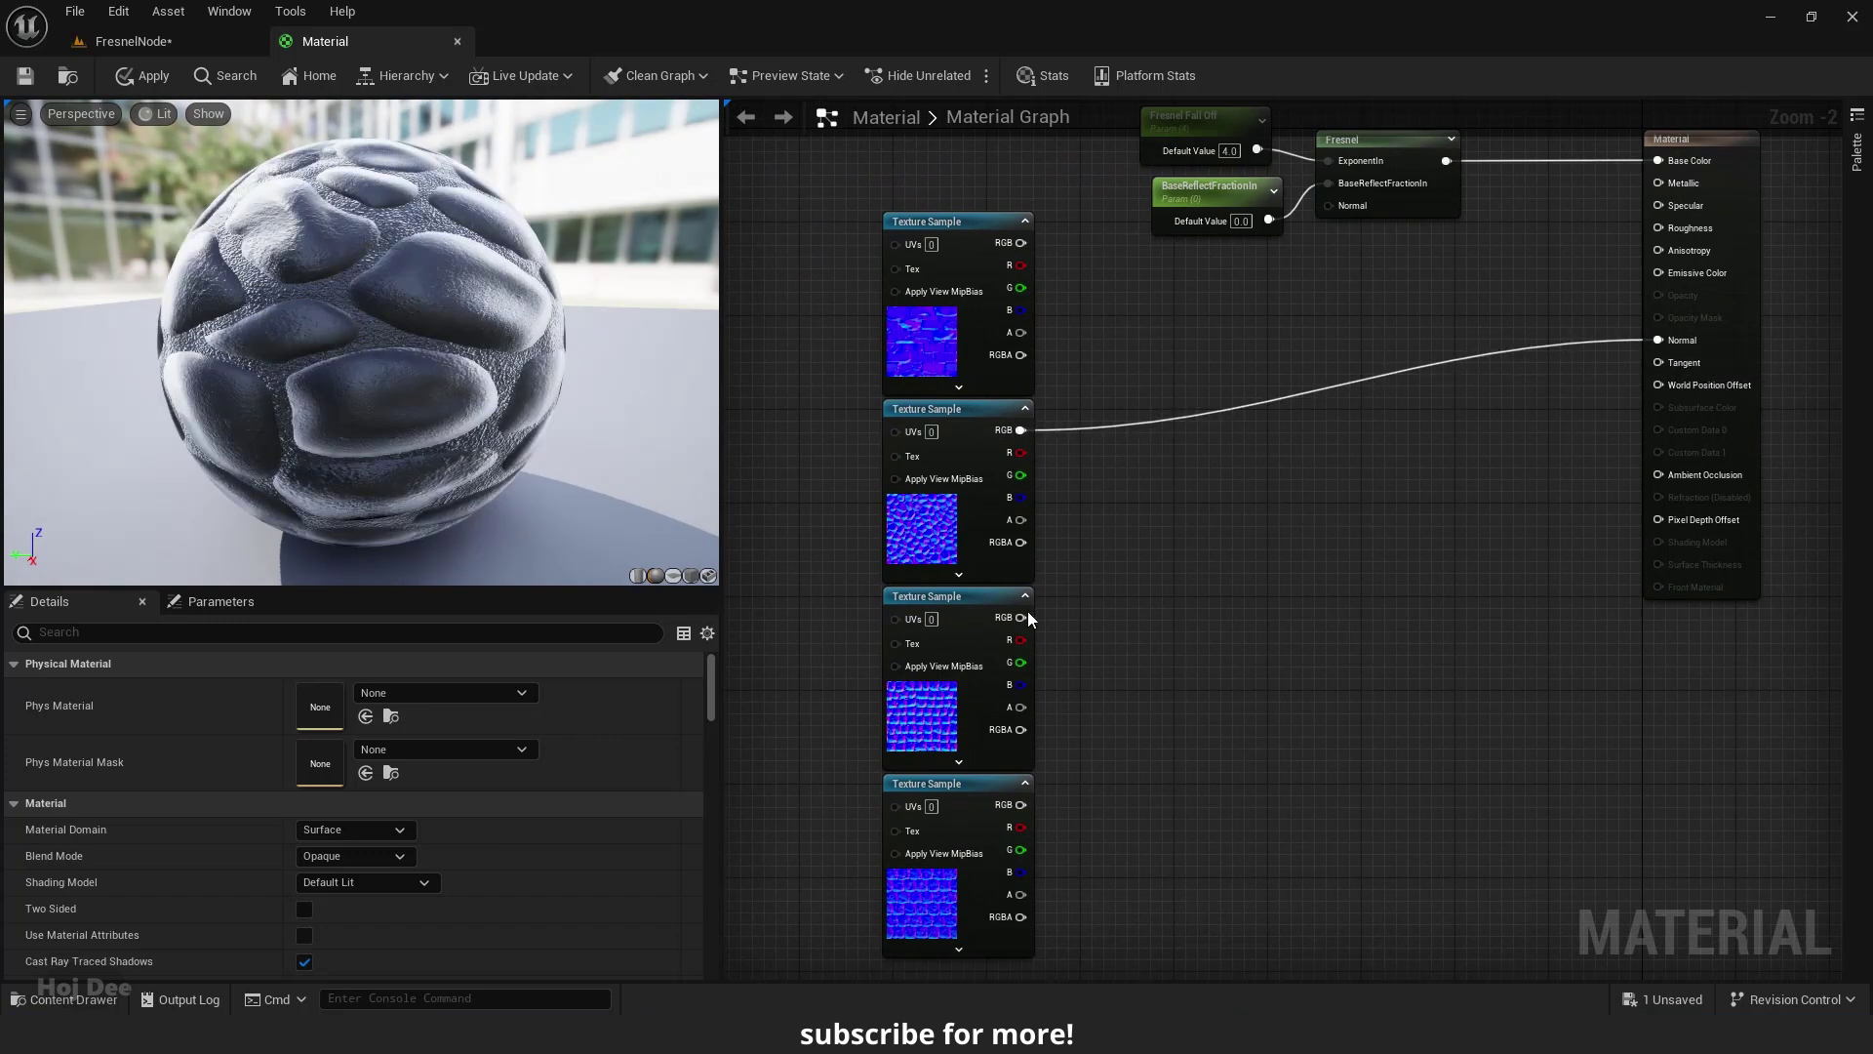
{"action": "left_click_drag", "start_coordinate": [1029, 619], "coordinate": [1659, 341]}
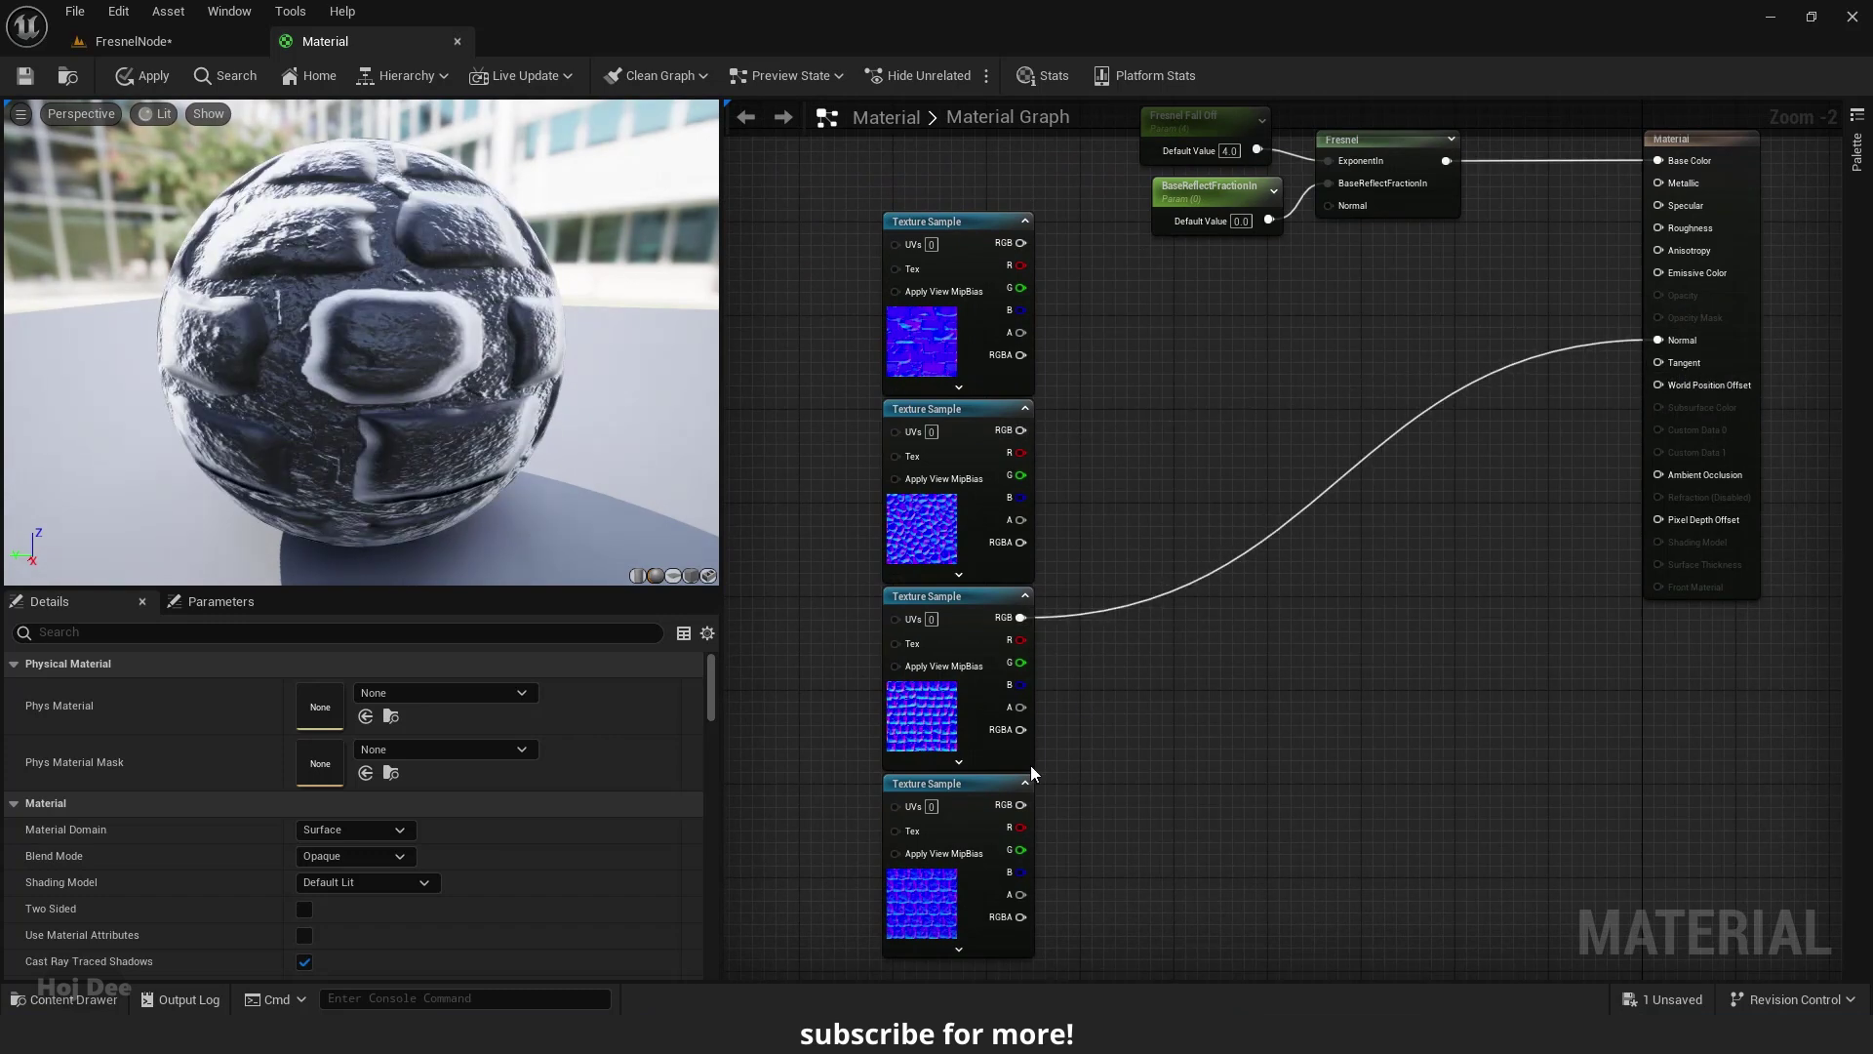
{"action": "left_click_drag", "start_coordinate": [1020, 804], "coordinate": [1660, 339]}
Step: Add a FlattenNormal node and wire it between the smooth cobblestone sample's RGB output and the material's Normal input
{"action": "right_click", "coordinate": [1305, 406]}
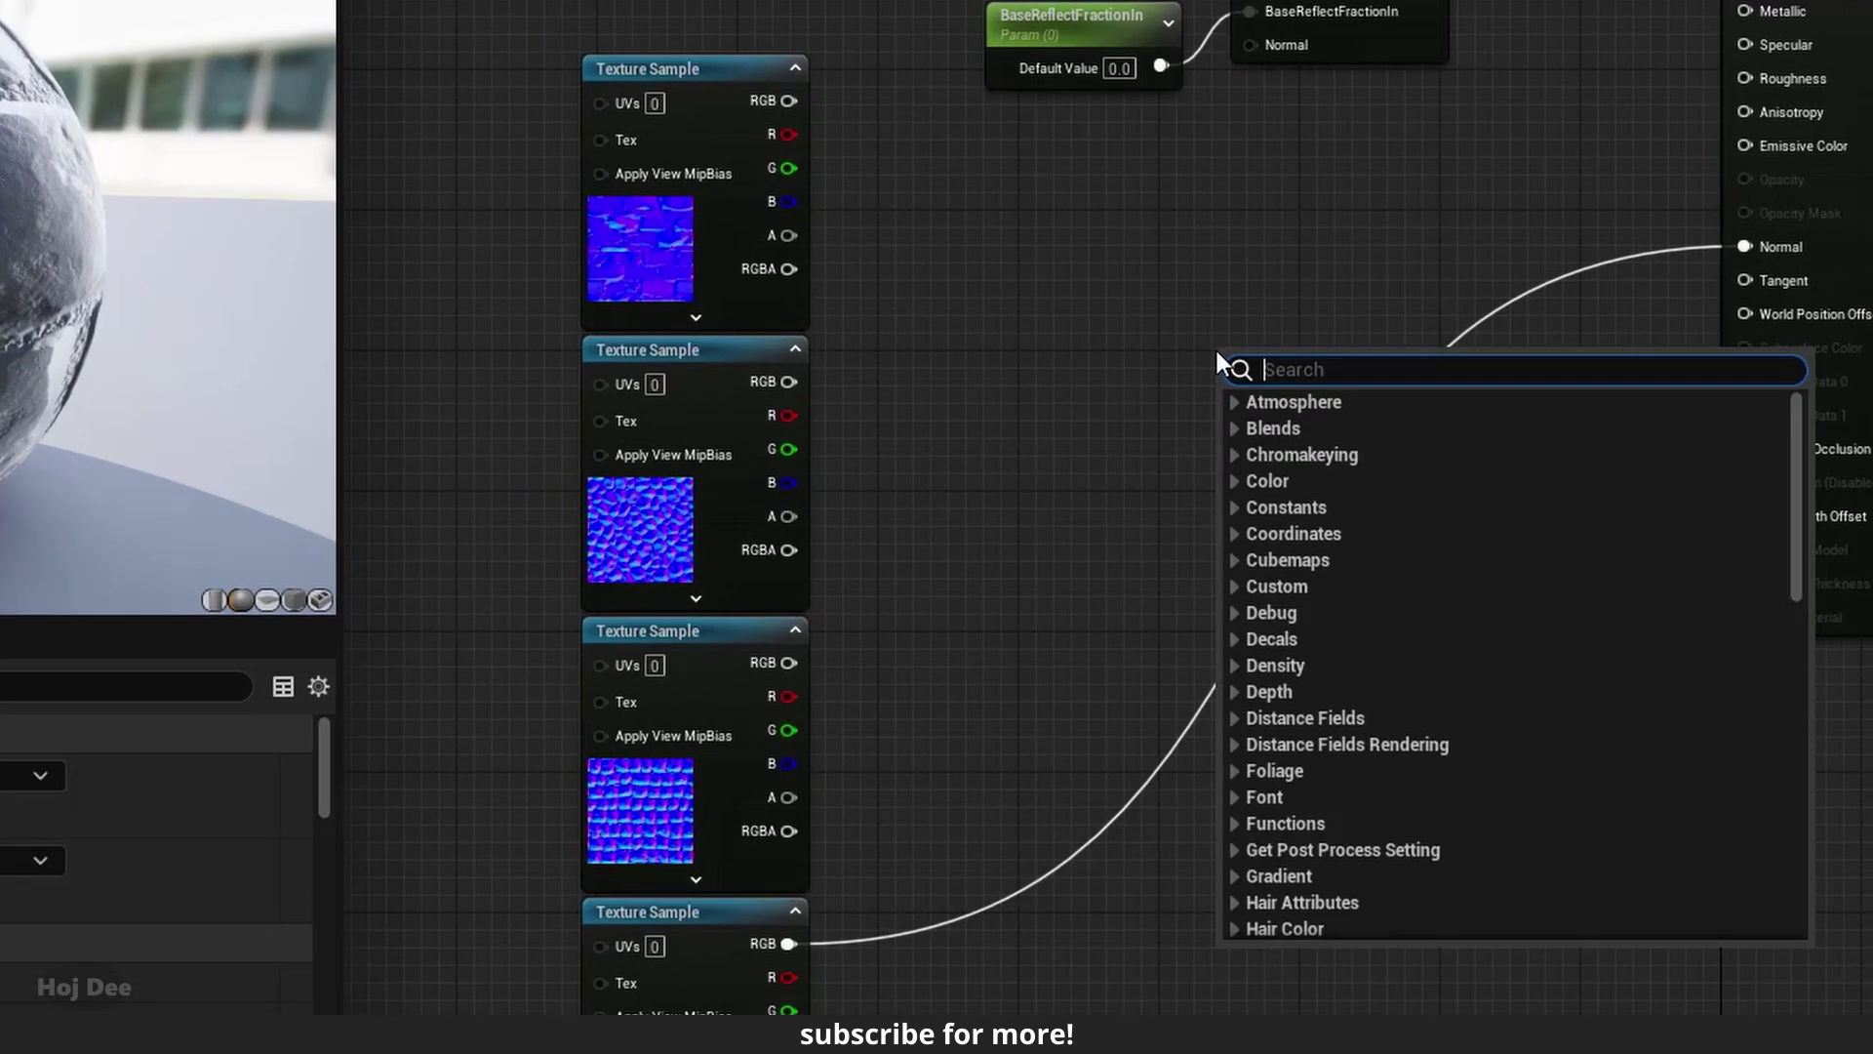
{"action": "type", "text": "flatten n"}
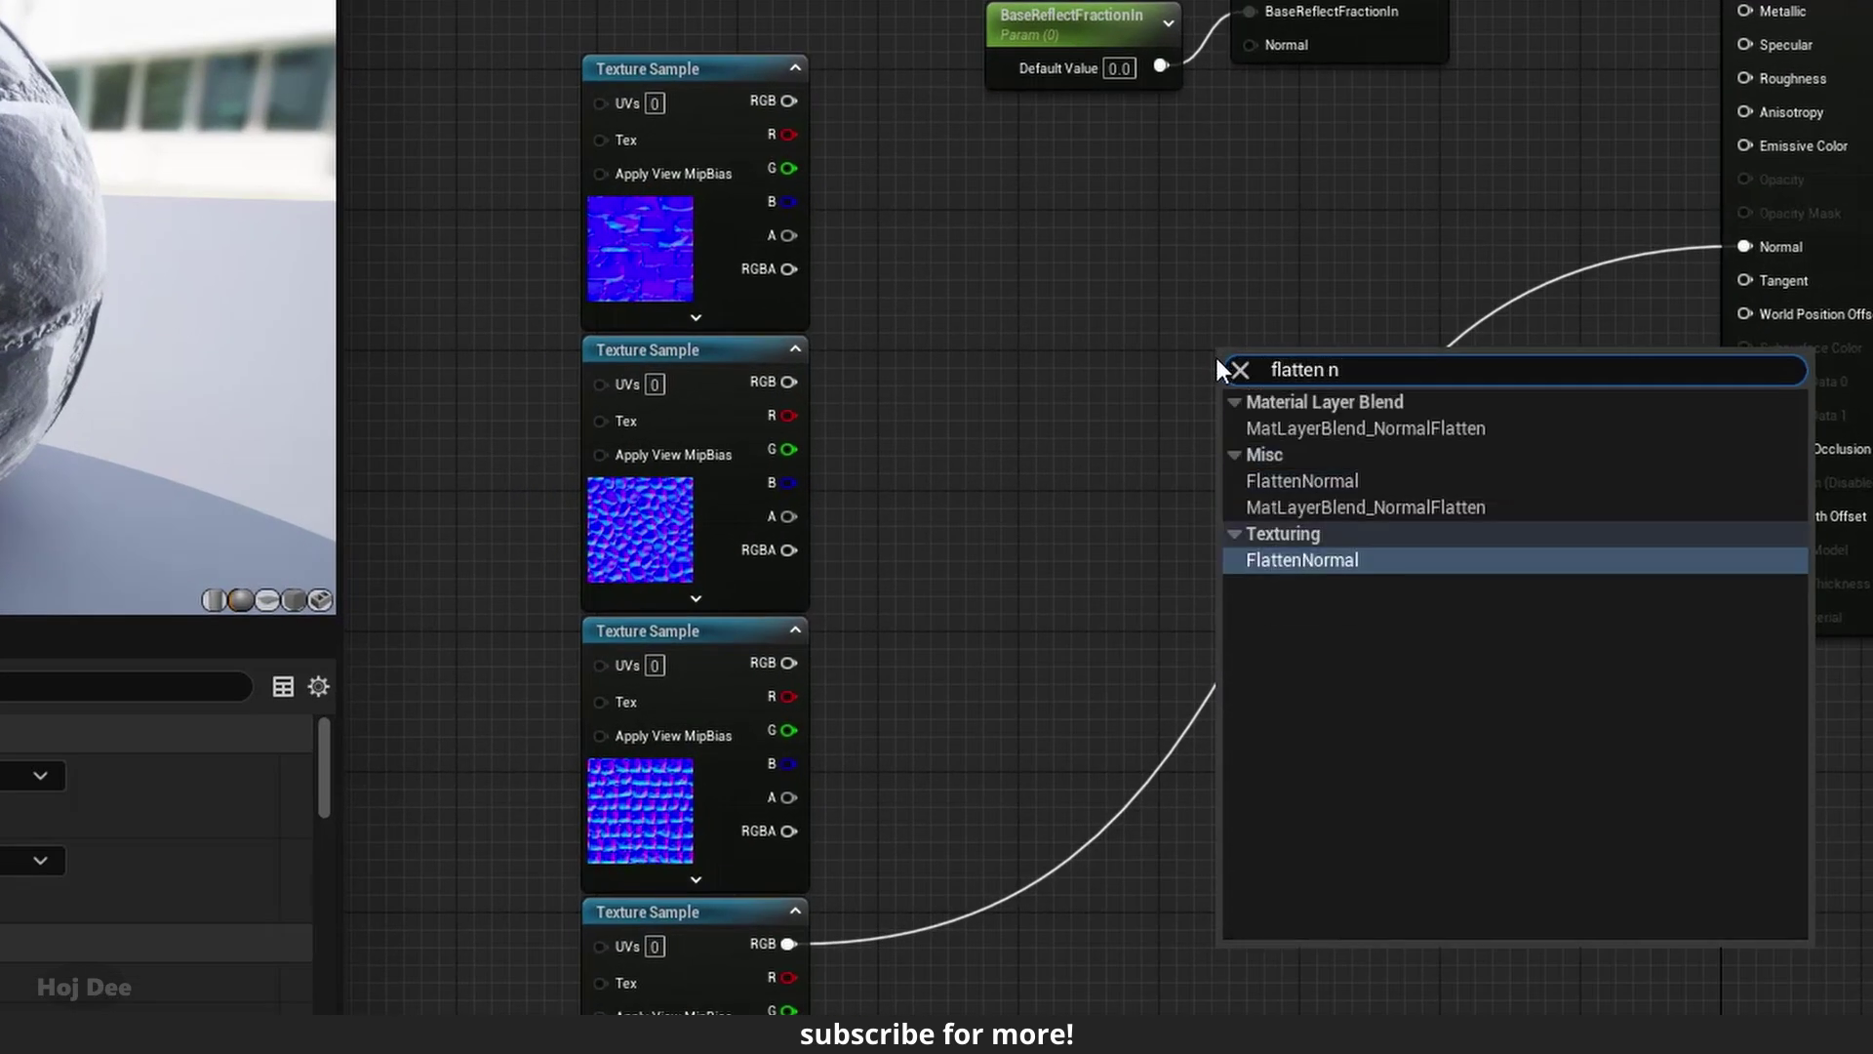
{"action": "left_click", "coordinate": [1288, 560]}
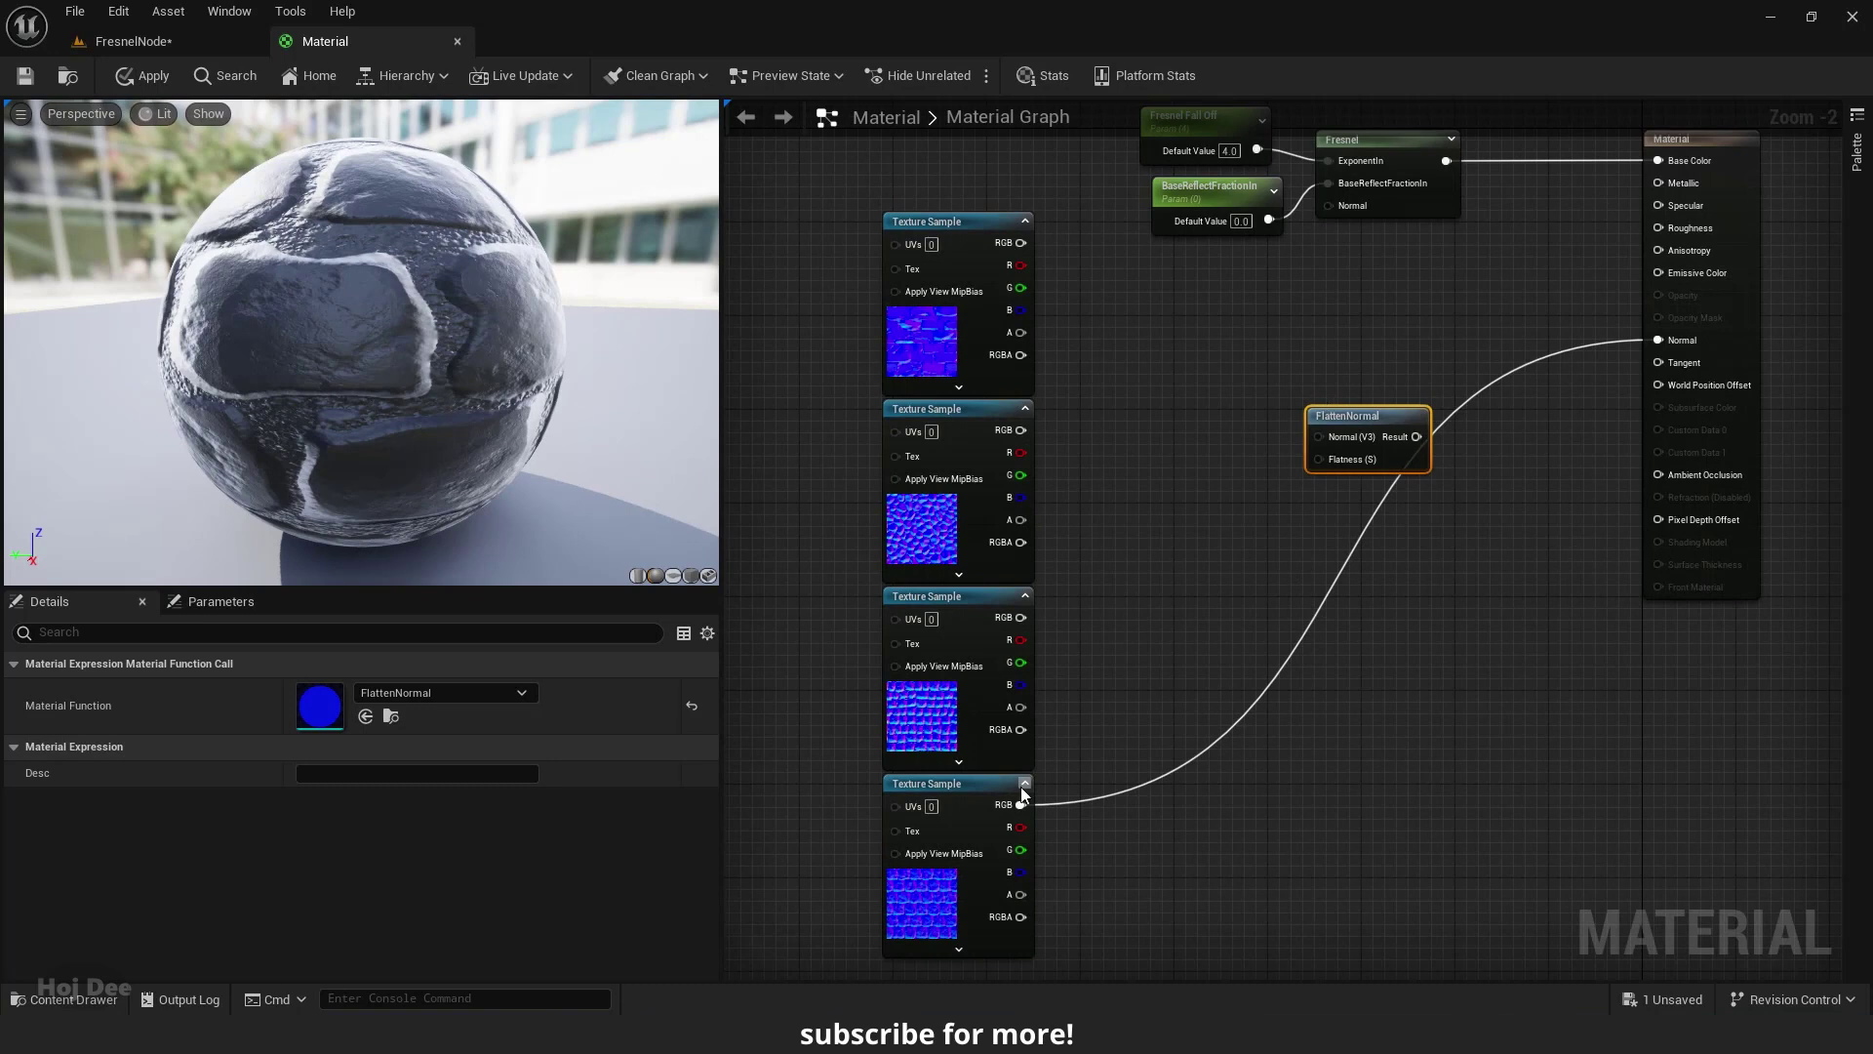
{"action": "left_click_drag", "start_coordinate": [1021, 804], "coordinate": [1661, 342]}
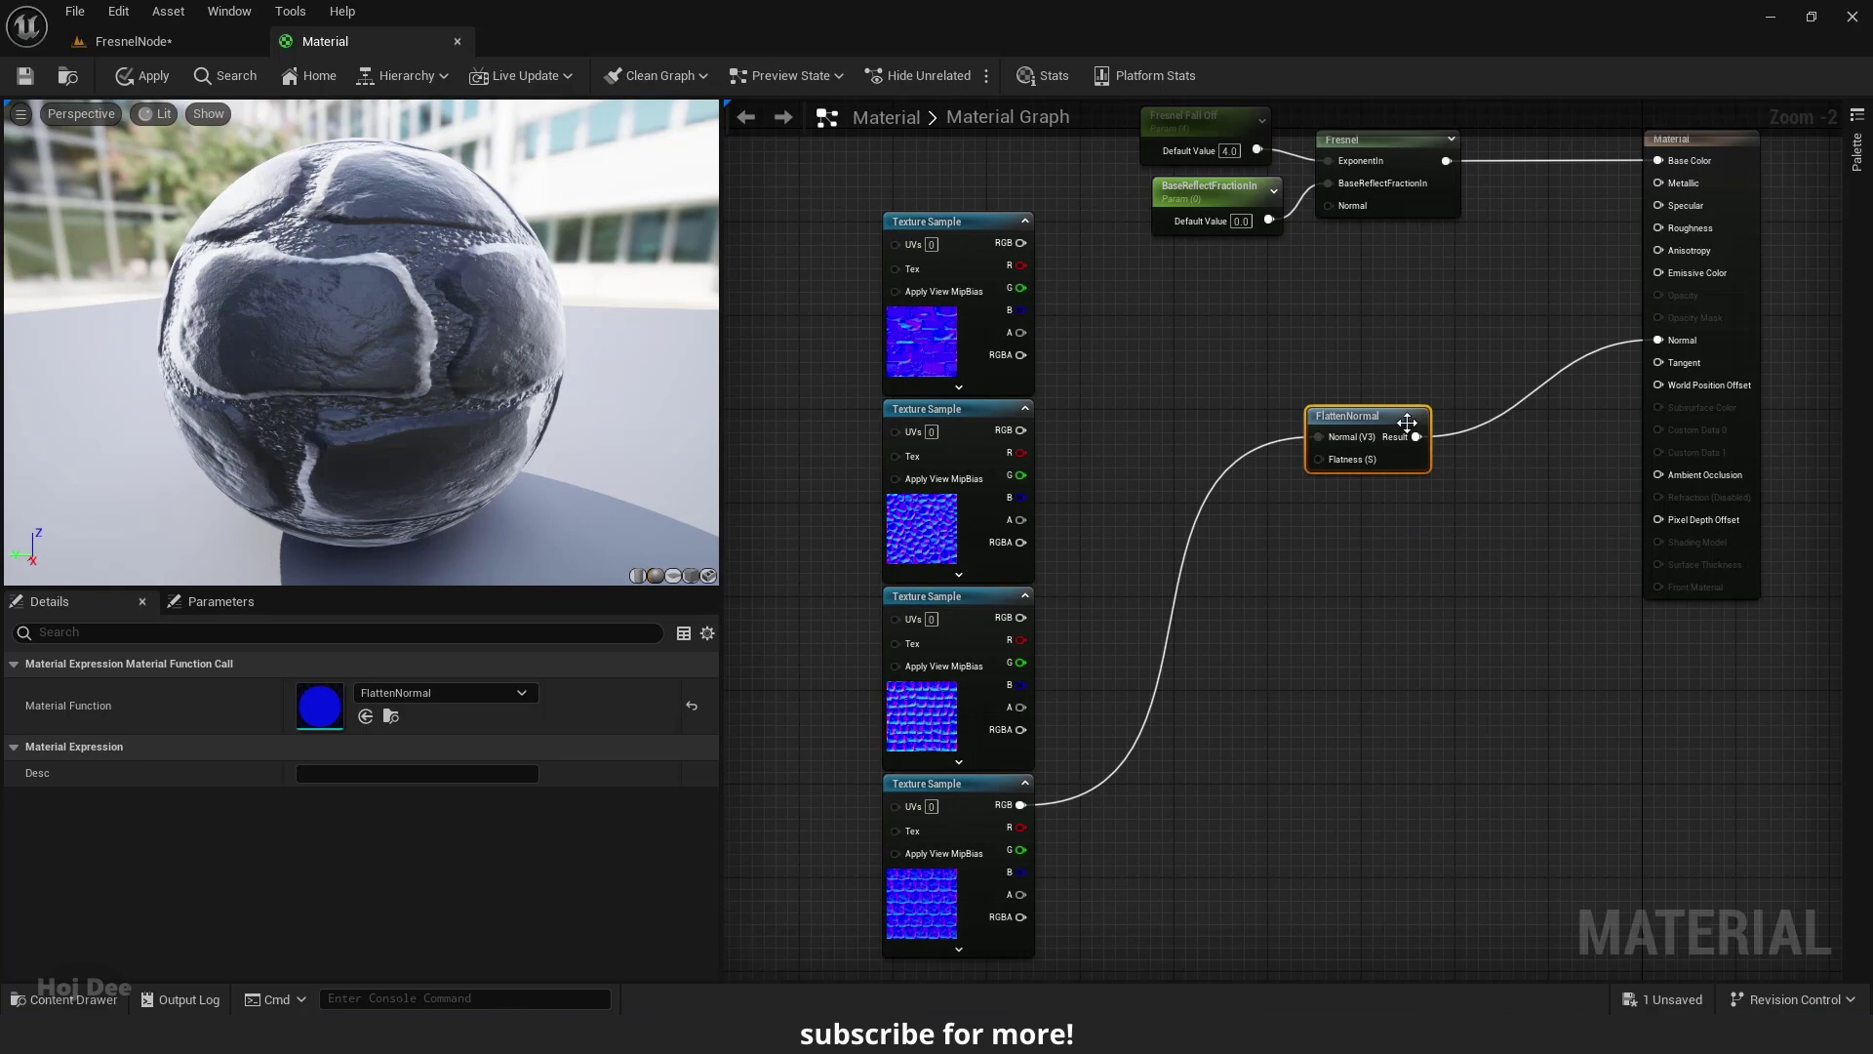
{"action": "left_click_drag", "start_coordinate": [1405, 422], "coordinate": [1528, 325]}
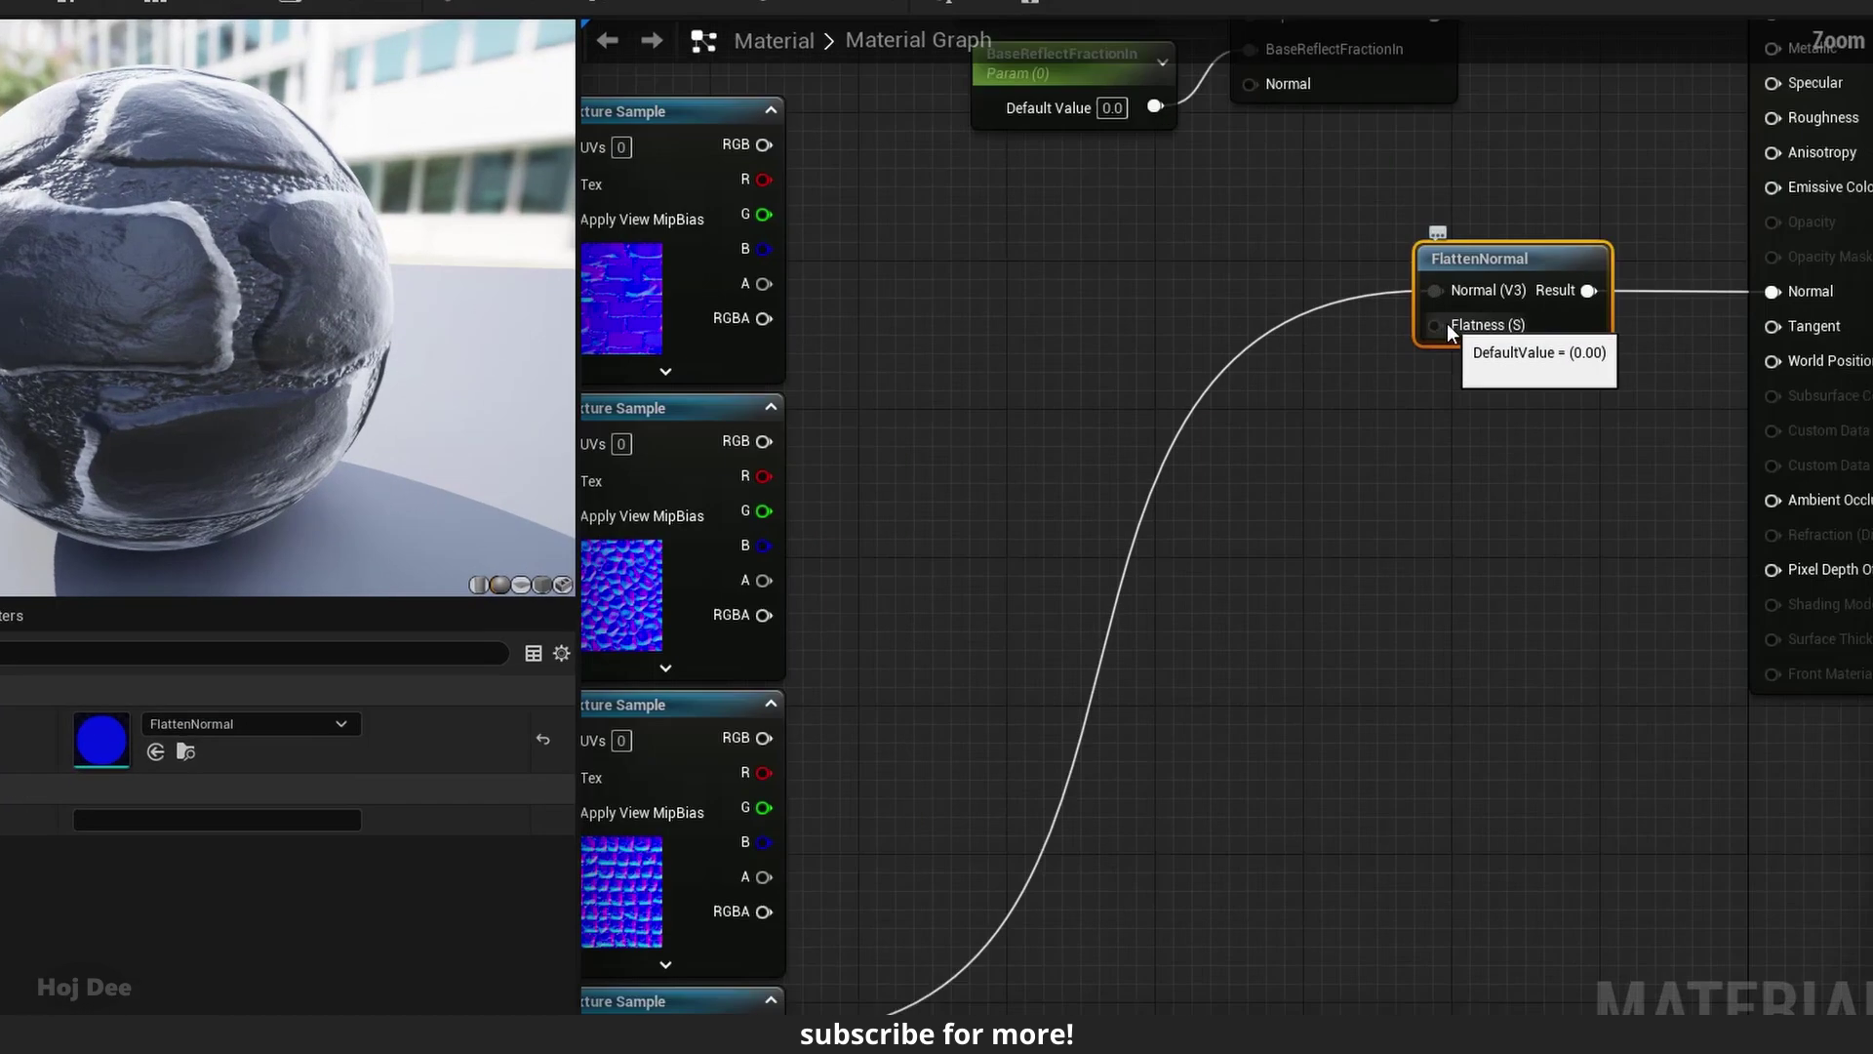
Step: Promote FlattenNormal's Flatness (S) input to a parameter and place the parameter node below FlattenNormal
{"action": "right_click", "coordinate": [1448, 324]}
{"action": "left_click", "coordinate": [1488, 473]}
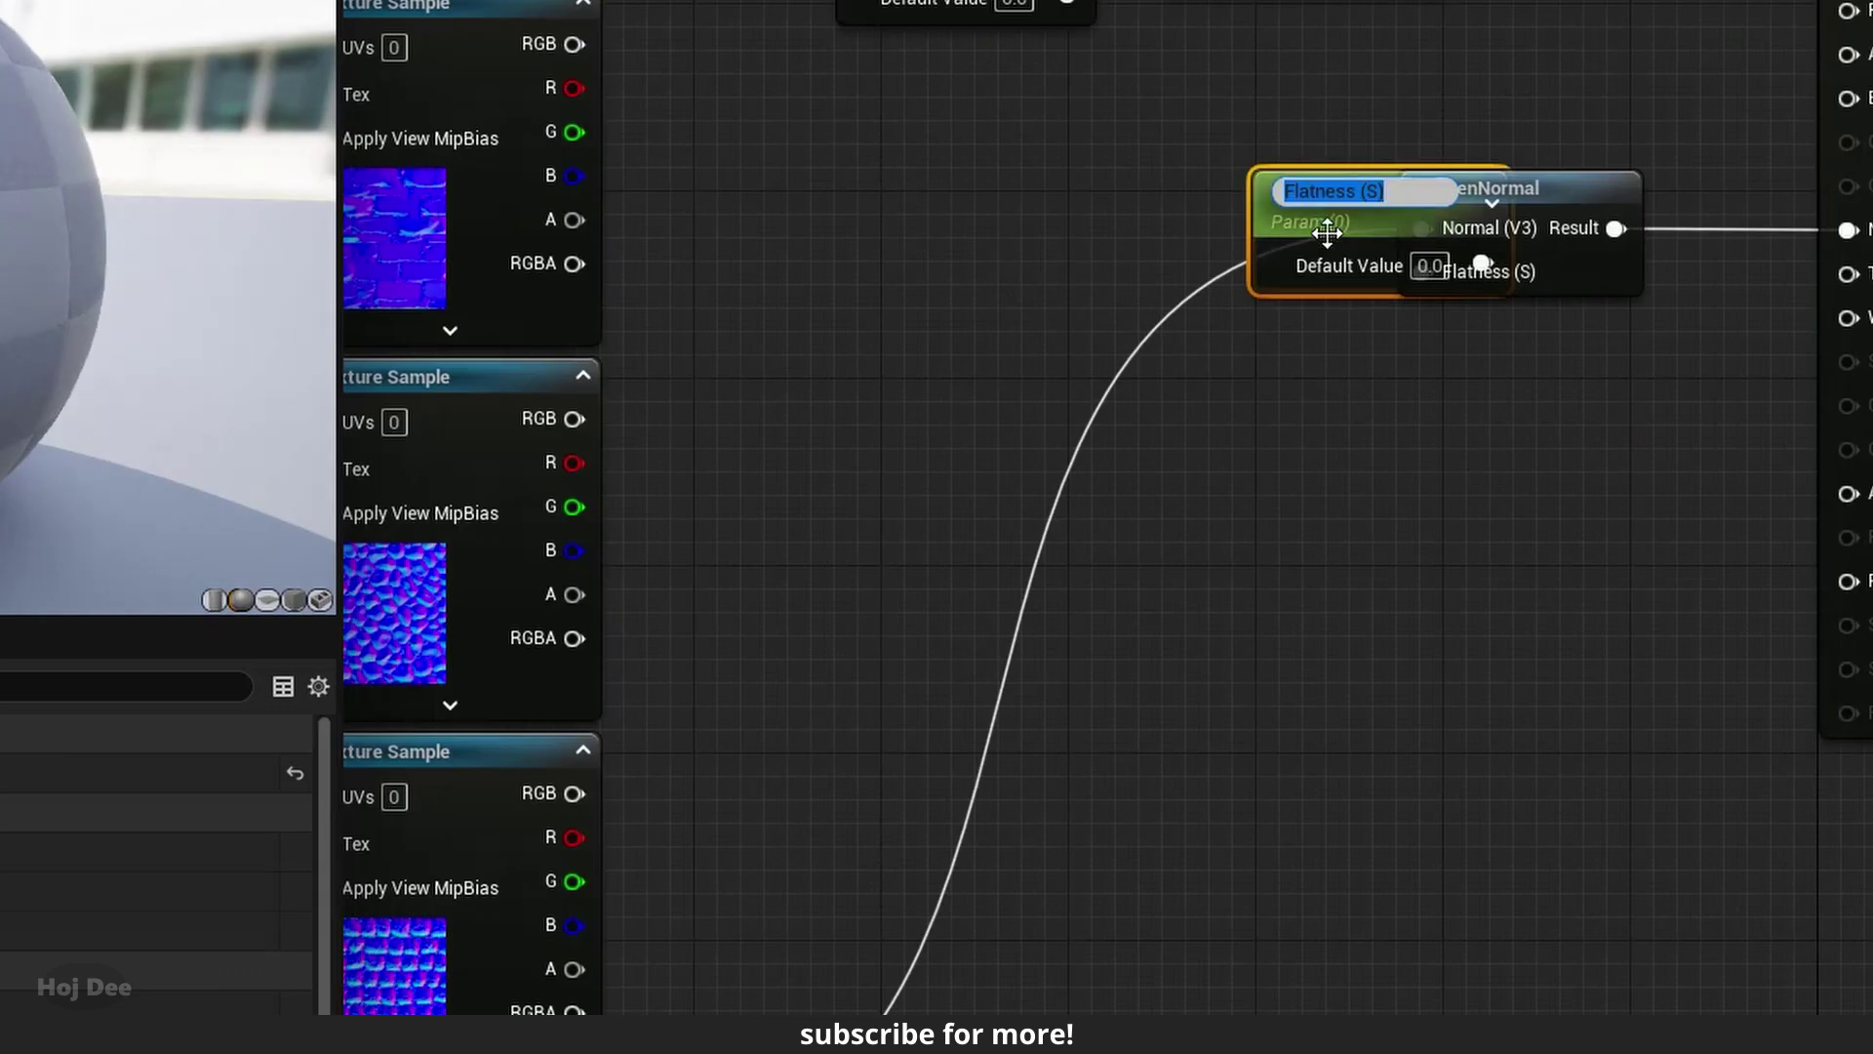
{"action": "left_click_drag", "start_coordinate": [1327, 233], "coordinate": [1265, 422]}
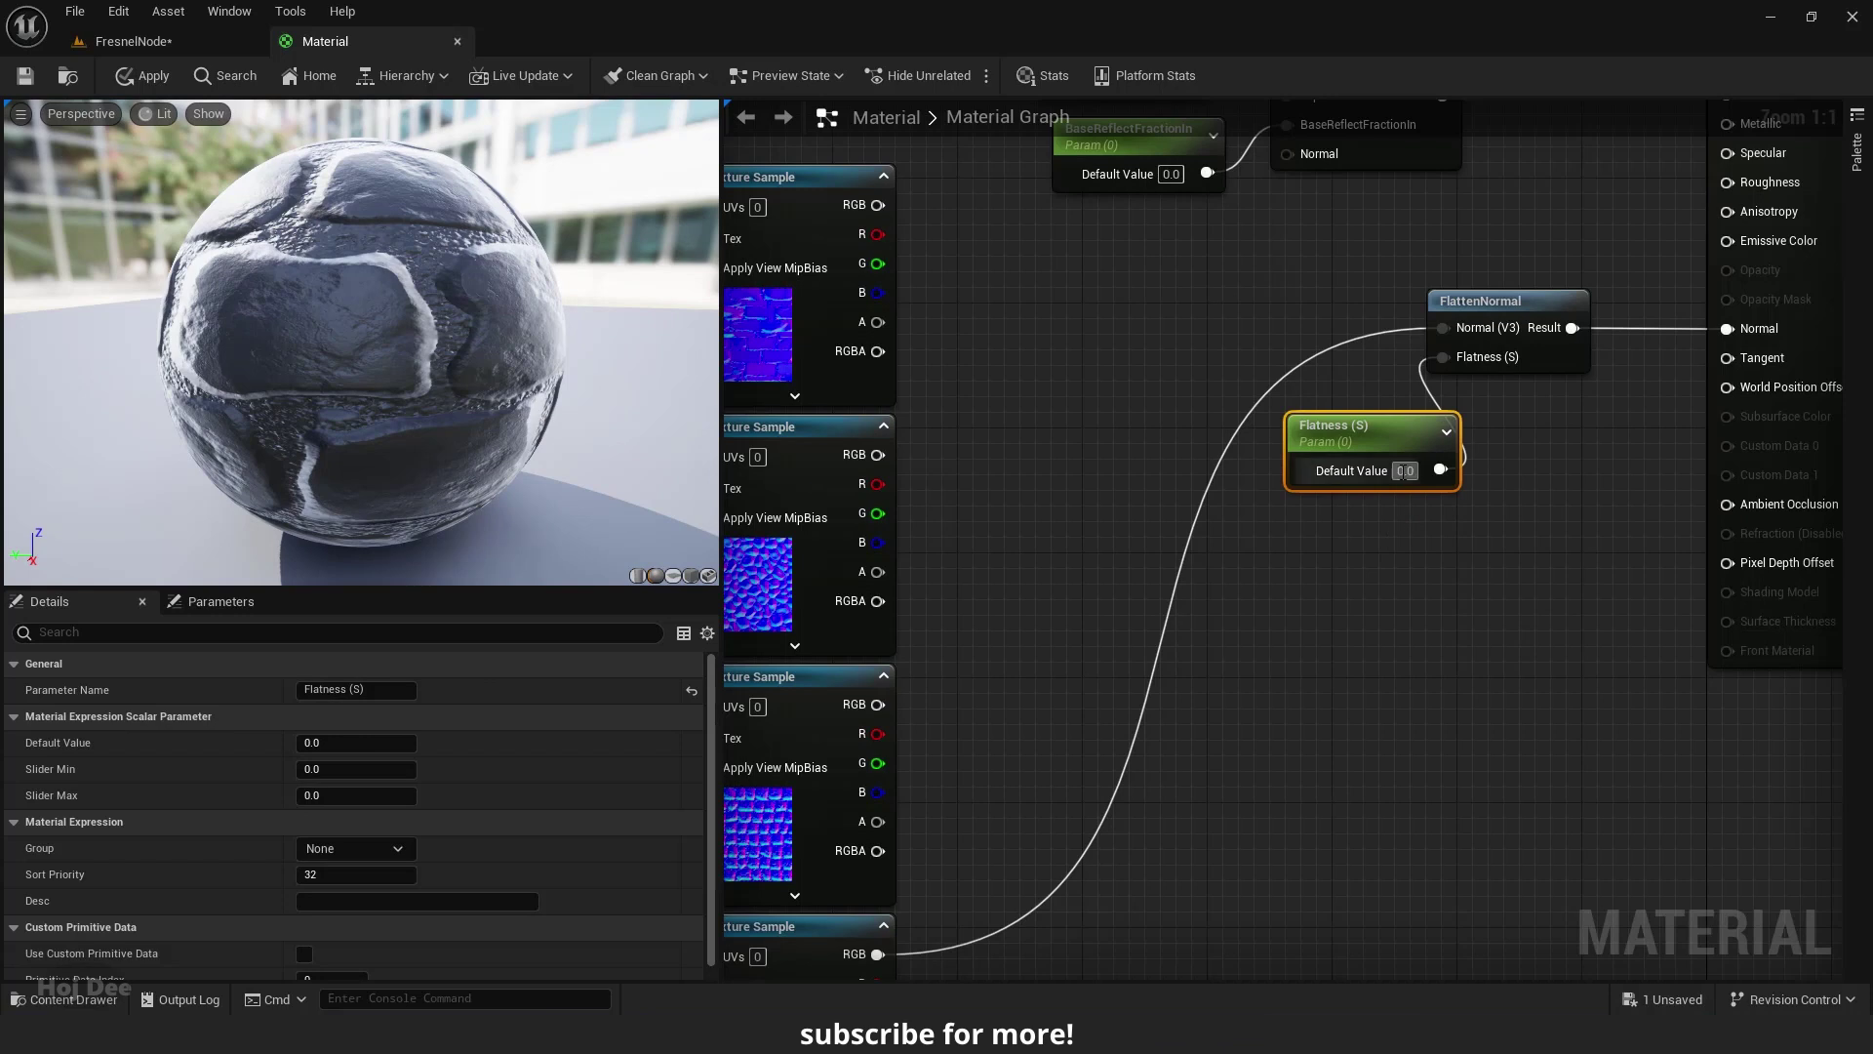
Step: Try Flatness default values of 1, 0.6, 0.7, 0.8, 0.2, 0.3, 0.4 and 0.5, and set it back to 0
{"action": "type", "text": "1"}
{"action": "key", "text": "Return"}
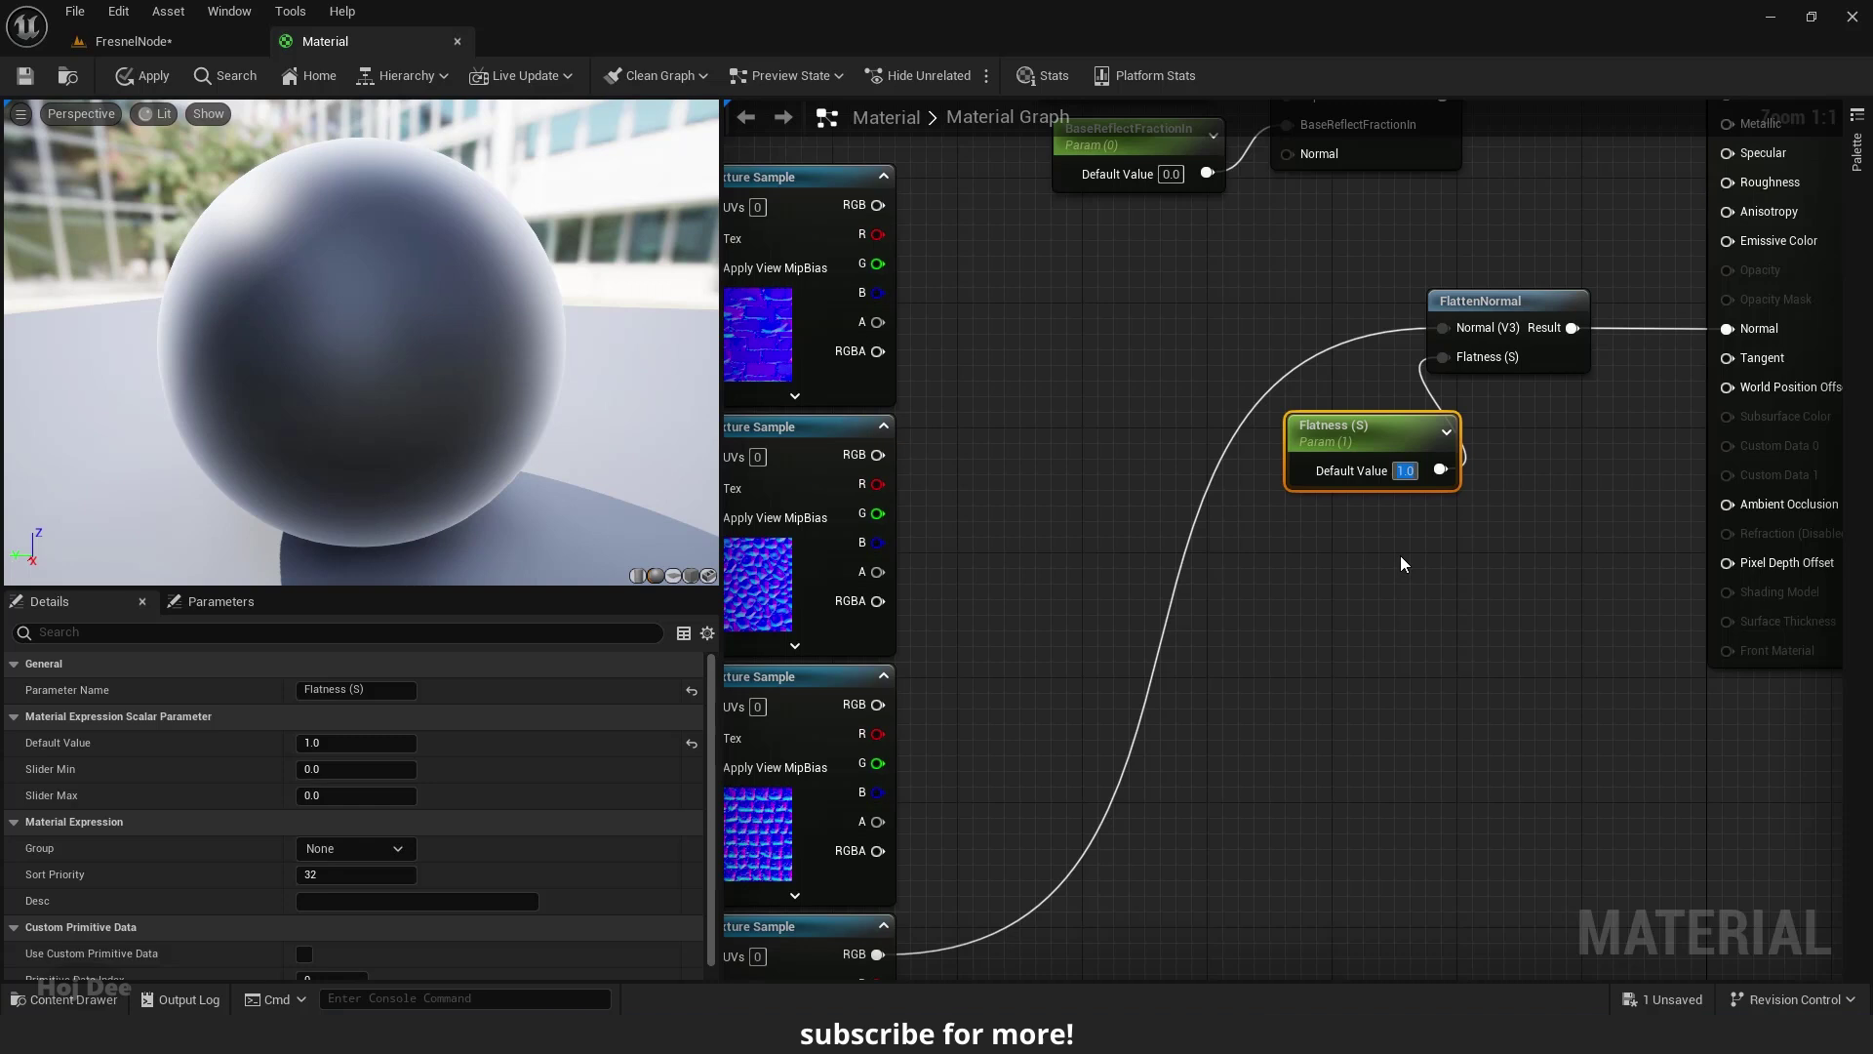
{"action": "type", "text": "0.6"}
{"action": "key", "text": "Return"}
{"action": "type", "text": ".7"}
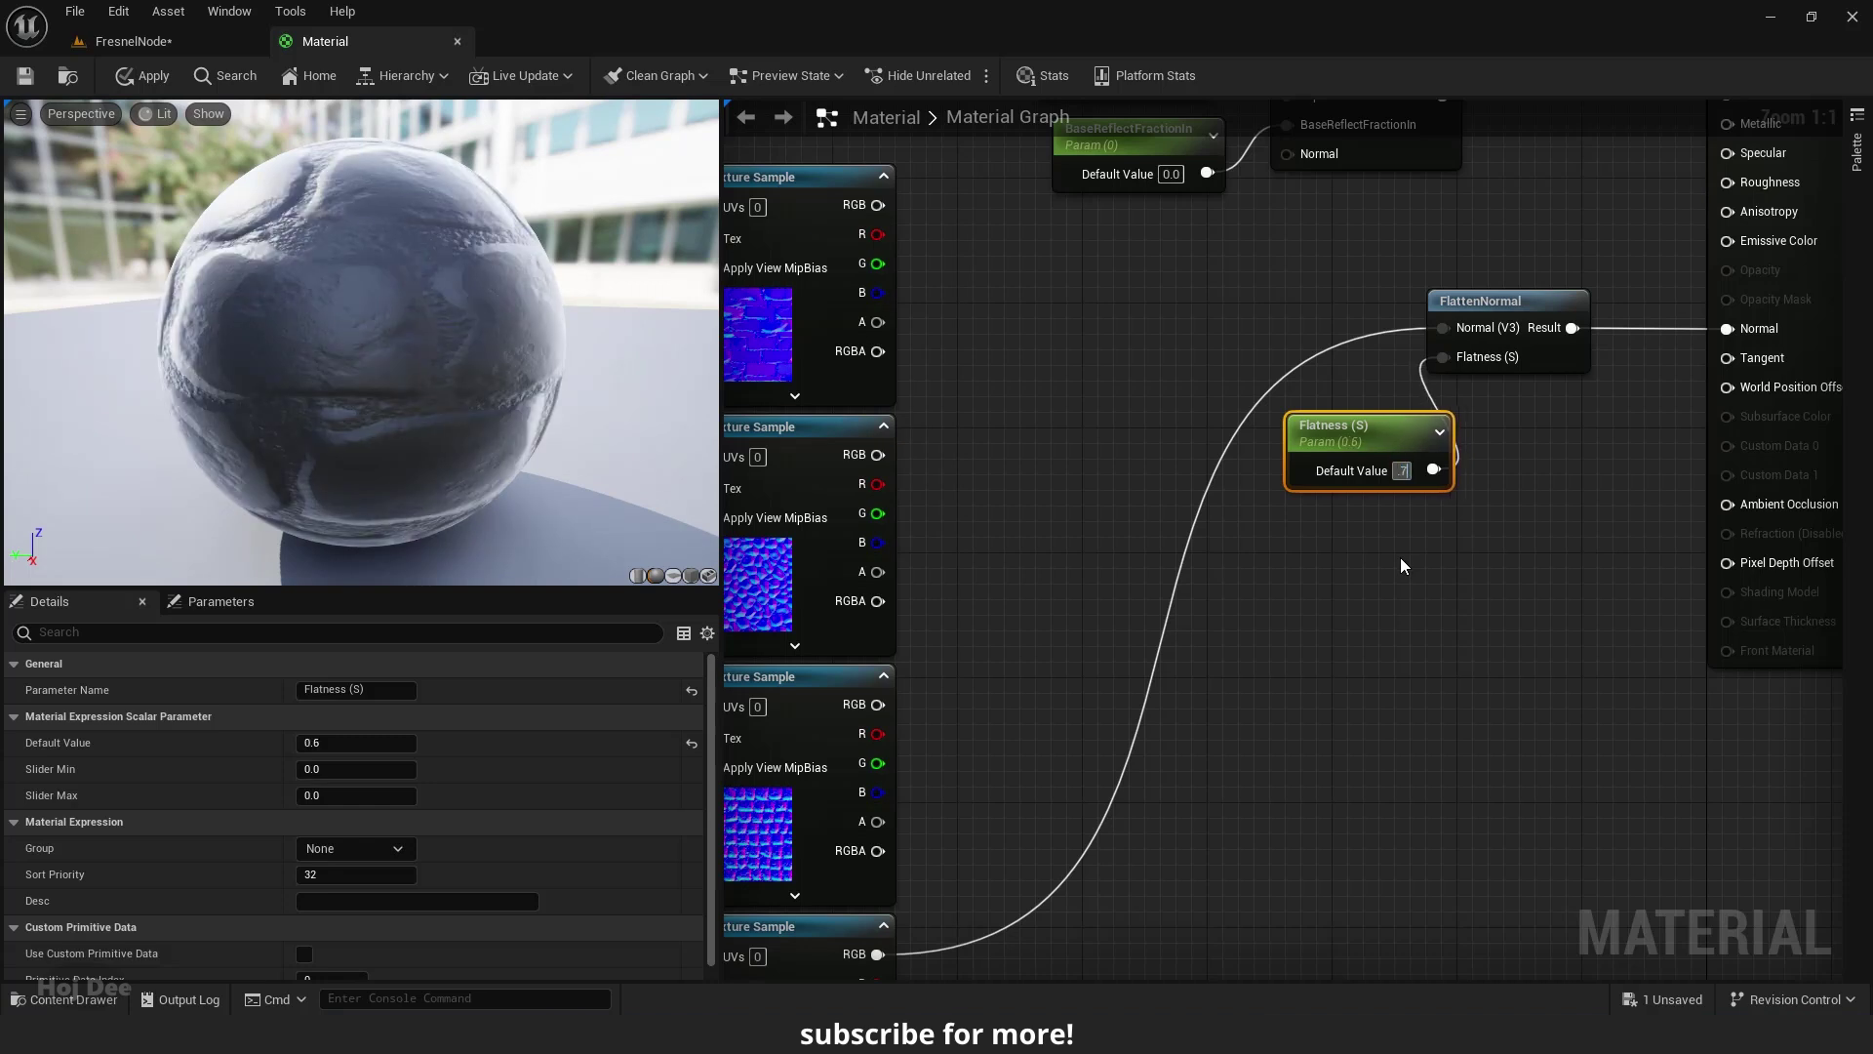
{"action": "key", "text": "Return"}
{"action": "type", "text": ".8"}
{"action": "key", "text": "Return"}
{"action": "type", "text": ".2"}
{"action": "key", "text": "Return"}
{"action": "type", "text": ".3"}
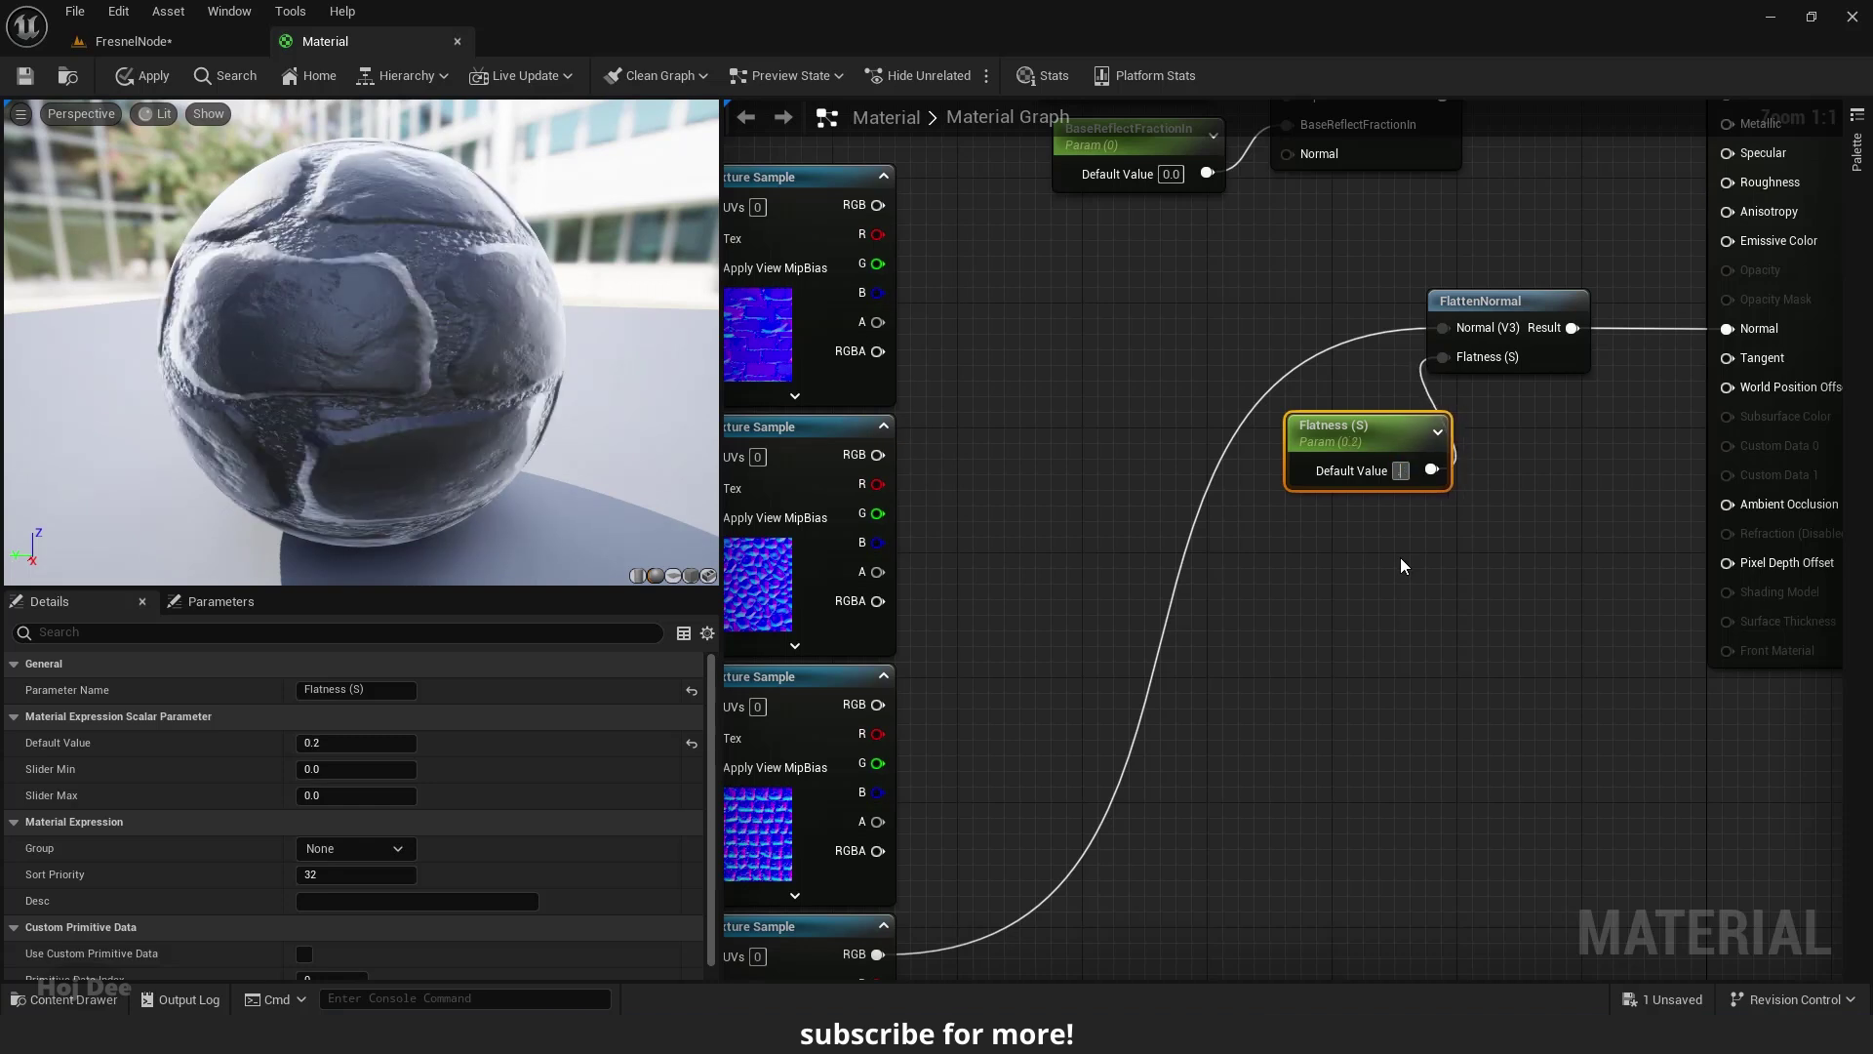
{"action": "key", "text": "Return"}
{"action": "type", "text": ".4"}
{"action": "key", "text": "Return"}
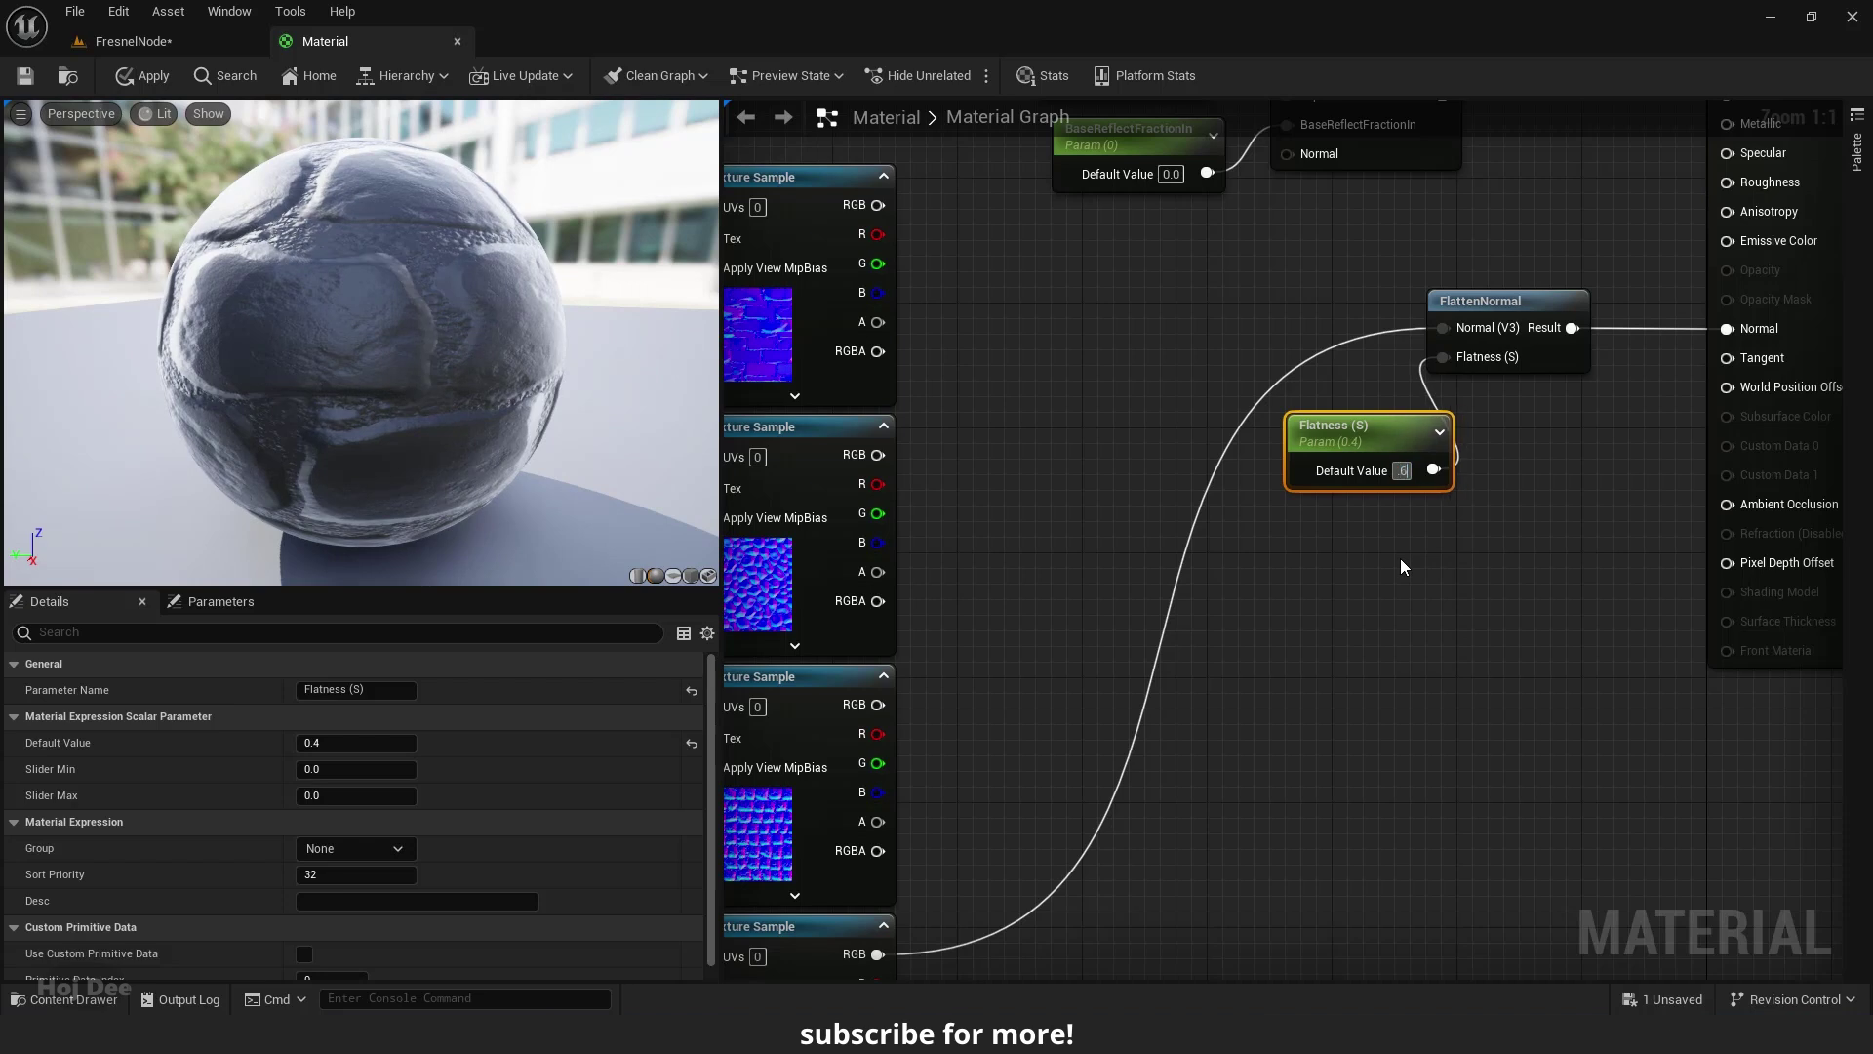
{"action": "type", "text": ".5"}
{"action": "key", "text": "Return"}
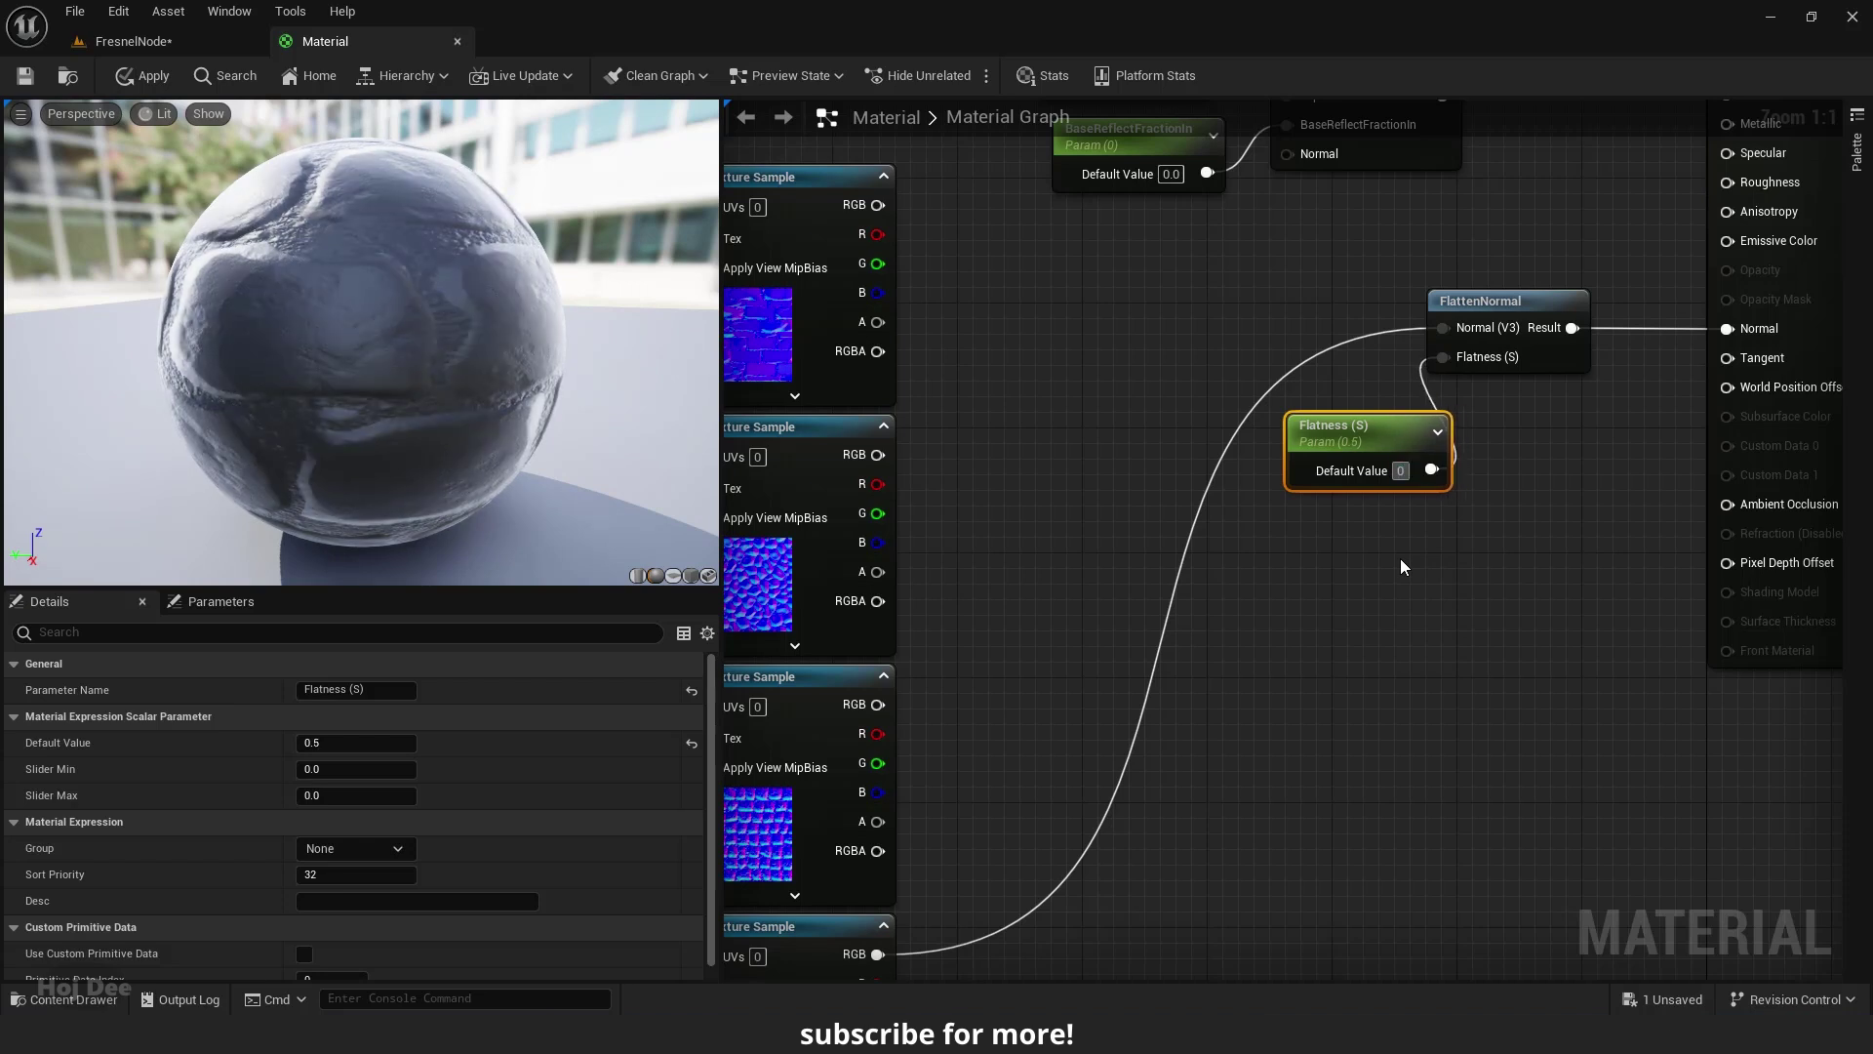
{"action": "type", "text": "0"}
{"action": "key", "text": "Return"}
Step: Align the Fresnel Fall Off and BaseReflectFractionIn parameter nodes and move them together up and away from the Fresnel node
{"action": "mouse_move", "coordinate": [1403, 567]}
{"action": "right_mouse_down"}
{"action": "mouse_move", "coordinate": [1421, 611]}
{"action": "mouse_move", "coordinate": [1316, 681]}
{"action": "right_mouse_up"}
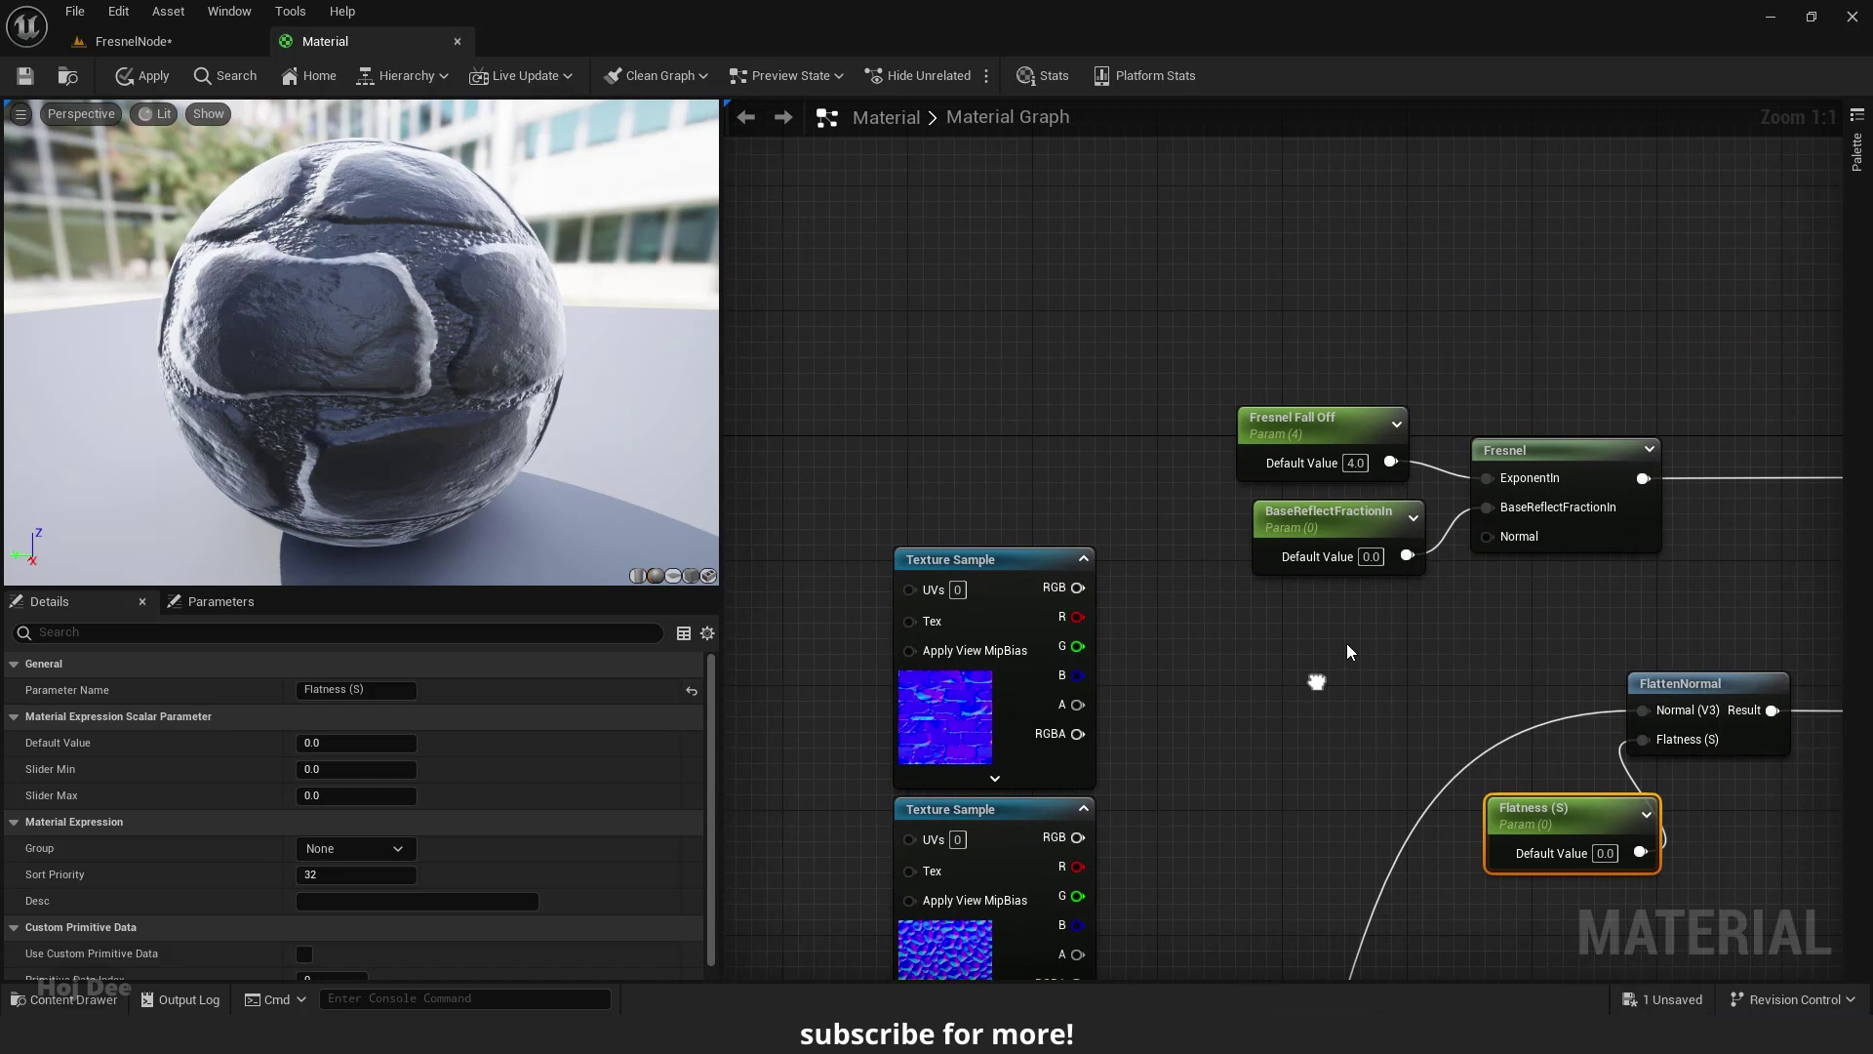
{"action": "left_click_drag", "start_coordinate": [1352, 520], "coordinate": [1338, 506]}
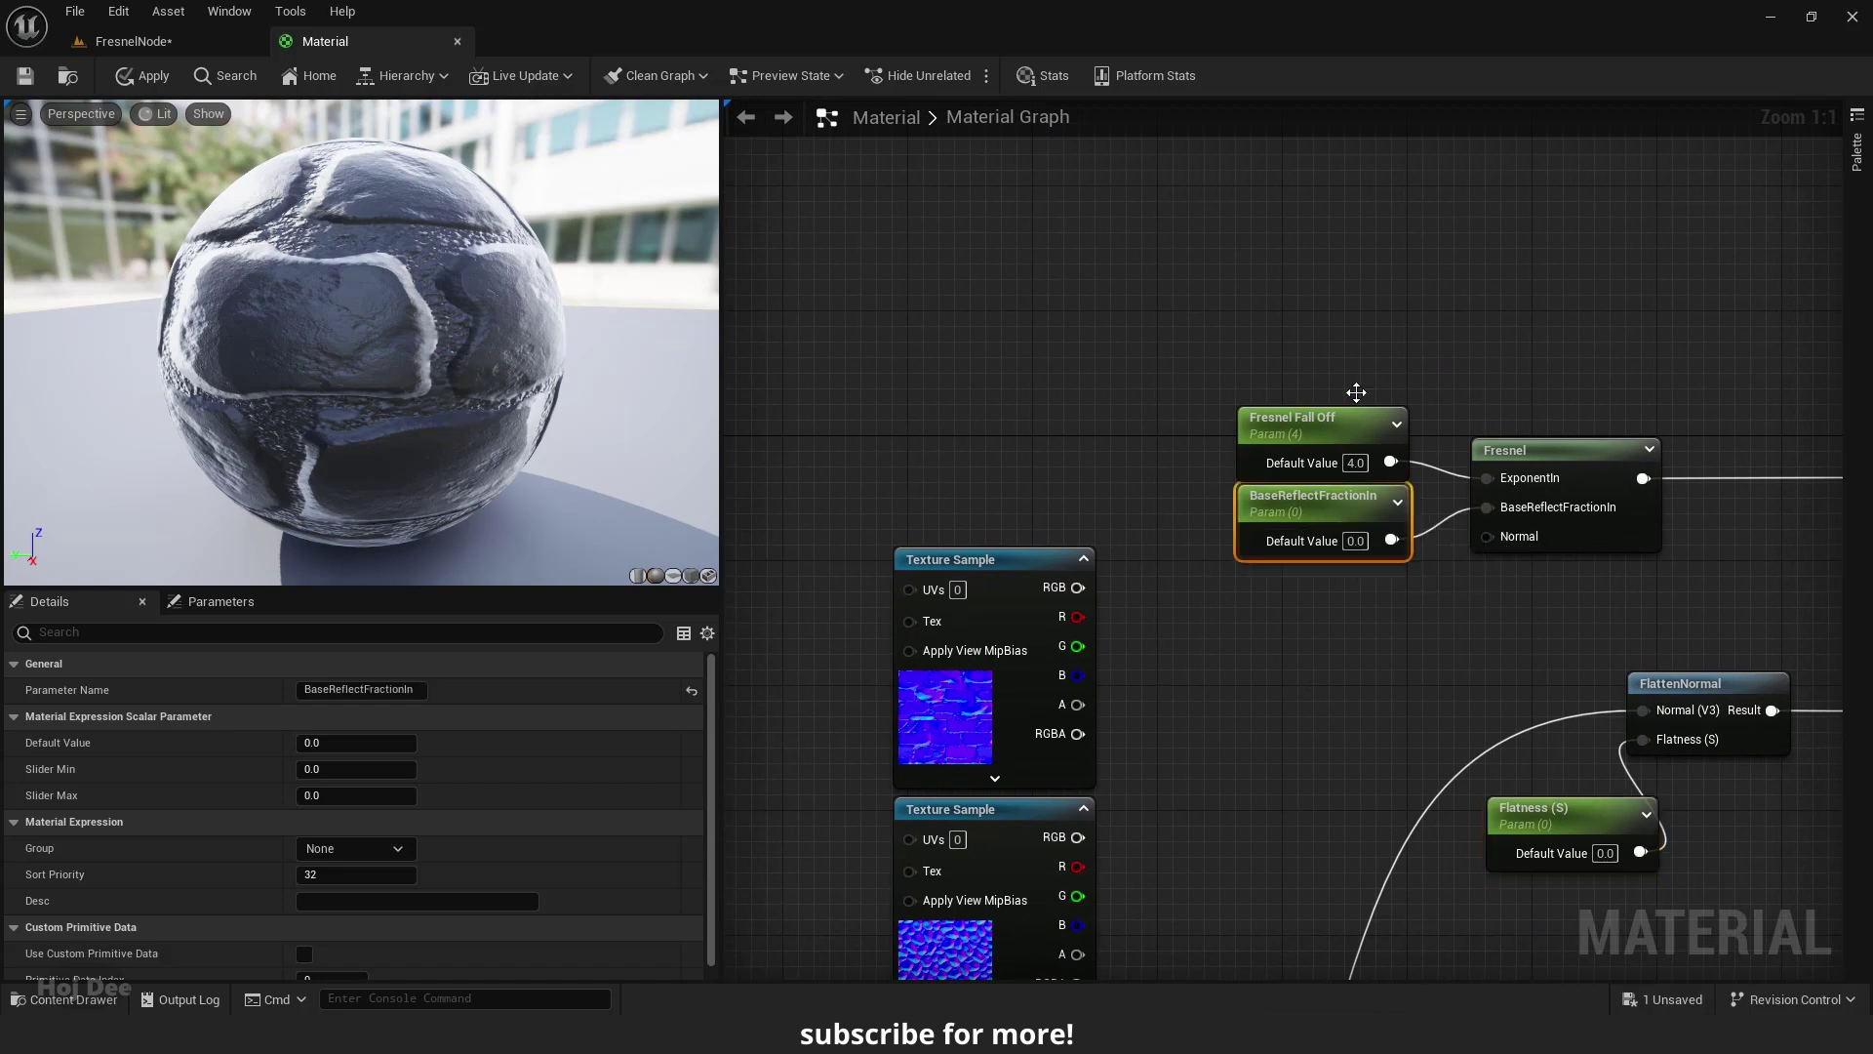
{"action": "left_click_drag", "start_coordinate": [1356, 411], "coordinate": [1356, 394], "text": "shift"}
{"action": "left_click_drag", "start_coordinate": [1296, 332], "coordinate": [1267, 246]}
{"action": "left_click", "coordinate": [1293, 451]}
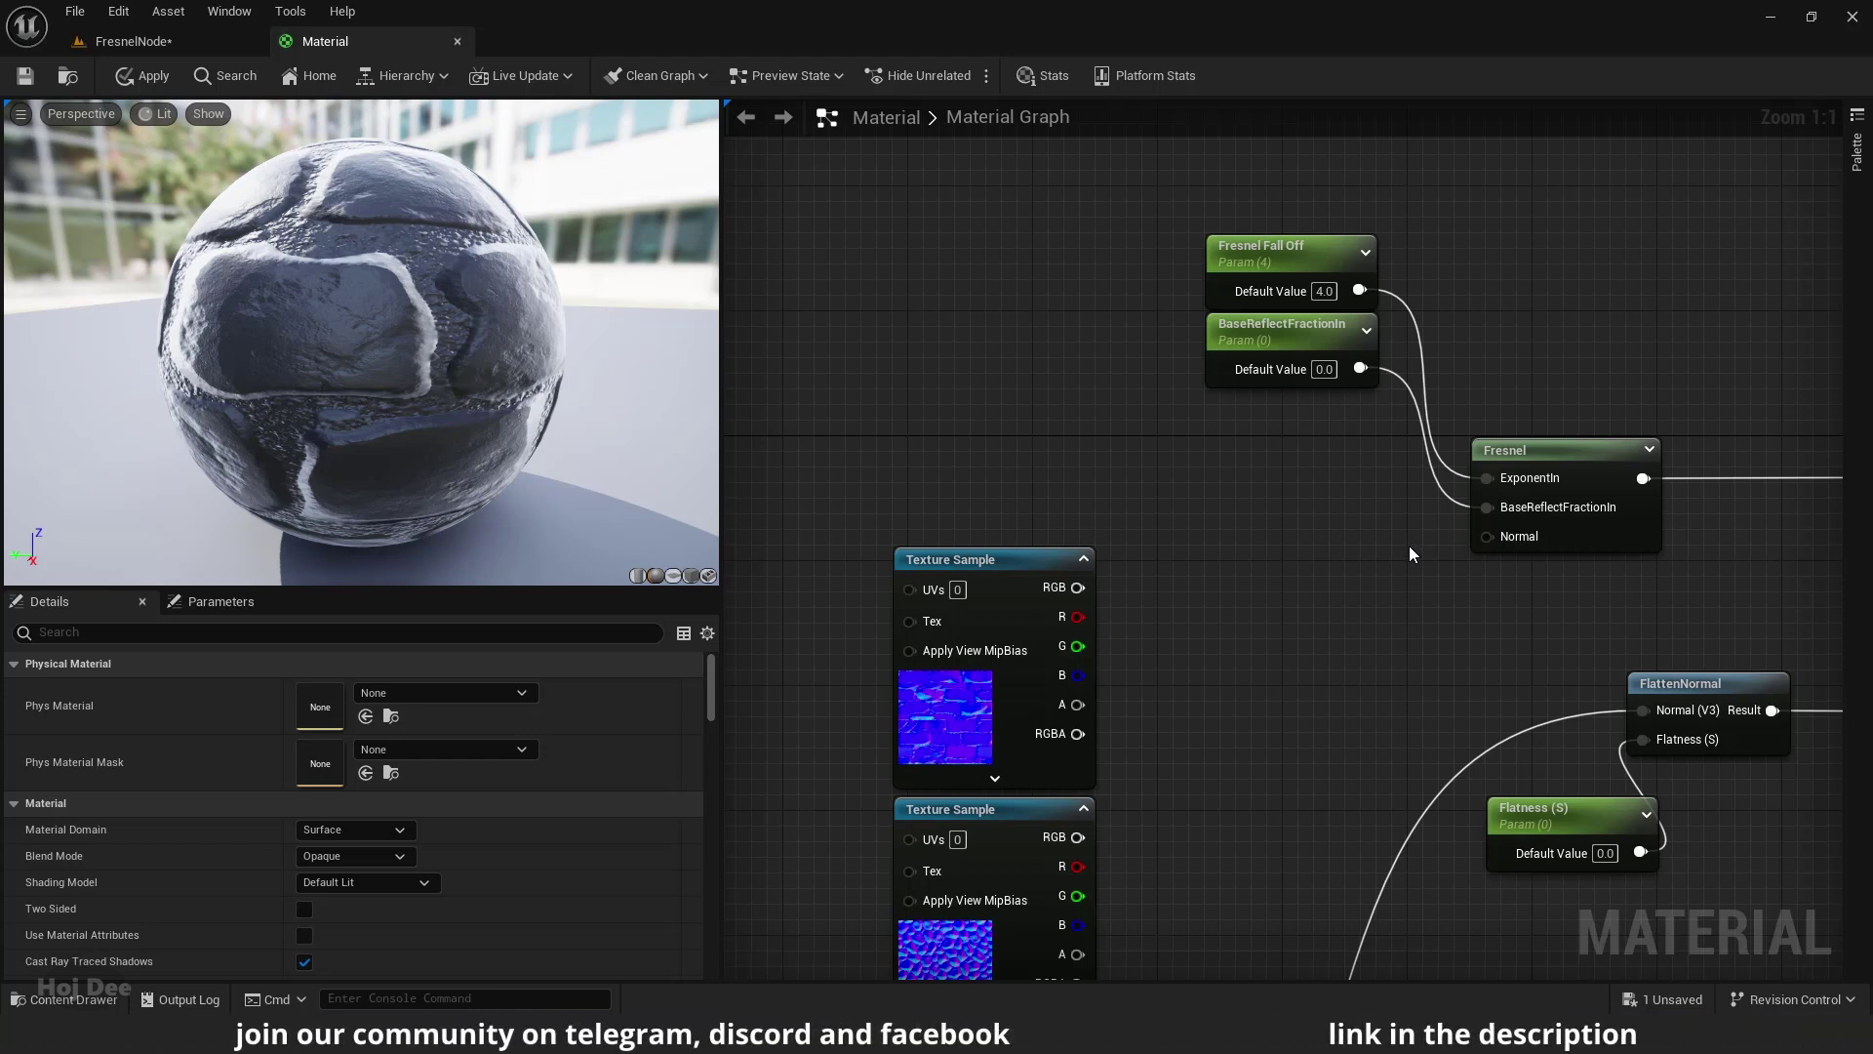
Step: Add a TransformVector node fed by the smooth cobblestone sample's RGB output
{"action": "scroll", "coordinate": [1403, 583], "scroll_direction": "down", "scroll_amount": 2}
{"action": "right_click_drag", "start_coordinate": [1403, 582], "coordinate": [1356, 320]}
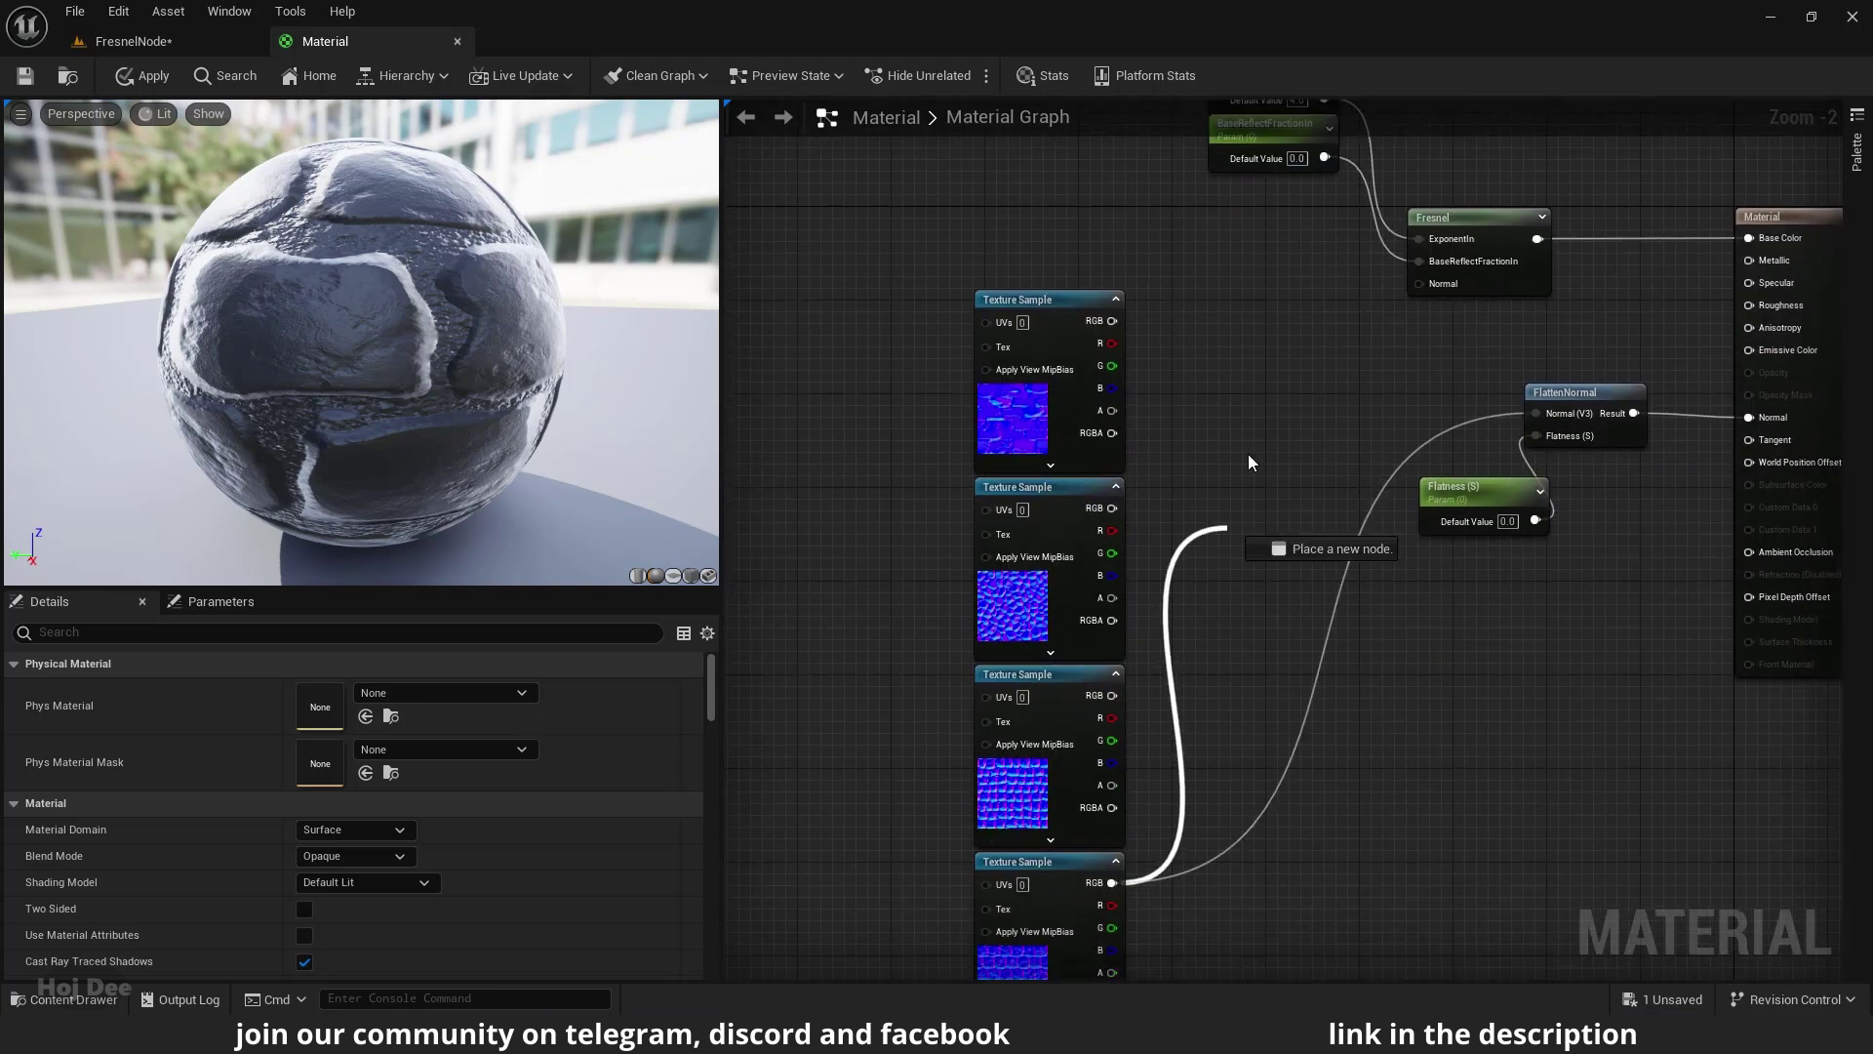
{"action": "left_click_drag", "start_coordinate": [1251, 461], "coordinate": [1284, 294]}
{"action": "type", "text": "transform"}
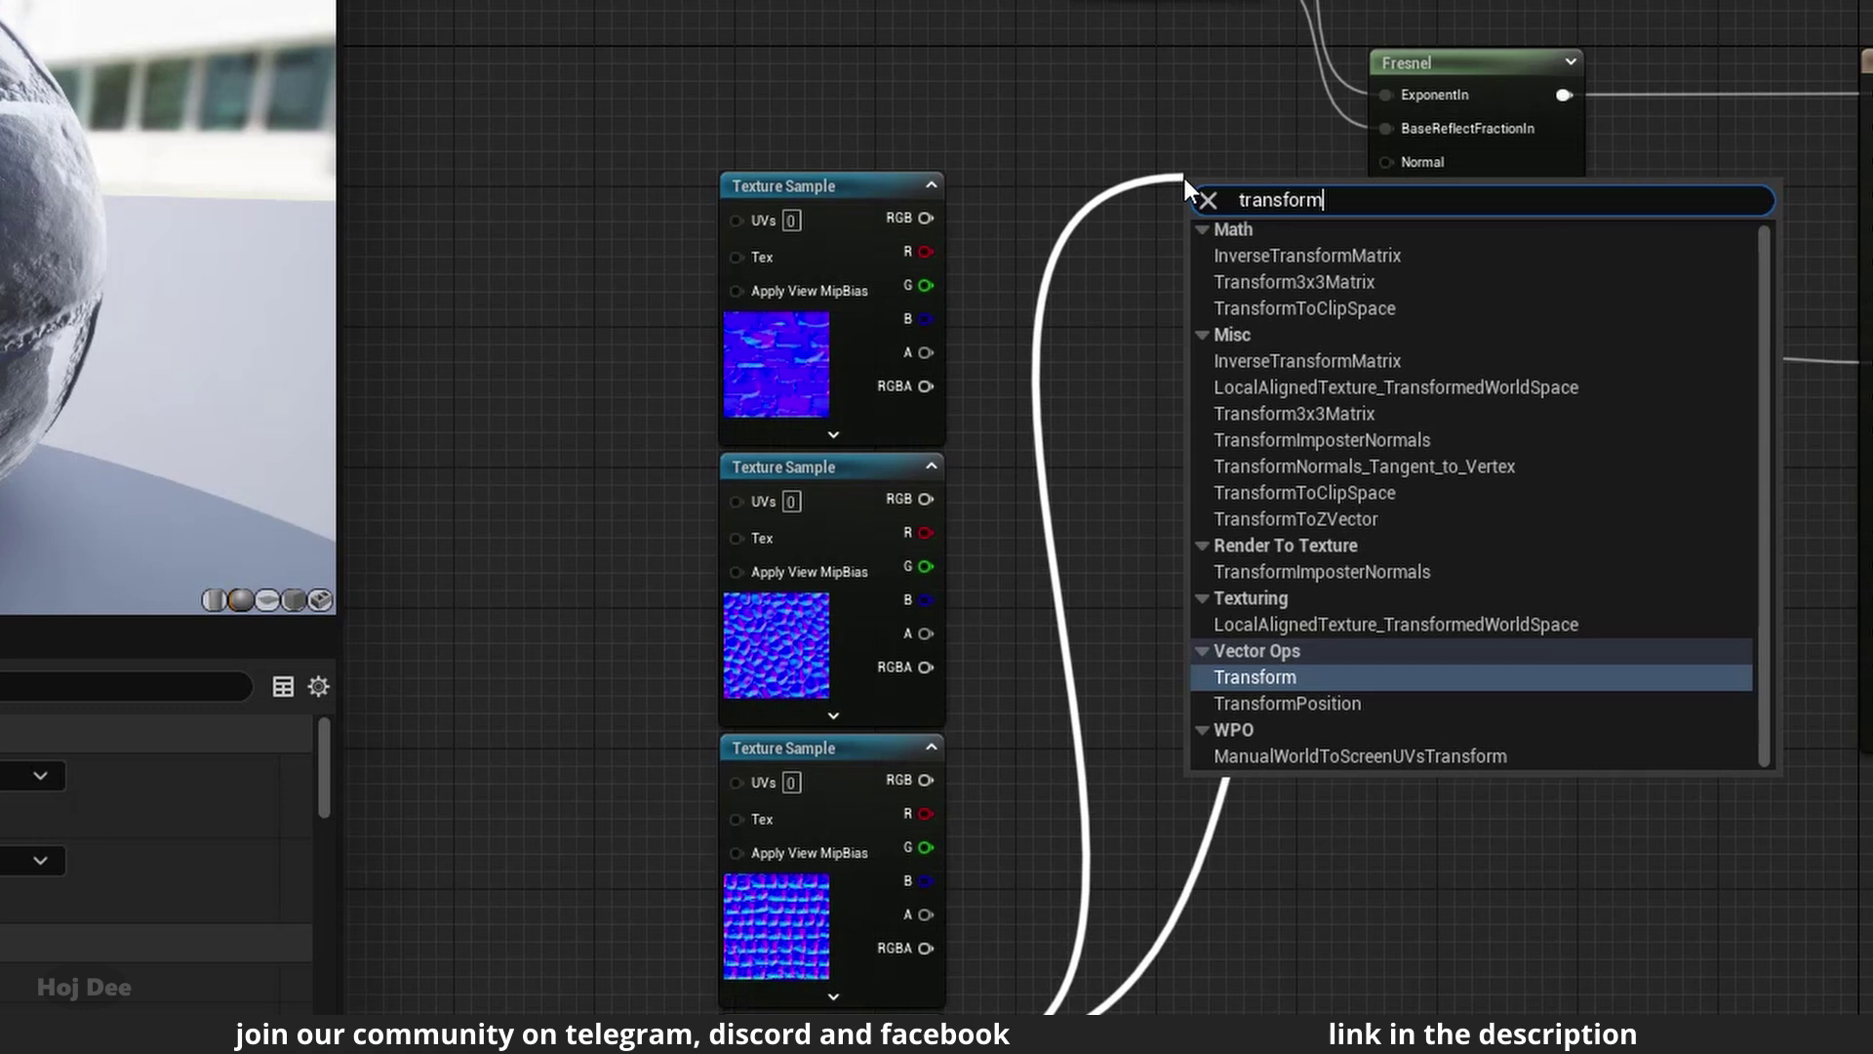
{"action": "type", "text": " vector"}
{"action": "left_click", "coordinate": [1259, 312]}
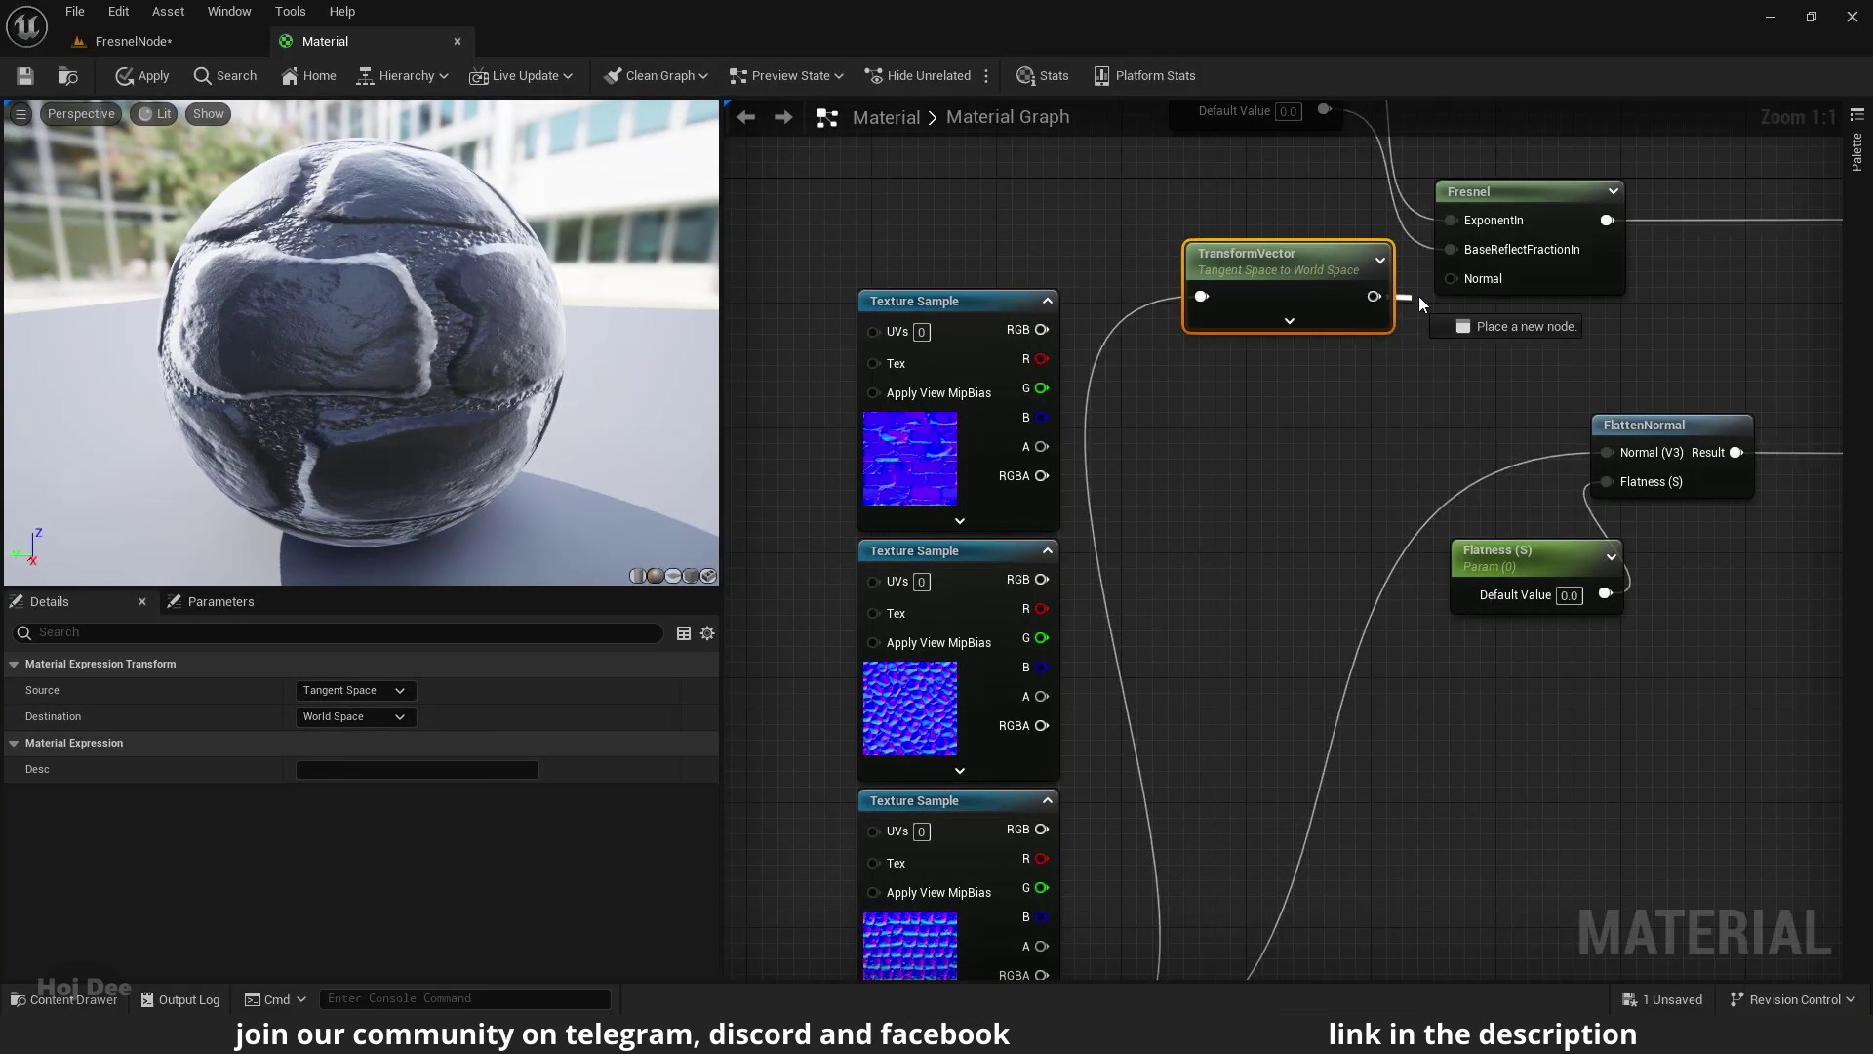
Step: Try connecting the TransformVector output to the Fresnel node's Normal input, and break that link
{"action": "left_click_drag", "start_coordinate": [1419, 297], "coordinate": [1454, 280]}
{"action": "left_click", "coordinate": [1408, 290], "text": "alt"}
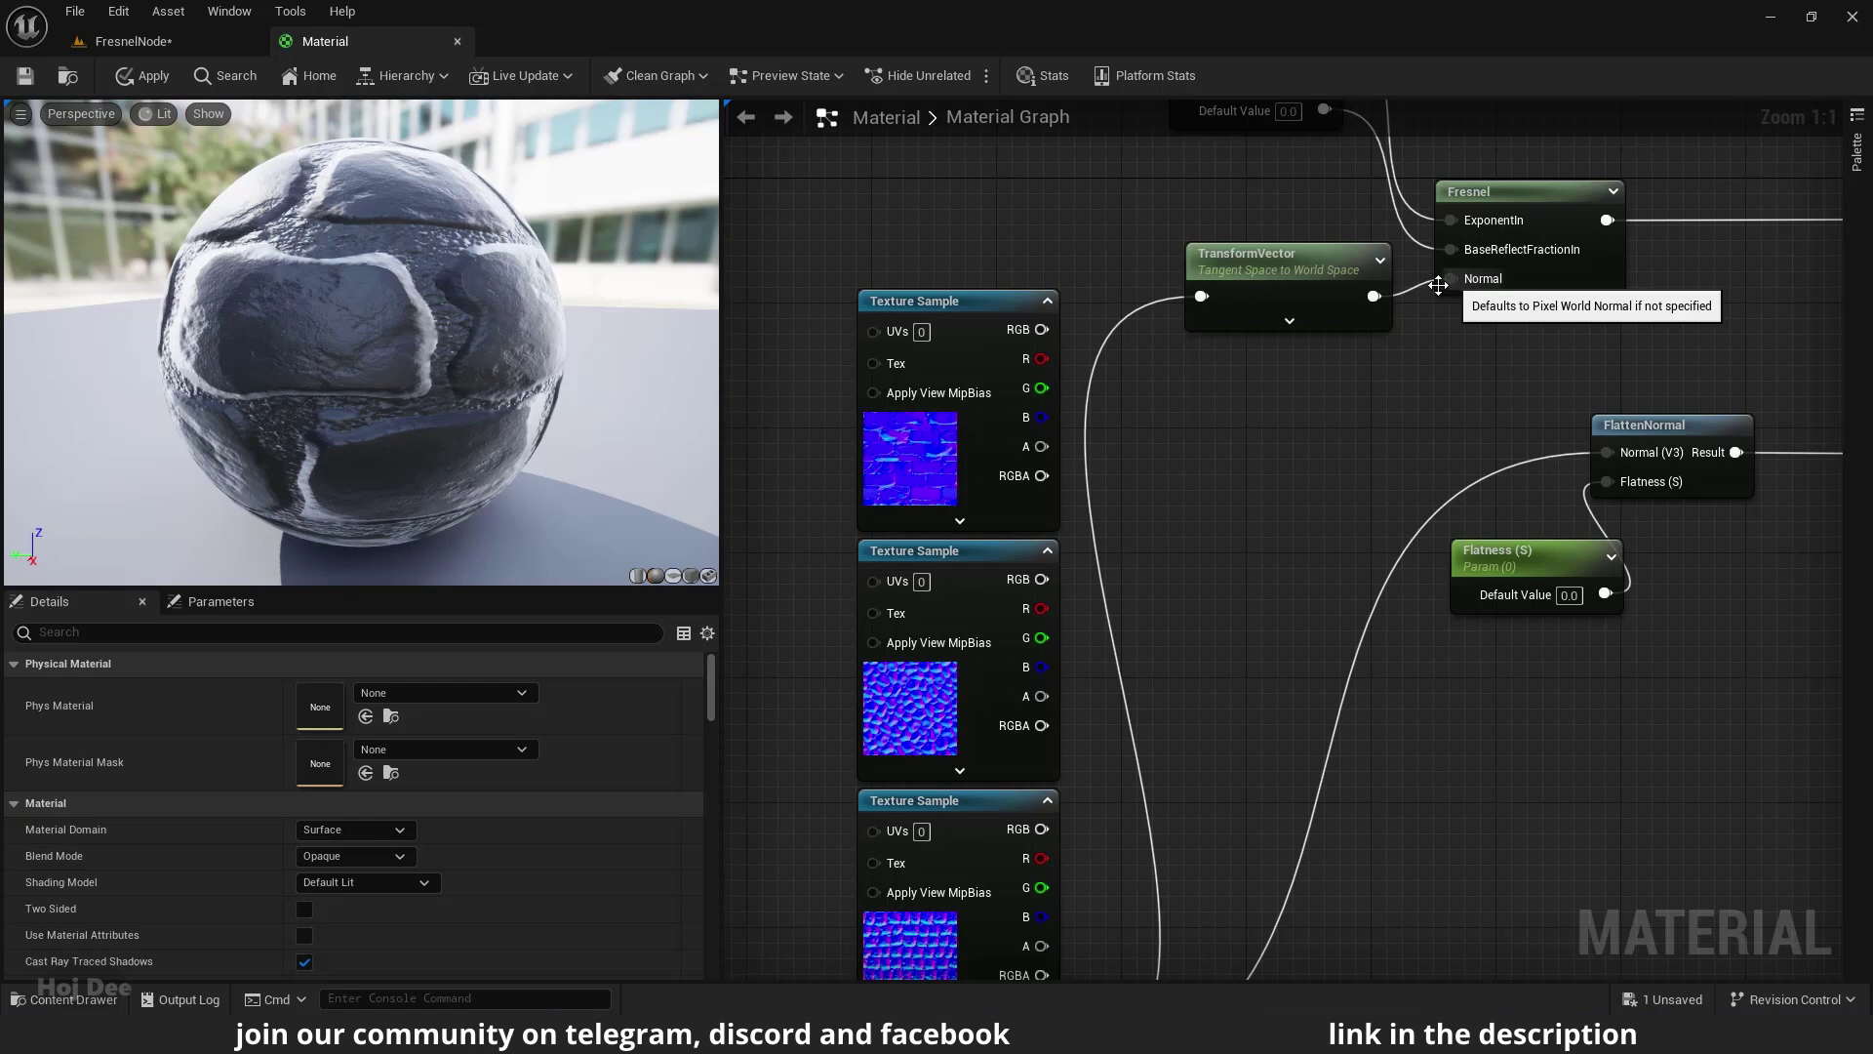
{"action": "left_click", "coordinate": [1408, 290], "text": "alt"}
Step: Add T_Tech_Hex_Tile_N from the StarterContent textures as a texture sample and route its RGB through TransformVector into the Fresnel node's Normal input
{"action": "right_click_drag", "start_coordinate": [1105, 259], "coordinate": [1330, 477]}
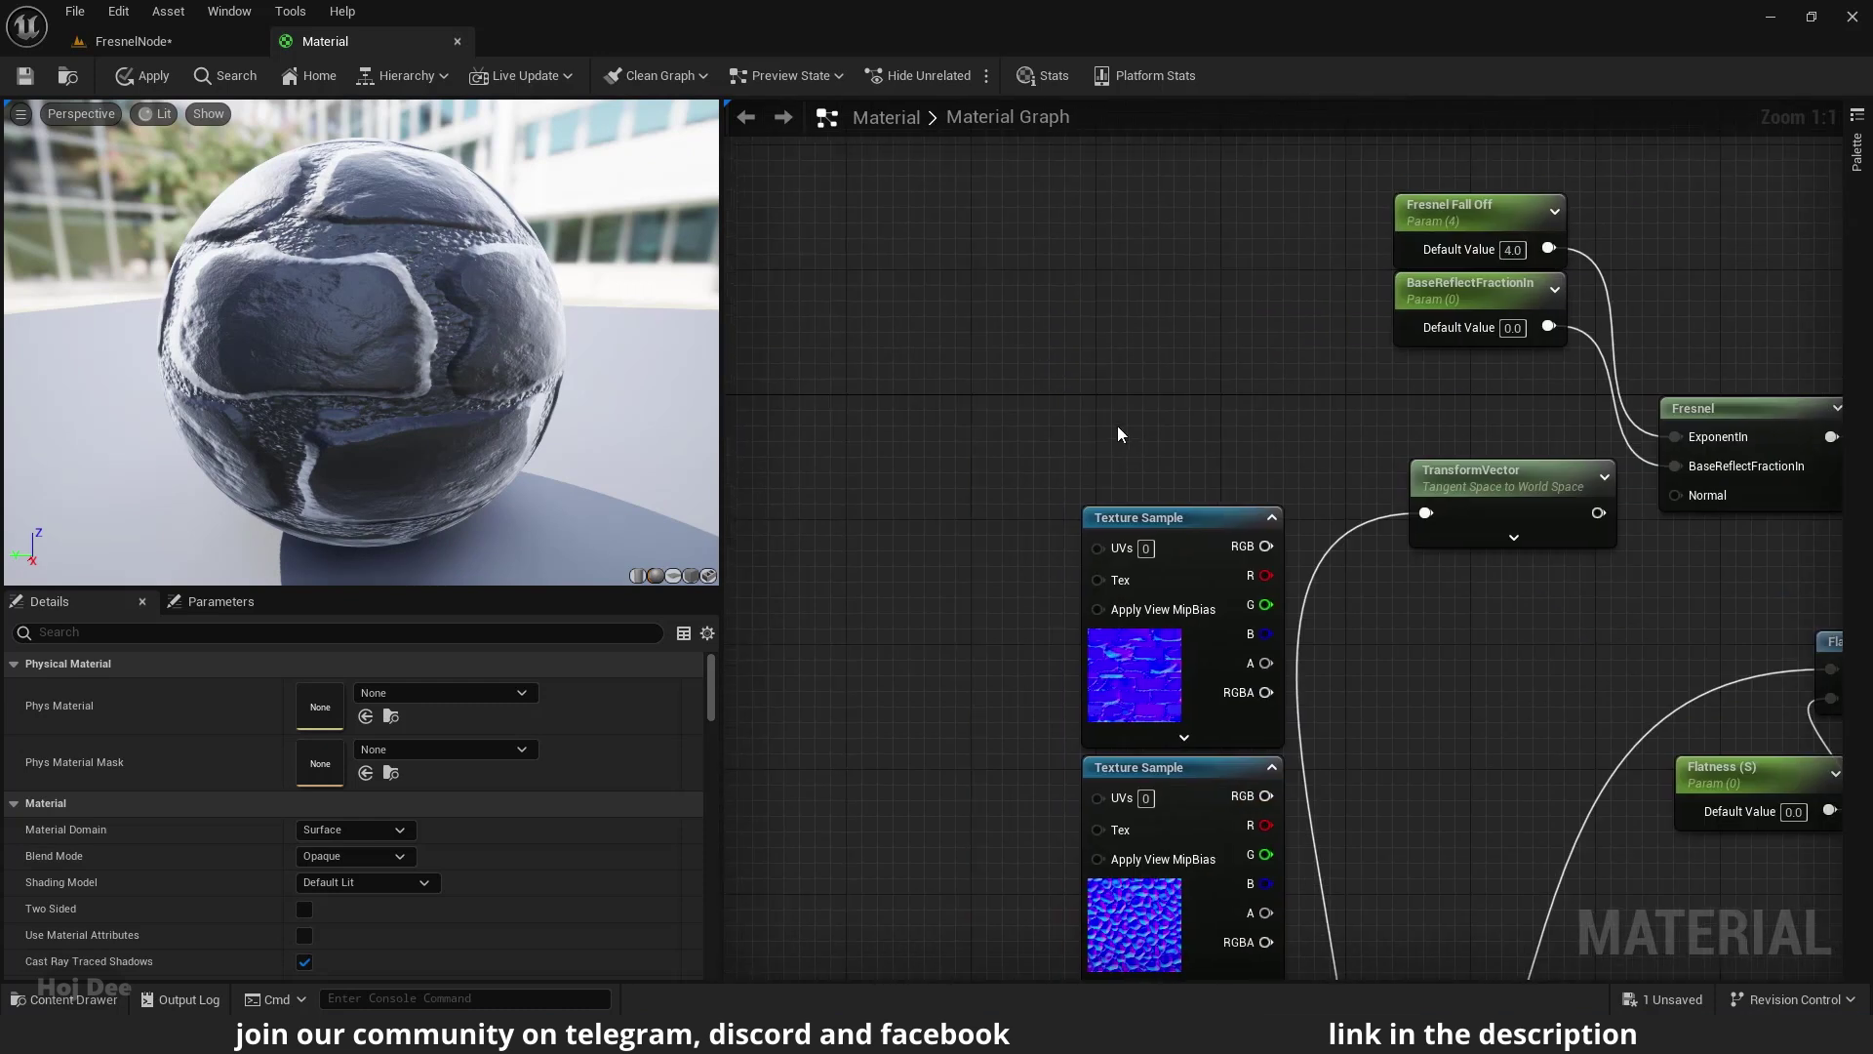
{"action": "right_click_drag", "start_coordinate": [1116, 426], "coordinate": [1214, 412]}
{"action": "key", "text": "ctrl+space"}
{"action": "scroll", "coordinate": [976, 849], "scroll_direction": "down", "scroll_amount": 5}
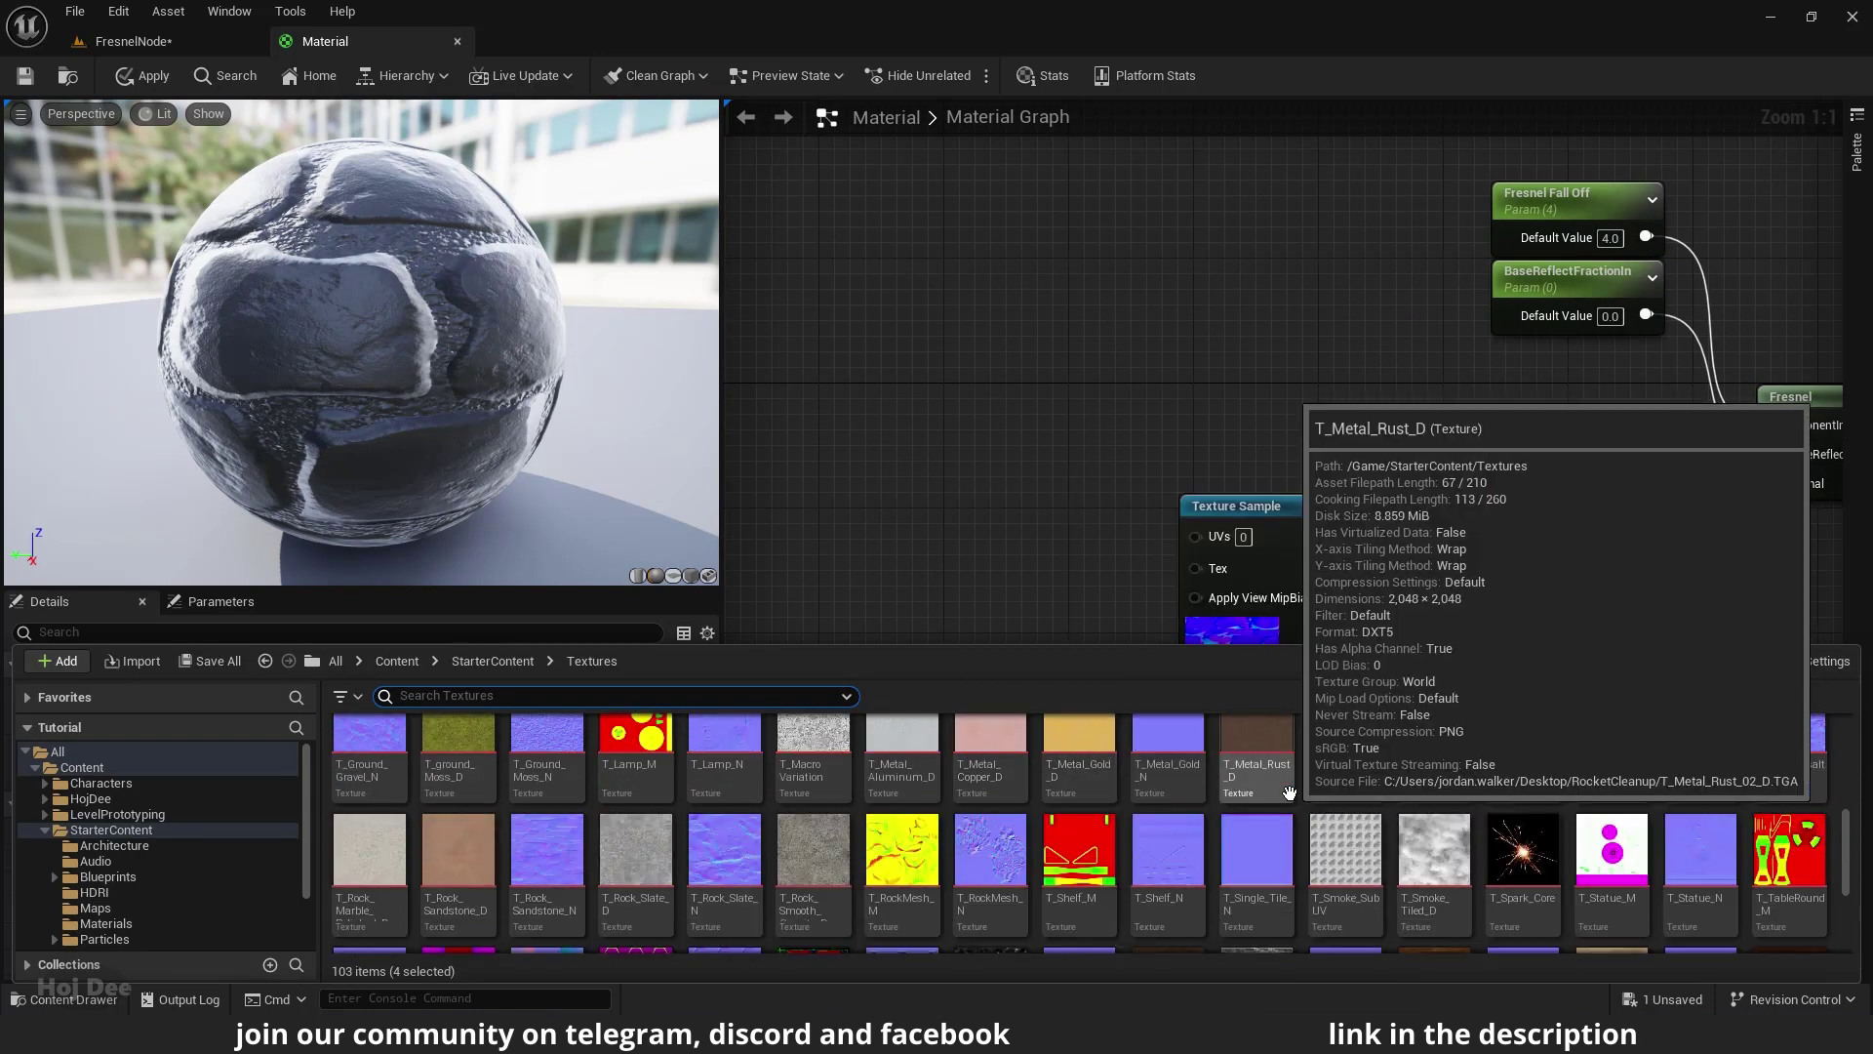
{"action": "left_click_drag", "start_coordinate": [744, 890], "coordinate": [1038, 251]}
{"action": "scroll", "coordinate": [1289, 268], "scroll_direction": "down", "scroll_amount": 1}
{"action": "right_click_drag", "start_coordinate": [1289, 268], "coordinate": [1129, 306]}
{"action": "left_click_drag", "start_coordinate": [1049, 305], "coordinate": [1064, 228]}
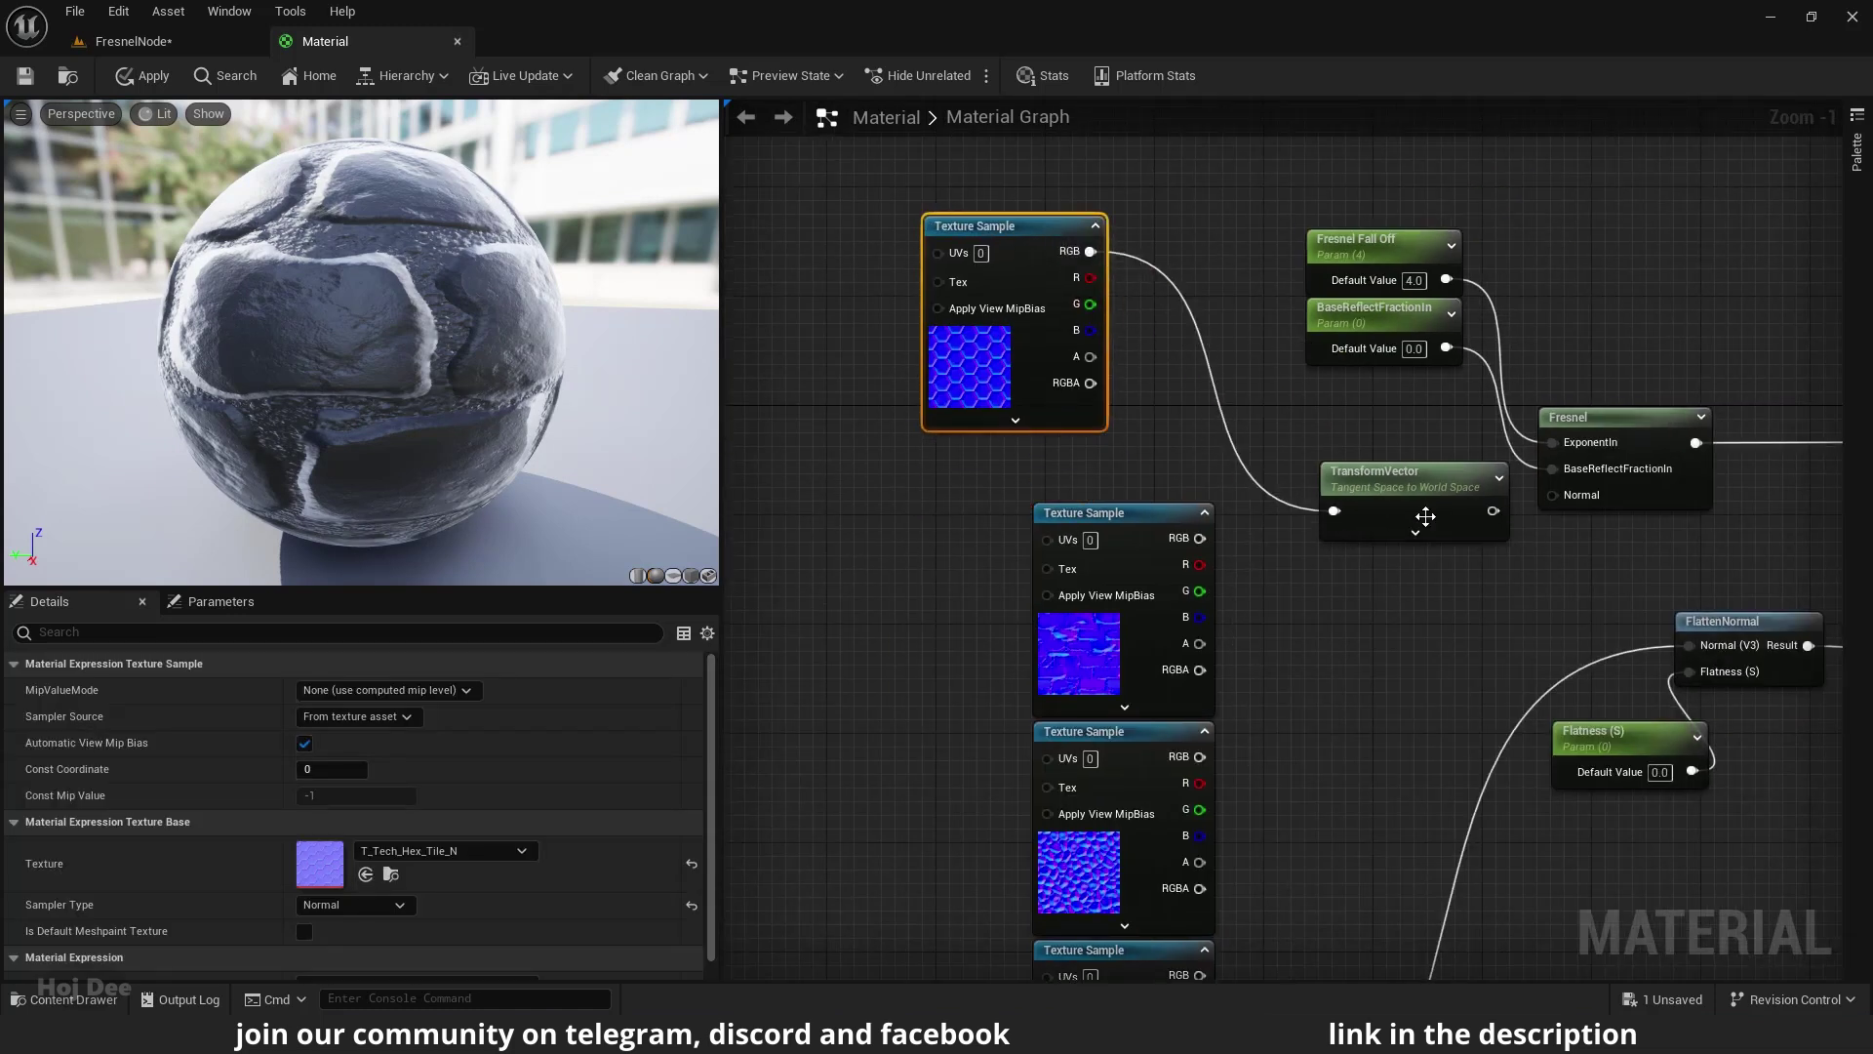
{"action": "left_click_drag", "start_coordinate": [1550, 496], "coordinate": [1553, 494]}
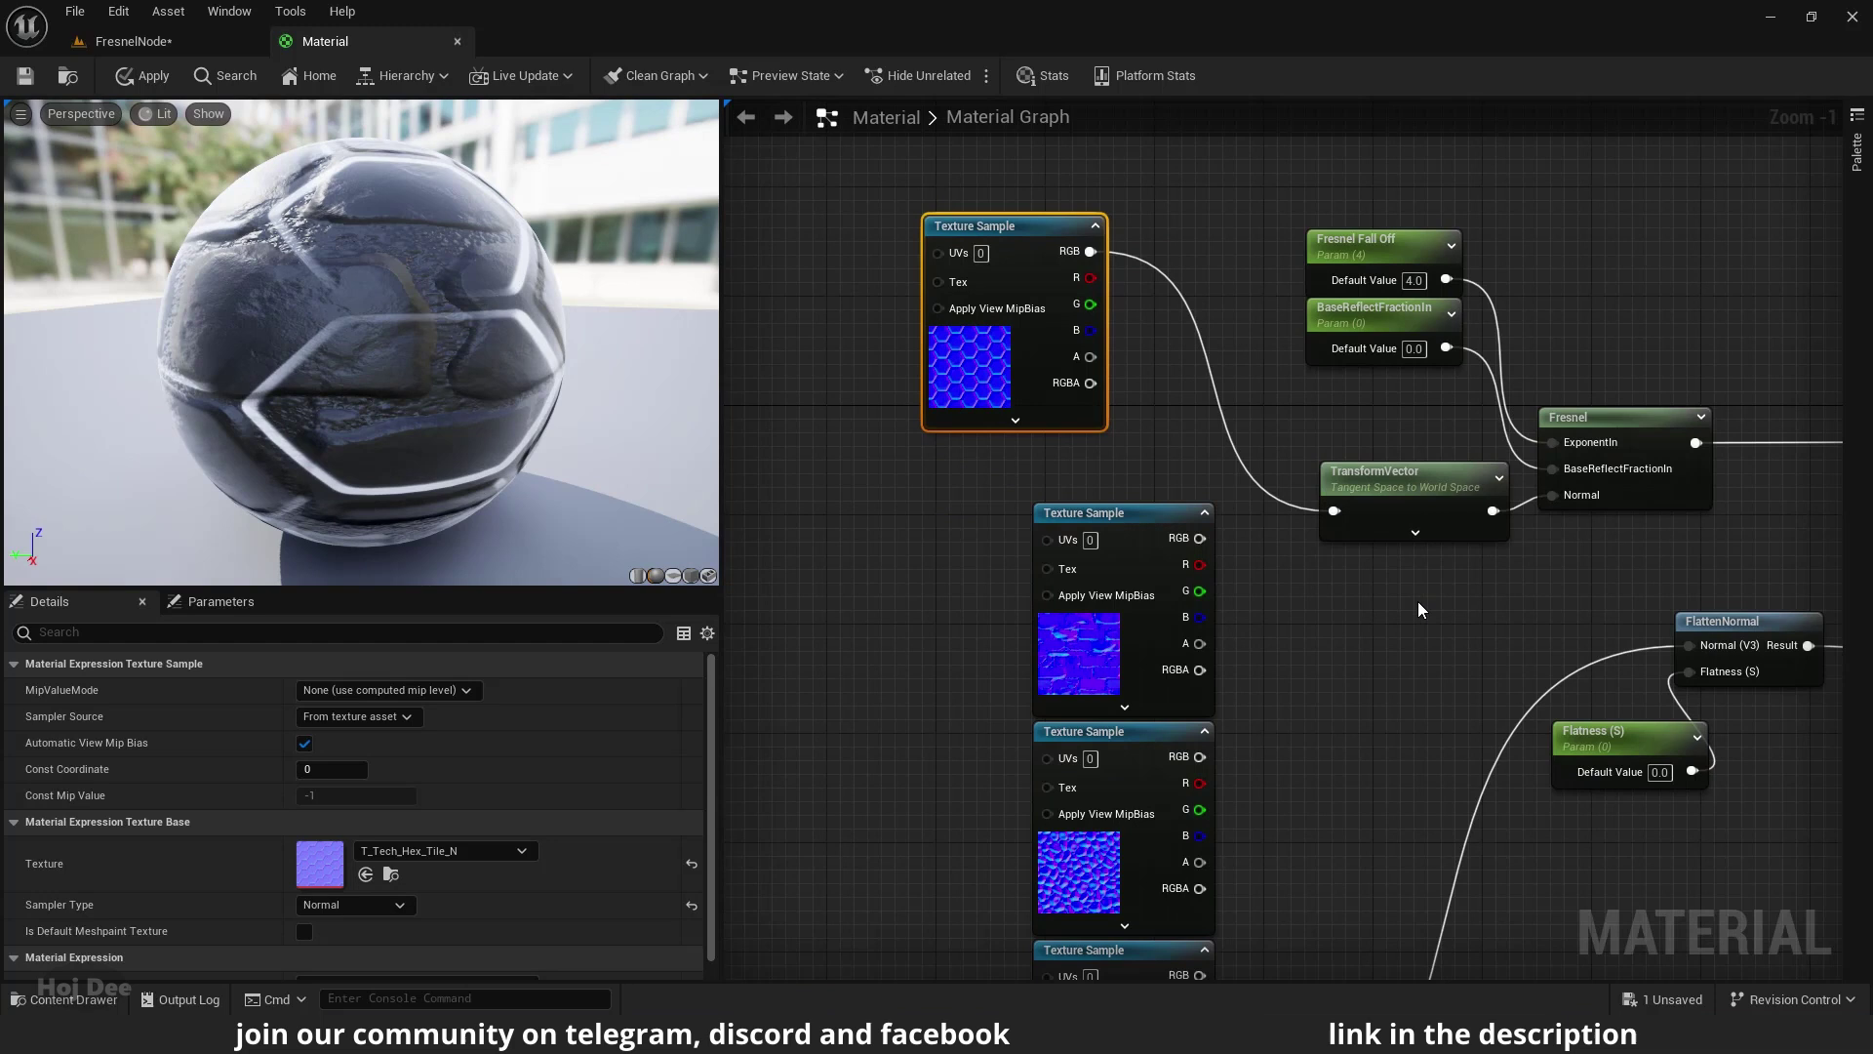
Step: Add a texture coordinate node on the input side of the hex tile sample
{"action": "right_click_drag", "start_coordinate": [1089, 478], "coordinate": [1450, 647]}
{"action": "right_click", "coordinate": [951, 388]}
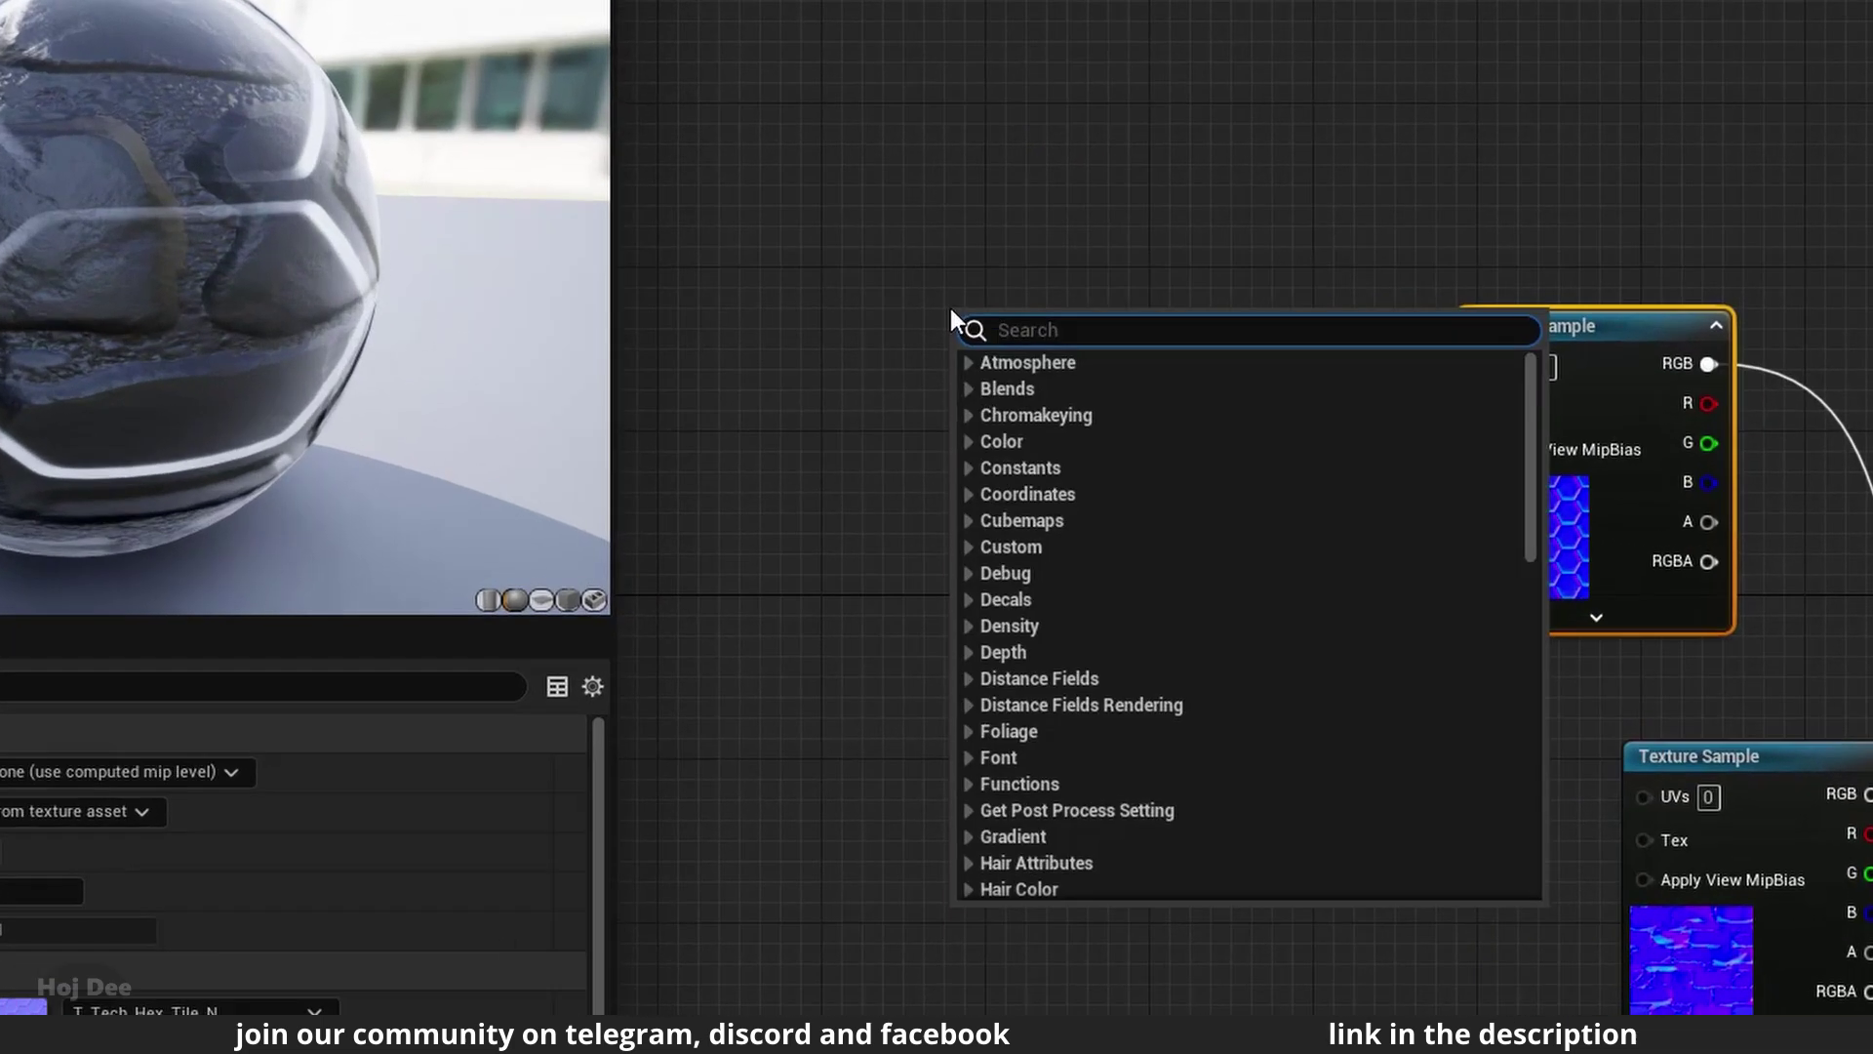
{"action": "type", "text": "texture coord"}
{"action": "key", "text": "Return"}
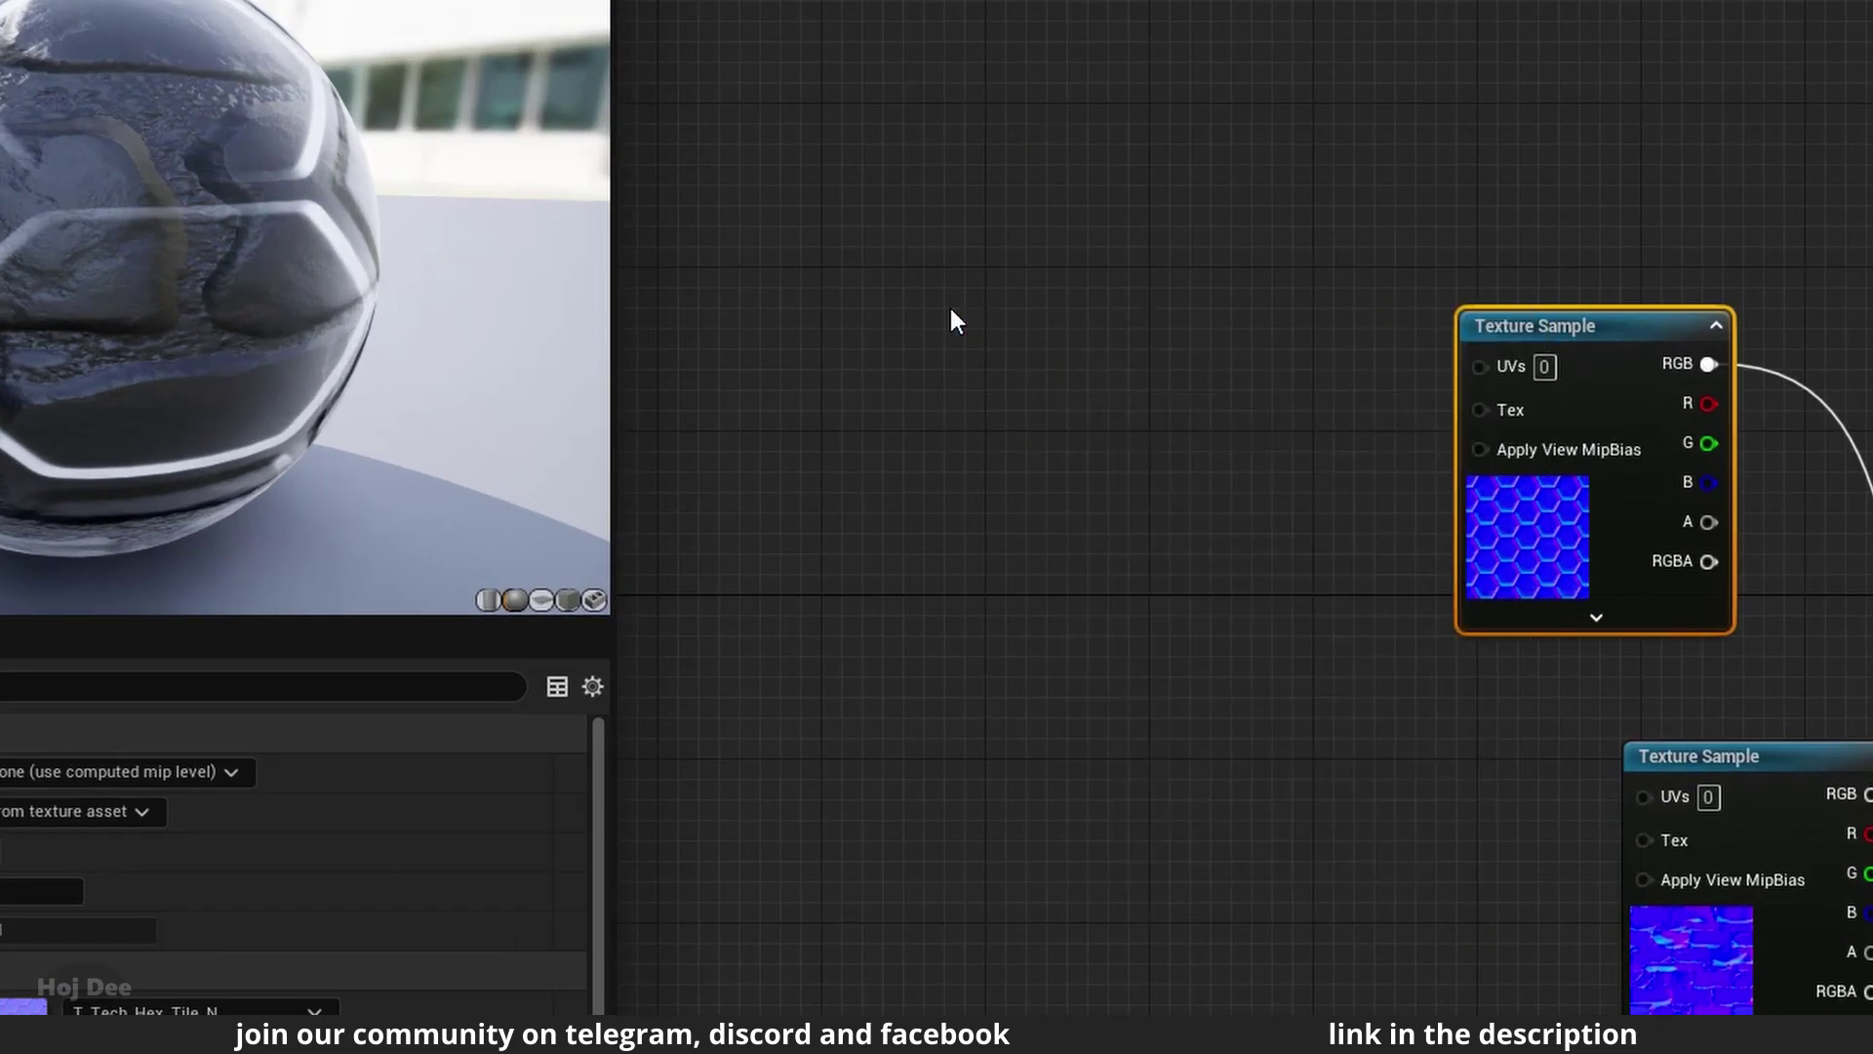
{"action": "left_click_drag", "start_coordinate": [1082, 327], "coordinate": [1014, 286]}
Step: Add a Divide node between the texture coordinate and the hex tile sample's UVs input, with B set to 0.2
{"action": "right_click", "coordinate": [1208, 354]}
{"action": "type", "text": "divide"}
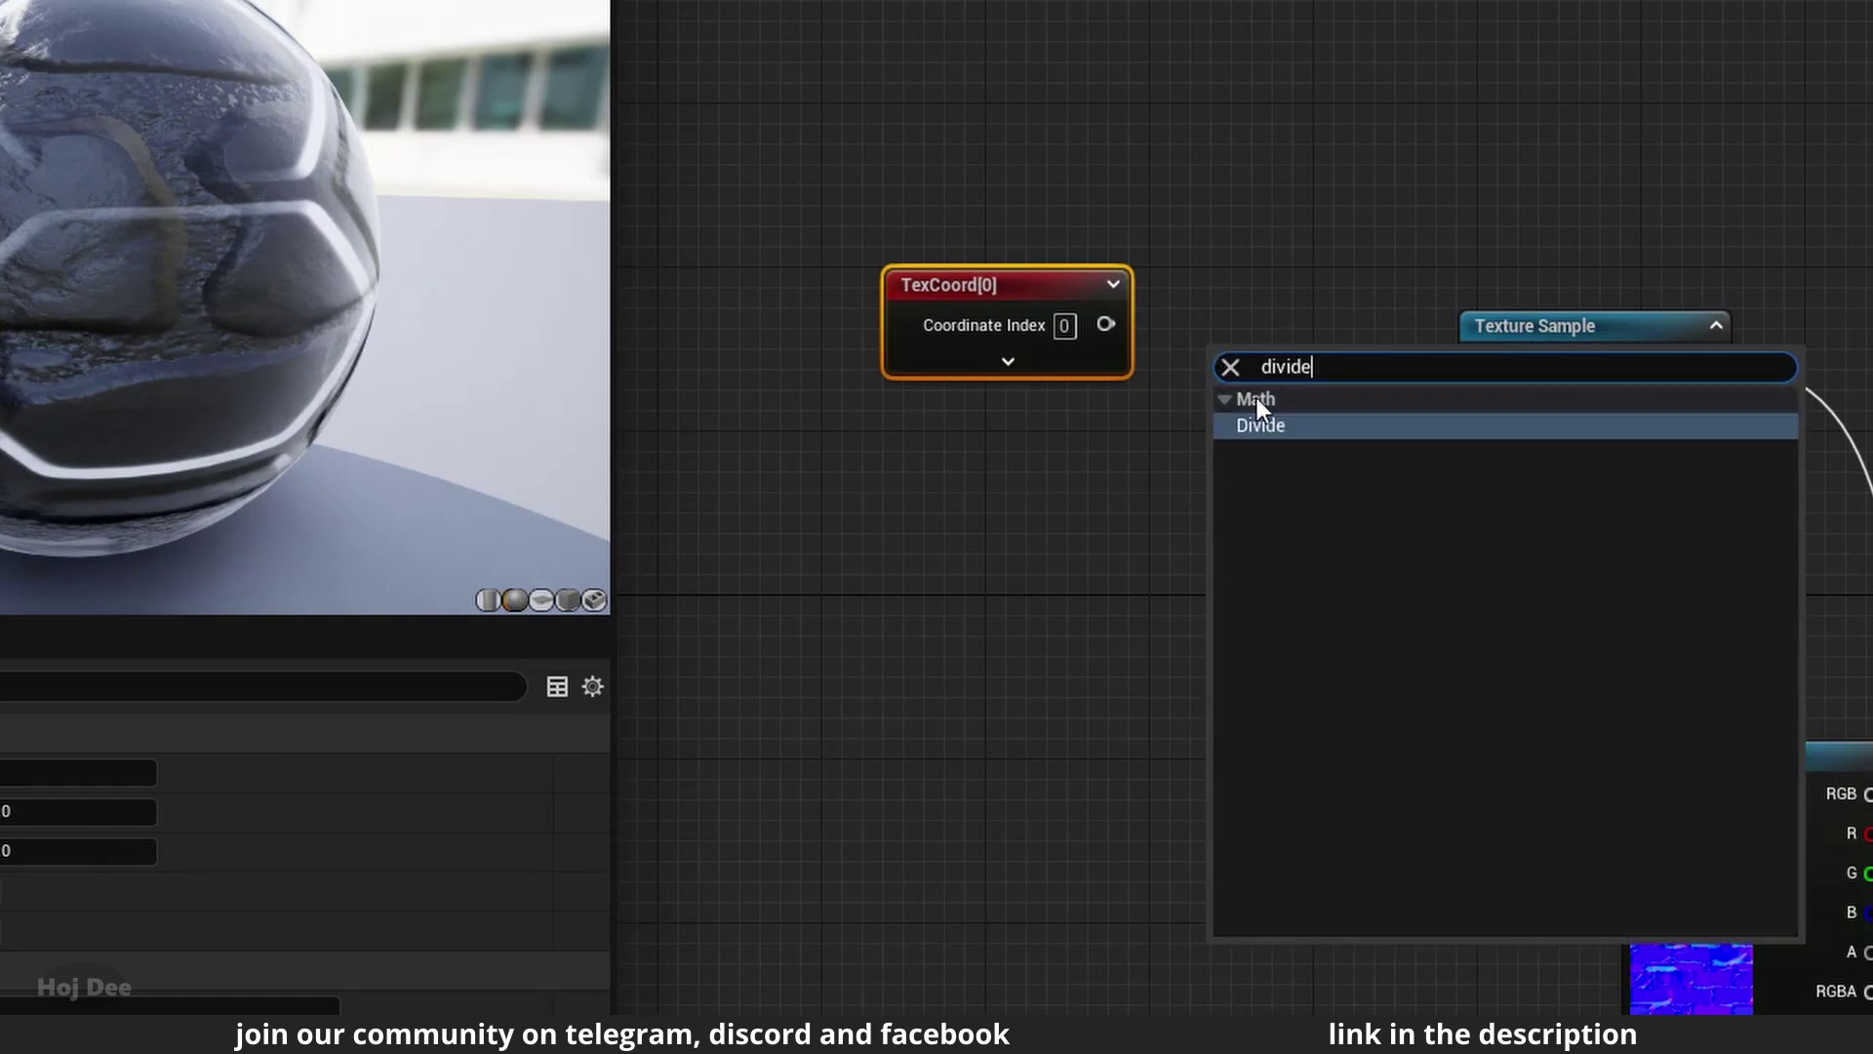
{"action": "key", "text": "Return"}
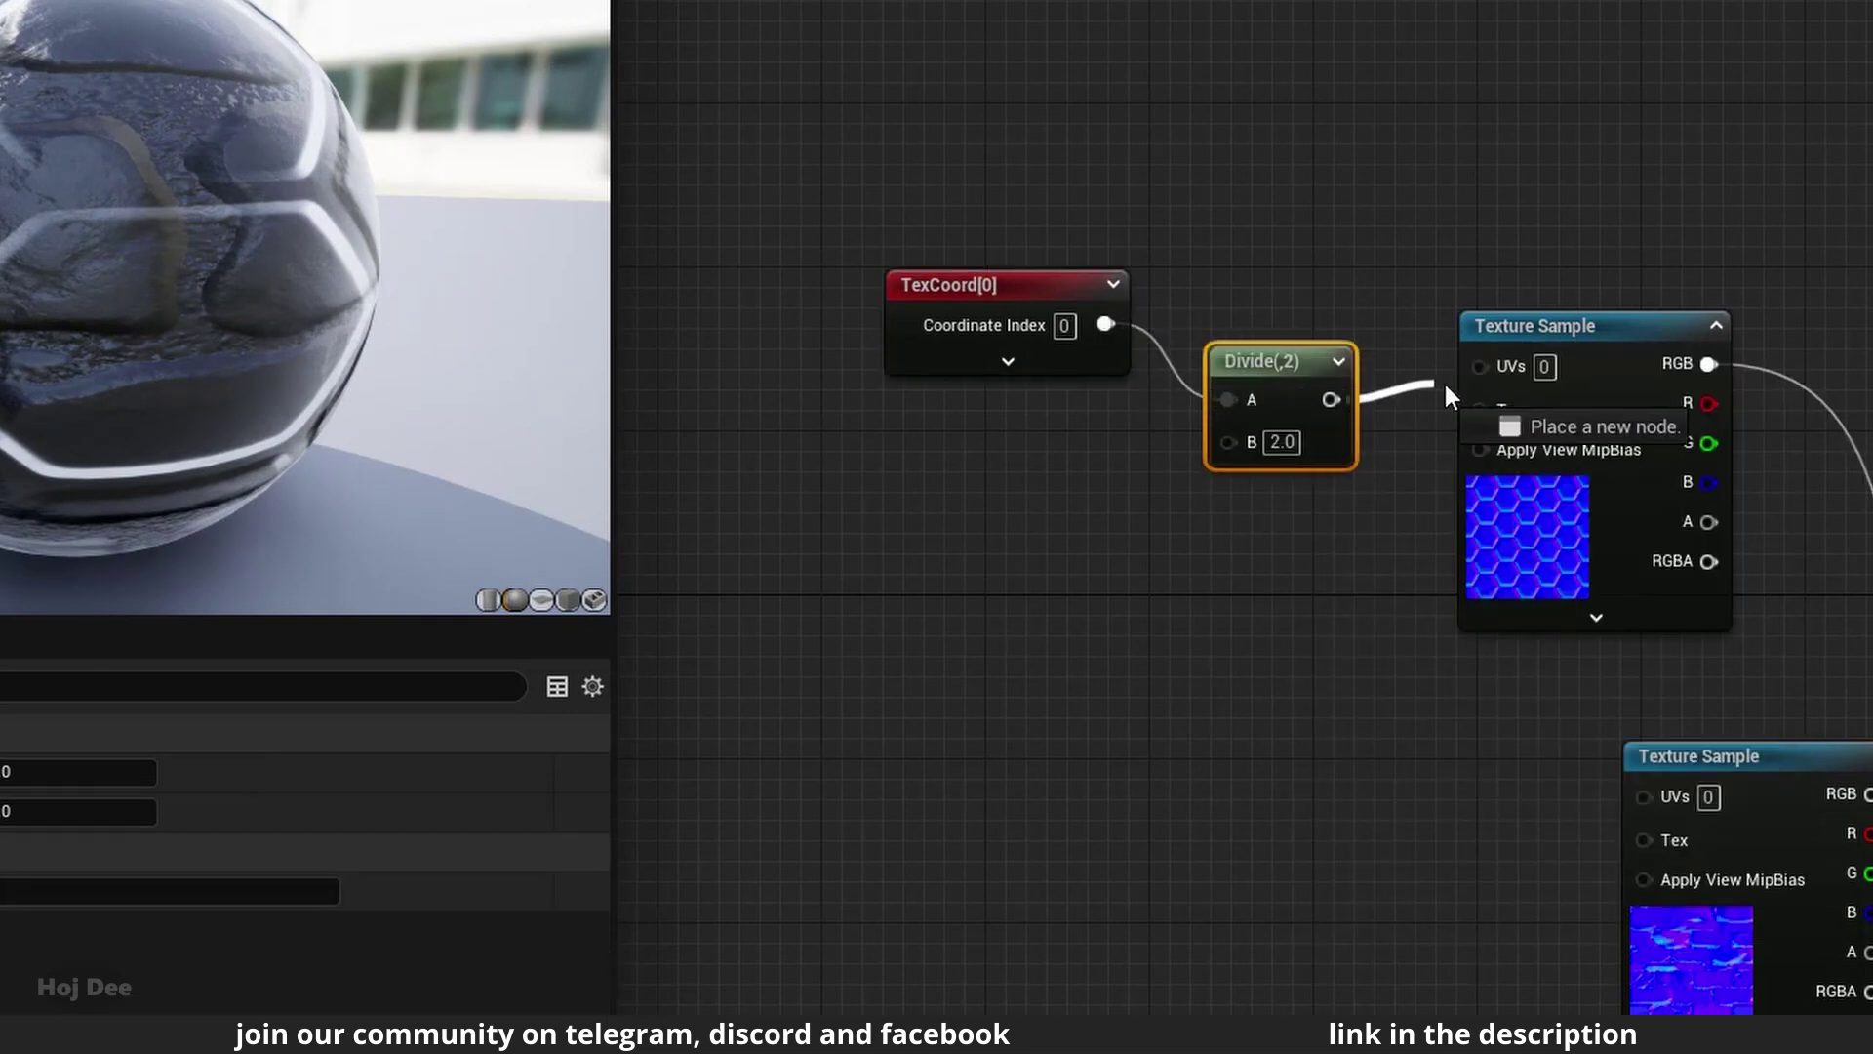
{"action": "left_click_drag", "start_coordinate": [1445, 389], "coordinate": [1480, 367]}
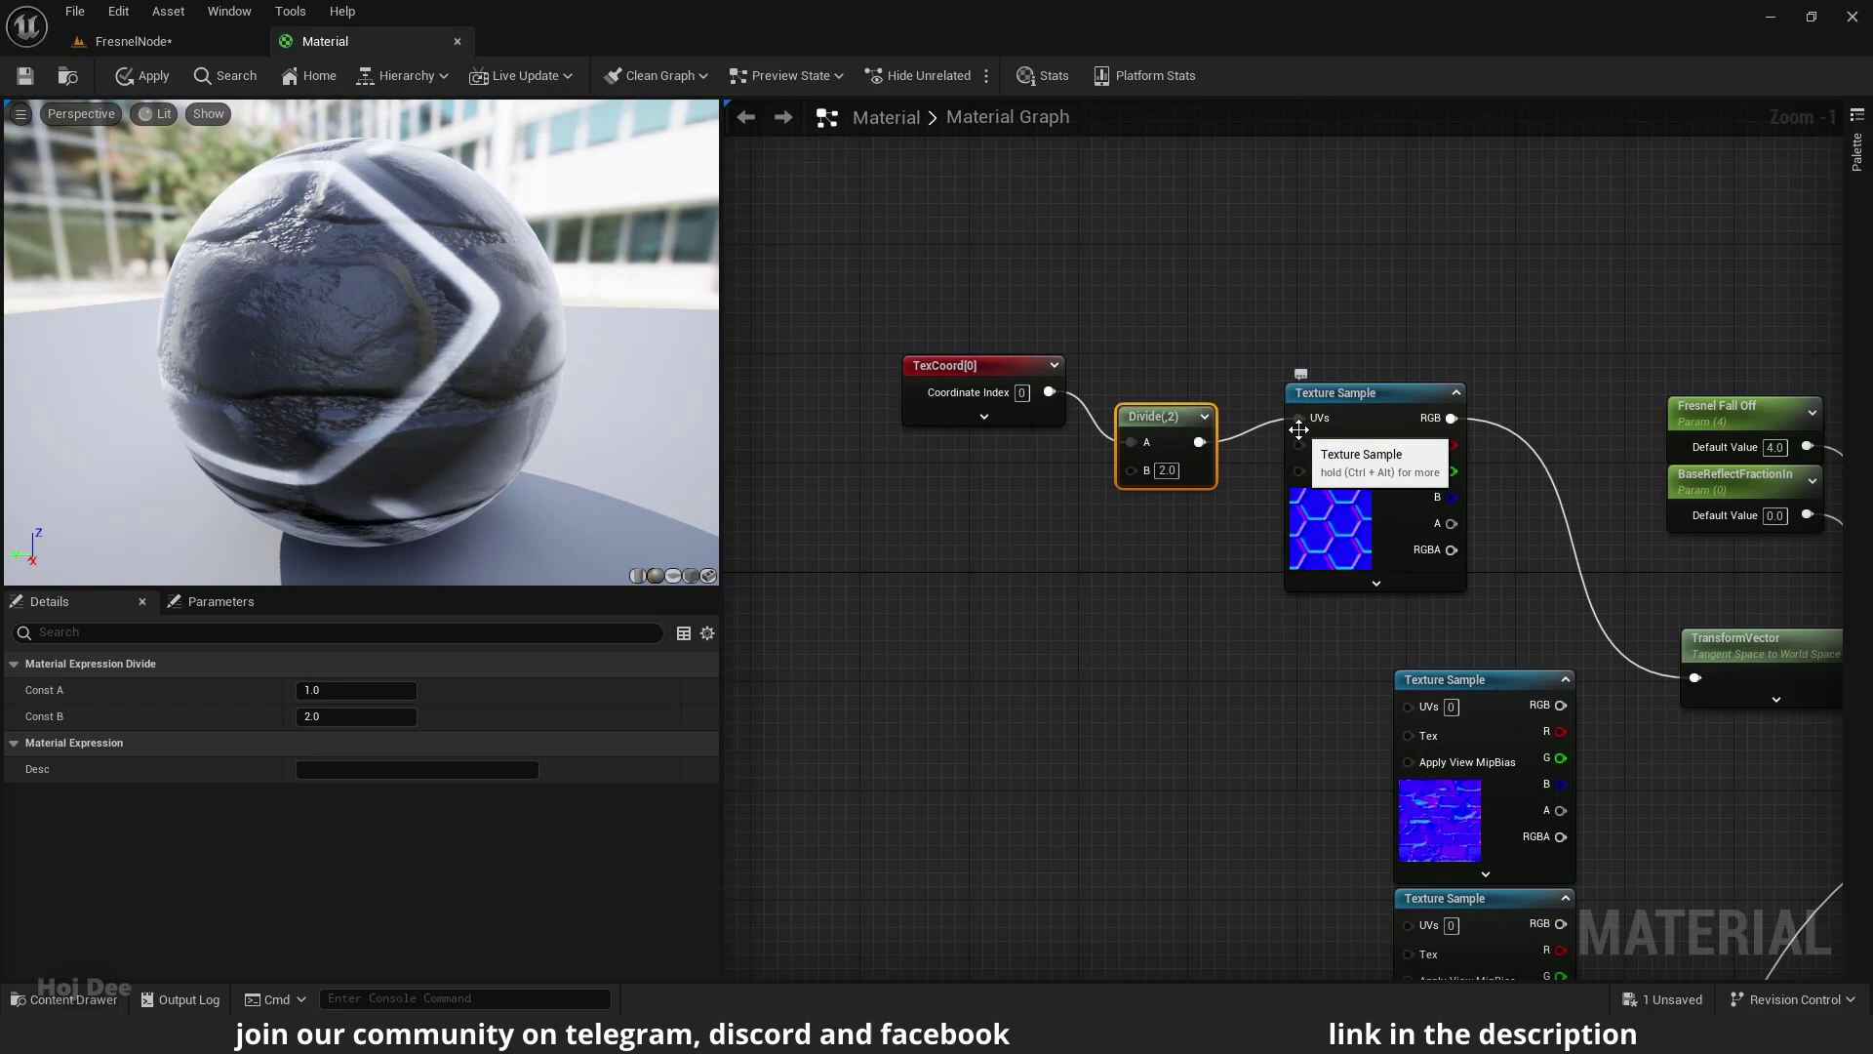
{"action": "type", "text": ".2"}
{"action": "key", "text": "Return"}
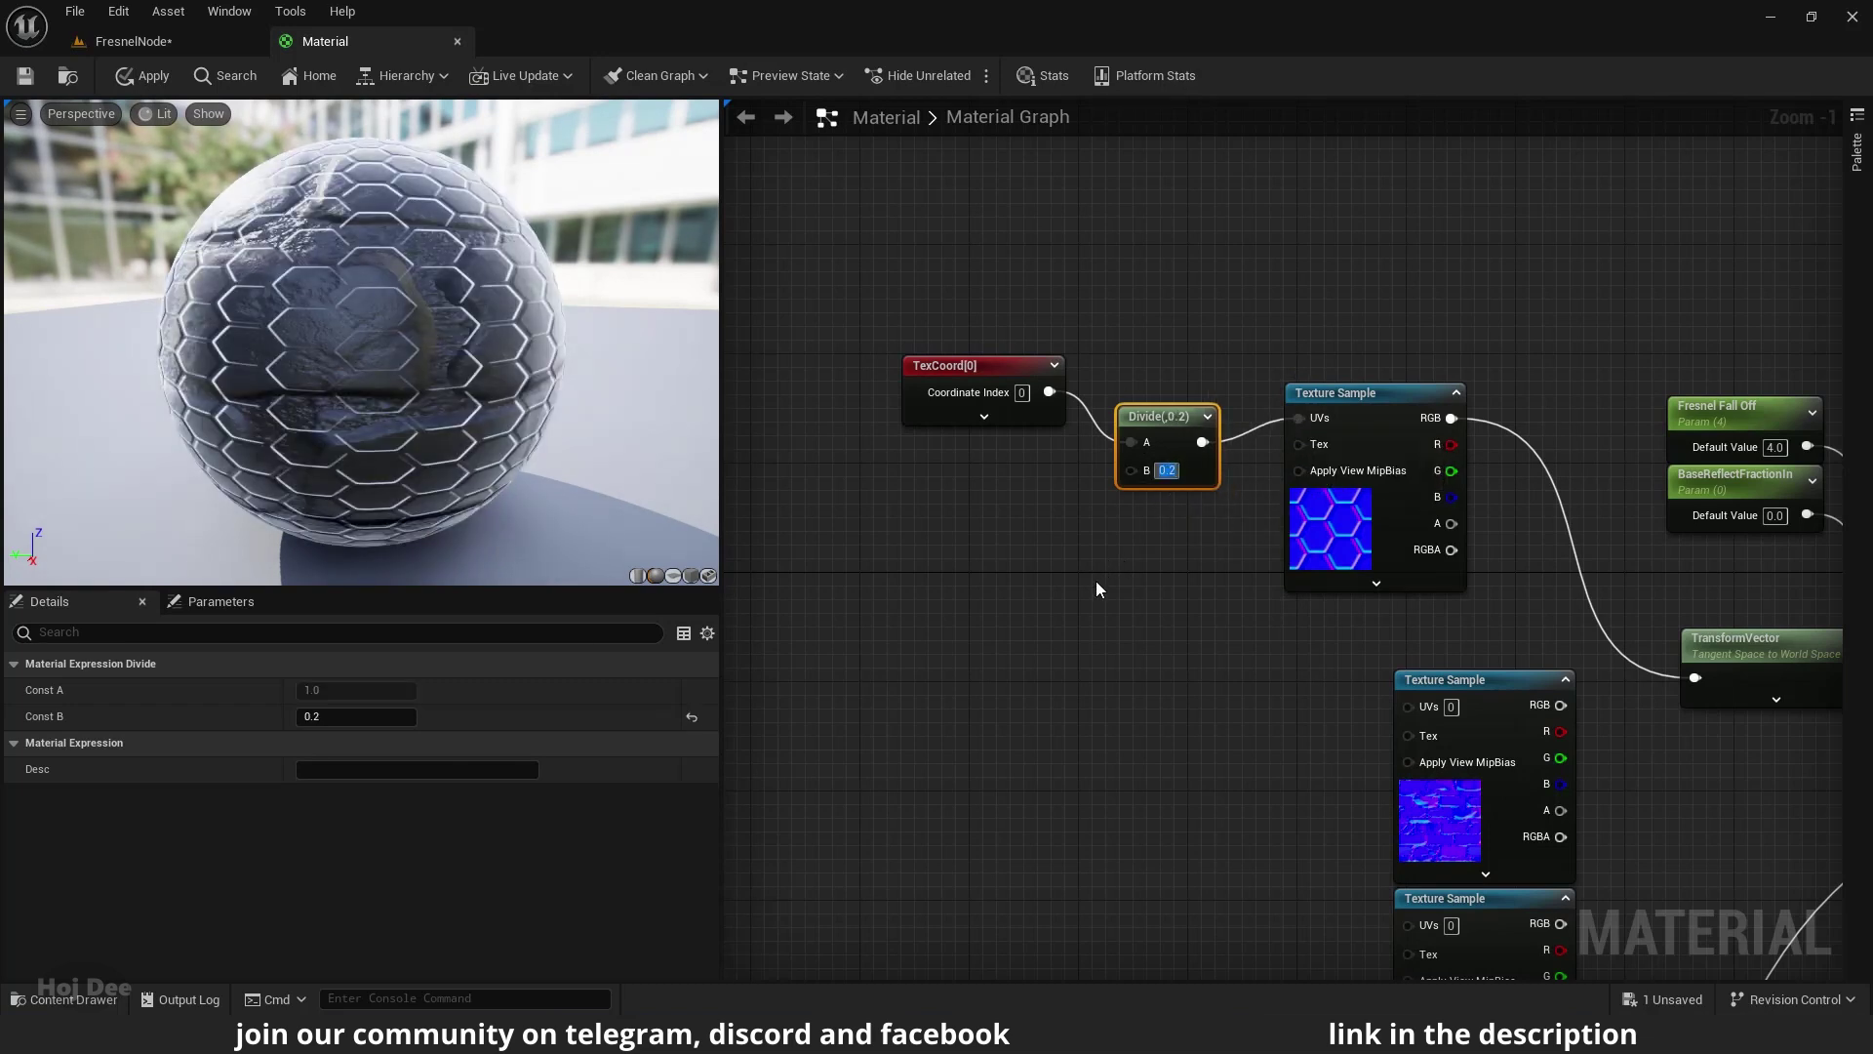
Step: Duplicate the texture coordinate and Divide nodes beside the column of four brick and cobblestone samples
{"action": "right_click_drag", "start_coordinate": [1095, 586], "coordinate": [1132, 530]}
{"action": "left_click_drag", "start_coordinate": [1077, 267], "coordinate": [1183, 454]}
{"action": "key", "text": "ctrl+c"}
{"action": "right_click_drag", "start_coordinate": [1092, 650], "coordinate": [1140, 430]}
{"action": "scroll", "coordinate": [1140, 429], "scroll_direction": "down", "scroll_amount": 2}
{"action": "right_click_drag", "start_coordinate": [1146, 605], "coordinate": [1175, 457]}
{"action": "key", "text": "ctrl+v"}
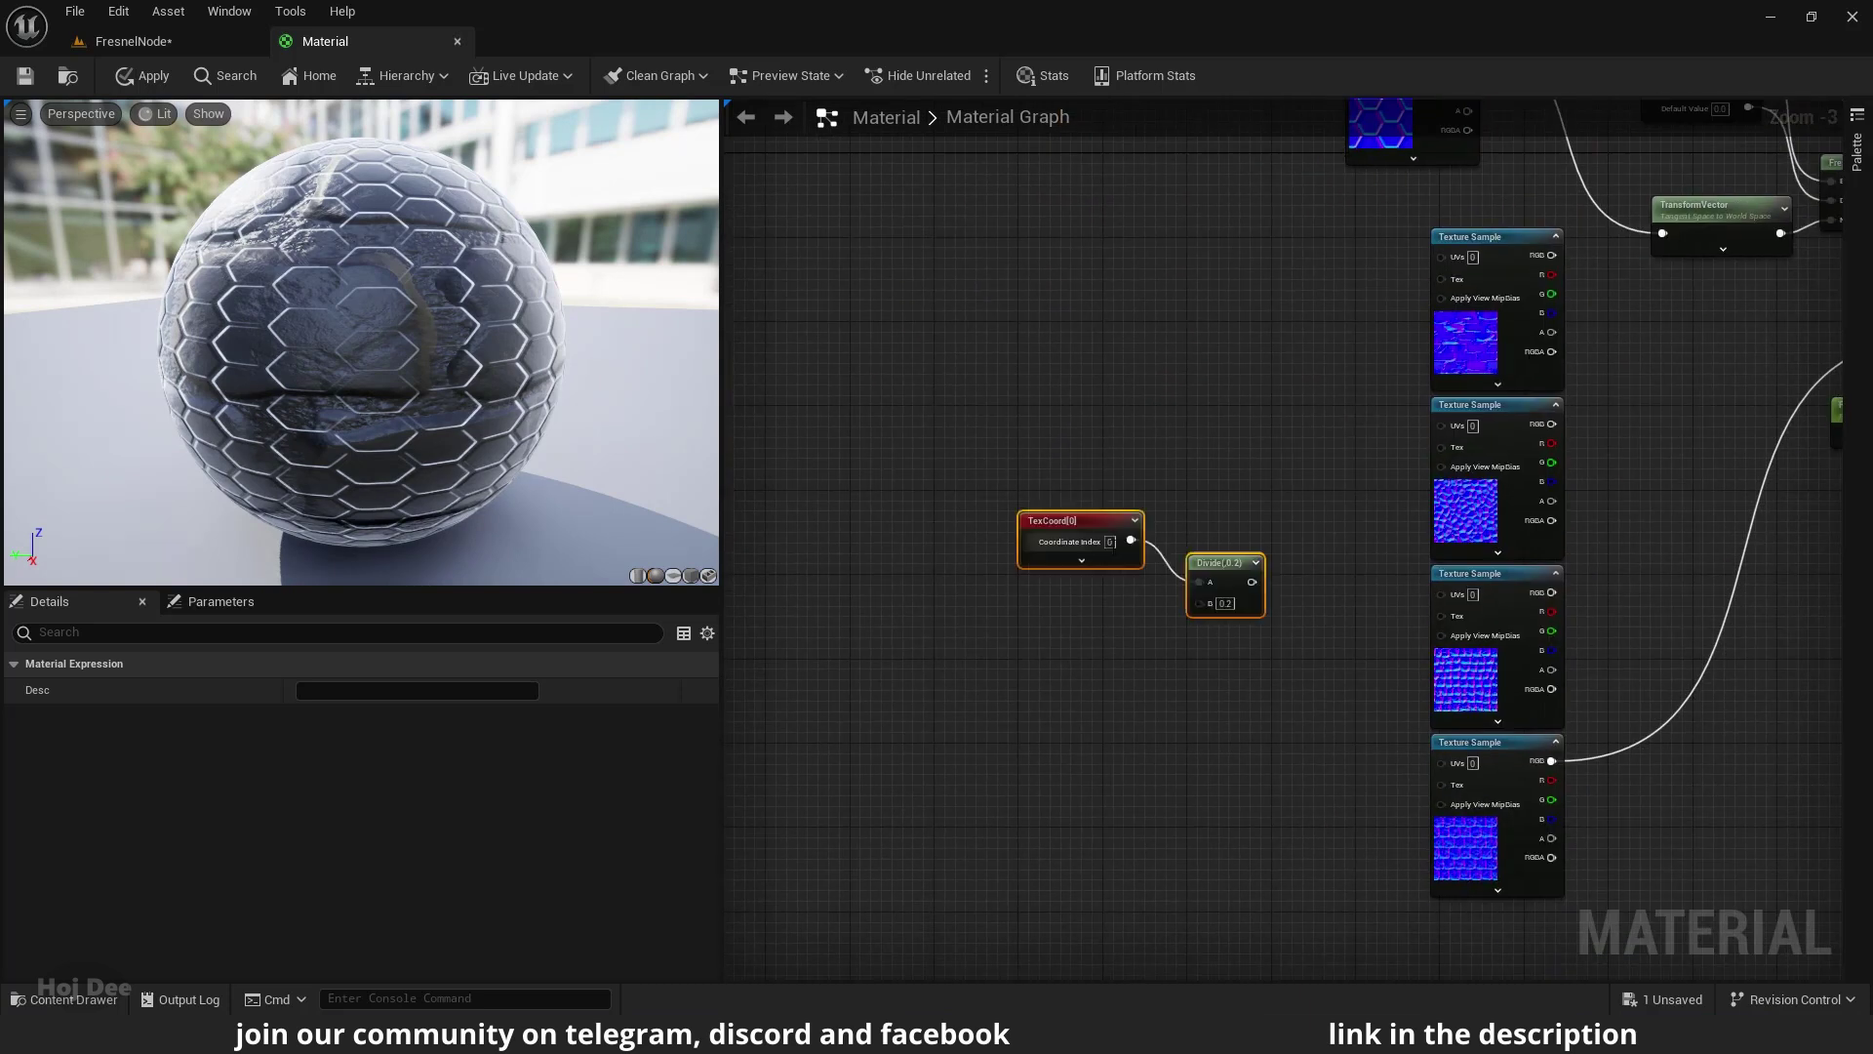
Step: Connect the duplicated Divide output to the UVs inputs of all four brick and cobblestone samples
{"action": "scroll", "coordinate": [1274, 583], "scroll_direction": "up", "scroll_amount": 1}
{"action": "left_click", "coordinate": [1274, 583]}
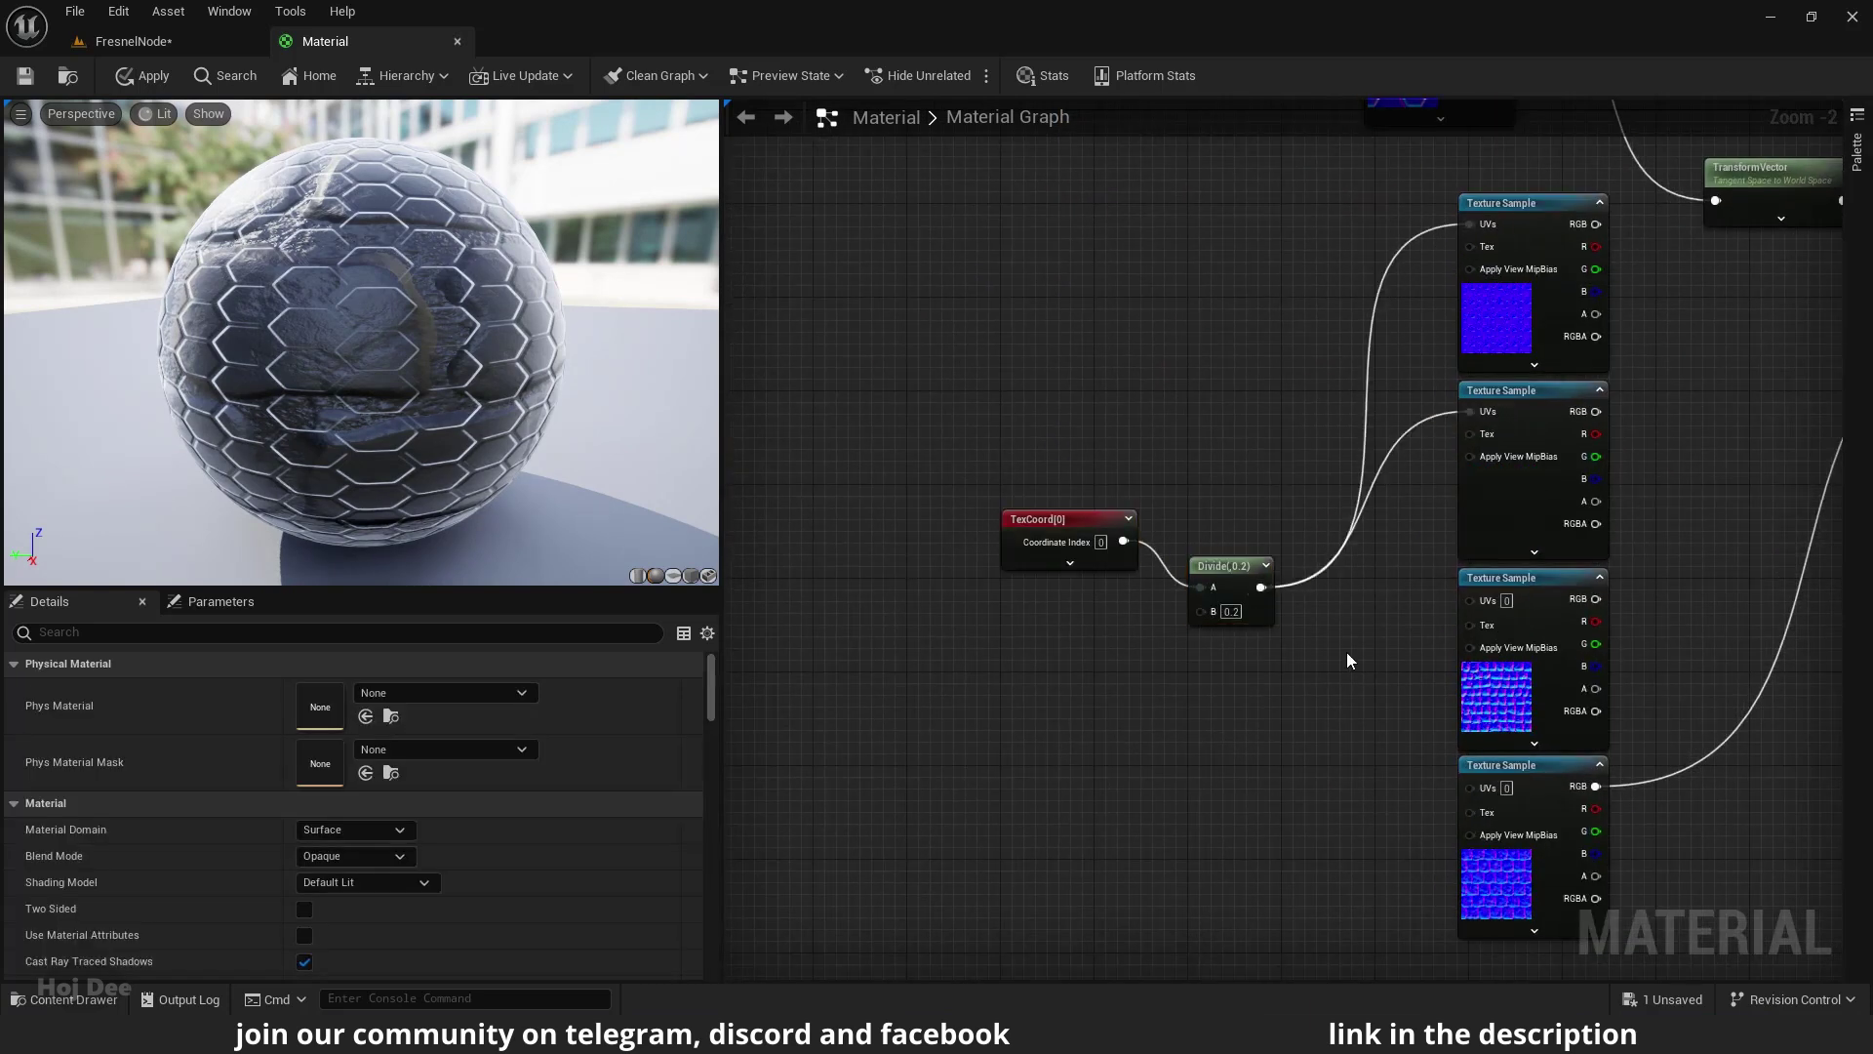
{"action": "right_click_drag", "start_coordinate": [1347, 653], "coordinate": [1321, 494]}
{"action": "left_click_drag", "start_coordinate": [1233, 428], "coordinate": [1257, 454]}
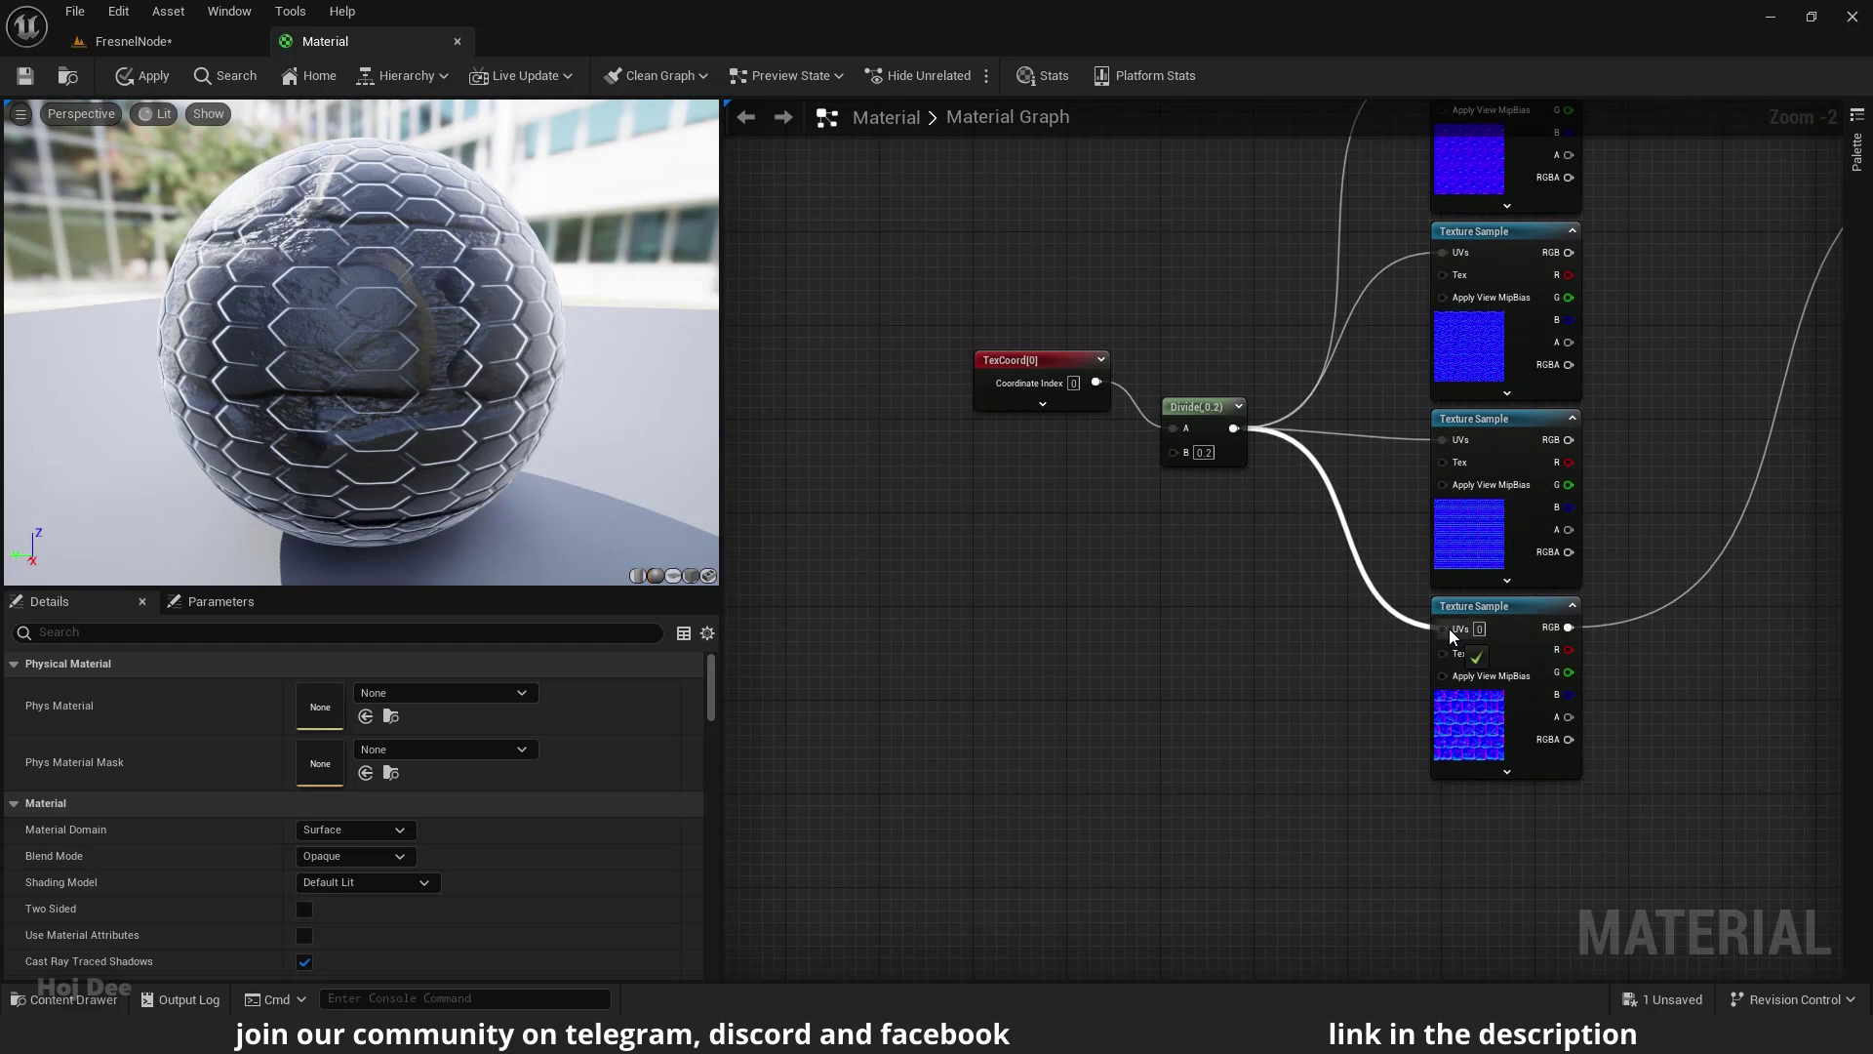
{"action": "left_click_drag", "start_coordinate": [1449, 628], "coordinate": [1449, 629]}
Step: Set the duplicated Divide node's B value to 0.5
{"action": "scroll", "coordinate": [1205, 458], "scroll_direction": "up", "scroll_amount": 2}
{"action": "left_click", "coordinate": [1204, 452]}
{"action": "type", "text": "0.5"}
{"action": "key", "text": "Return"}
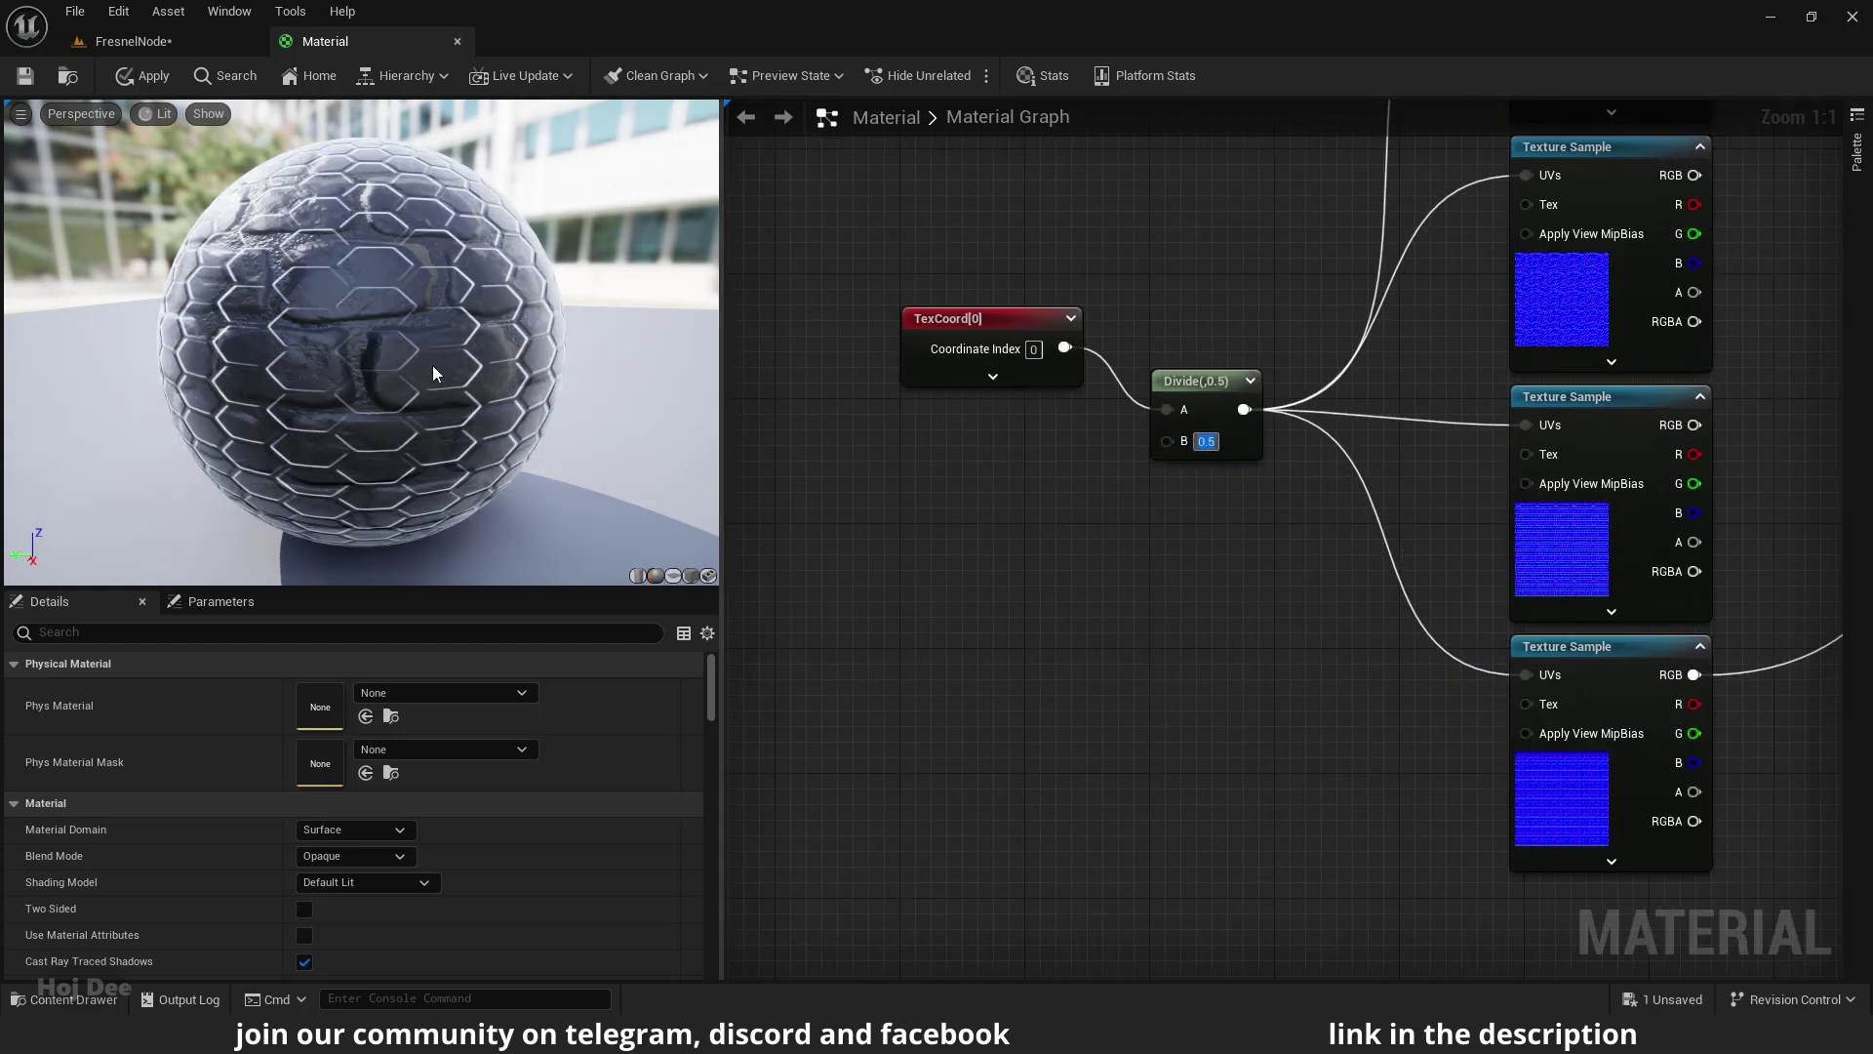
Step: Inspect the preview sphere from several angles, apply the material changes and save the material
{"action": "left_click_drag", "start_coordinate": [432, 374], "coordinate": [196, 395]}
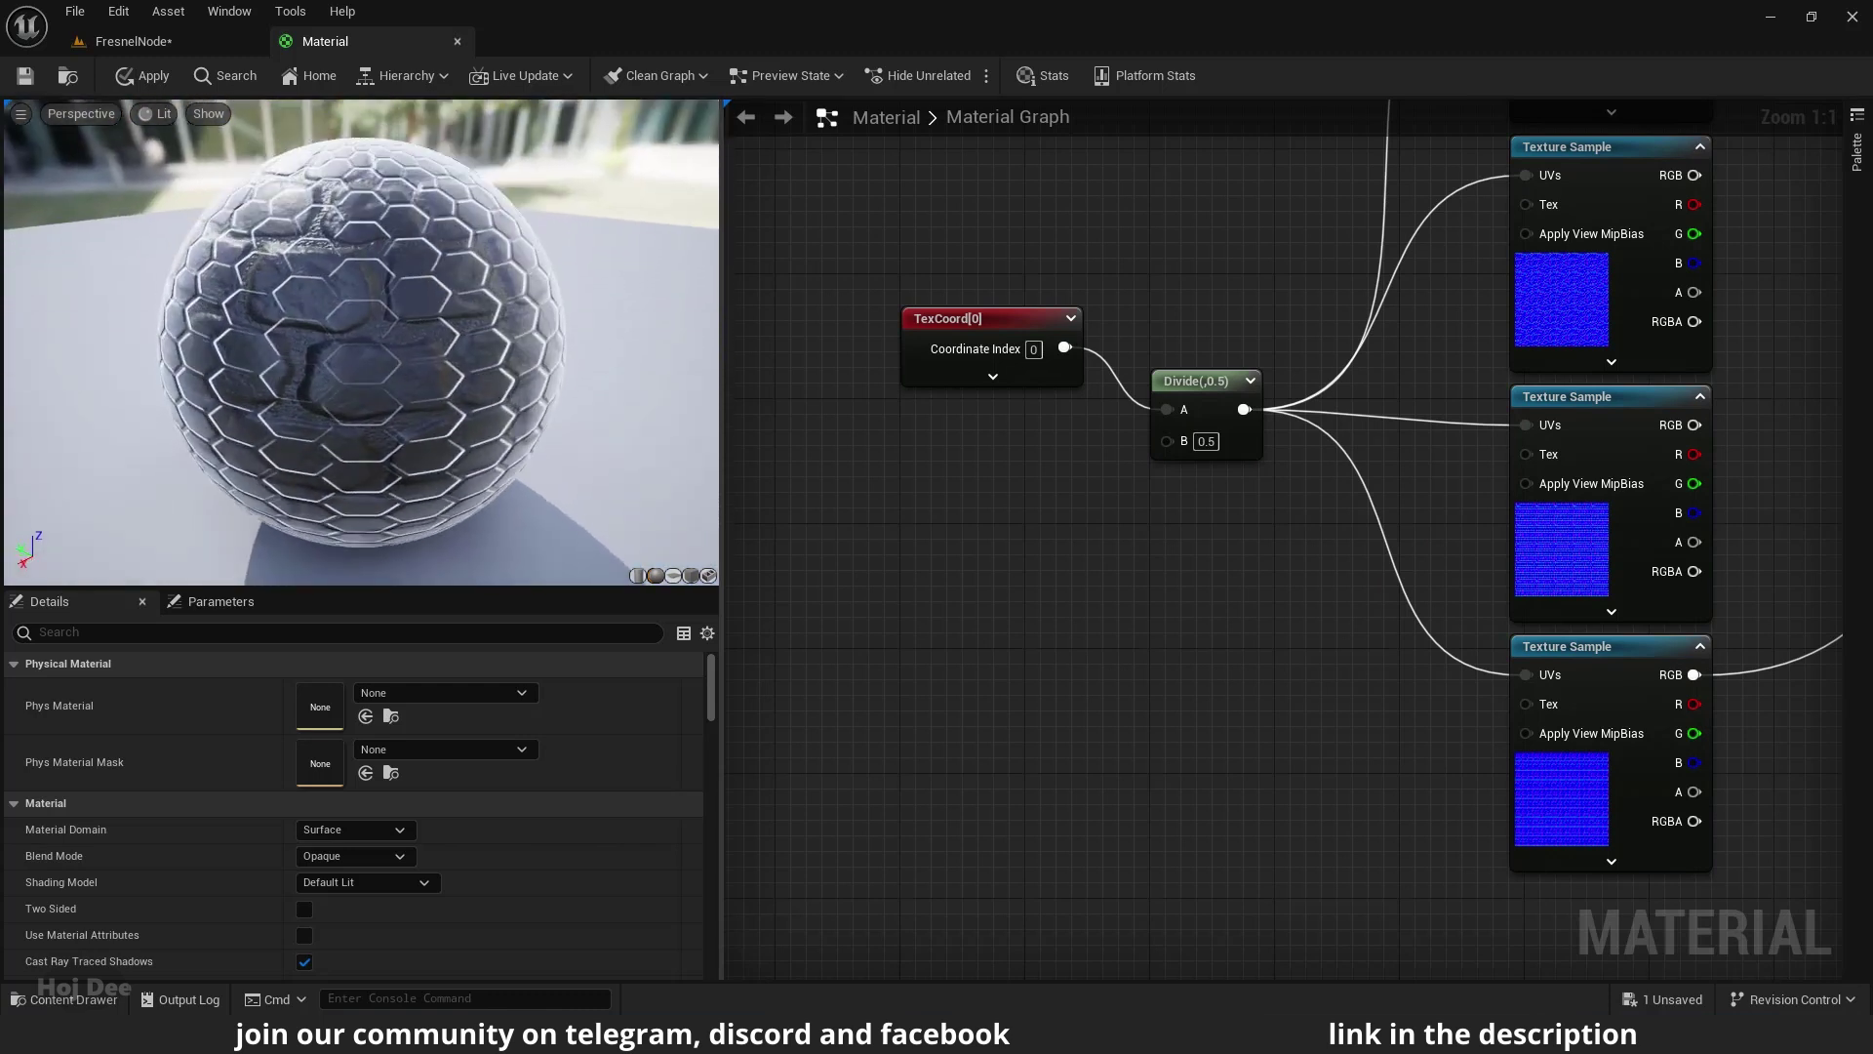
{"action": "left_click_drag", "start_coordinate": [408, 444], "coordinate": [482, 371]}
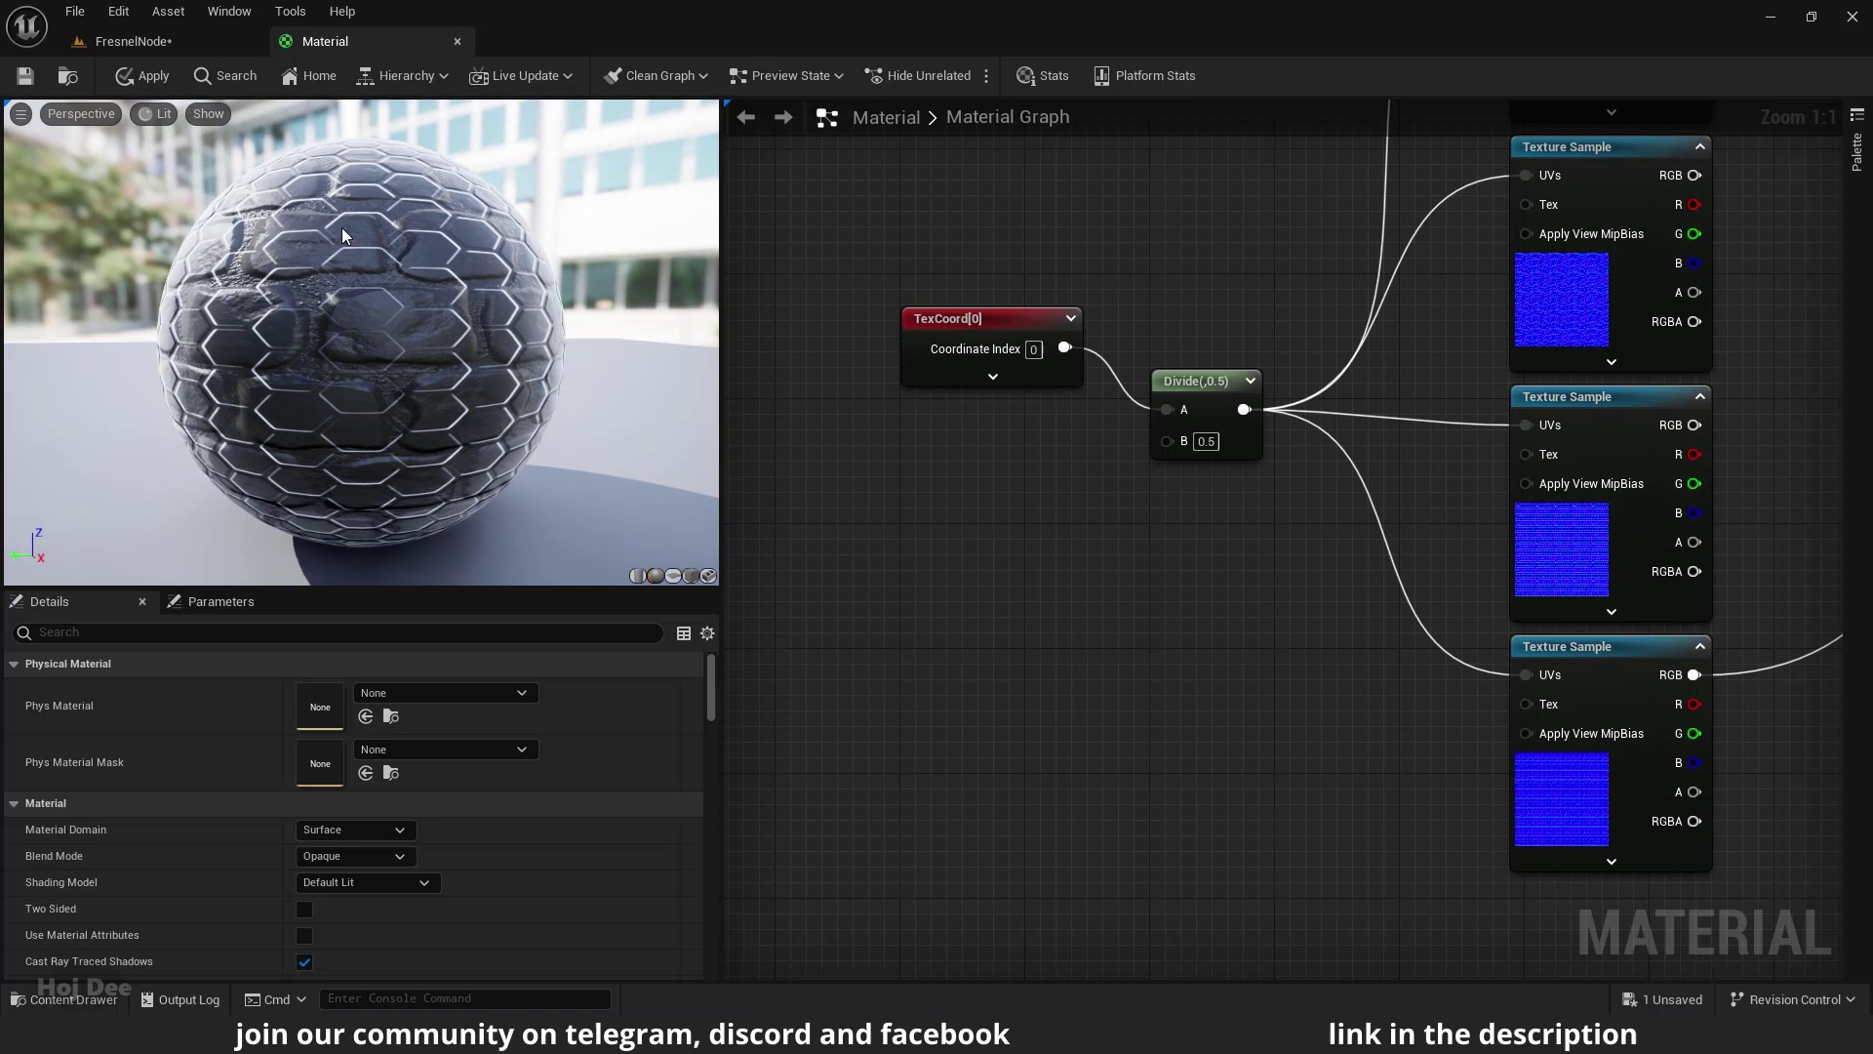
{"action": "left_click", "coordinate": [141, 76]}
{"action": "left_click", "coordinate": [25, 78]}
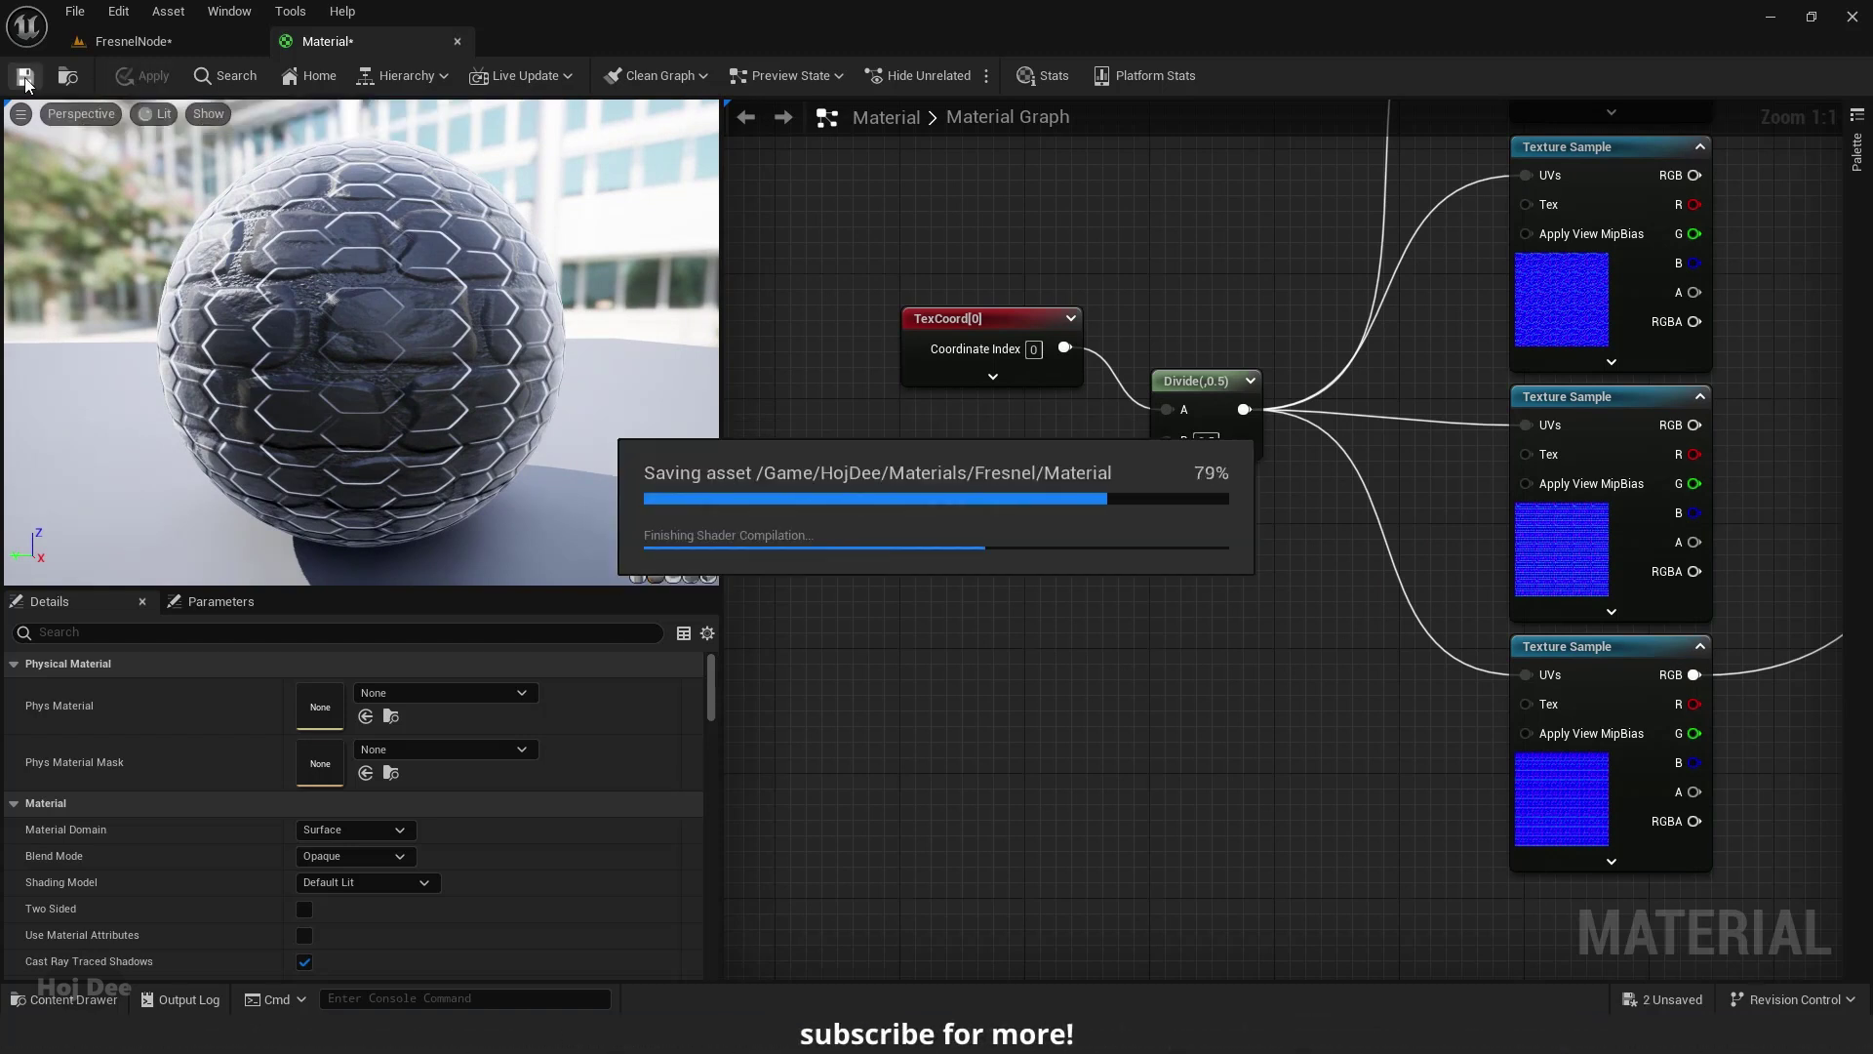